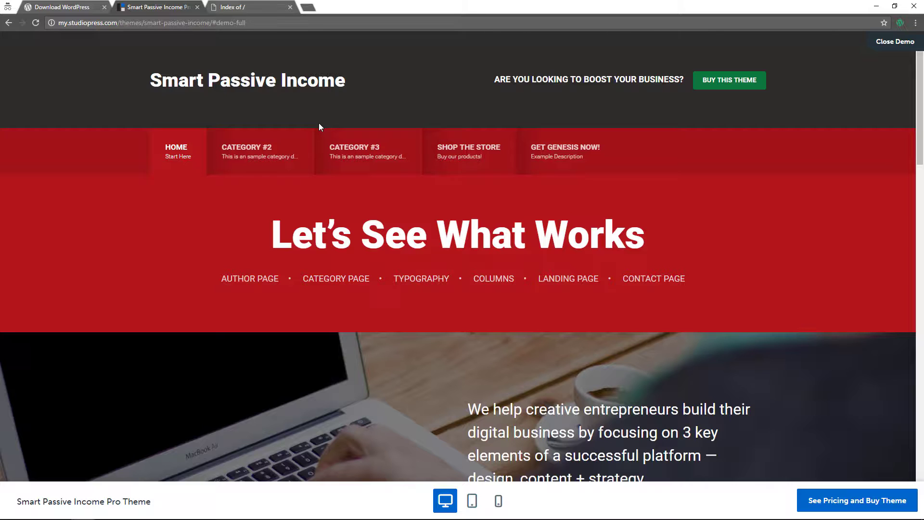
Scroll through the whole Smart Passive Income Pro demo front page and back up
{"action": "scroll", "coordinate": [319, 124], "scroll_direction": "down", "scroll_amount": 2}
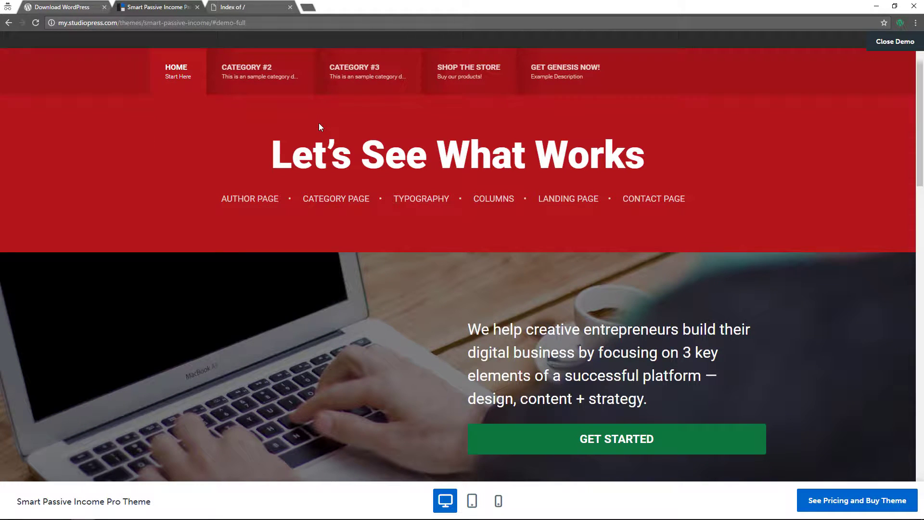
{"action": "scroll", "coordinate": [317, 271], "scroll_direction": "down", "scroll_amount": 2}
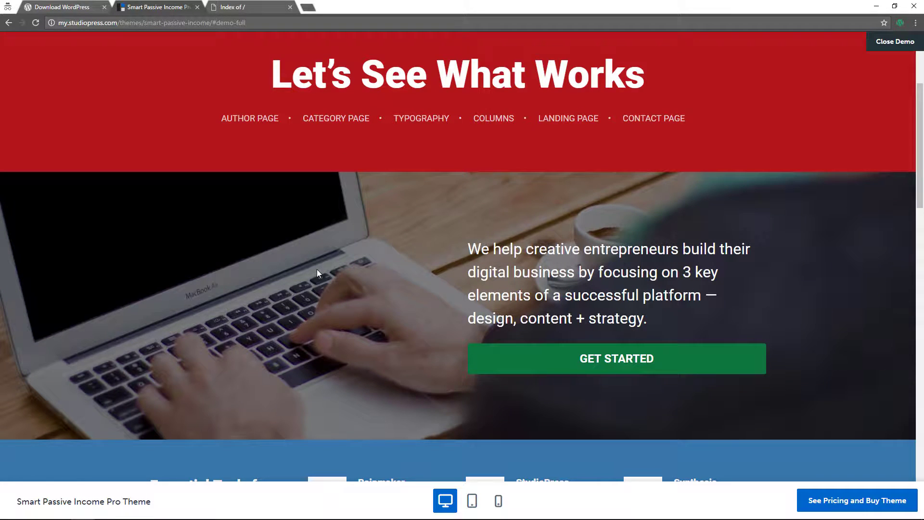
{"action": "scroll", "coordinate": [316, 273], "scroll_direction": "down", "scroll_amount": 2}
{"action": "scroll", "coordinate": [317, 272], "scroll_direction": "down", "scroll_amount": 4}
{"action": "scroll", "coordinate": [317, 271], "scroll_direction": "down", "scroll_amount": 2}
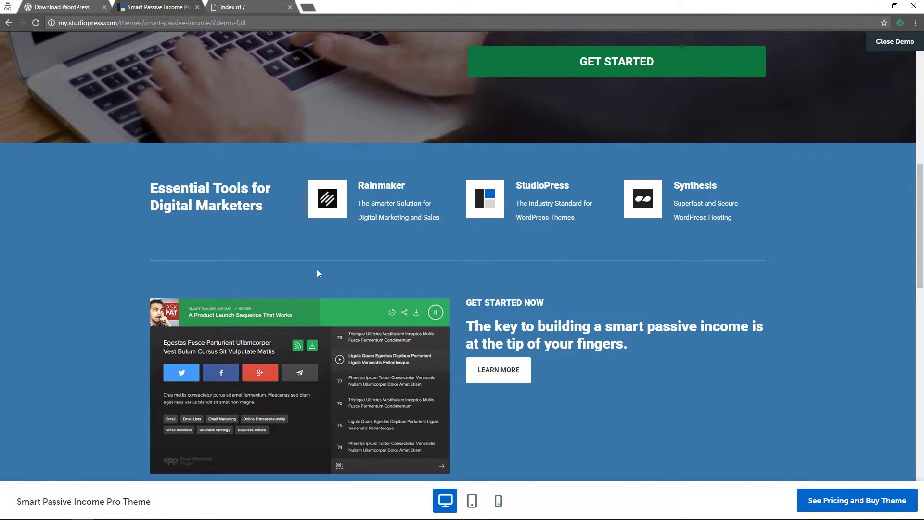
{"action": "scroll", "coordinate": [316, 273], "scroll_direction": "down", "scroll_amount": 4}
{"action": "scroll", "coordinate": [316, 273], "scroll_direction": "down", "scroll_amount": 5}
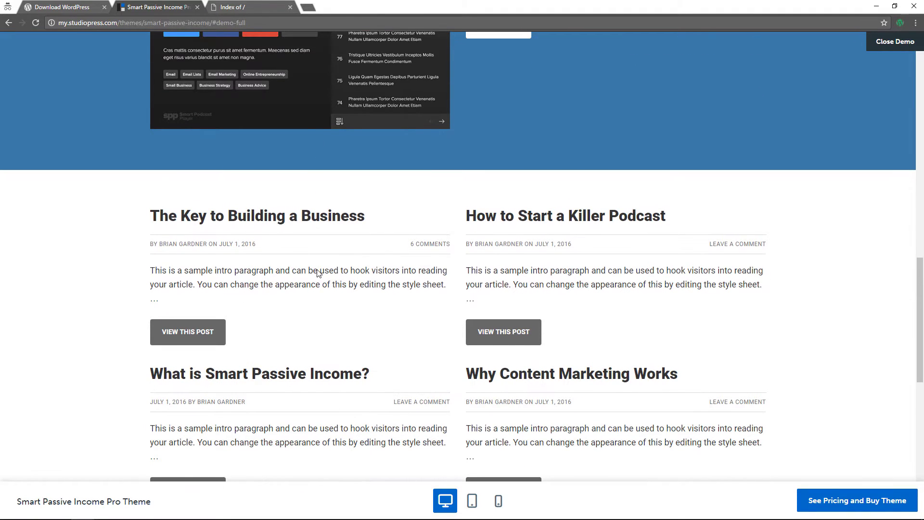
{"action": "scroll", "coordinate": [318, 273], "scroll_direction": "down", "scroll_amount": 4}
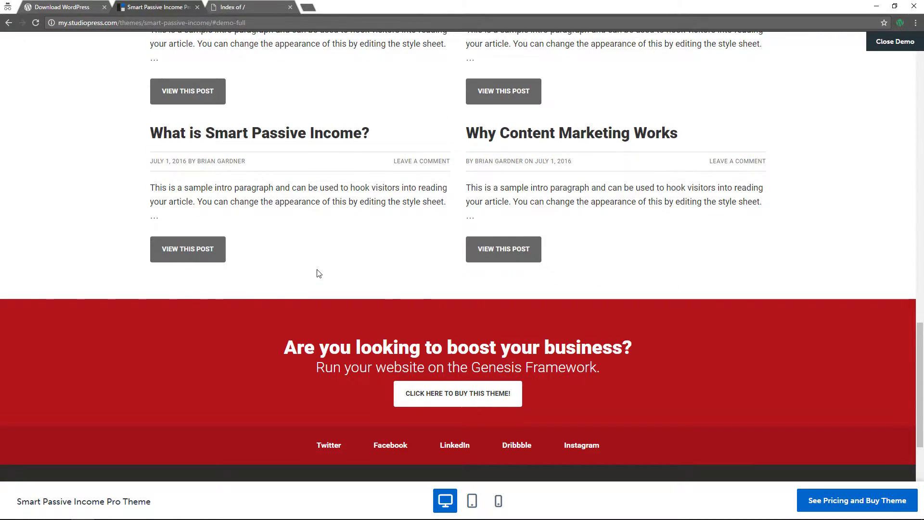
{"action": "scroll", "coordinate": [318, 273], "scroll_direction": "down", "scroll_amount": 3}
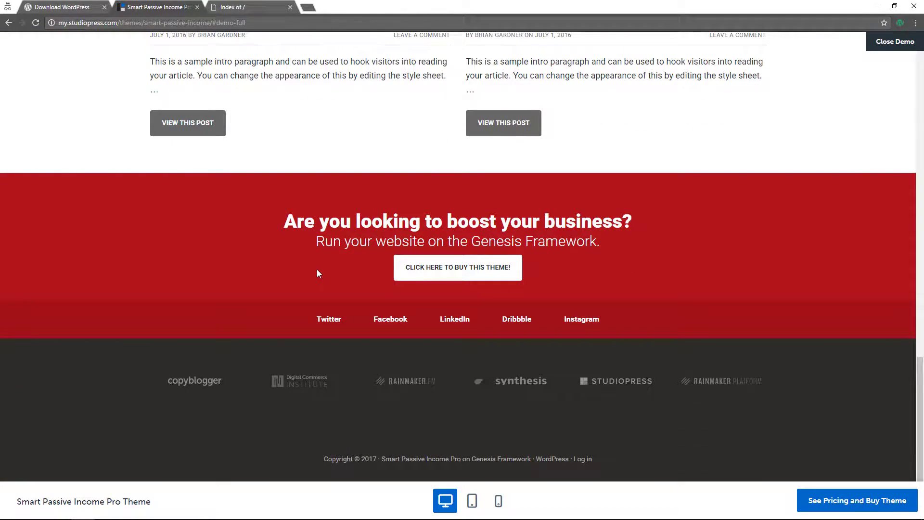
{"action": "scroll", "coordinate": [289, 280], "scroll_direction": "up", "scroll_amount": 11}
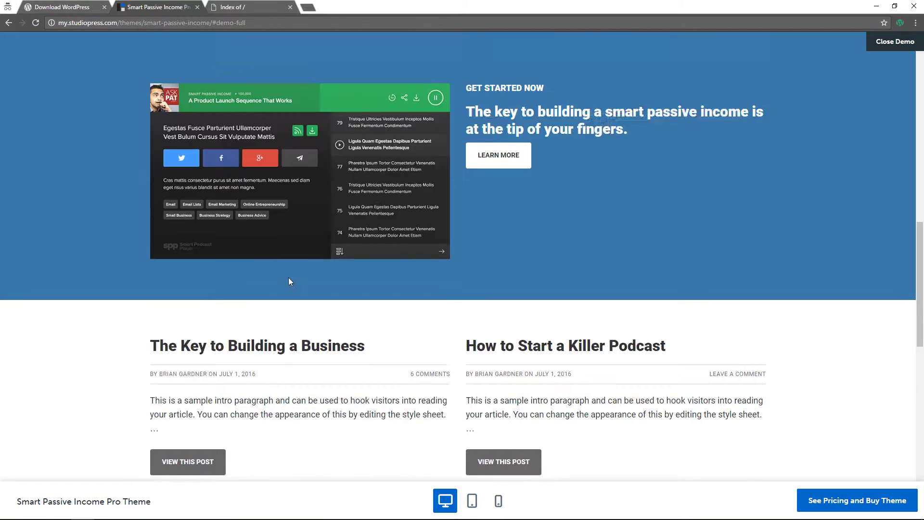
{"action": "scroll", "coordinate": [289, 279], "scroll_direction": "up", "scroll_amount": 8}
{"action": "scroll", "coordinate": [289, 279], "scroll_direction": "up", "scroll_amount": 2}
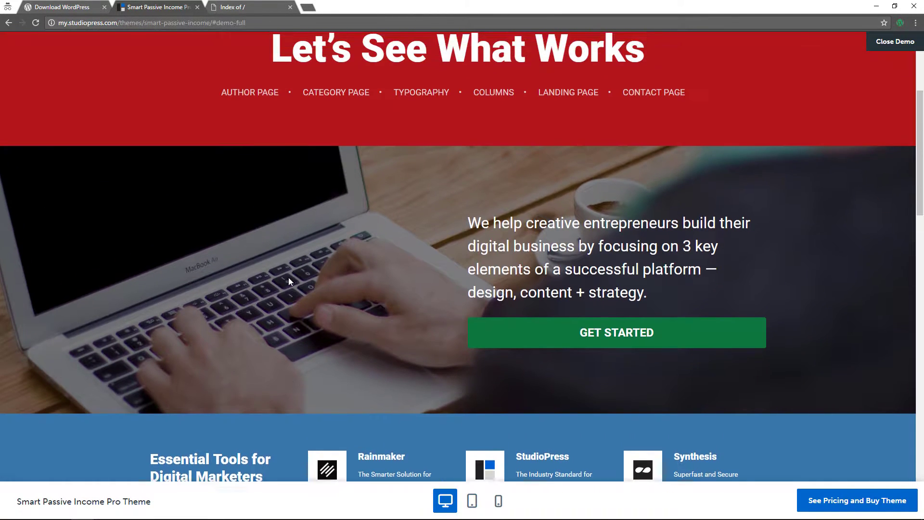
{"action": "scroll", "coordinate": [288, 277], "scroll_direction": "up", "scroll_amount": 3}
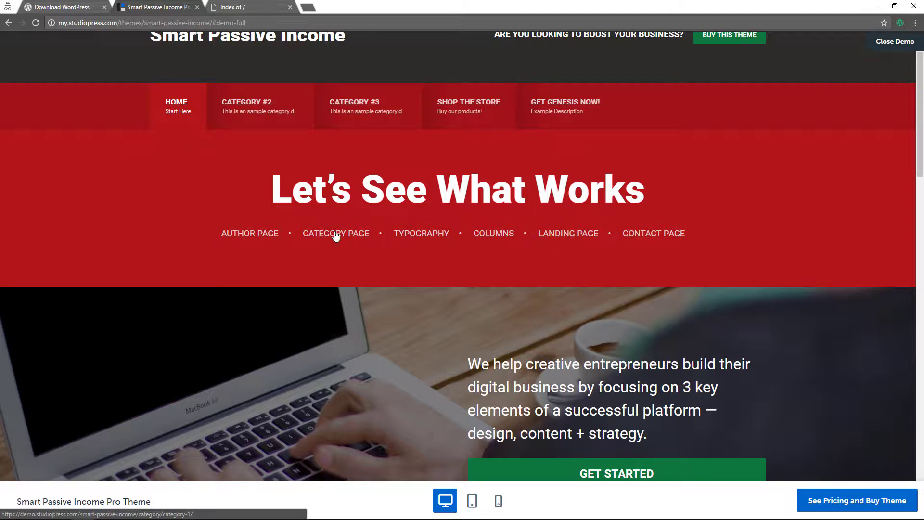
Open the 'How to Start a Killer Podcast' sample post from the front page
{"action": "left_click", "coordinate": [650, 243]}
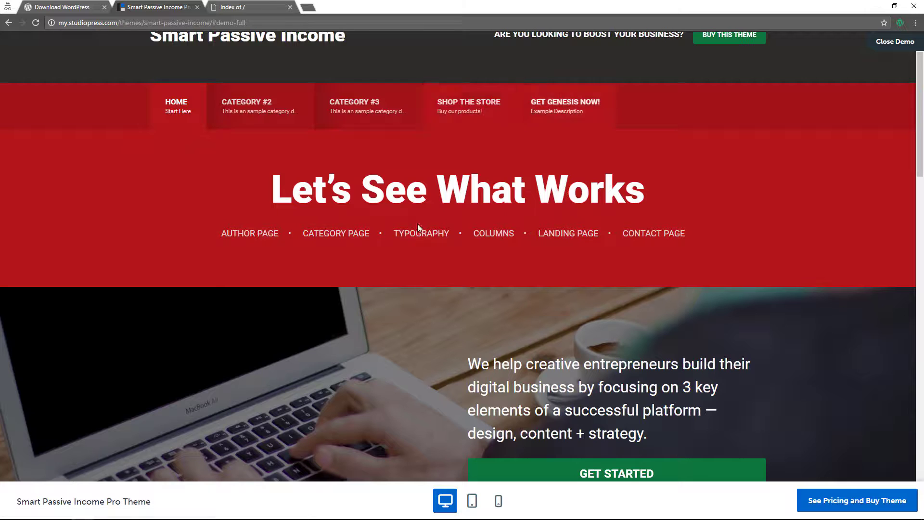
{"action": "scroll", "coordinate": [504, 332], "scroll_direction": "up", "scroll_amount": 1}
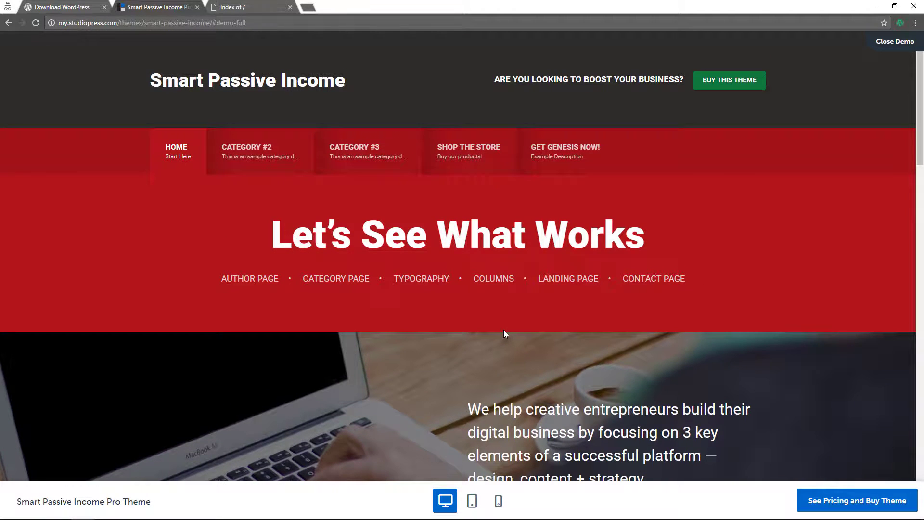
{"action": "scroll", "coordinate": [503, 330], "scroll_direction": "down", "scroll_amount": 10}
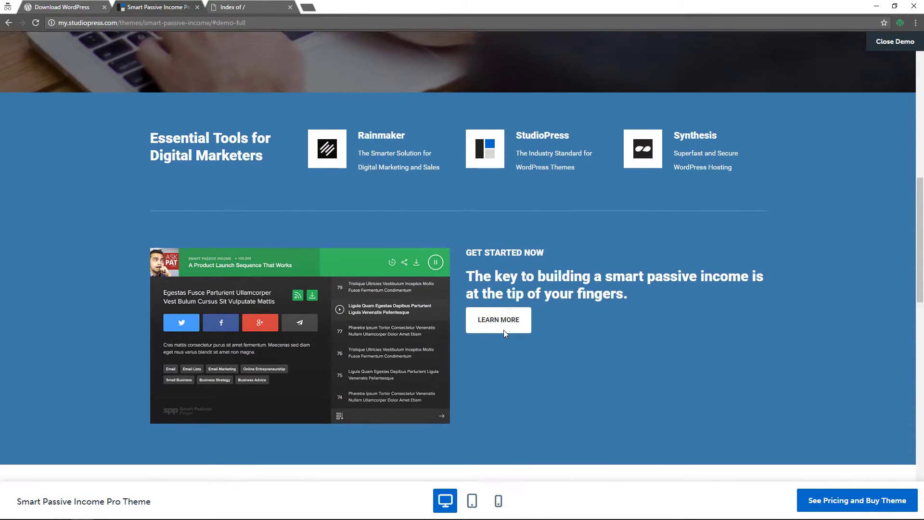
{"action": "scroll", "coordinate": [504, 331], "scroll_direction": "down", "scroll_amount": 8}
{"action": "left_click", "coordinate": [516, 262]}
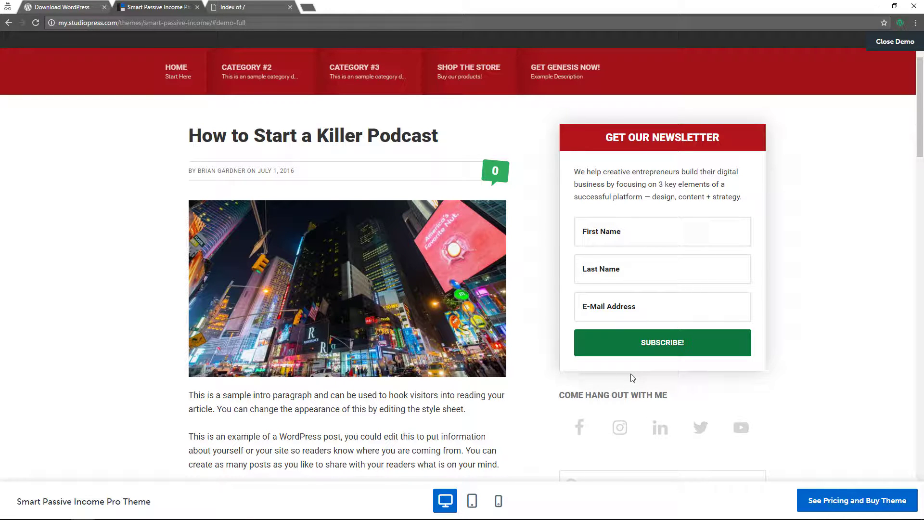
Scroll the podcast post past its sidebar search, recent posts and comment form, then preview at tablet size
{"action": "scroll", "coordinate": [557, 237], "scroll_direction": "down", "scroll_amount": 2}
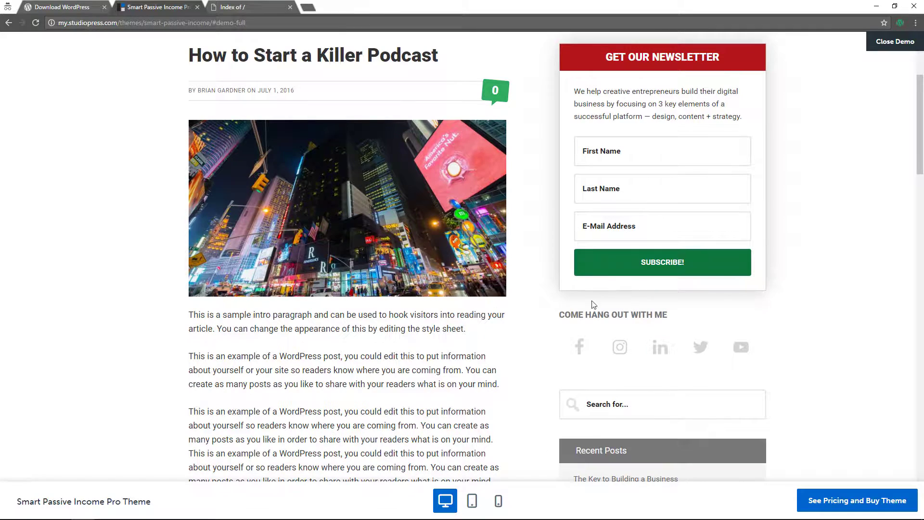
{"action": "scroll", "coordinate": [380, 351], "scroll_direction": "down", "scroll_amount": 7}
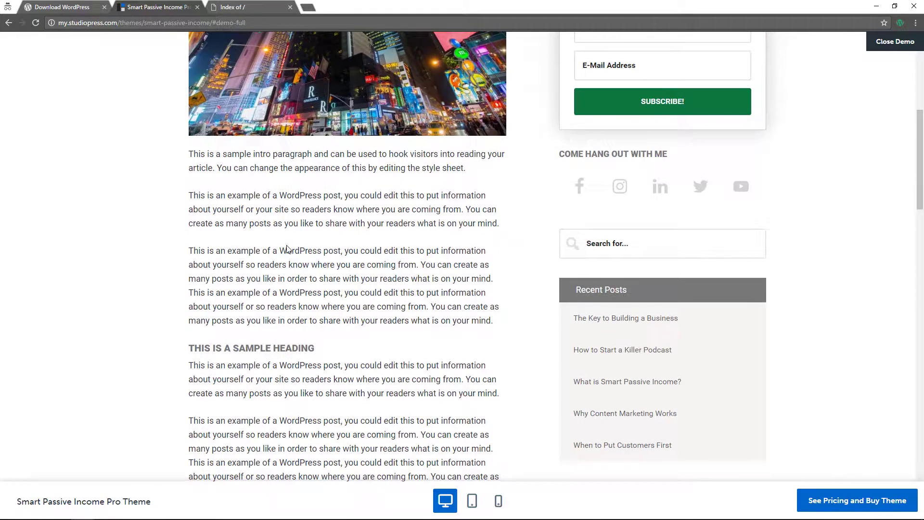
{"action": "scroll", "coordinate": [328, 353], "scroll_direction": "down", "scroll_amount": 10}
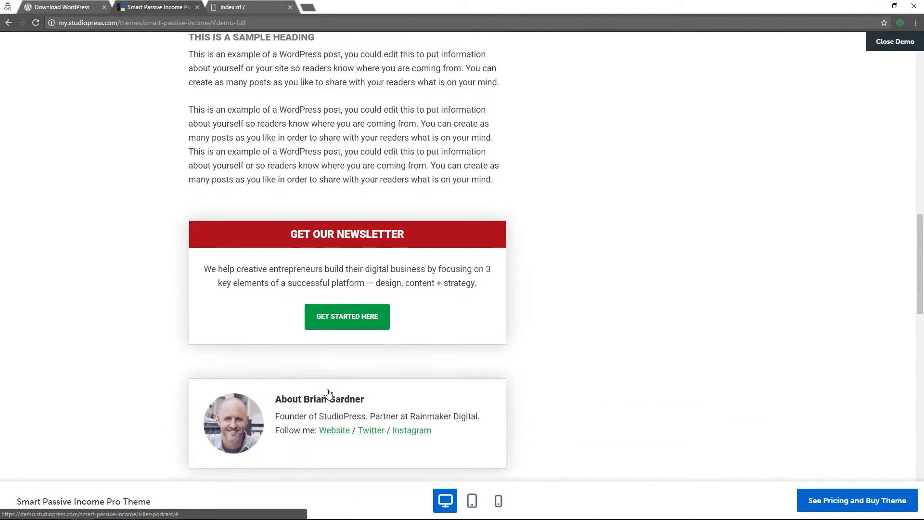
{"action": "scroll", "coordinate": [329, 393], "scroll_direction": "down", "scroll_amount": 8}
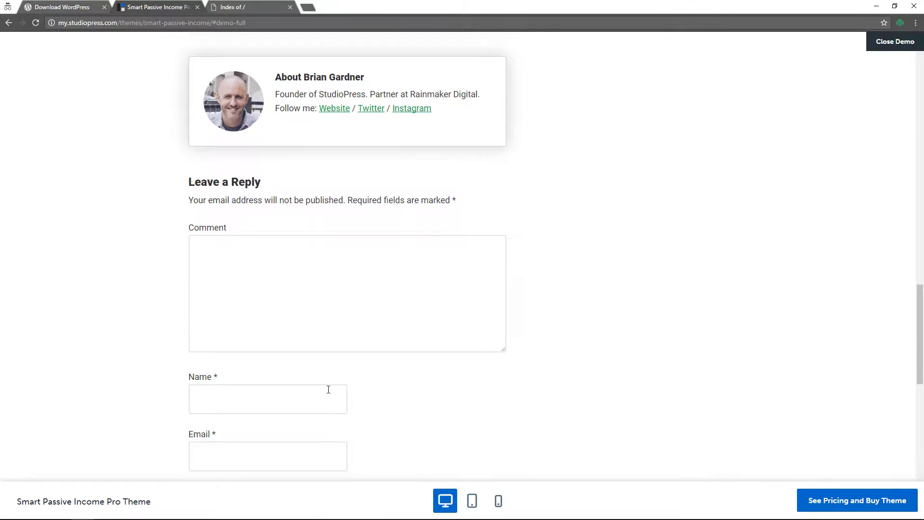
{"action": "left_click", "coordinate": [472, 501]}
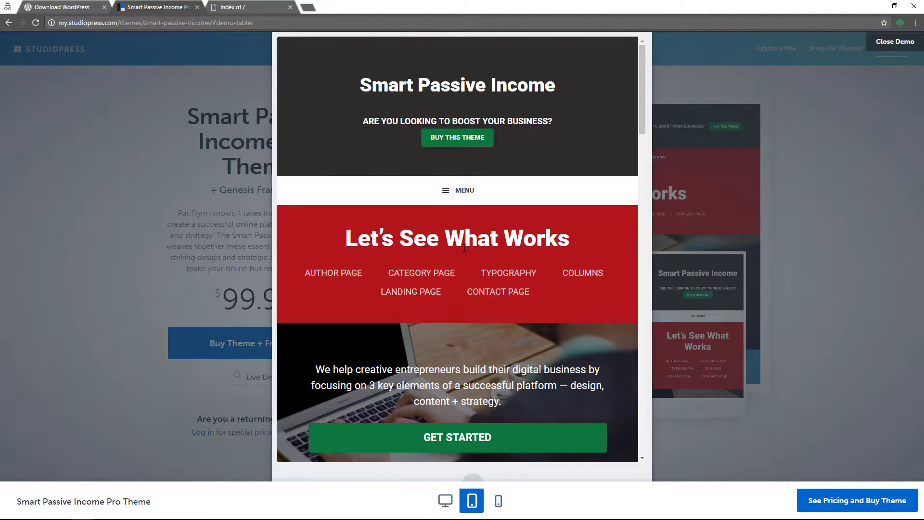
In tablet view, expand the navigation menu, toggle CATEGORY #2 sub-categories, then collapse it
{"action": "scroll", "coordinate": [464, 248], "scroll_direction": "down", "scroll_amount": 7}
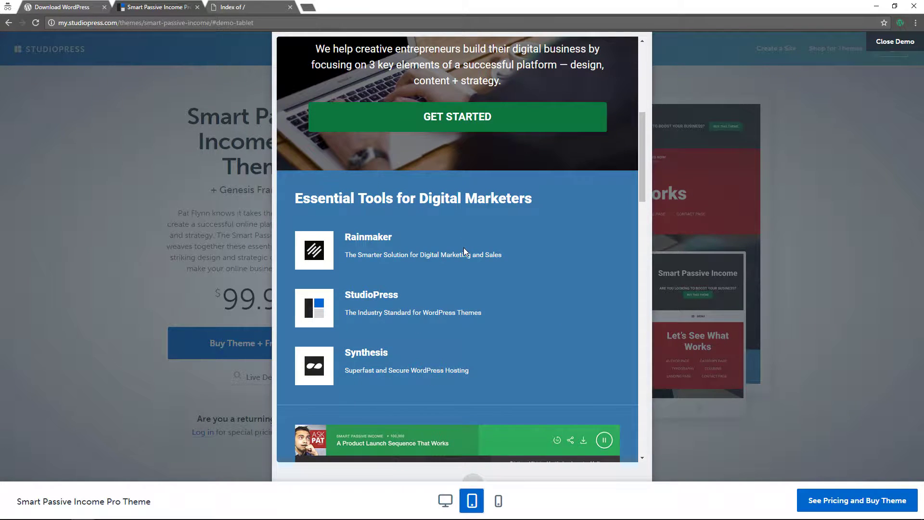
{"action": "scroll", "coordinate": [464, 247], "scroll_direction": "down", "scroll_amount": 3}
{"action": "scroll", "coordinate": [464, 247], "scroll_direction": "down", "scroll_amount": 6}
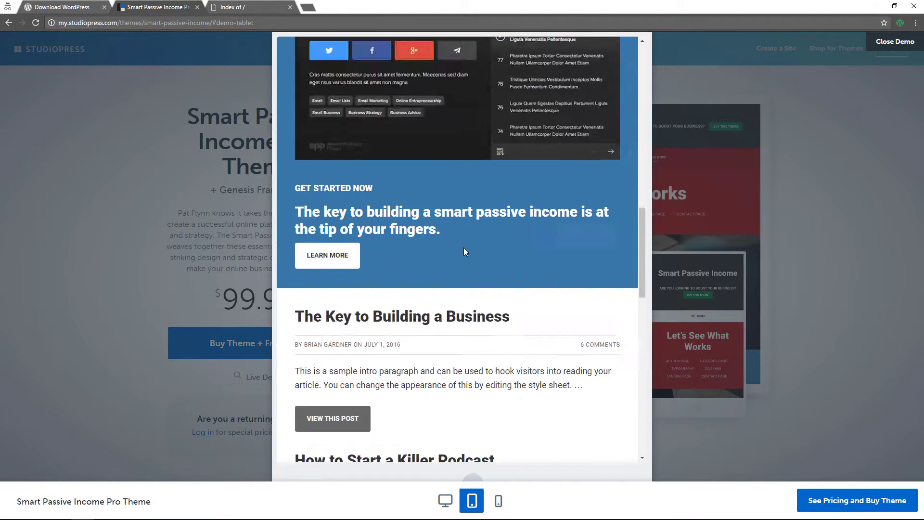
{"action": "scroll", "coordinate": [464, 247], "scroll_direction": "up", "scroll_amount": 16}
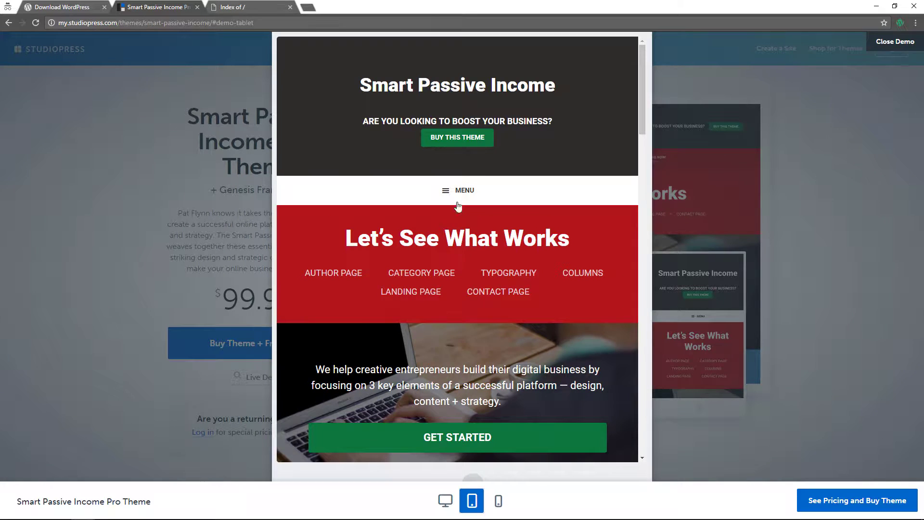
{"action": "left_click", "coordinate": [458, 204]}
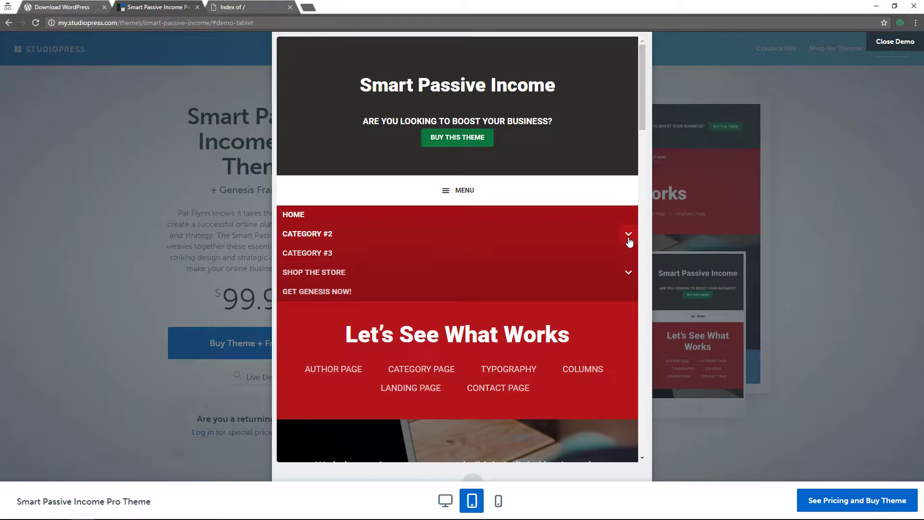
{"action": "left_click", "coordinate": [629, 241]}
{"action": "left_click", "coordinate": [629, 241]}
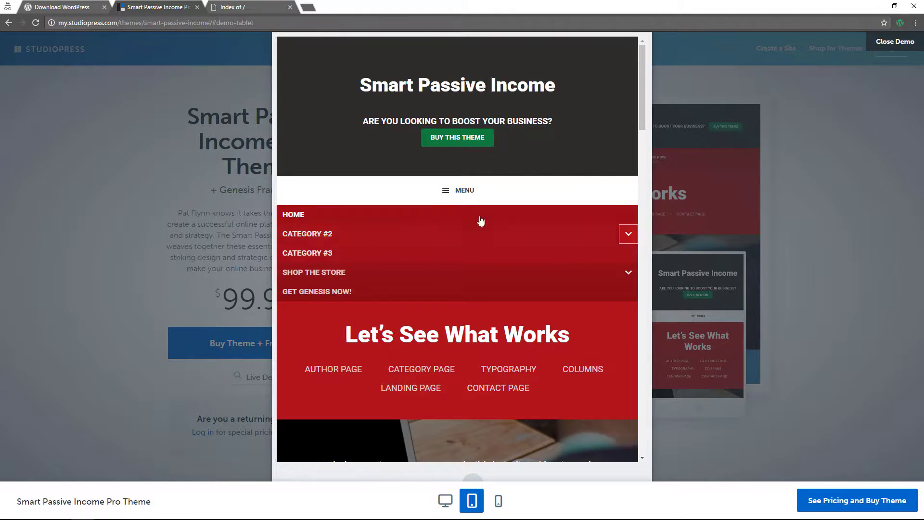
{"action": "left_click", "coordinate": [449, 197]}
Preview the theme at phone size, scroll down and back to the header, then return to desktop
{"action": "left_click", "coordinate": [498, 501]}
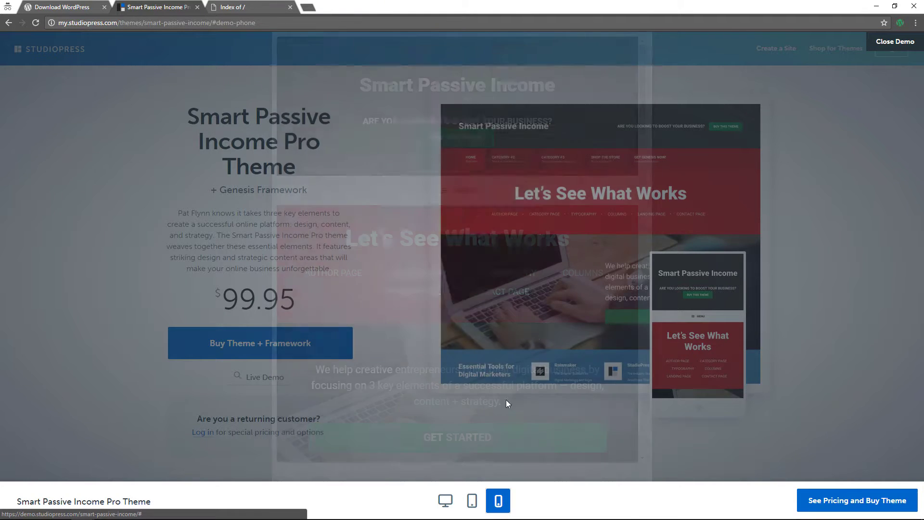
{"action": "scroll", "coordinate": [478, 187], "scroll_direction": "down", "scroll_amount": 8}
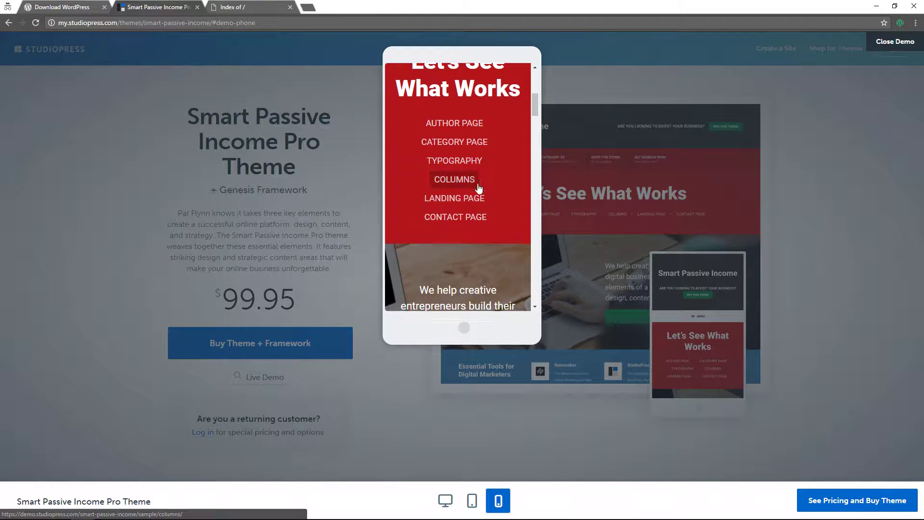
{"action": "scroll", "coordinate": [478, 187], "scroll_direction": "down", "scroll_amount": 10}
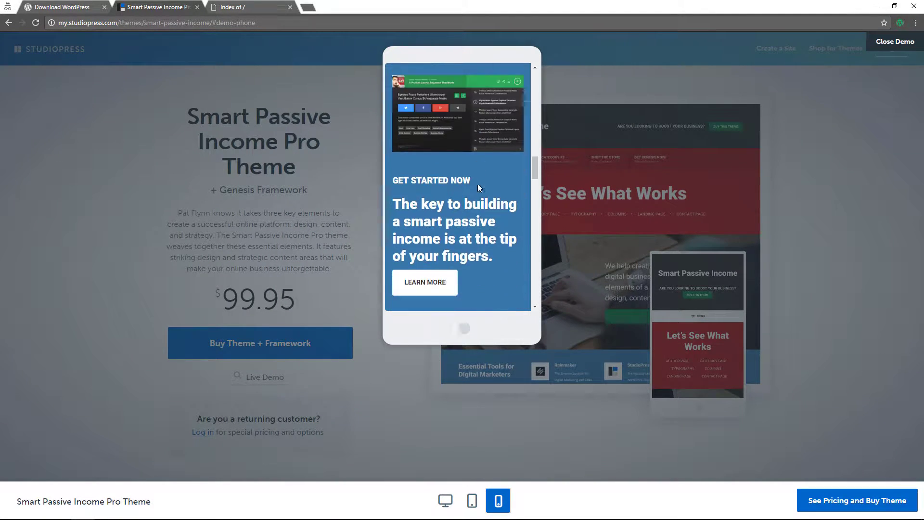
{"action": "scroll", "coordinate": [480, 187], "scroll_direction": "down", "scroll_amount": 10}
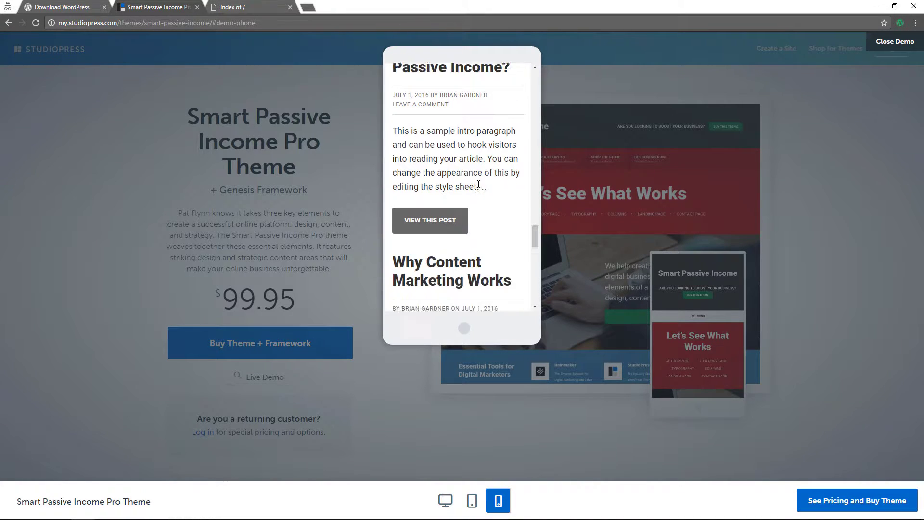
{"action": "scroll", "coordinate": [479, 188], "scroll_direction": "down", "scroll_amount": 3}
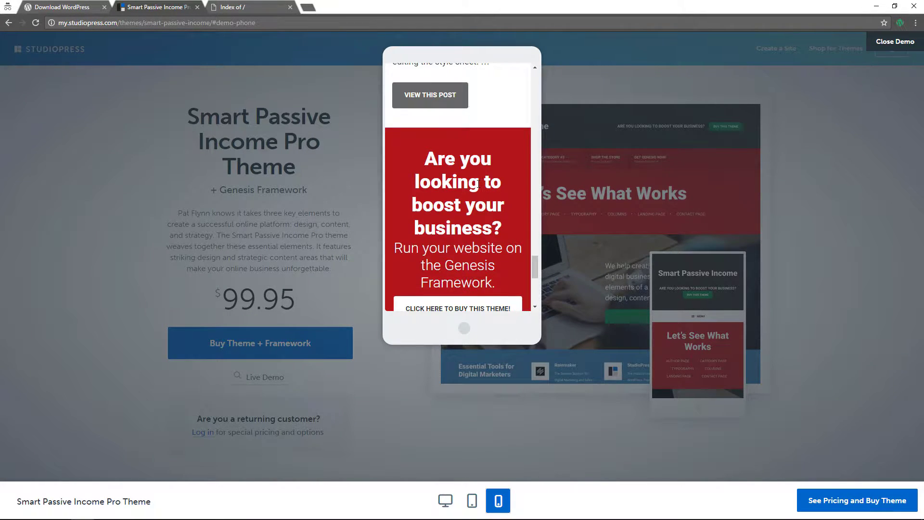
{"action": "scroll", "coordinate": [479, 184], "scroll_direction": "down", "scroll_amount": 3}
{"action": "scroll", "coordinate": [479, 186], "scroll_direction": "up", "scroll_amount": 10}
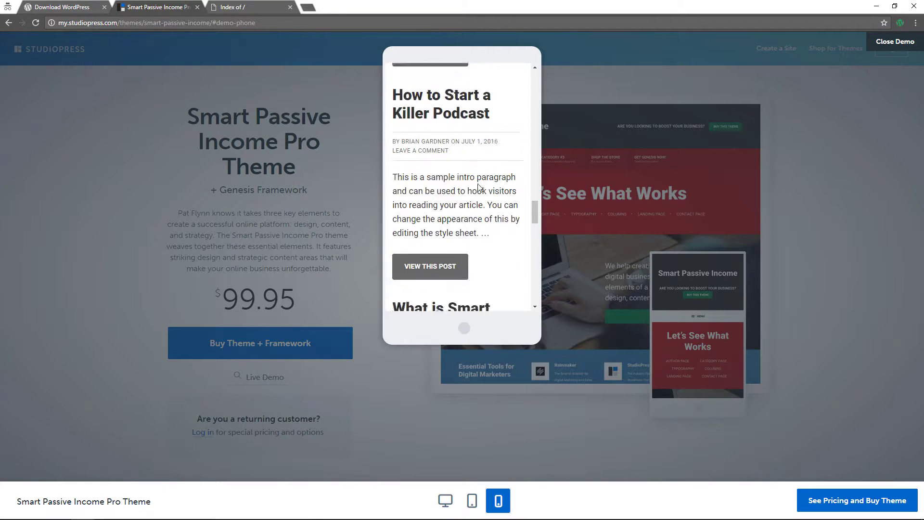
{"action": "scroll", "coordinate": [478, 188], "scroll_direction": "up", "scroll_amount": 10}
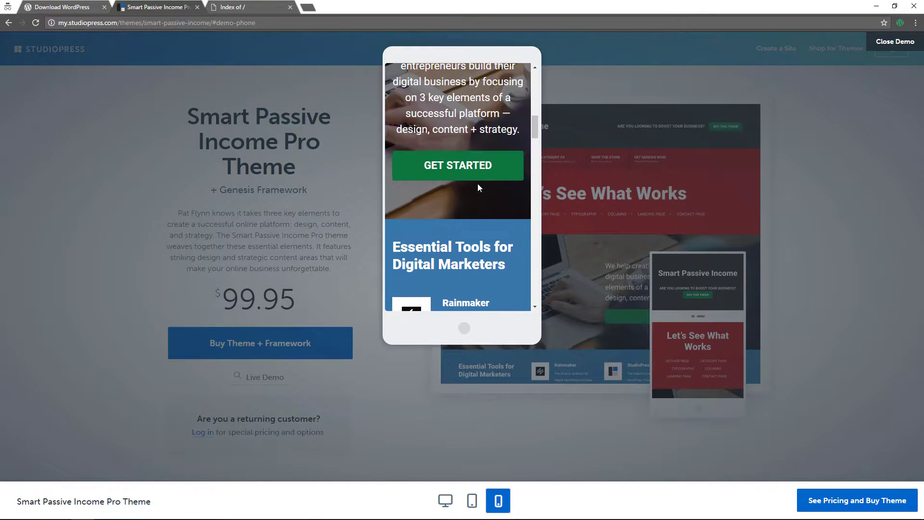
{"action": "scroll", "coordinate": [478, 187], "scroll_direction": "up", "scroll_amount": 10}
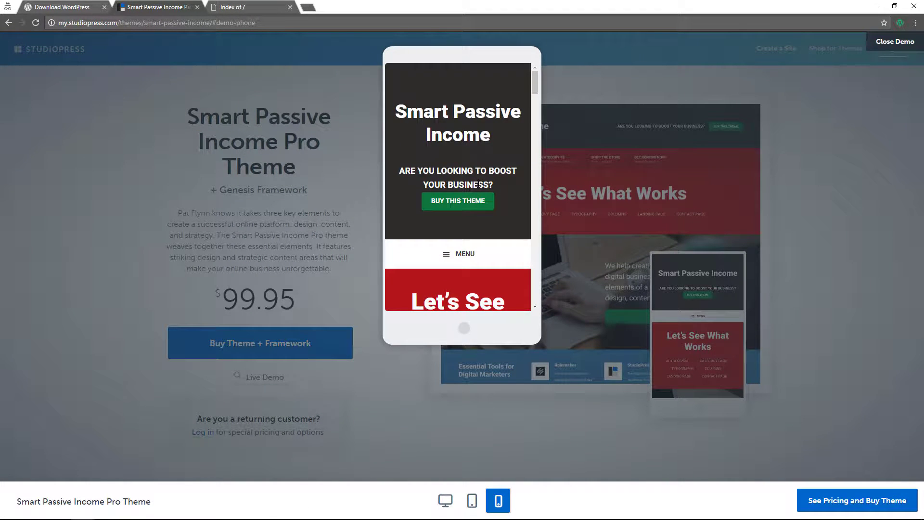
{"action": "left_click", "coordinate": [445, 501]}
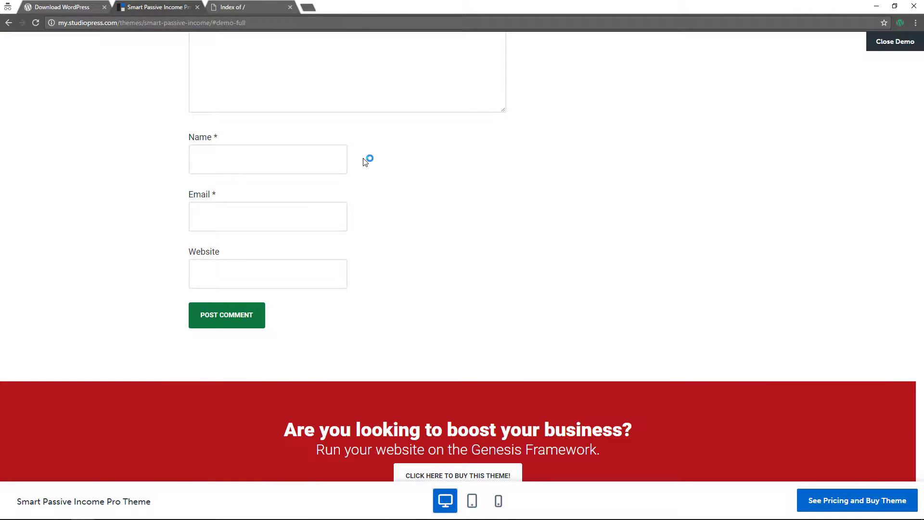
Close the demo, review the theme's features and pricing, then go to the Download WordPress page
{"action": "left_click", "coordinate": [441, 196]}
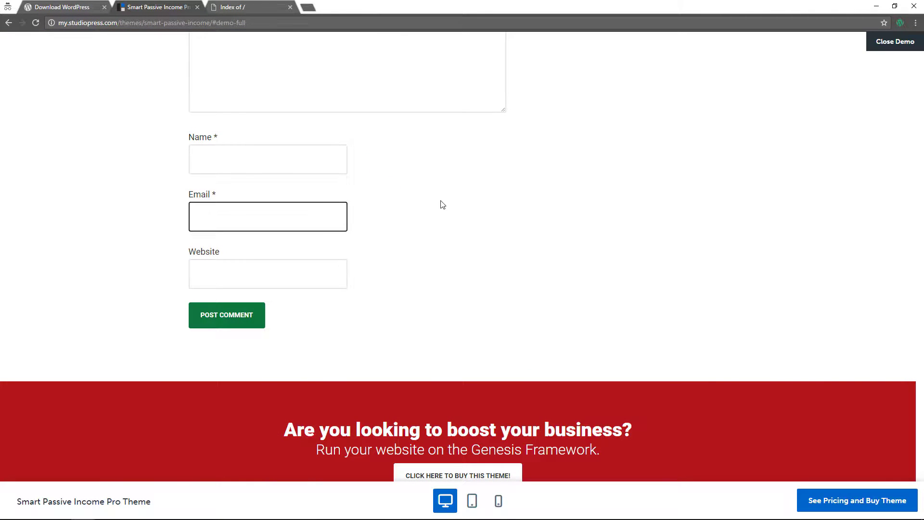
{"action": "left_click", "coordinate": [894, 48]}
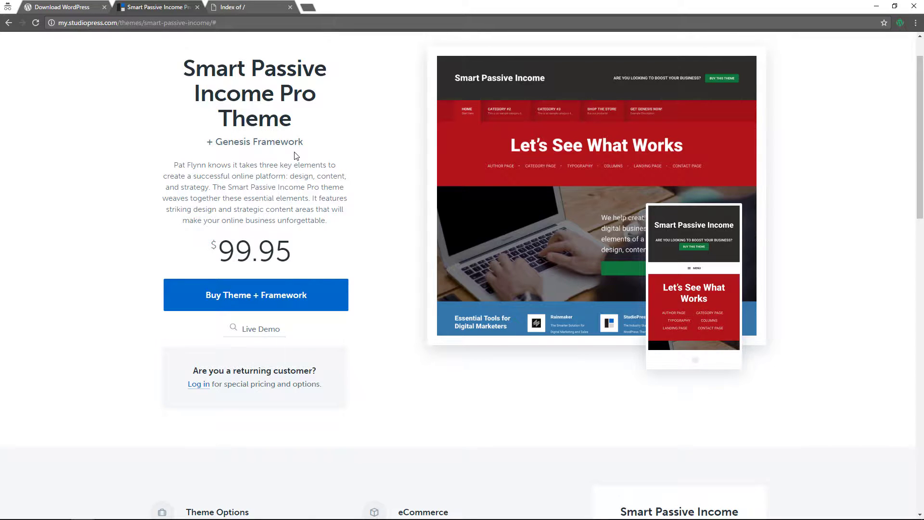
{"action": "scroll", "coordinate": [485, 237], "scroll_direction": "down", "scroll_amount": 6}
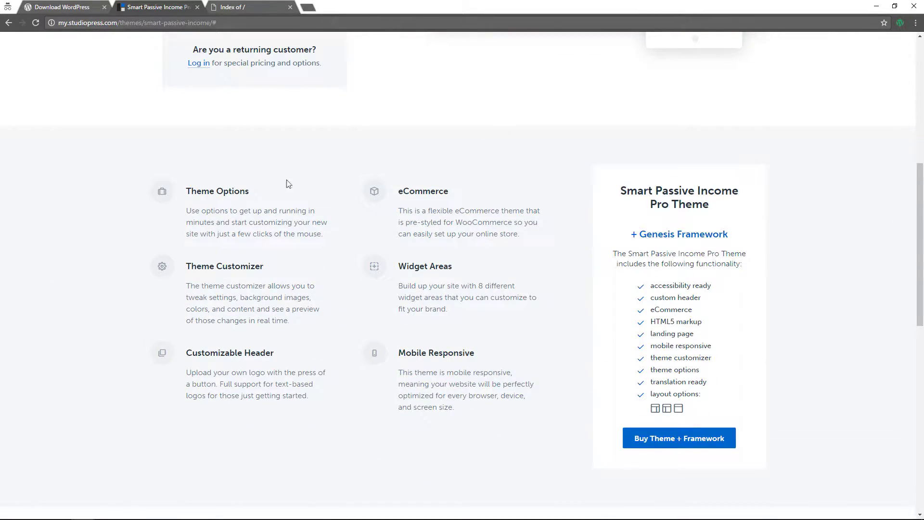
{"action": "scroll", "coordinate": [517, 434], "scroll_direction": "down", "scroll_amount": 7}
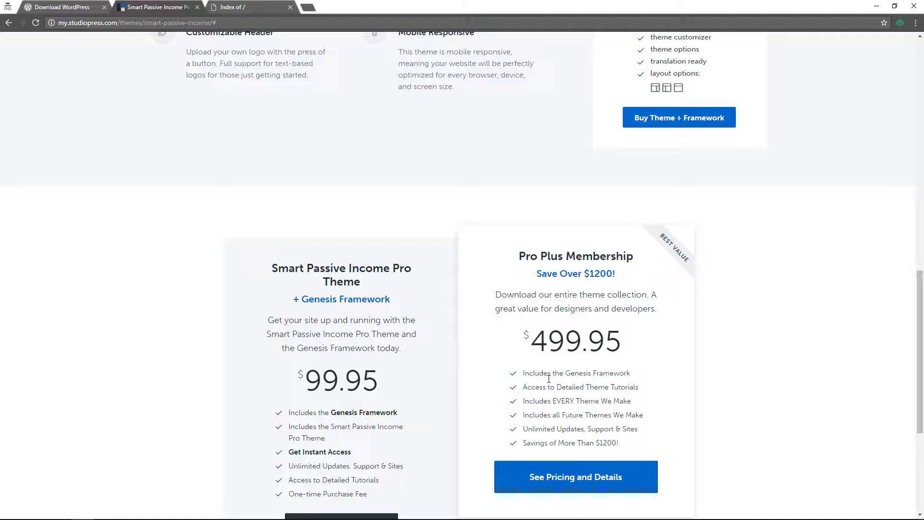
{"action": "scroll", "coordinate": [577, 336], "scroll_direction": "up", "scroll_amount": 5}
{"action": "scroll", "coordinate": [577, 336], "scroll_direction": "down", "scroll_amount": 3}
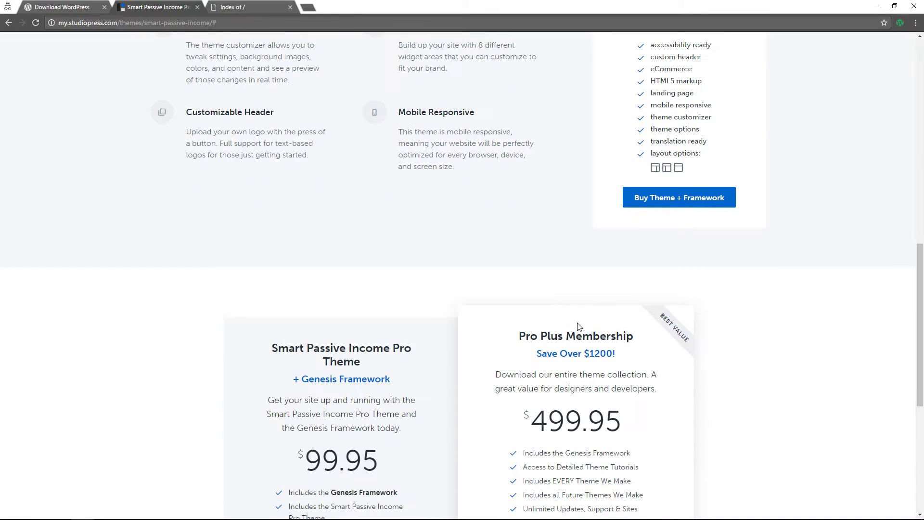
{"action": "scroll", "coordinate": [596, 439], "scroll_direction": "up", "scroll_amount": 5}
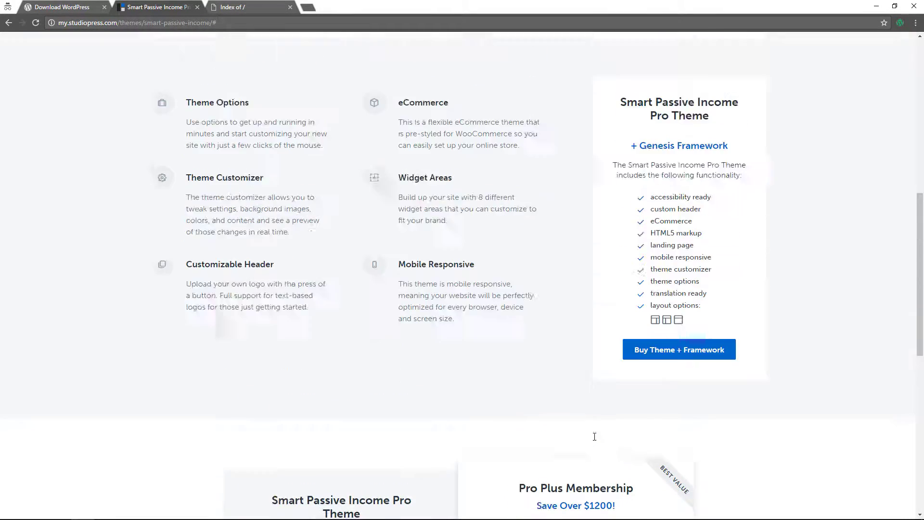
{"action": "scroll", "coordinate": [595, 438], "scroll_direction": "up", "scroll_amount": 7}
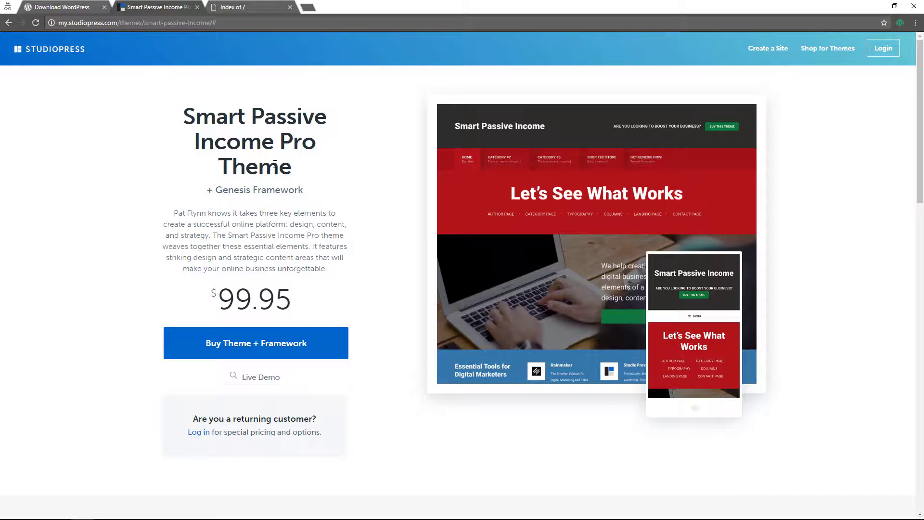
{"action": "left_click", "coordinate": [74, 9]}
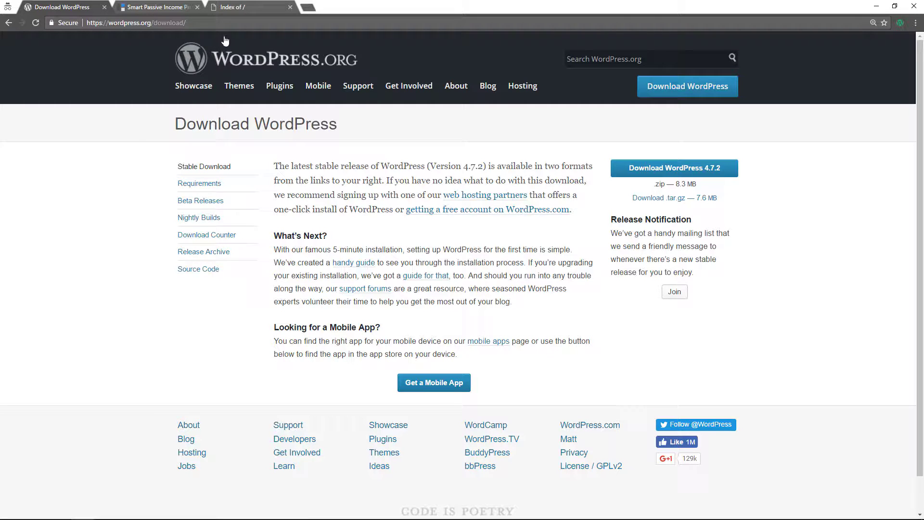
Download the WordPress 4.7.2 zip and dismiss the finished download notice
{"action": "left_click", "coordinate": [687, 172]}
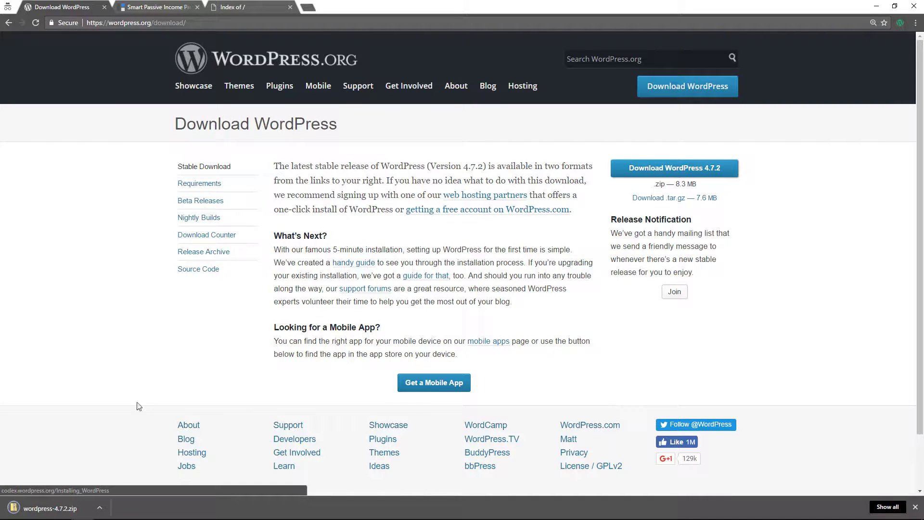
{"action": "left_click", "coordinate": [915, 507]}
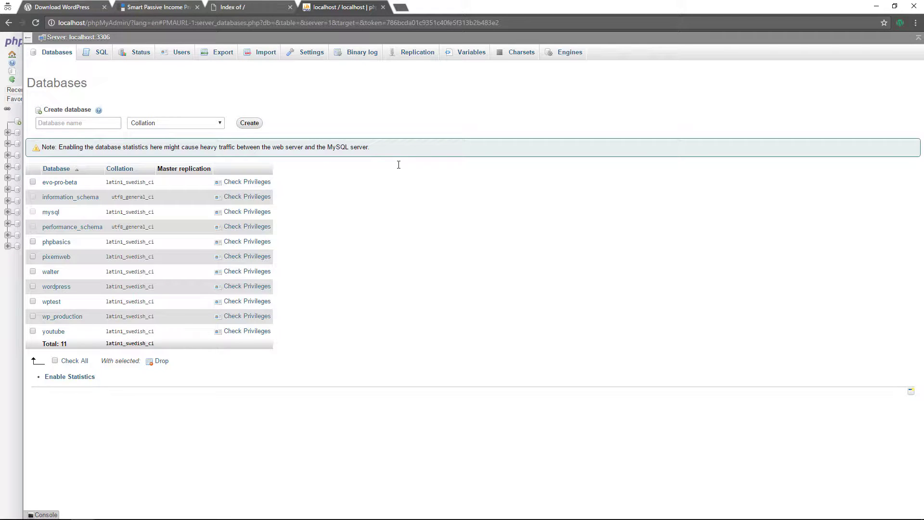
Create an empty phpMyAdmin database named genesiswp, then switch to File Explorer
{"action": "left_click", "coordinate": [80, 124]}
{"action": "type", "text": "genesiswp"}
{"action": "left_click", "coordinate": [249, 124]}
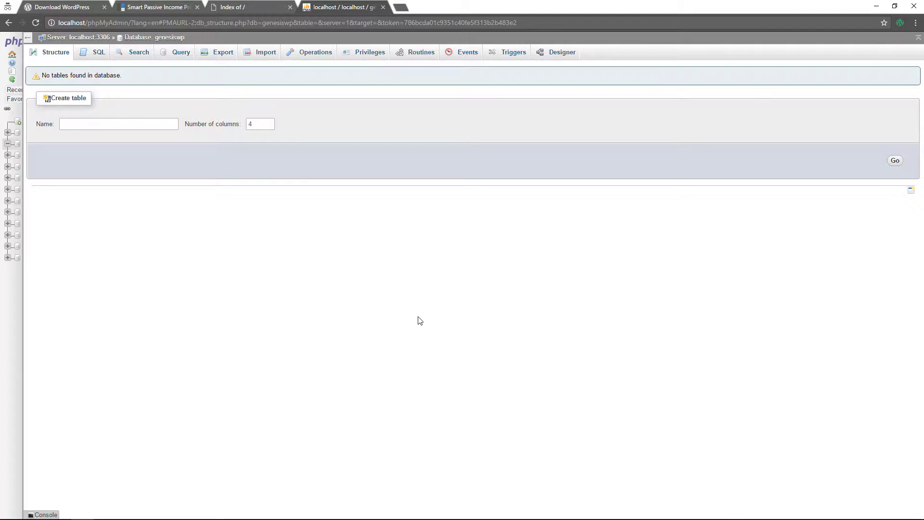
{"action": "key", "text": "alt+Tab"}
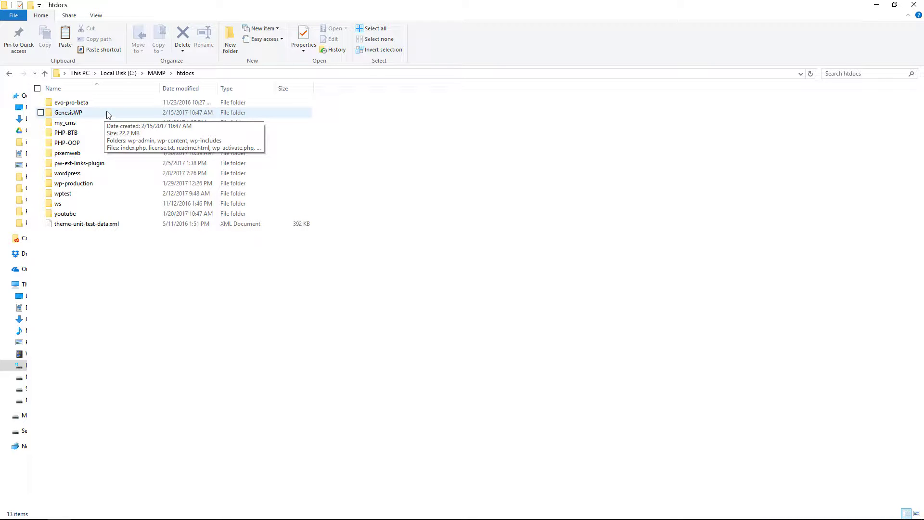
Refresh the localhost listing in the browser and open GenesisWP to reach the WordPress setup page
{"action": "key", "text": "super+Tab"}
{"action": "left_click", "coordinate": [555, 200]}
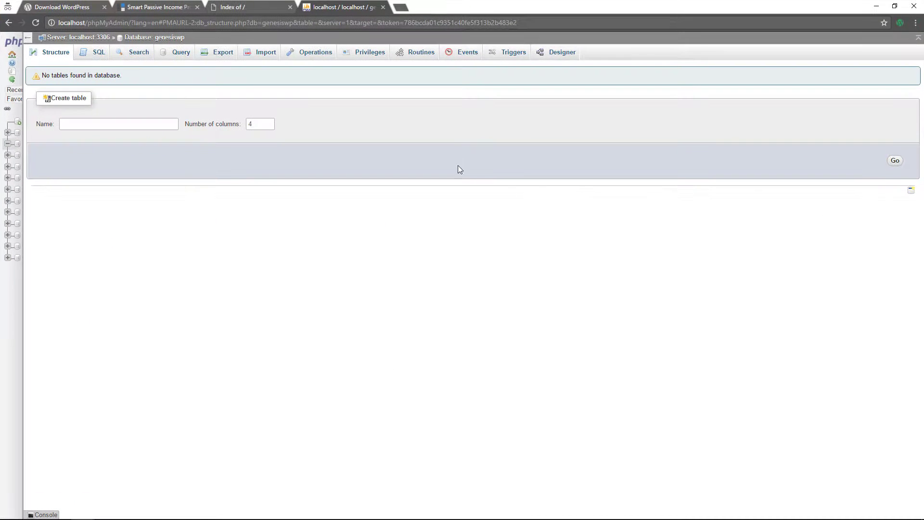
{"action": "left_click", "coordinate": [229, 8]}
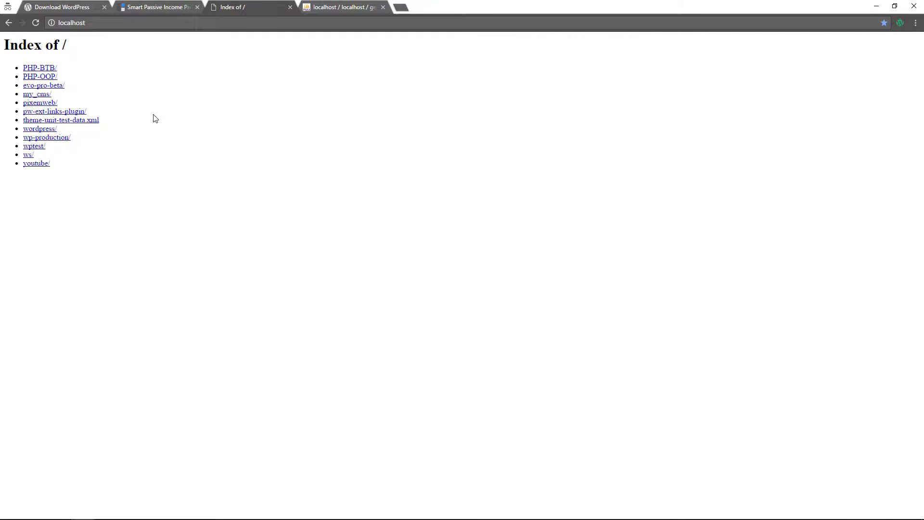
{"action": "key", "text": "F5"}
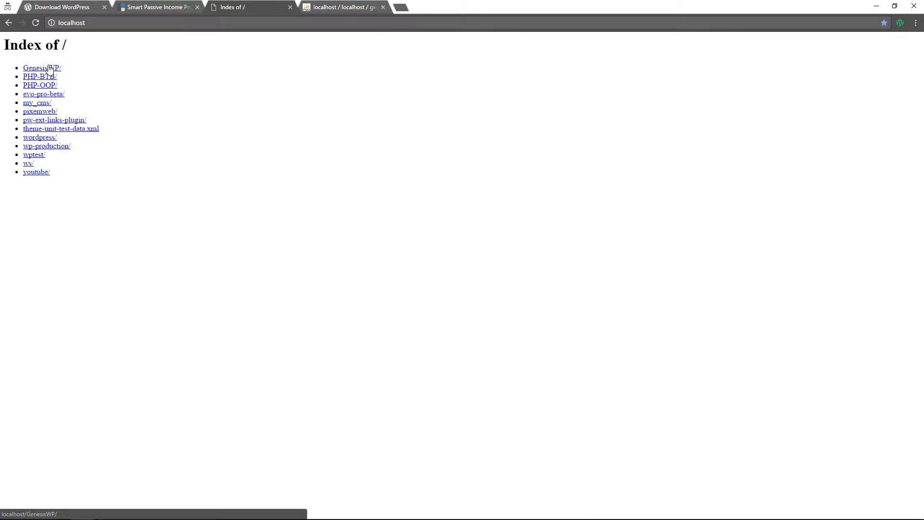
{"action": "left_click", "coordinate": [50, 69]}
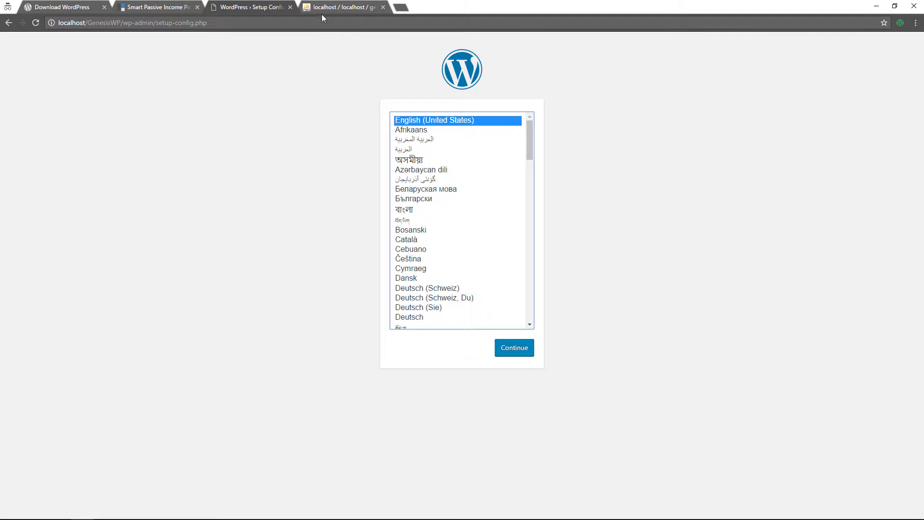
{"action": "left_click", "coordinate": [323, 10]}
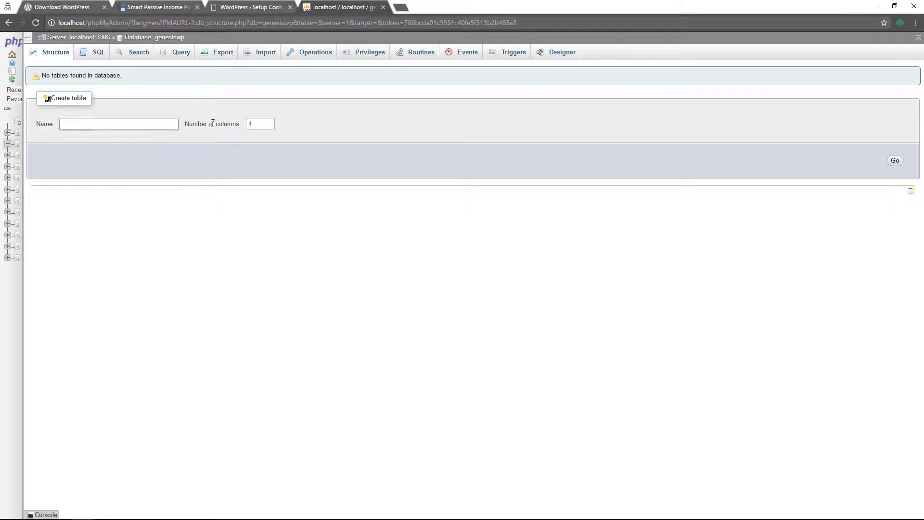
{"action": "left_click", "coordinate": [257, 8]}
Connect WordPress to database genesiswp with user root and its password, then run the install
{"action": "left_click", "coordinate": [515, 347]}
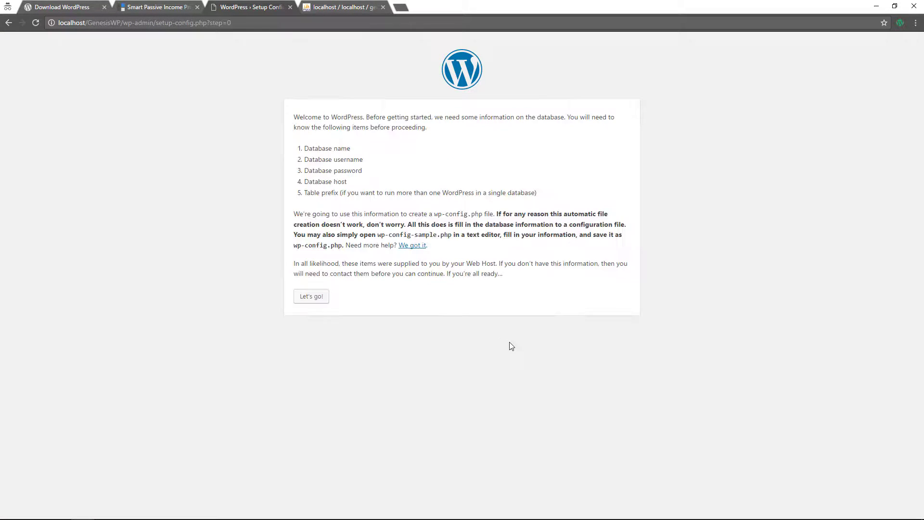
{"action": "left_click", "coordinate": [310, 299]}
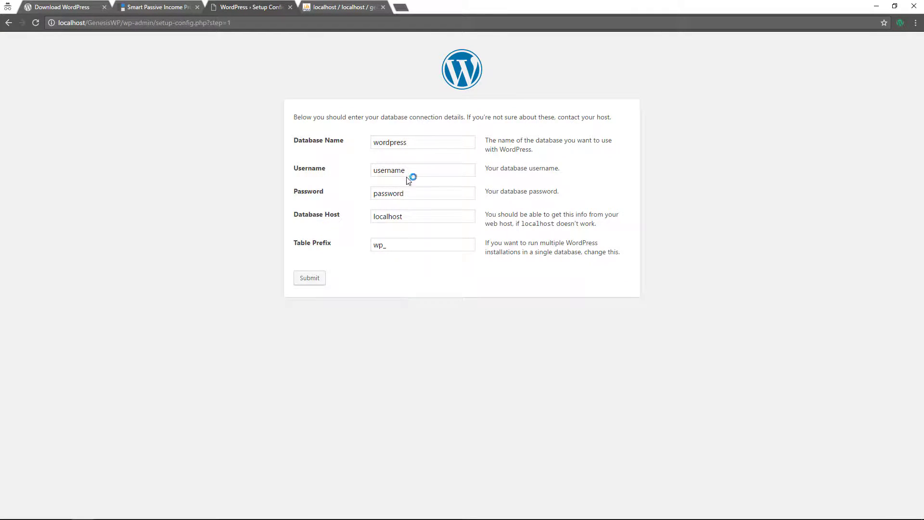
{"action": "type", "text": "genesi"}
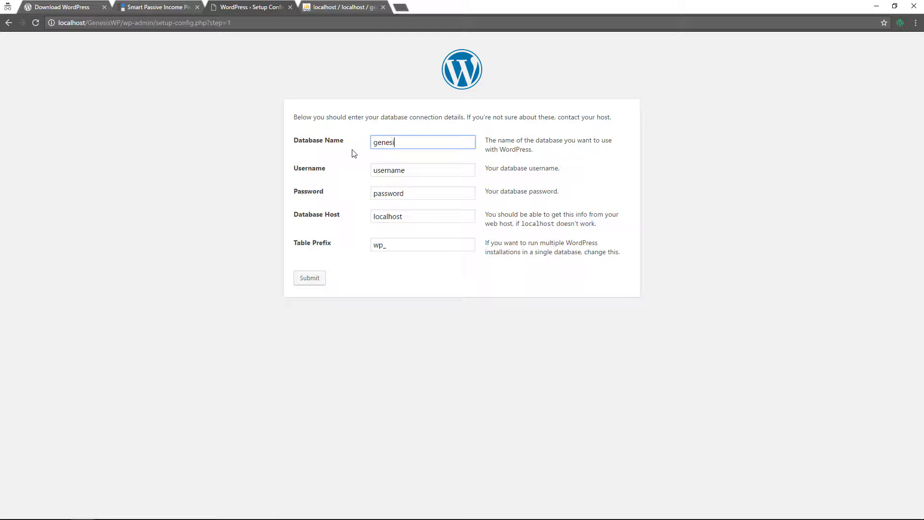
{"action": "type", "text": "swp"}
{"action": "key", "text": "Tab"}
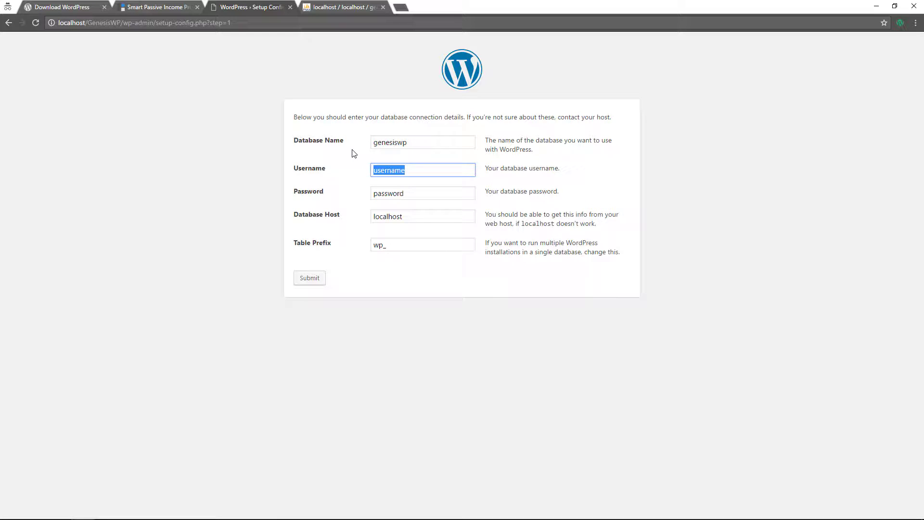
{"action": "type", "text": "root"}
{"action": "key", "text": "Tab"}
{"action": "type", "text": "roo"}
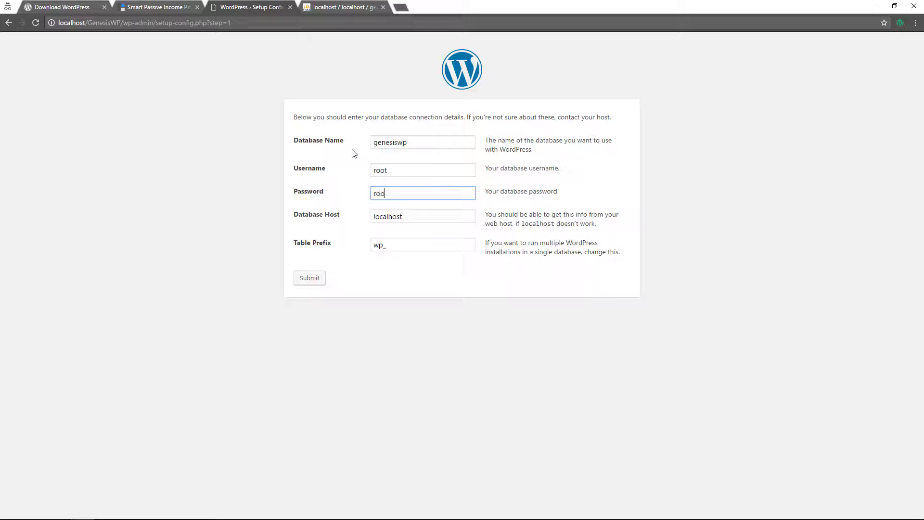
{"action": "key", "text": "Tab"}
{"action": "key", "text": "Tab"}
{"action": "key", "text": "Tab"}
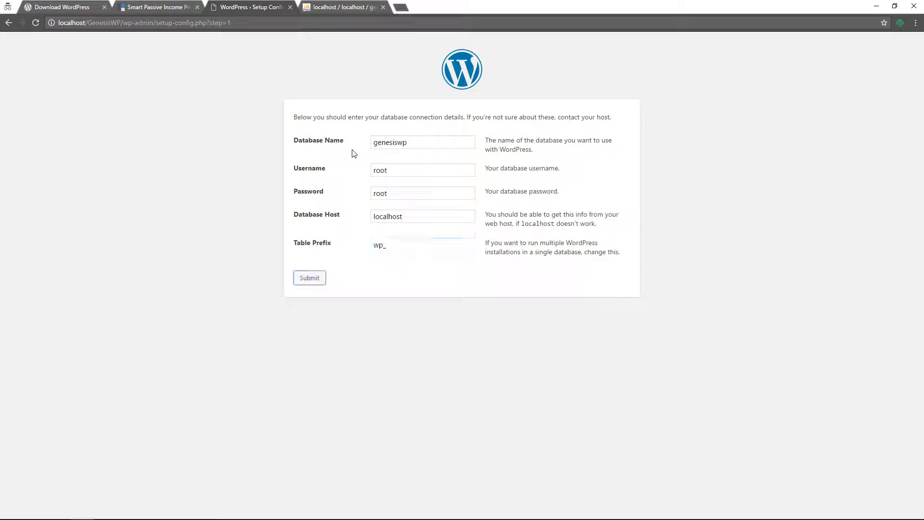
{"action": "key", "text": "Return"}
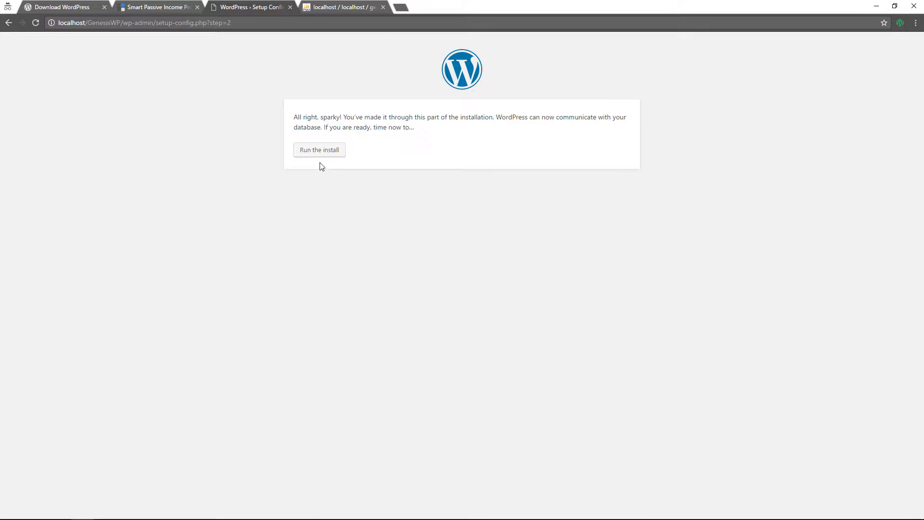
{"action": "left_click", "coordinate": [323, 149]}
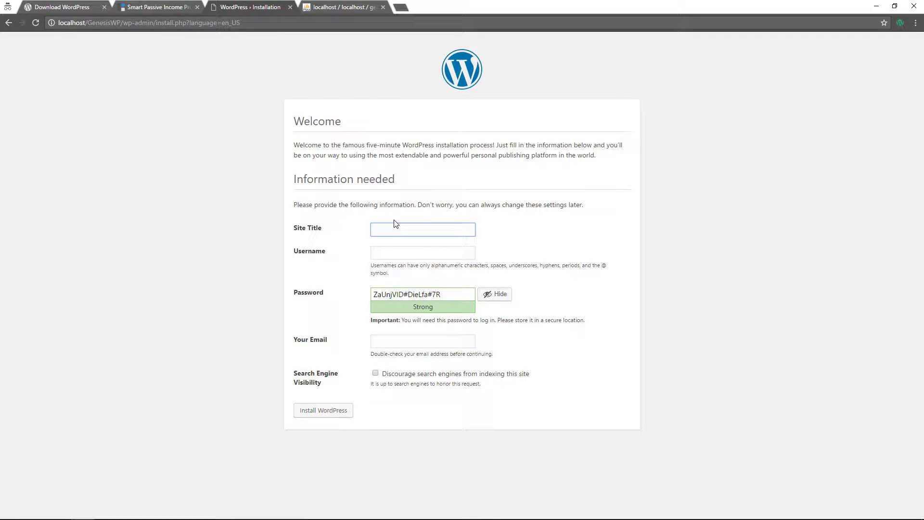
Enter site title 'Smart Passive Income', admin username demo, and accept a weak admin password
{"action": "type", "text": "Smart Passive Income"}
{"action": "left_click", "coordinate": [434, 253]}
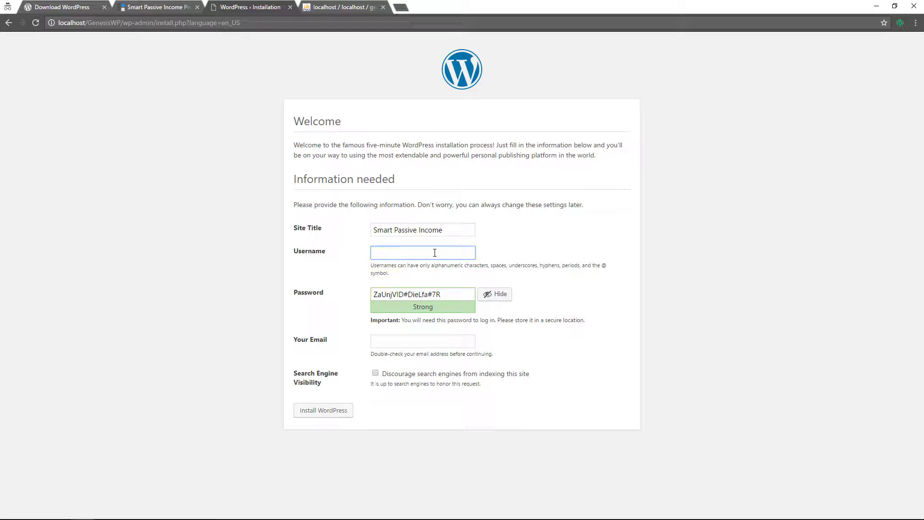
{"action": "type", "text": "demo"}
{"action": "key", "text": "Tab"}
{"action": "type", "text": "ro"}
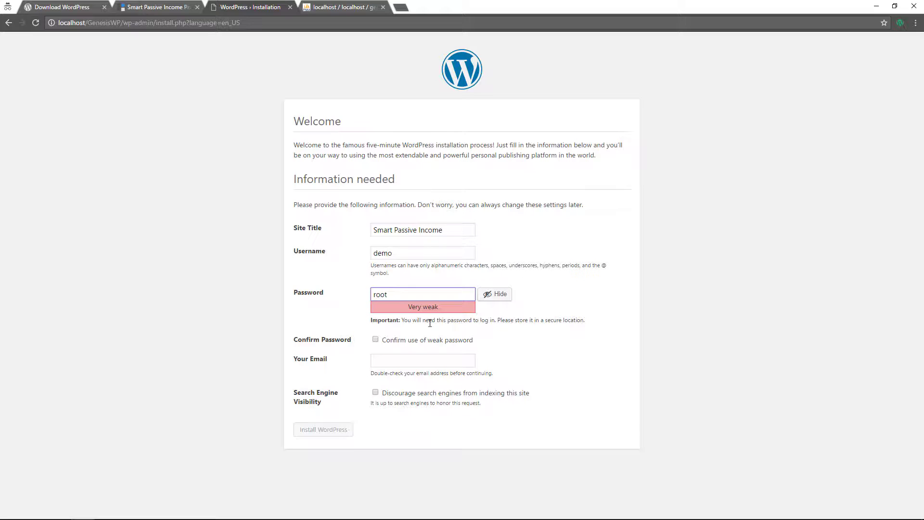
{"action": "left_click", "coordinate": [375, 339]}
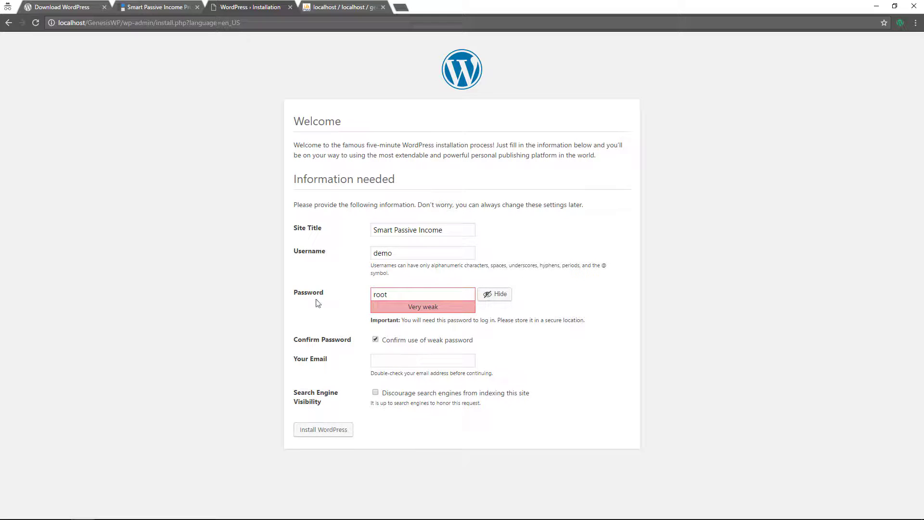
Add the admin e-mail address, discourage search-engine indexing, and install WordPress
{"action": "left_click", "coordinate": [407, 360]}
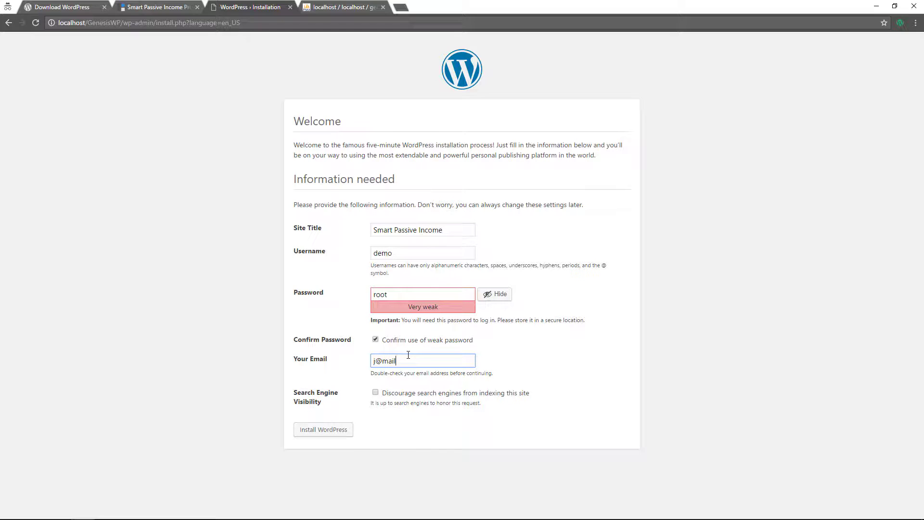
{"action": "left_click", "coordinate": [375, 392]}
{"action": "left_click", "coordinate": [332, 433]}
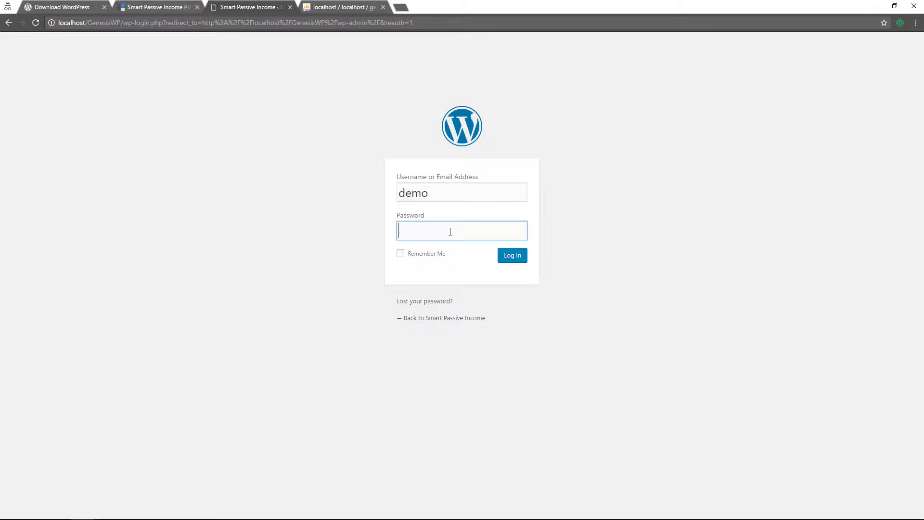
Log in with the admin password, check the installed themes, then view the Akismet and Hello Dolly plugins
{"action": "type", "text": "demo"}
{"action": "left_click", "coordinate": [505, 258]}
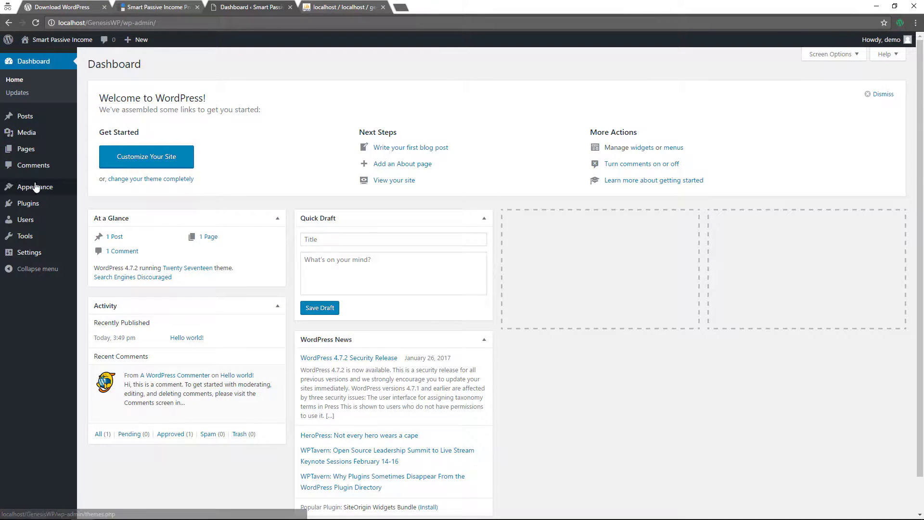
{"action": "mouse_move", "coordinate": [38, 189]}
{"action": "left_click", "coordinate": [91, 189]}
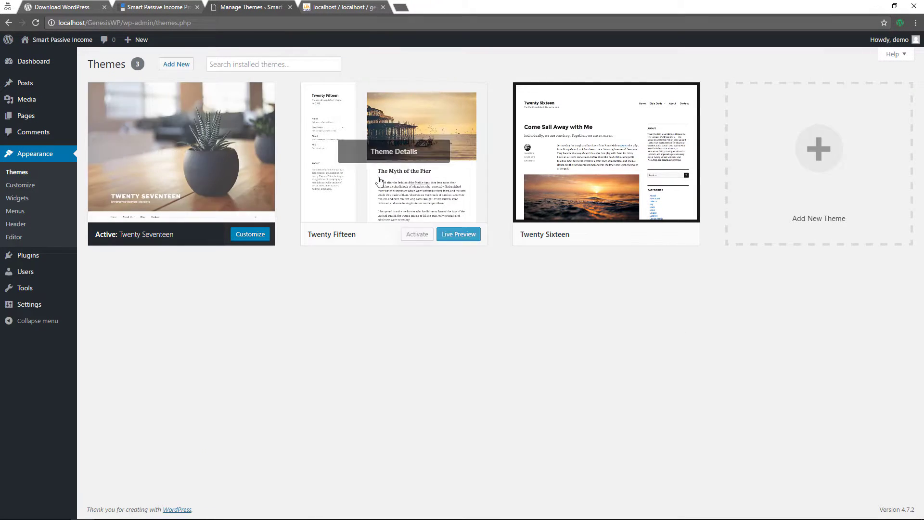
{"action": "left_click", "coordinate": [32, 255]}
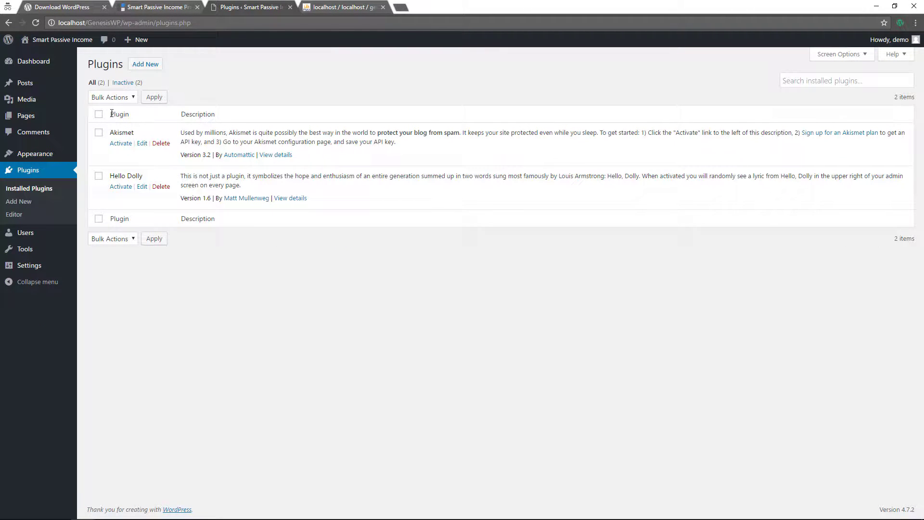
Bulk-delete the Akismet and Hello Dolly plugins, then delete the Twenty Fifteen theme
{"action": "left_click", "coordinate": [98, 114]}
{"action": "left_click", "coordinate": [113, 97]}
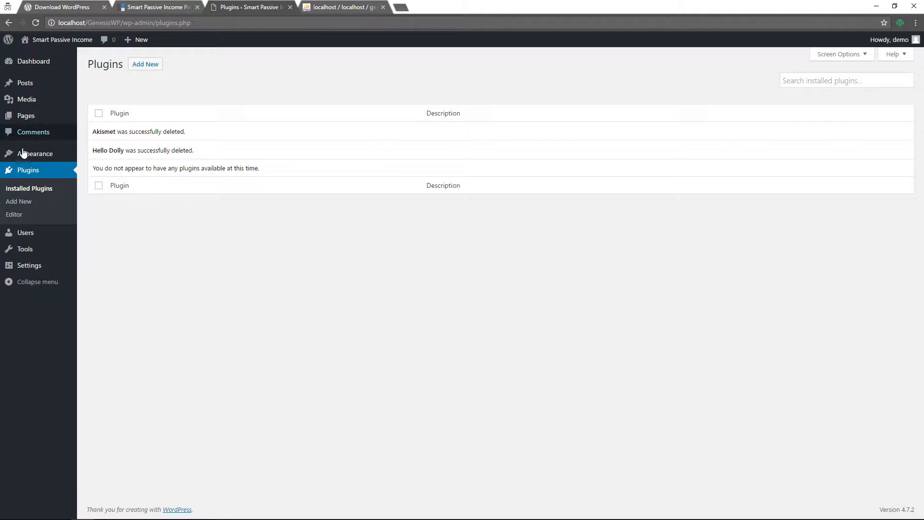
{"action": "mouse_move", "coordinate": [24, 154]}
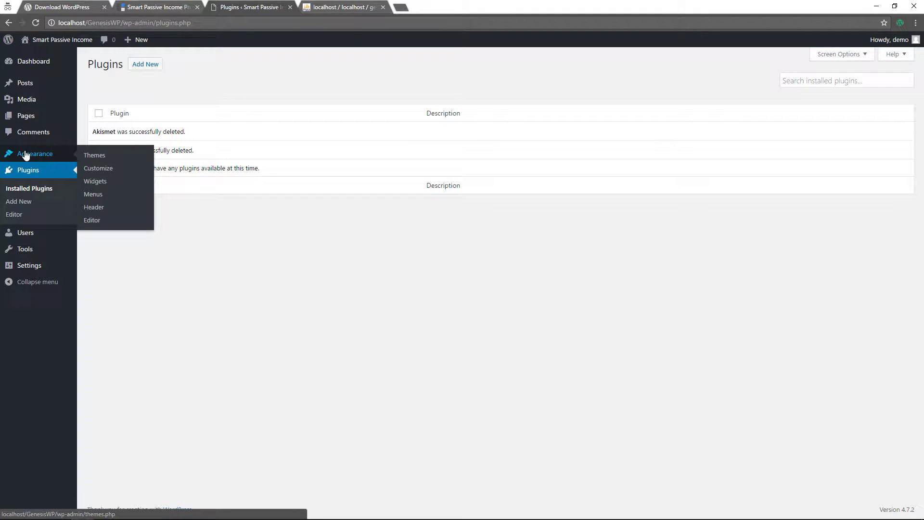
{"action": "left_click", "coordinate": [89, 156]}
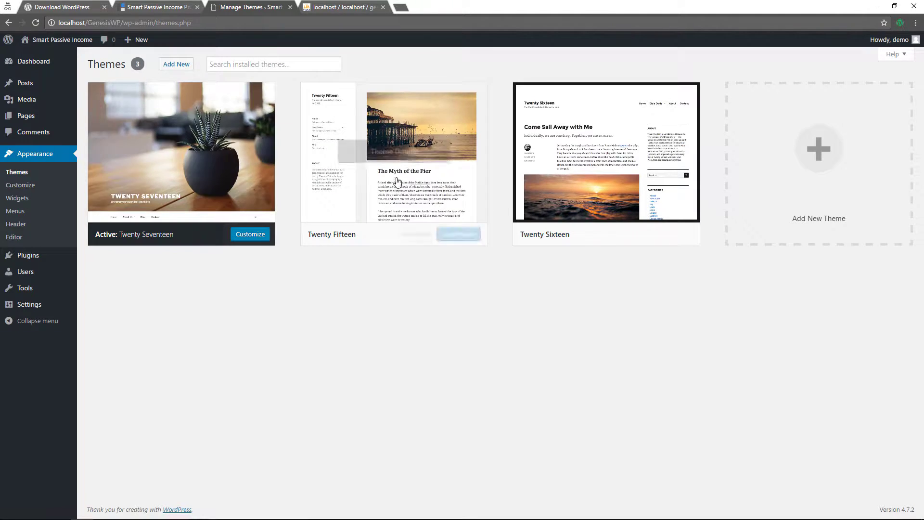
{"action": "left_click", "coordinate": [438, 205]}
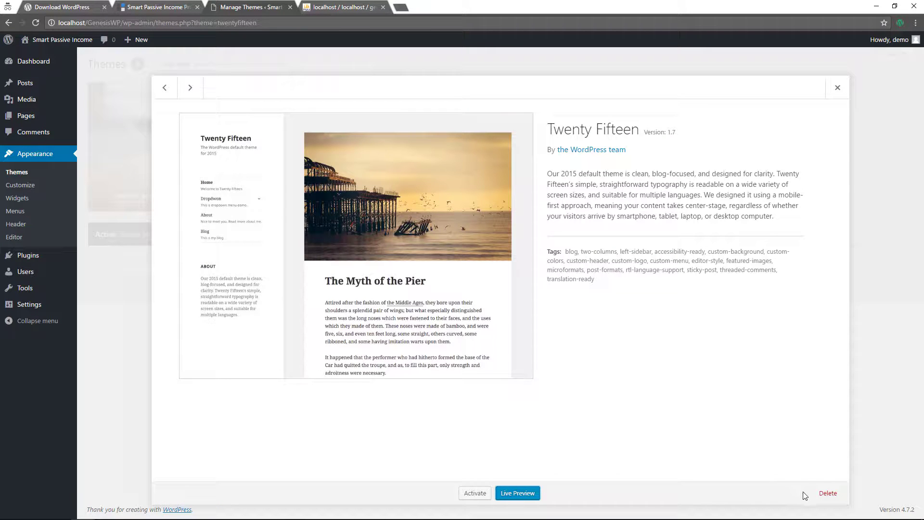
{"action": "left_click", "coordinate": [828, 493]}
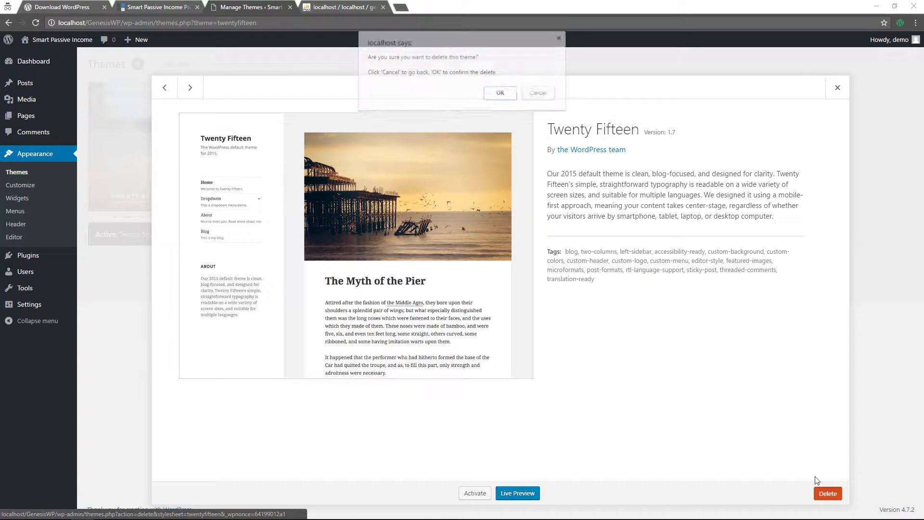
{"action": "left_click", "coordinate": [501, 93]}
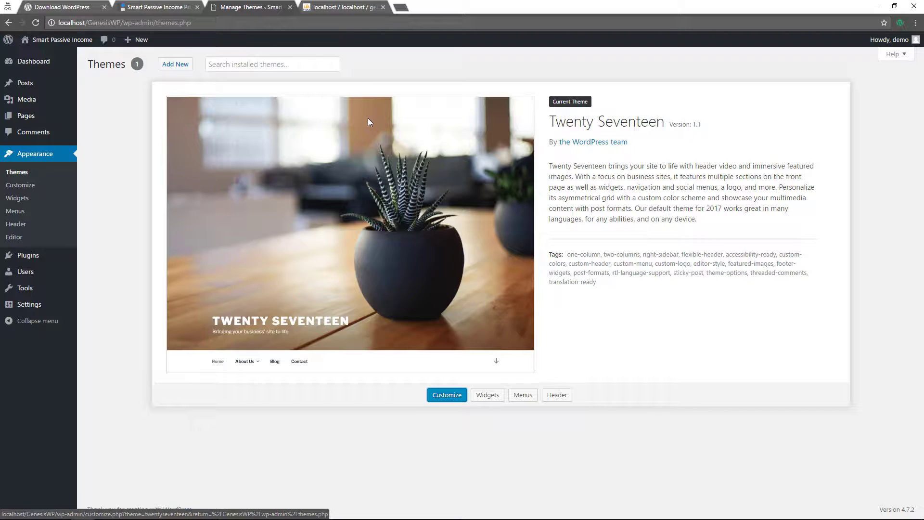
Upload and install the Genesis theme from genesis.2.4.2.zip, then return to the Themes page
{"action": "left_click", "coordinate": [178, 66]}
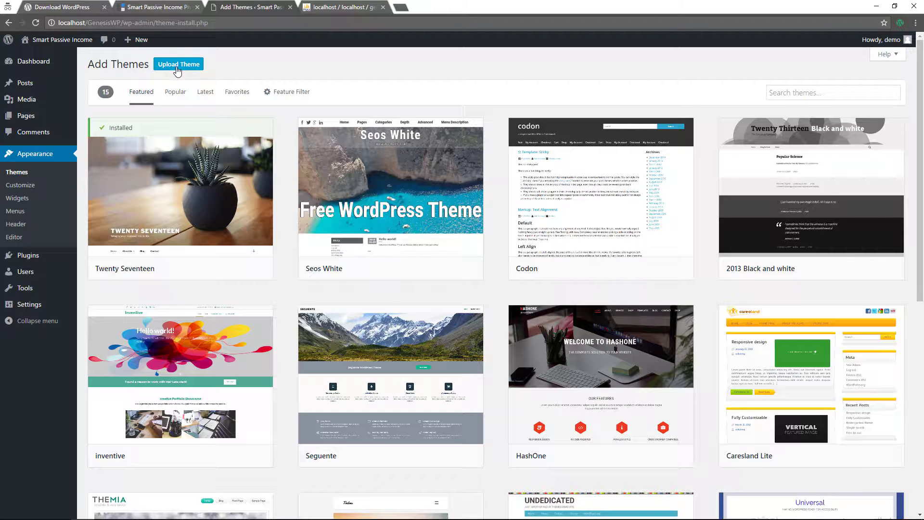
{"action": "left_click", "coordinate": [177, 68]}
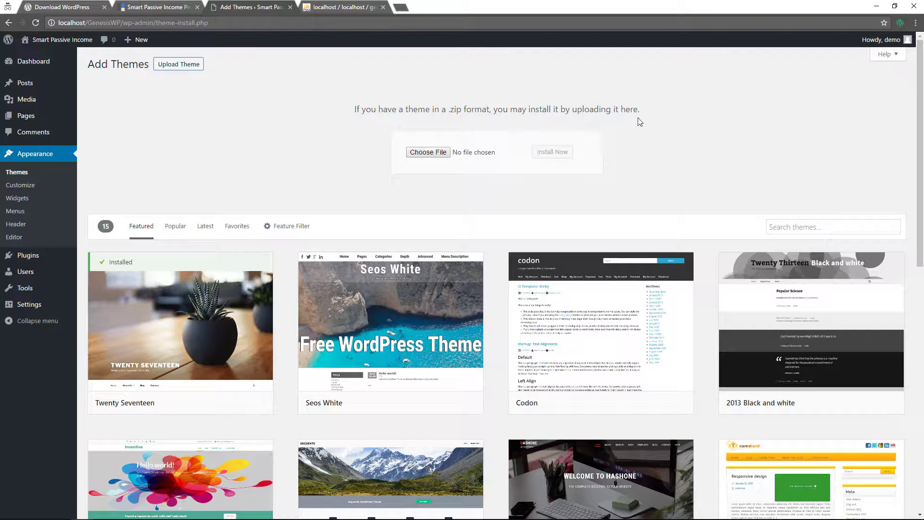
{"action": "left_click", "coordinate": [426, 152]}
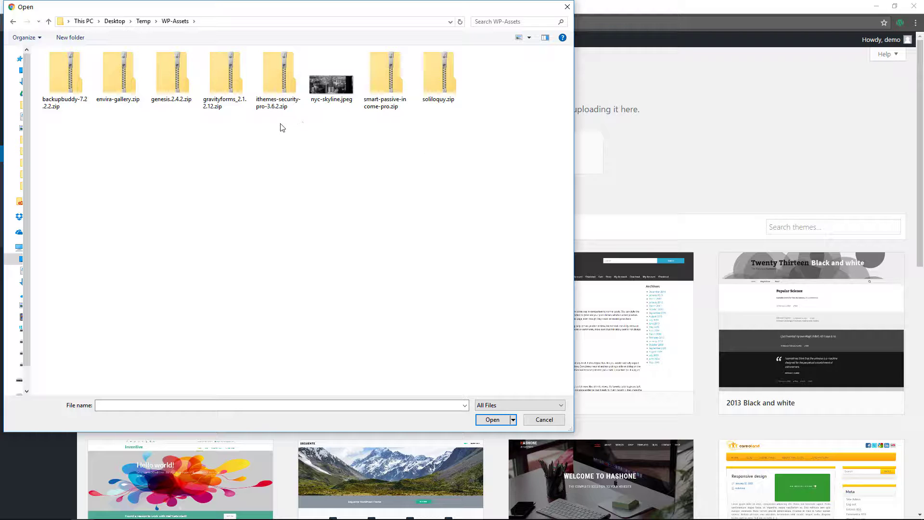
{"action": "left_click", "coordinate": [166, 83]}
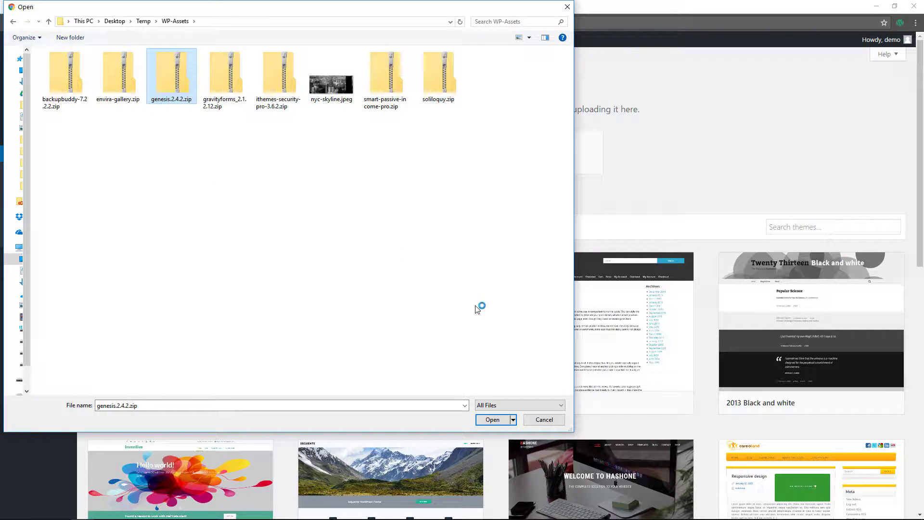
{"action": "left_click", "coordinate": [491, 420]}
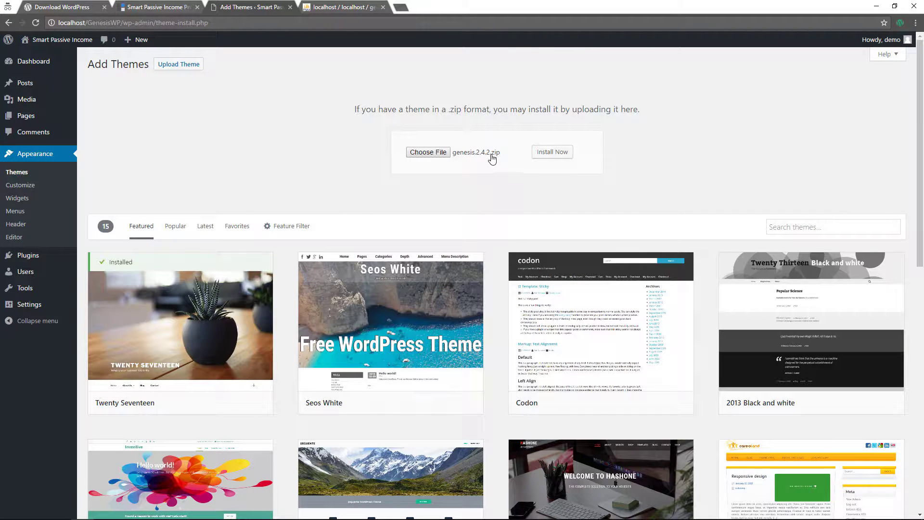
{"action": "left_click", "coordinate": [551, 153]}
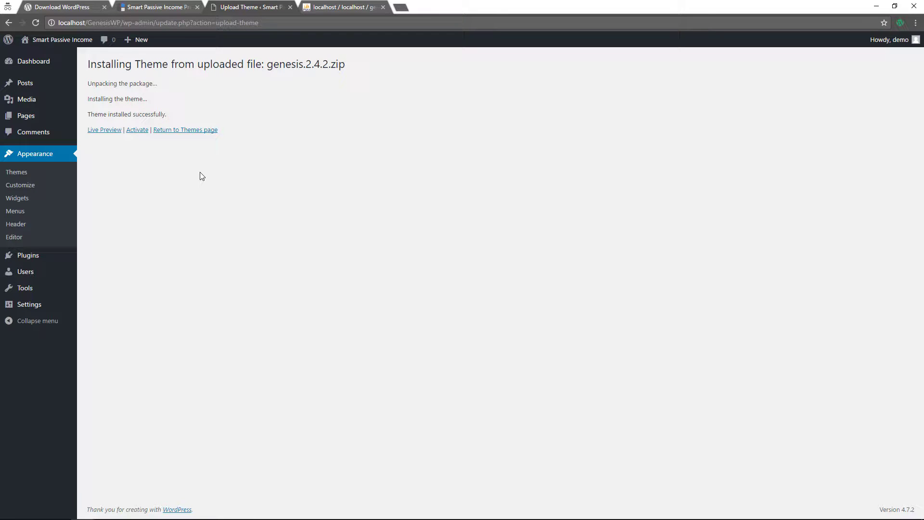
{"action": "left_click", "coordinate": [183, 133]}
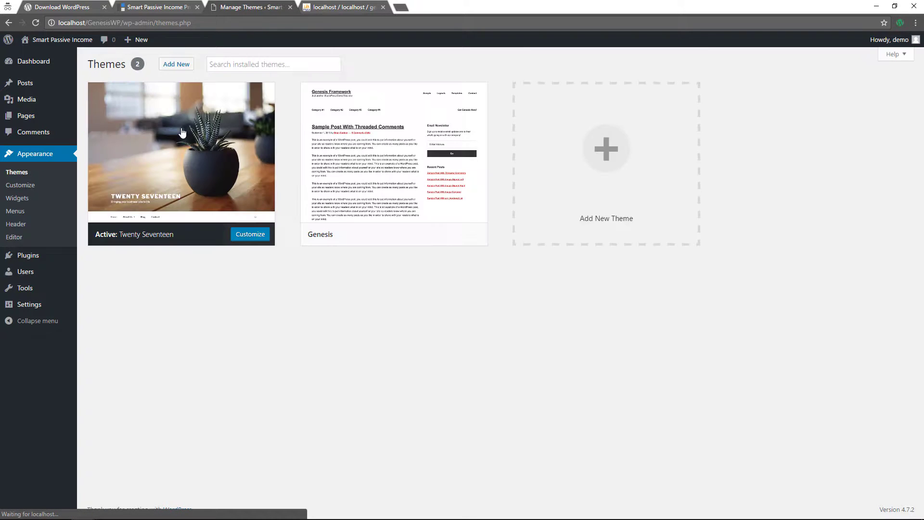
Upload, install and activate the Smart Passive Income Pro child theme from smart-passive-income-pro.zip
{"action": "left_click", "coordinate": [600, 152]}
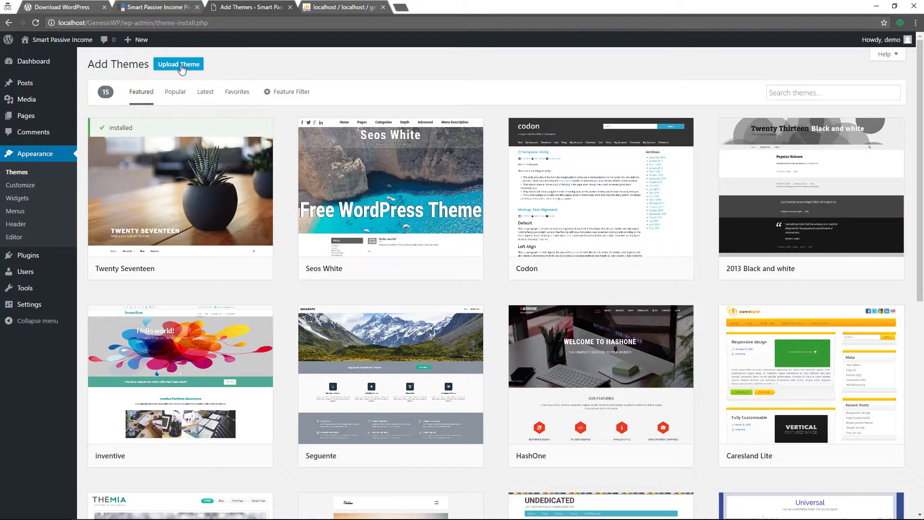
{"action": "left_click", "coordinate": [181, 69]}
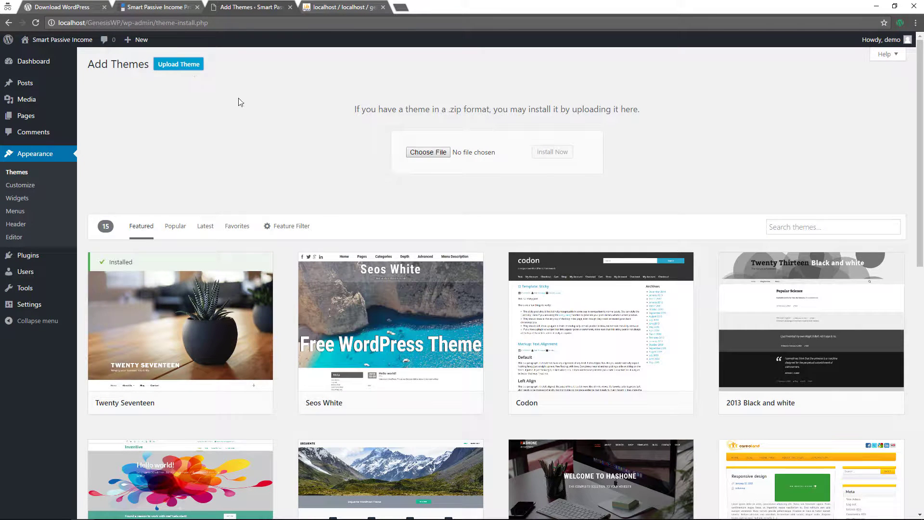
{"action": "left_click", "coordinate": [428, 152]}
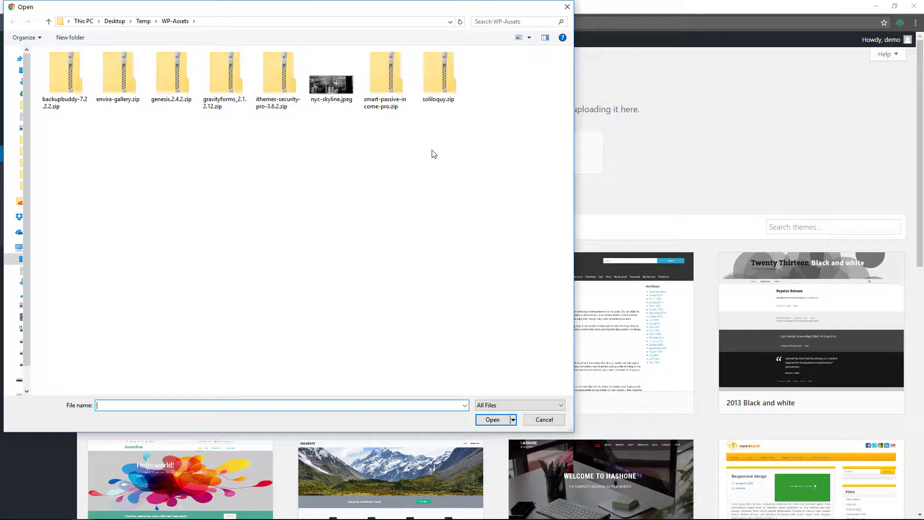
{"action": "left_click", "coordinate": [376, 77]}
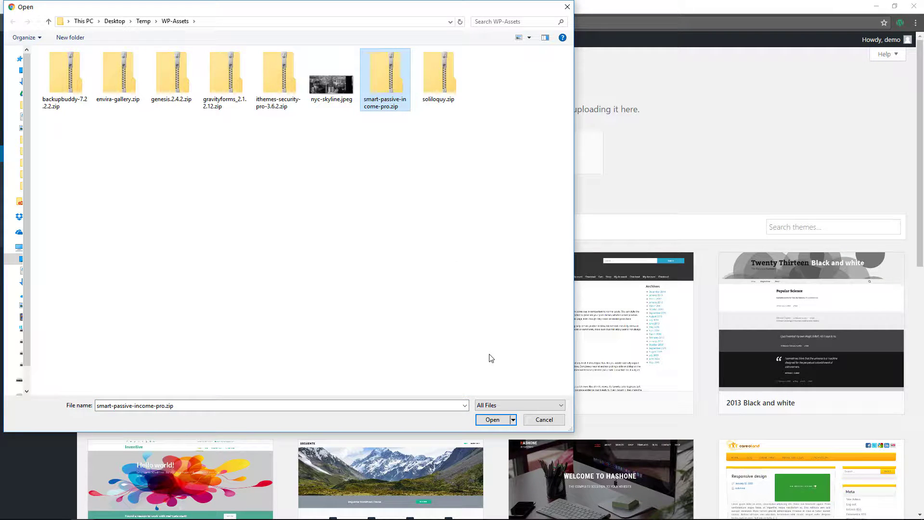
{"action": "left_click", "coordinate": [493, 419]}
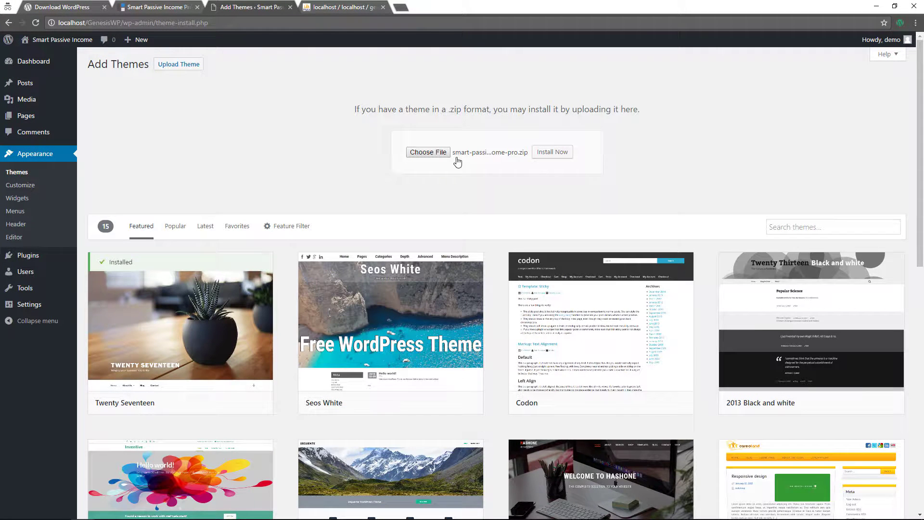
{"action": "left_click", "coordinate": [549, 152]}
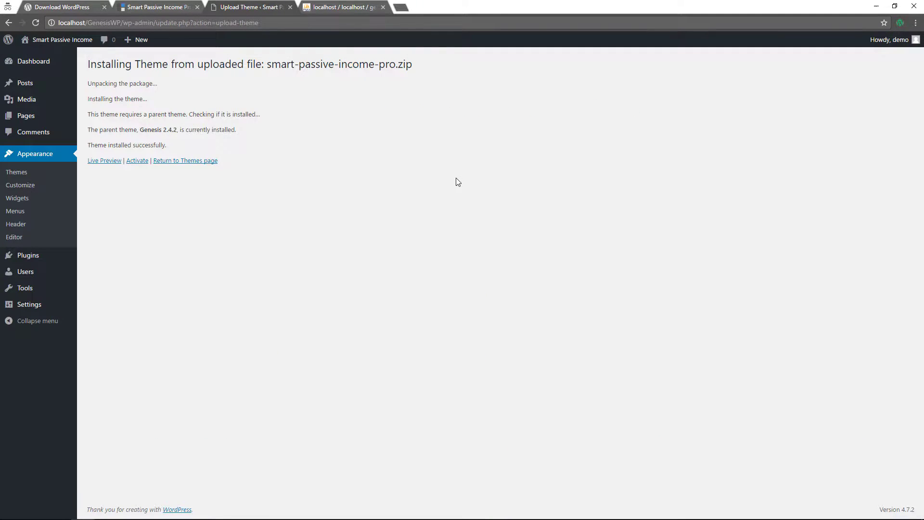
{"action": "left_click", "coordinate": [137, 164]}
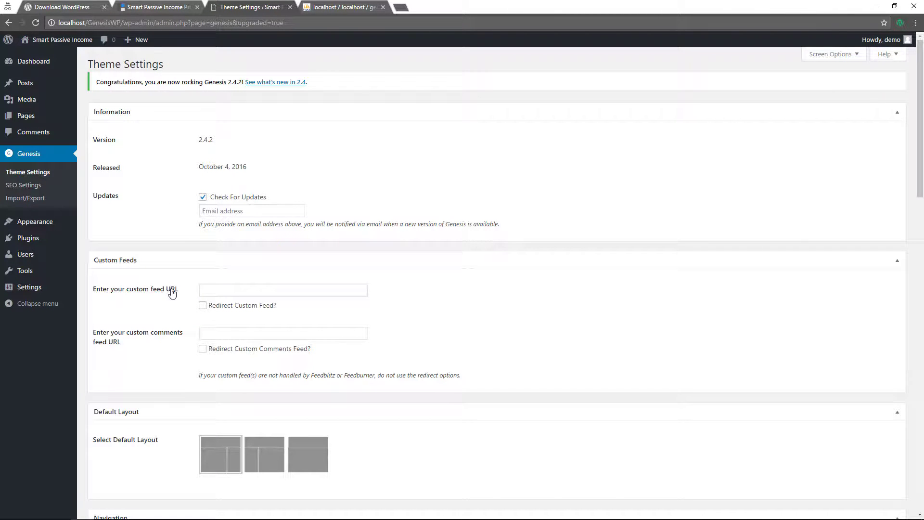
Install the WordPress Importer from Tools > Import and run it
{"action": "mouse_move", "coordinate": [26, 271]}
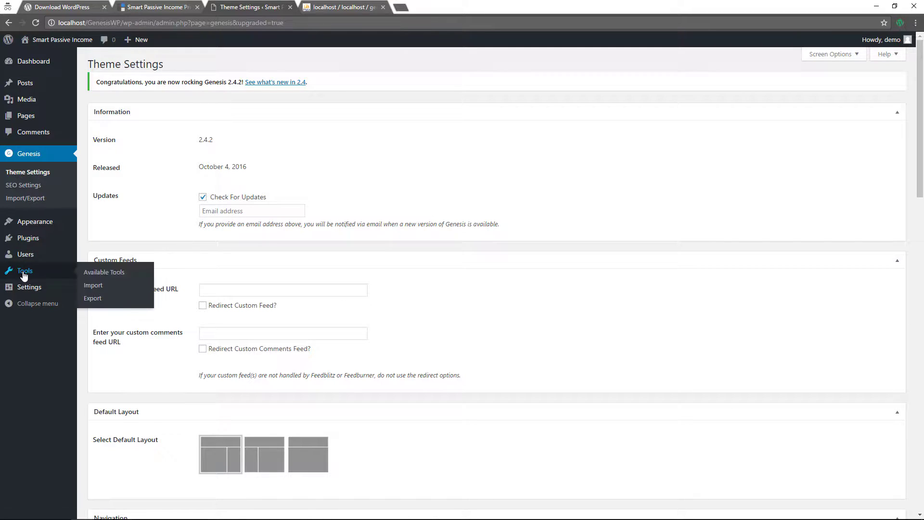
{"action": "left_click", "coordinate": [93, 283]}
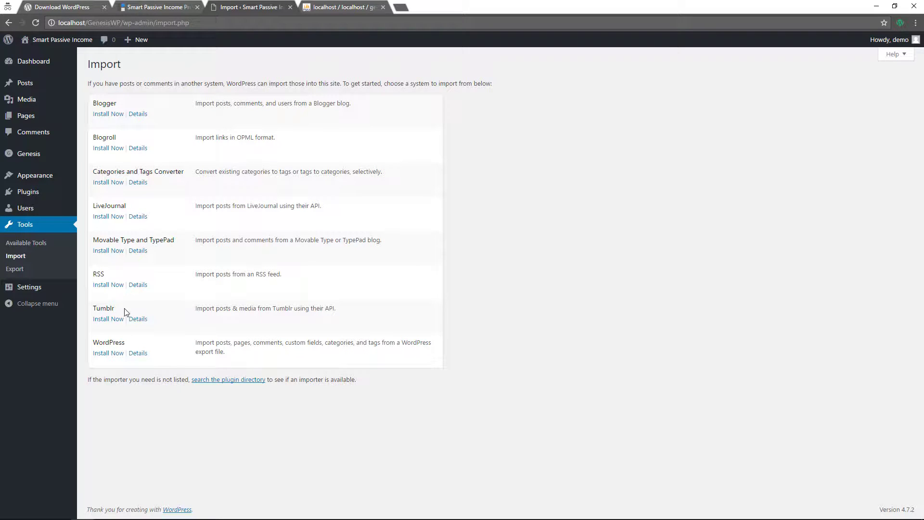
{"action": "left_click", "coordinate": [111, 353]}
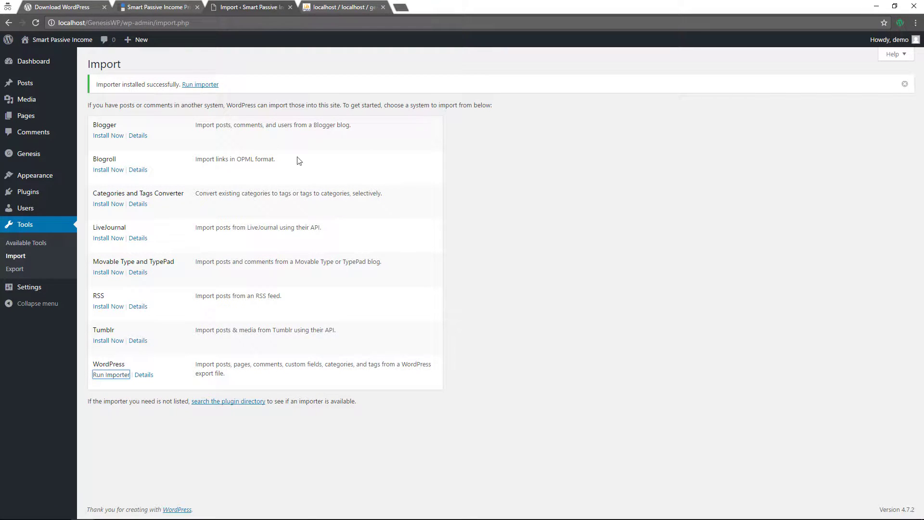
{"action": "left_click", "coordinate": [196, 86]}
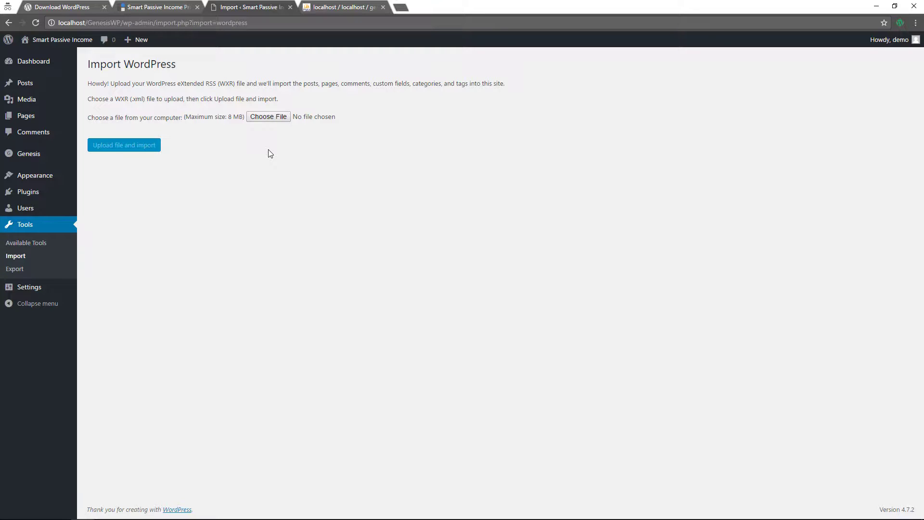
Choose smart-passive-income-pro.xml from the WP-Assets folder as the import file
{"action": "left_click", "coordinate": [268, 118]}
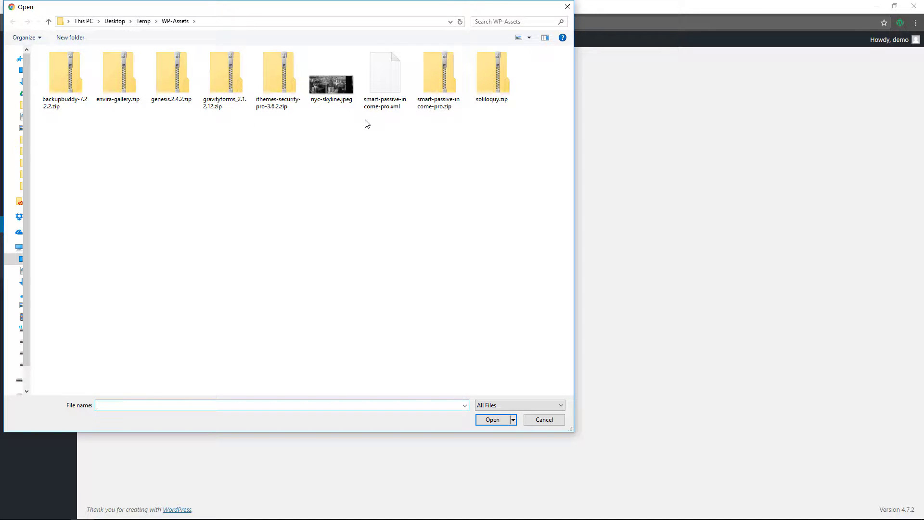
{"action": "left_click", "coordinate": [386, 84]}
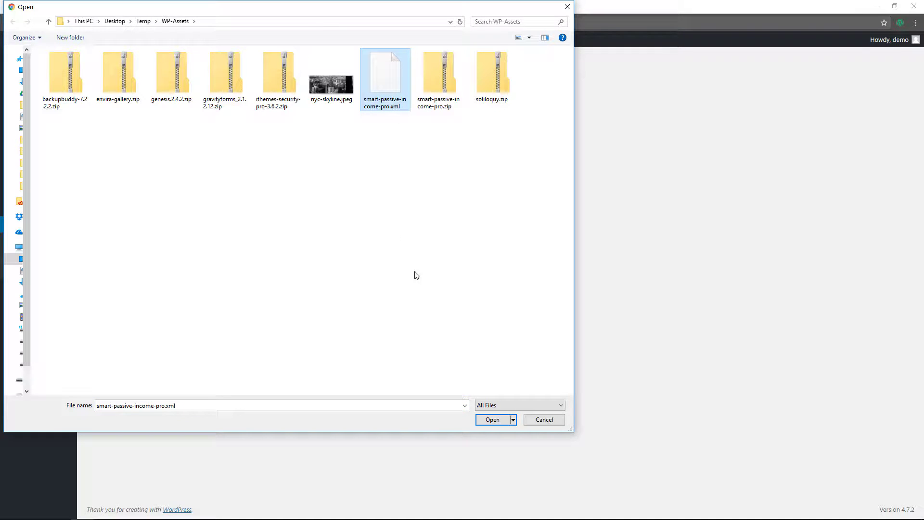
{"action": "left_click", "coordinate": [497, 420]}
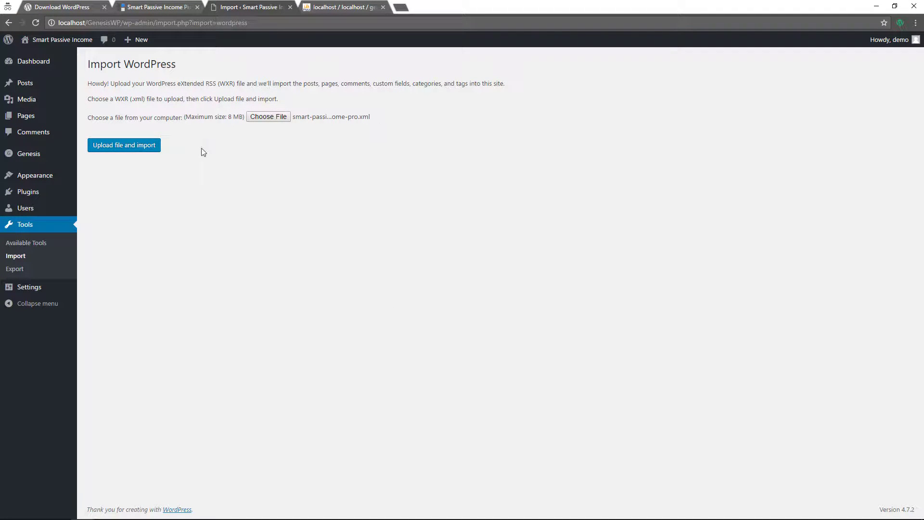
Import the demo content, assigning posts to an existing user and downloading file attachments
{"action": "left_click", "coordinate": [113, 151]}
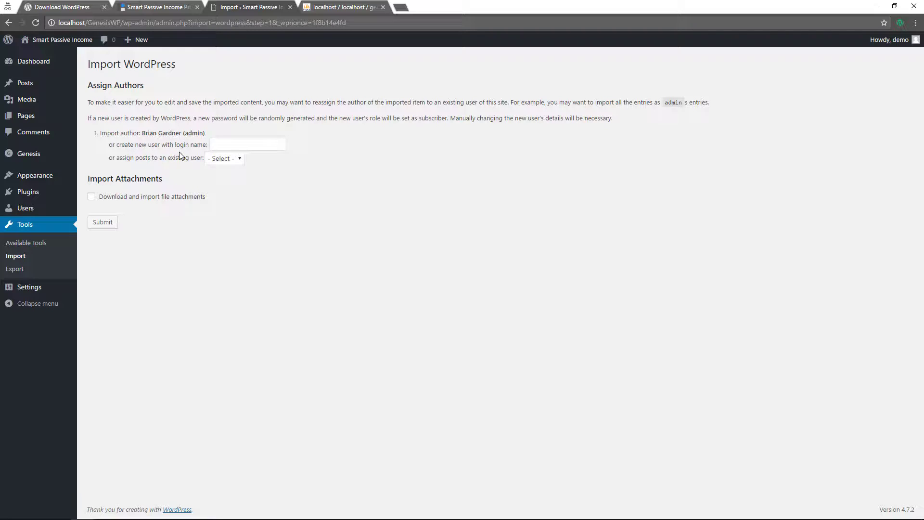
{"action": "left_click", "coordinate": [225, 161]}
{"action": "left_click", "coordinate": [225, 180]}
{"action": "left_click", "coordinate": [91, 197]}
{"action": "left_click", "coordinate": [113, 223]}
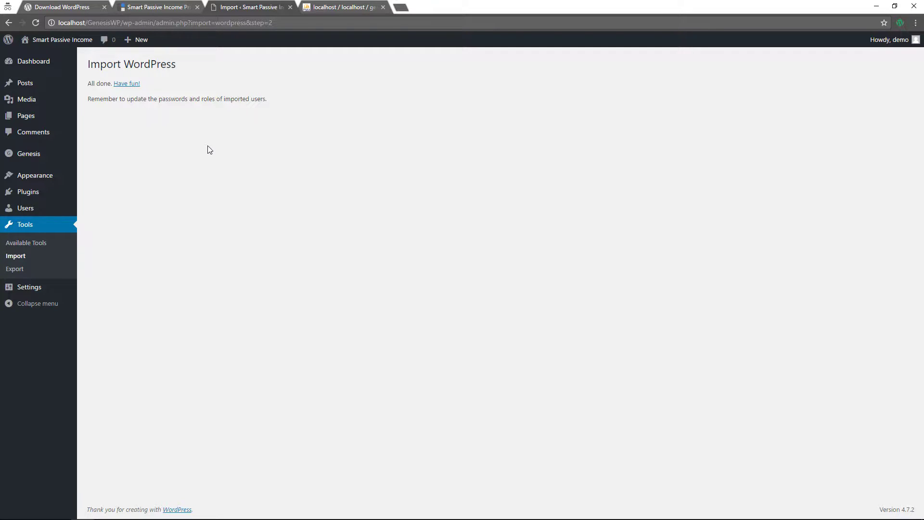
Visit the live site and scroll through the front page's imported posts and sidebar widgets
{"action": "mouse_move", "coordinate": [29, 41]}
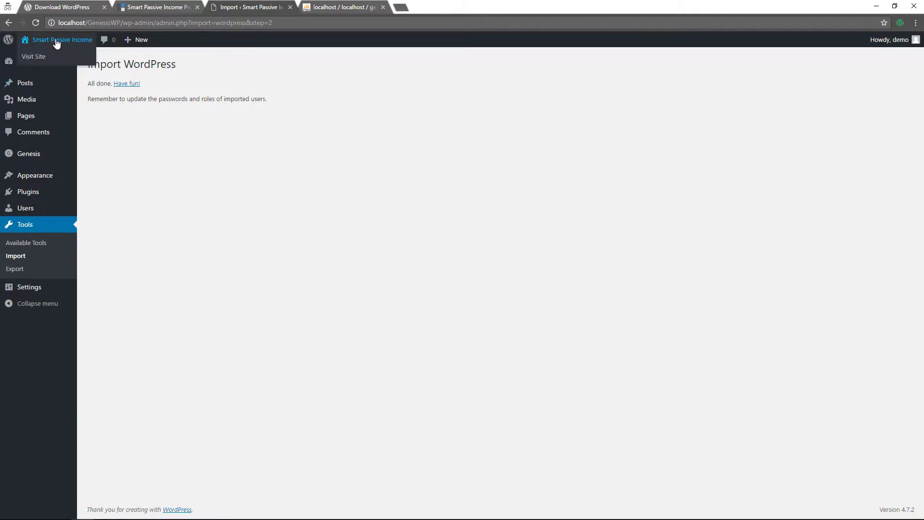
{"action": "left_click", "coordinate": [42, 57]}
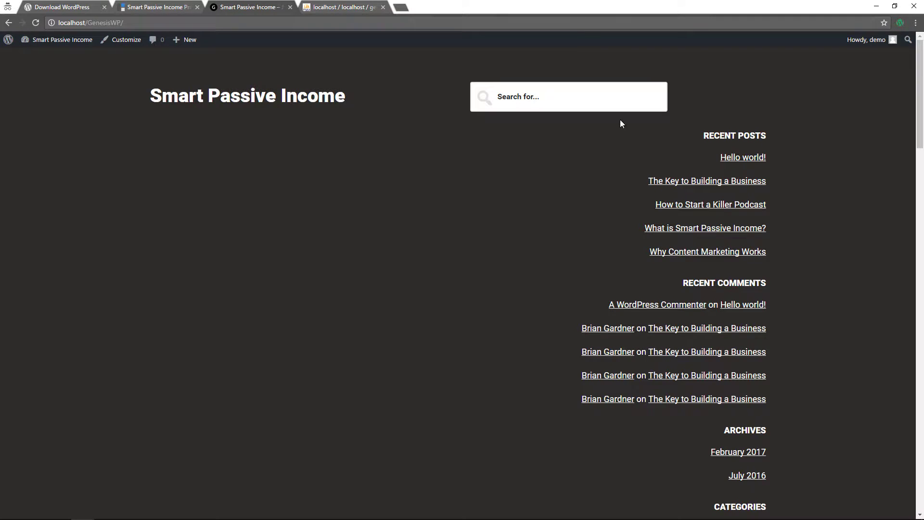
{"action": "scroll", "coordinate": [607, 190], "scroll_direction": "down", "scroll_amount": 17}
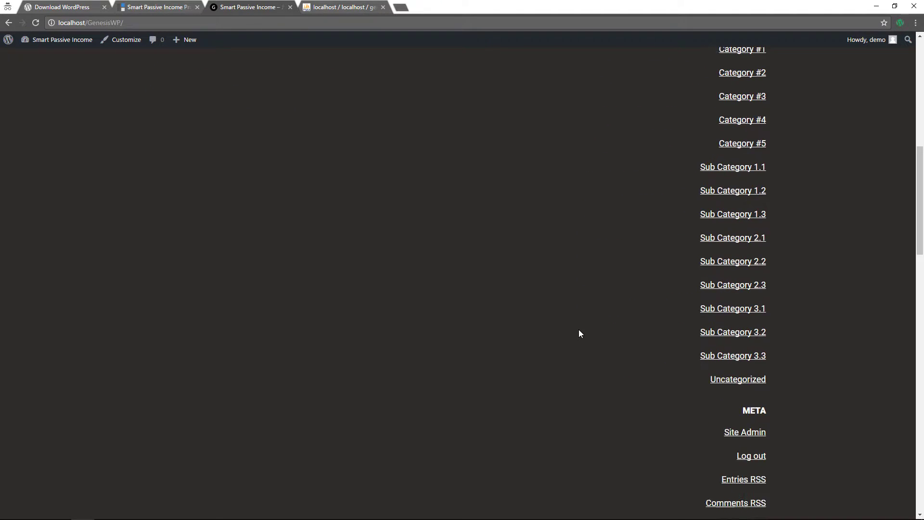
{"action": "scroll", "coordinate": [580, 333], "scroll_direction": "down", "scroll_amount": 1}
{"action": "scroll", "coordinate": [590, 343], "scroll_direction": "up", "scroll_amount": 18}
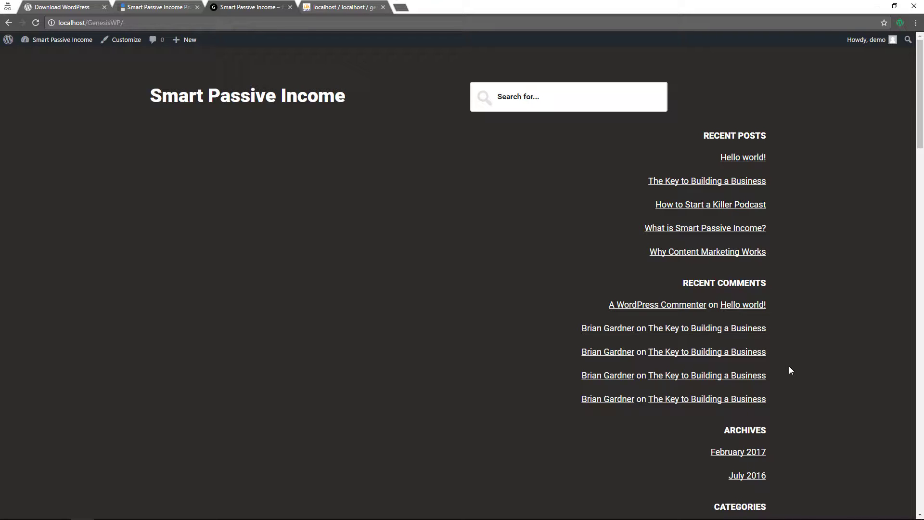
{"action": "scroll", "coordinate": [790, 369], "scroll_direction": "down", "scroll_amount": 12}
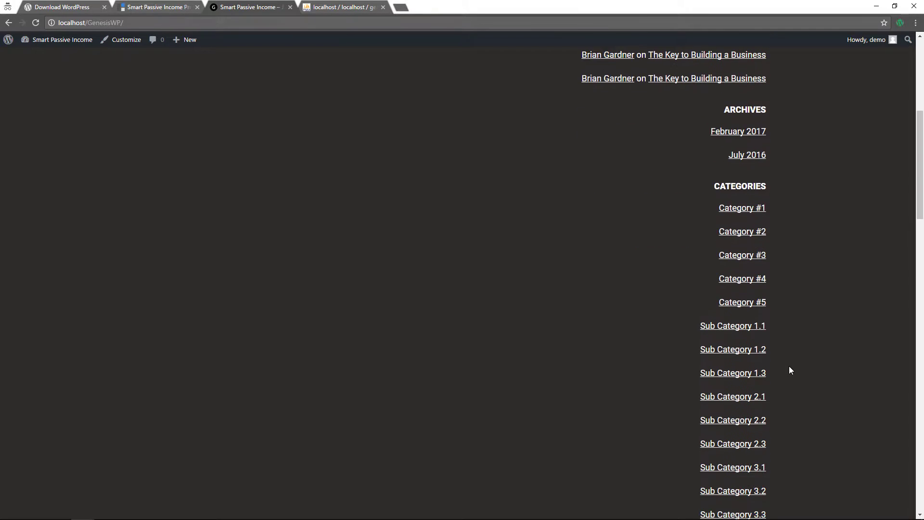
{"action": "scroll", "coordinate": [789, 370], "scroll_direction": "down", "scroll_amount": 10}
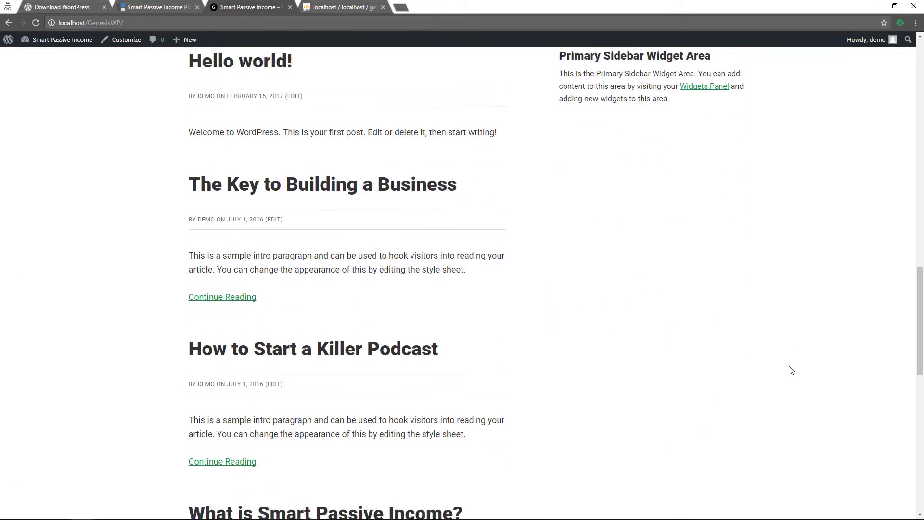
{"action": "scroll", "coordinate": [791, 370], "scroll_direction": "down", "scroll_amount": 12}
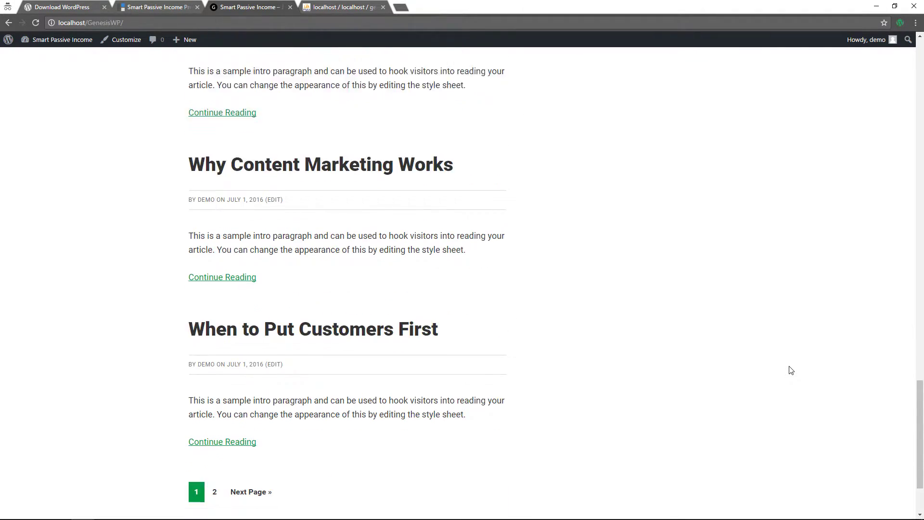
Go to the second page of posts and browse through its entries
{"action": "left_click", "coordinate": [273, 403]}
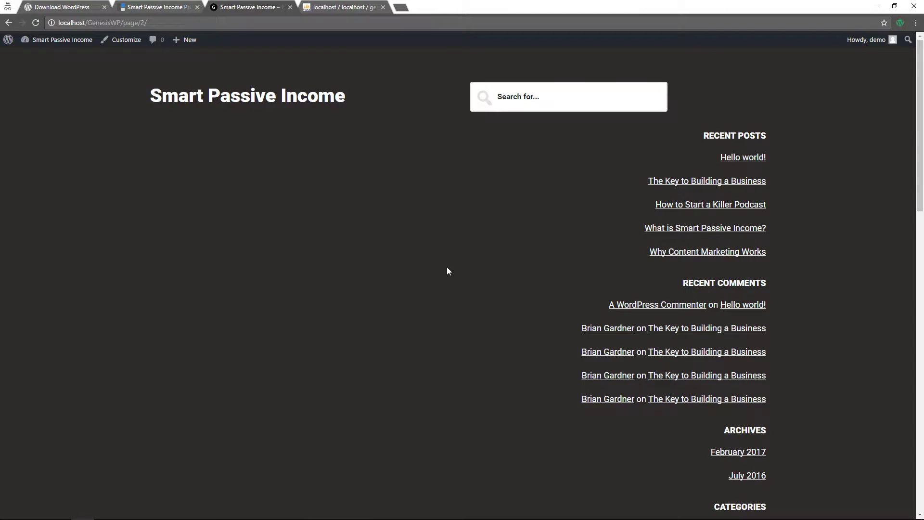
{"action": "scroll", "coordinate": [438, 265], "scroll_direction": "down", "scroll_amount": 8}
{"action": "scroll", "coordinate": [432, 259], "scroll_direction": "down", "scroll_amount": 9}
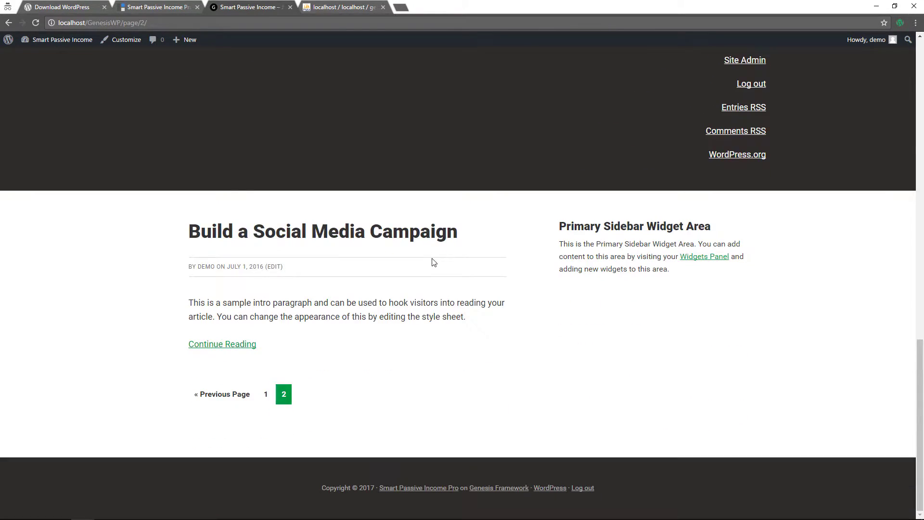
{"action": "scroll", "coordinate": [435, 264], "scroll_direction": "up", "scroll_amount": 20}
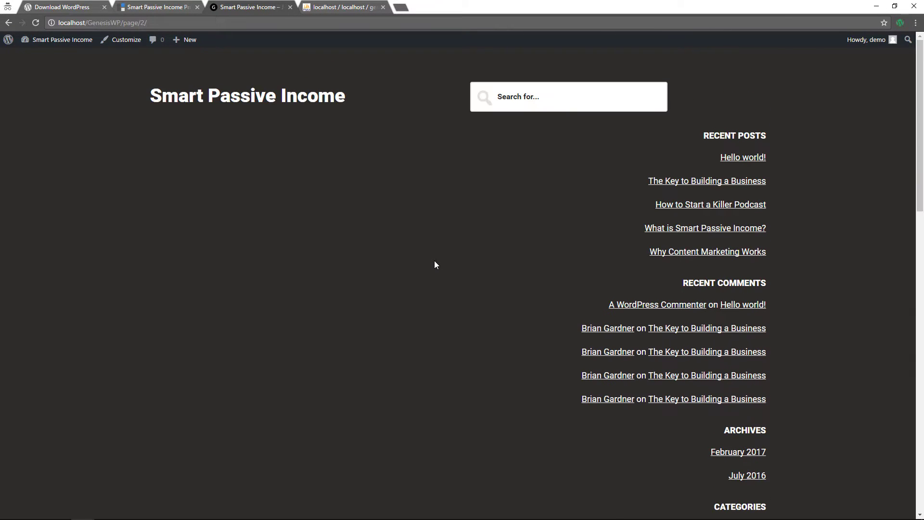
{"action": "left_click", "coordinate": [281, 107]}
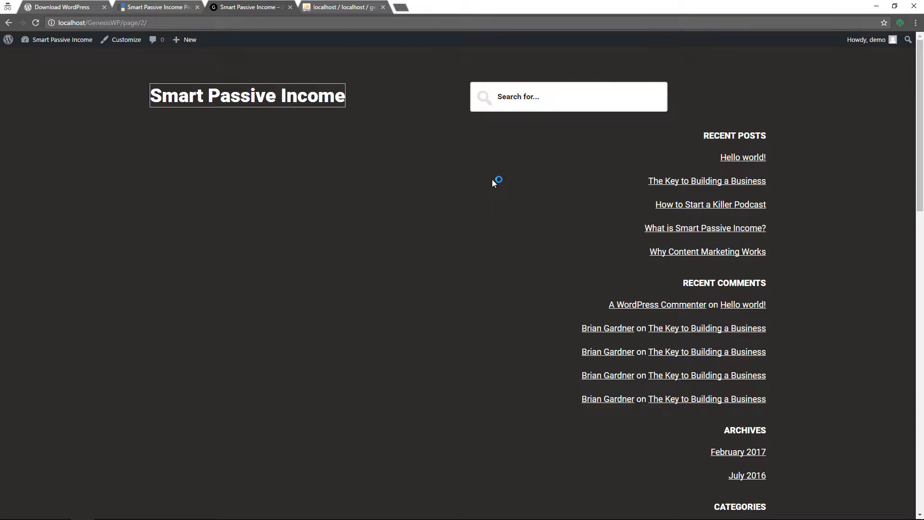
{"action": "scroll", "coordinate": [492, 179], "scroll_direction": "down", "scroll_amount": 20}
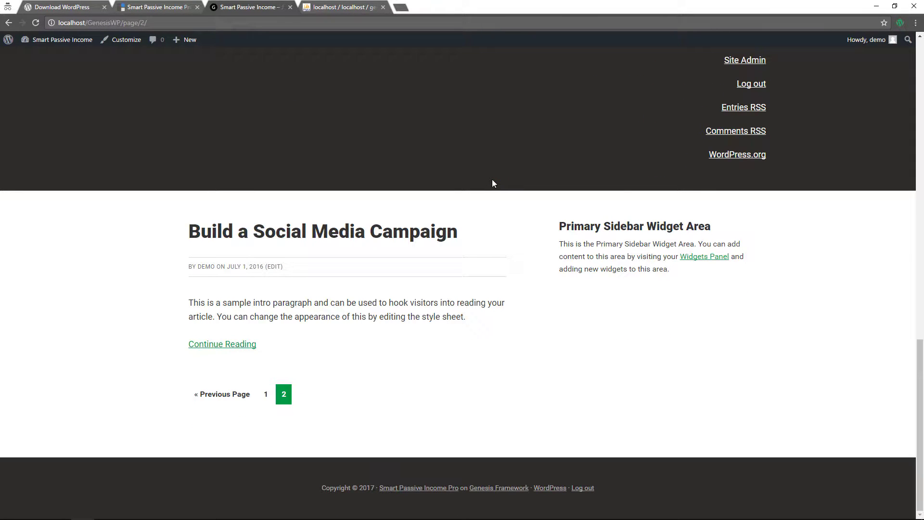
{"action": "scroll", "coordinate": [492, 179], "scroll_direction": "up", "scroll_amount": 20}
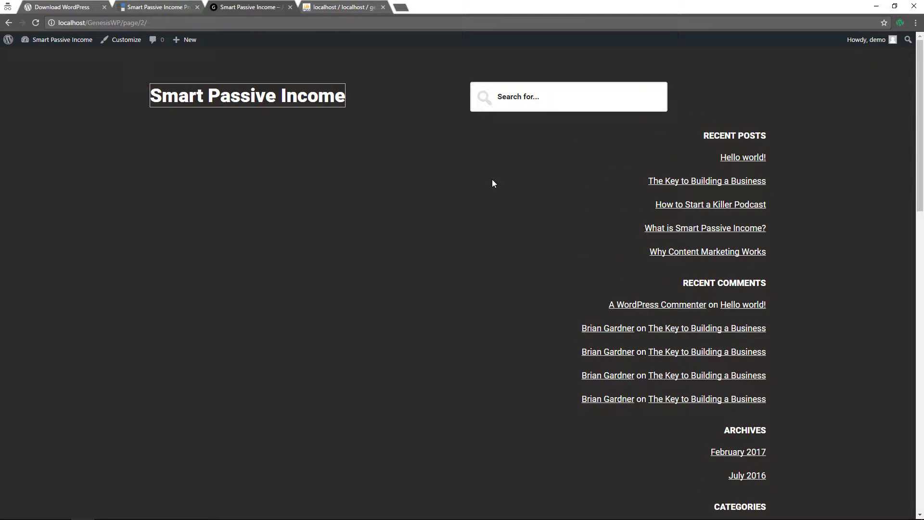
{"action": "left_click", "coordinate": [428, 163]}
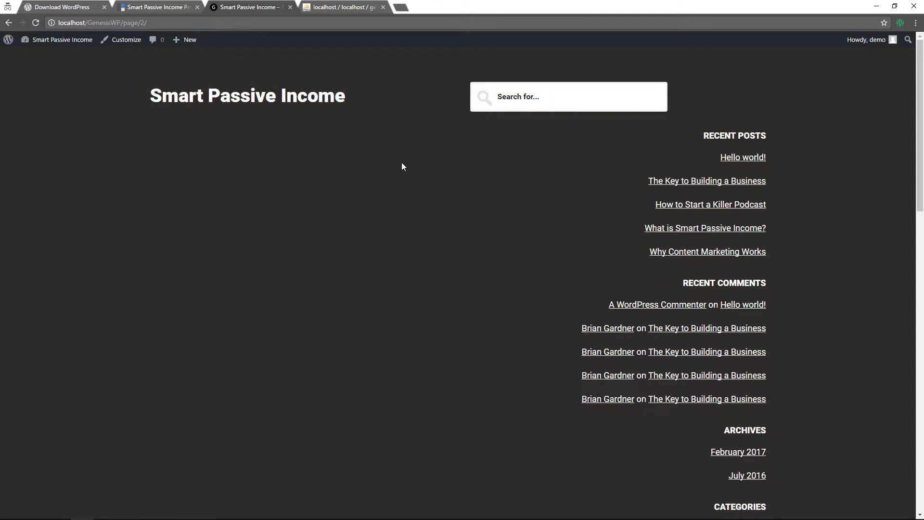
{"action": "scroll", "coordinate": [404, 143], "scroll_direction": "down", "scroll_amount": 5}
{"action": "scroll", "coordinate": [403, 143], "scroll_direction": "up", "scroll_amount": 5}
{"action": "scroll", "coordinate": [396, 151], "scroll_direction": "down", "scroll_amount": 20}
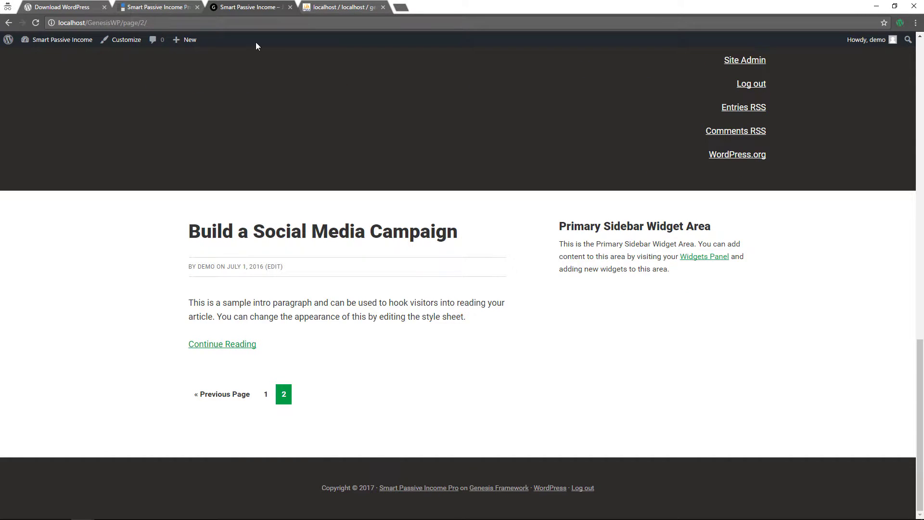
Compare the site with the StudioPress theme demo page, then return to the admin dashboard
{"action": "left_click", "coordinate": [160, 8]}
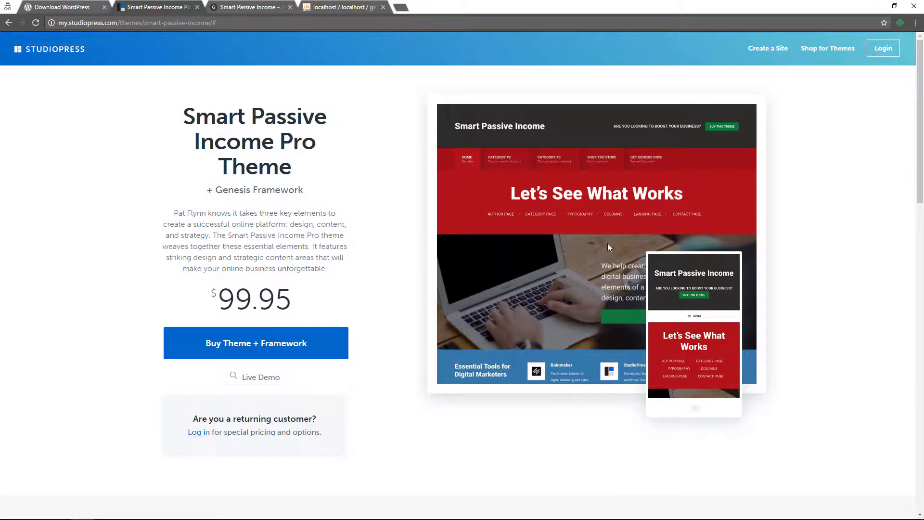
{"action": "left_click", "coordinate": [230, 9]}
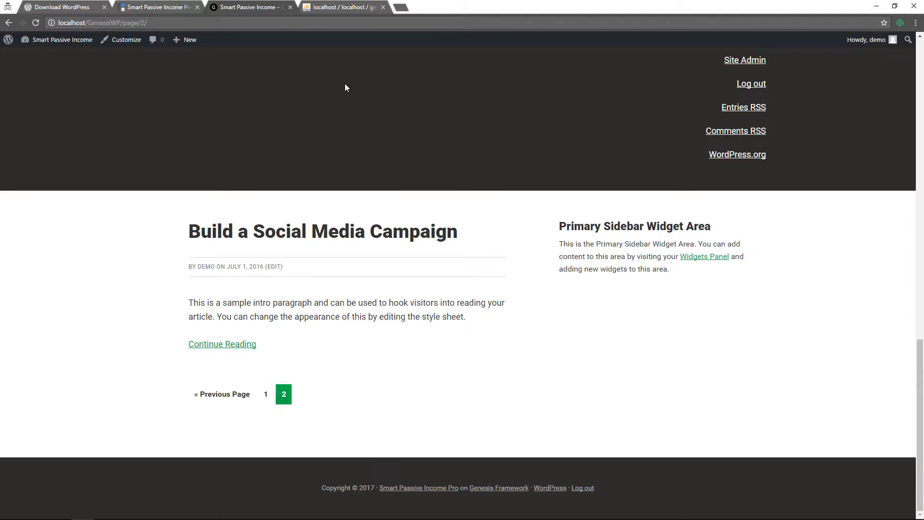
{"action": "scroll", "coordinate": [422, 285], "scroll_direction": "up", "scroll_amount": 20}
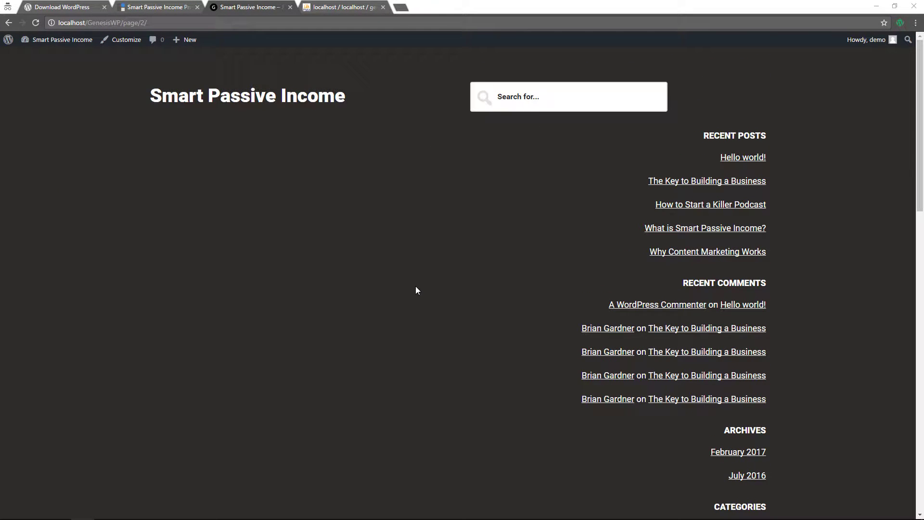
{"action": "left_click", "coordinate": [50, 56]}
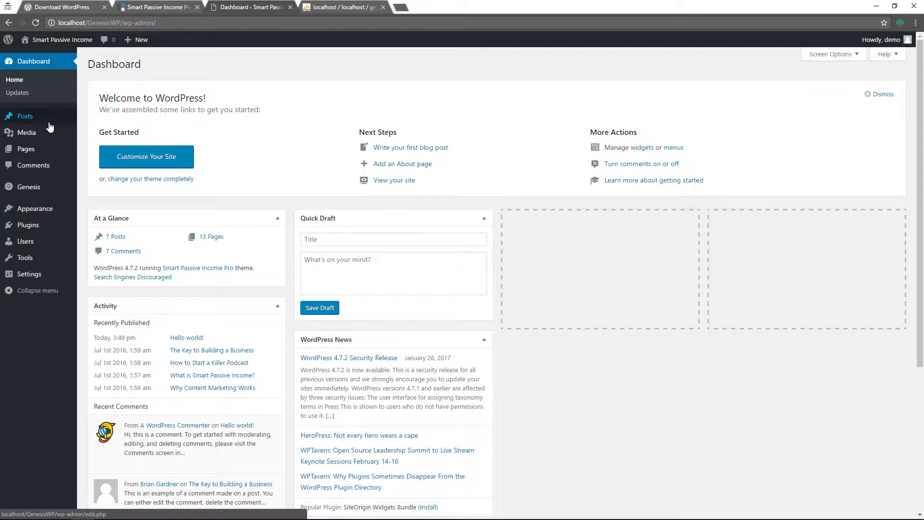
Review the 13 imported pages in the Pages list, then start a new page
{"action": "left_click", "coordinate": [36, 152]}
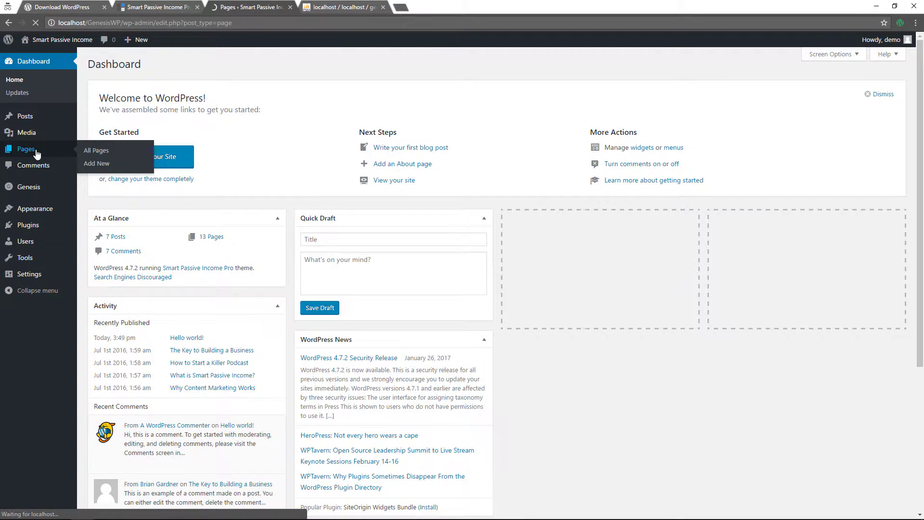
{"action": "scroll", "coordinate": [171, 223], "scroll_direction": "down", "scroll_amount": 1}
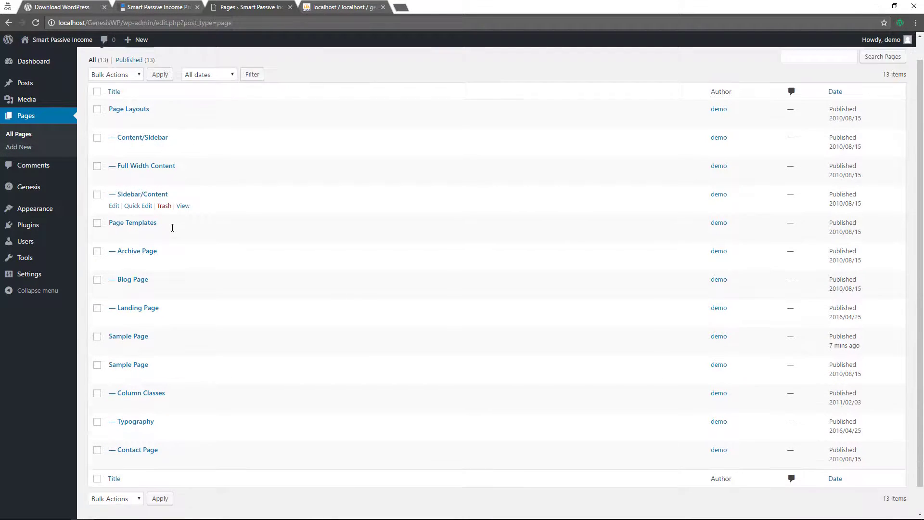
{"action": "scroll", "coordinate": [172, 232], "scroll_direction": "up", "scroll_amount": 1}
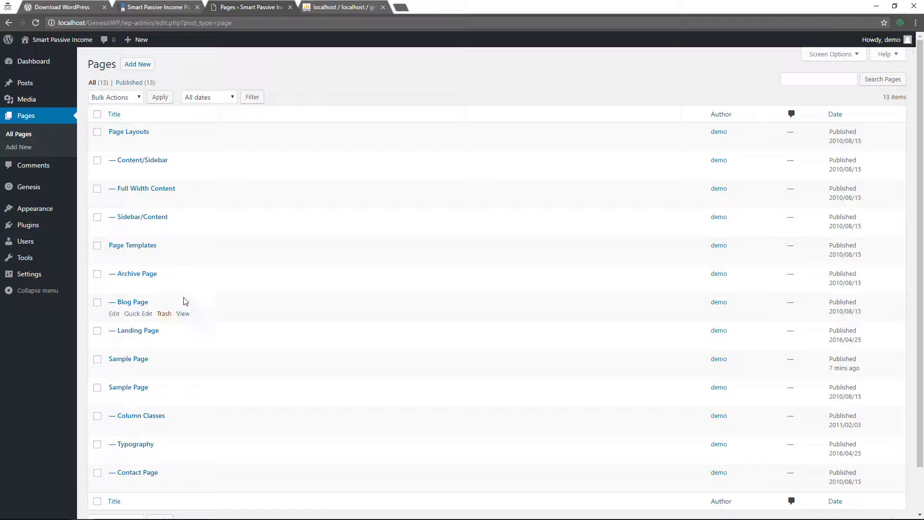
{"action": "scroll", "coordinate": [173, 260], "scroll_direction": "down", "scroll_amount": 1}
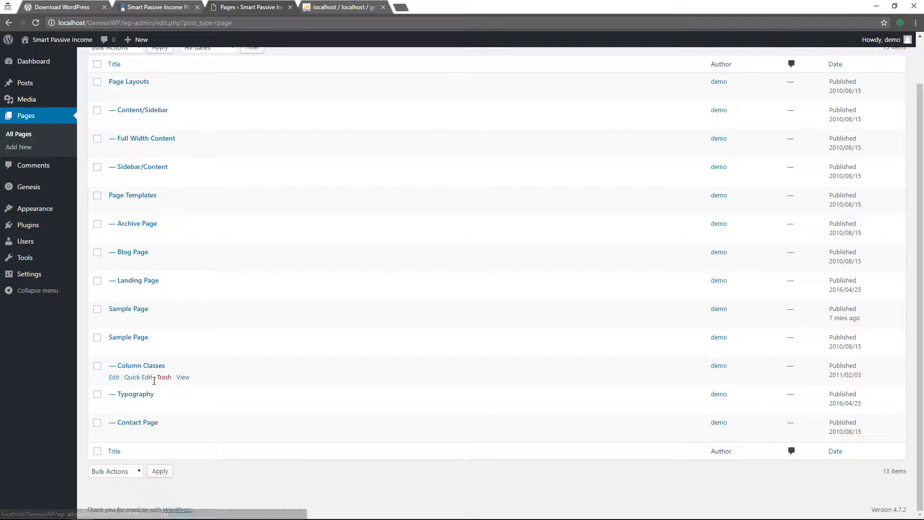
{"action": "scroll", "coordinate": [161, 258], "scroll_direction": "up", "scroll_amount": 1}
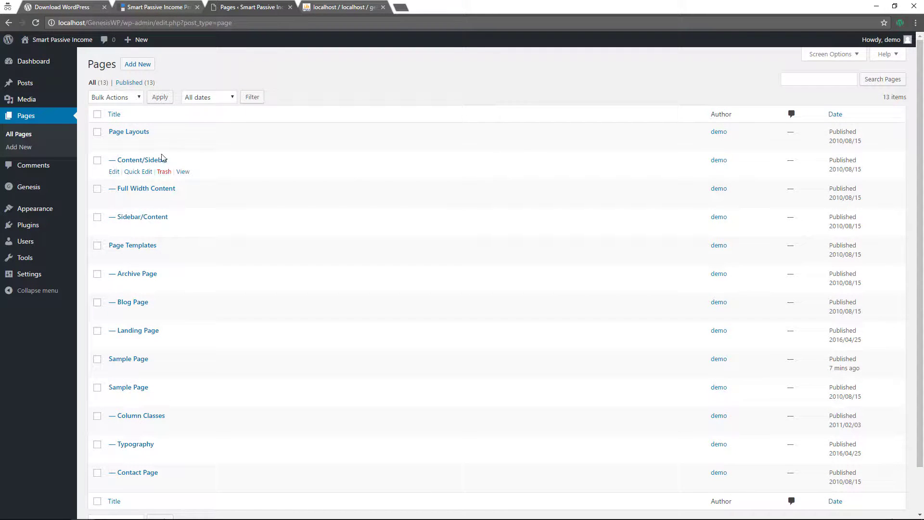
{"action": "mouse_move", "coordinate": [145, 45]}
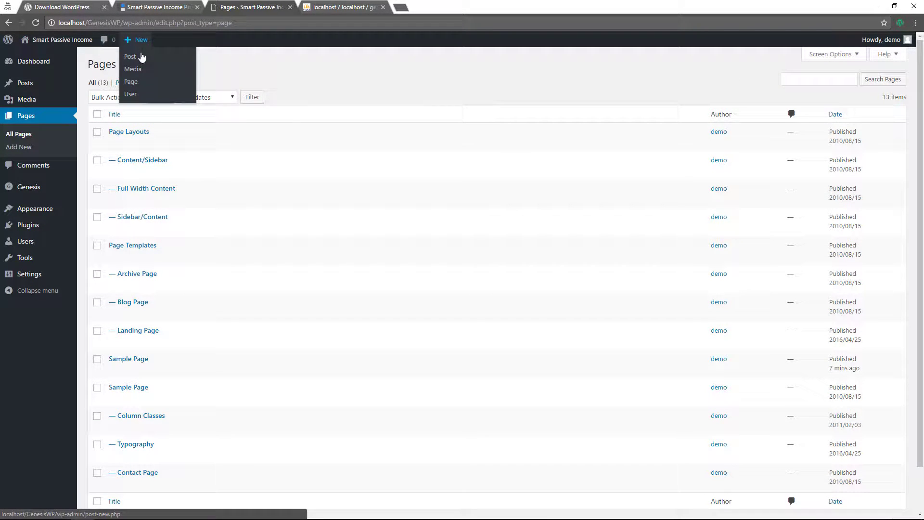
{"action": "left_click", "coordinate": [133, 84]}
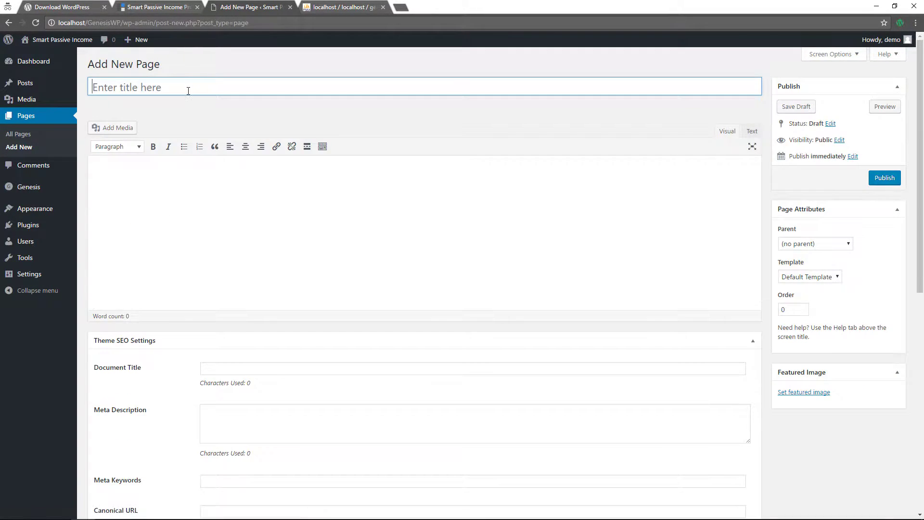
Publish two empty pages titled 'Home' and 'Blog'
{"action": "type", "text": "Home"}
{"action": "left_click", "coordinate": [885, 177]}
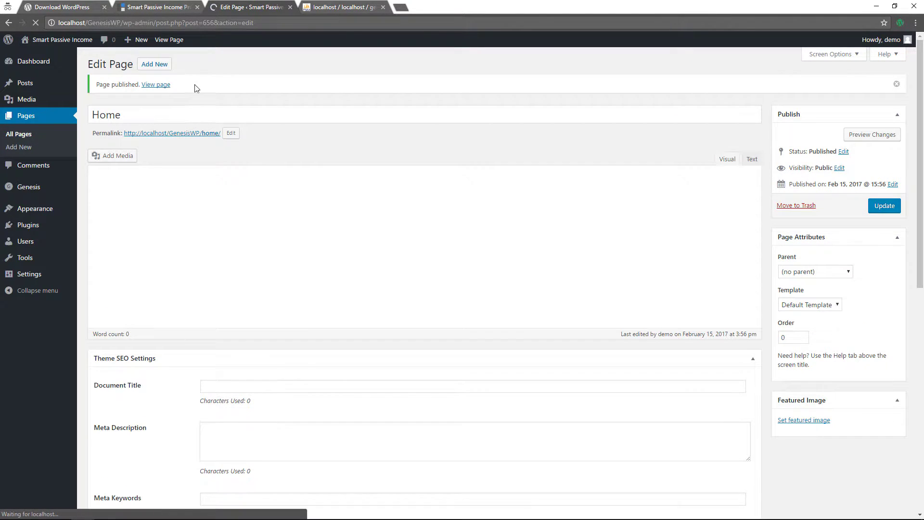
{"action": "left_click", "coordinate": [157, 66]}
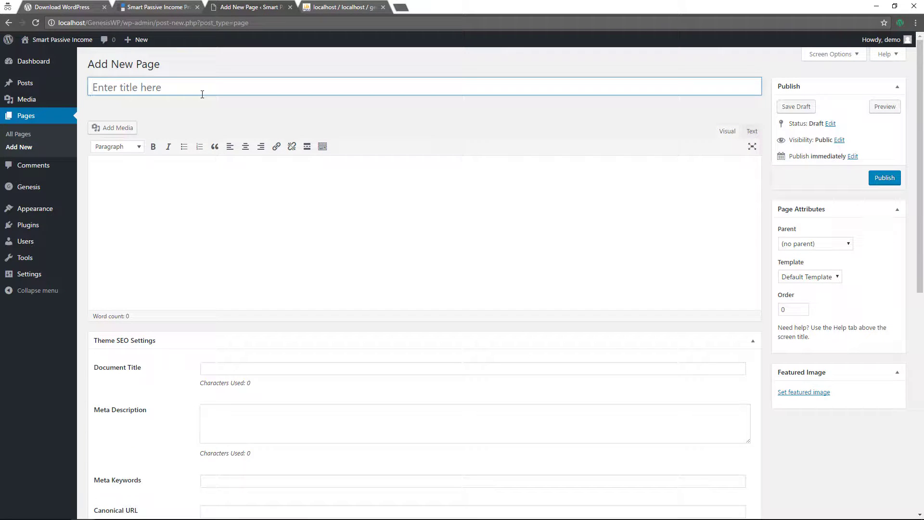
{"action": "type", "text": "Blog"}
{"action": "left_click", "coordinate": [885, 177]}
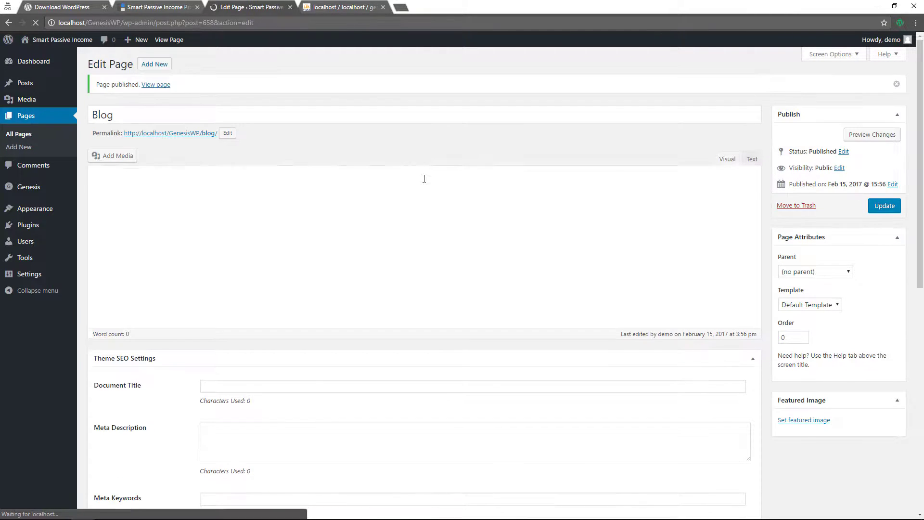
{"action": "mouse_move", "coordinate": [21, 275]}
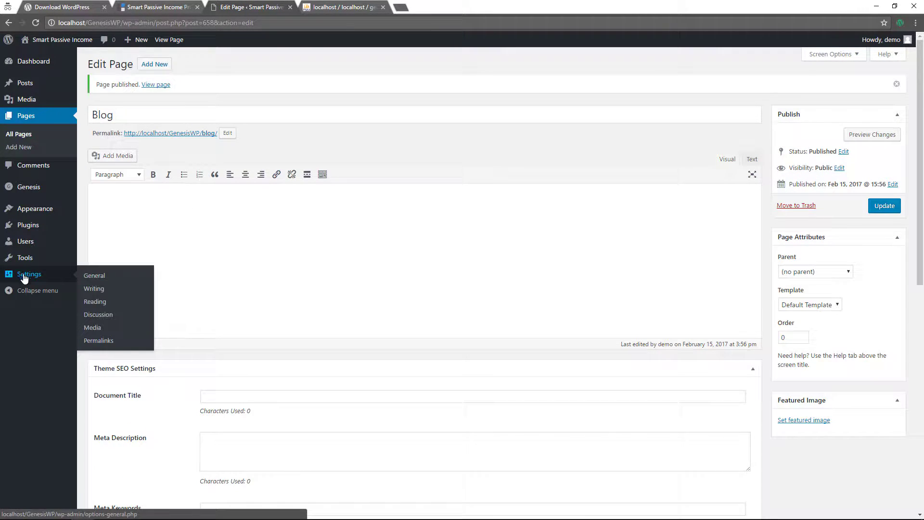
In Reading settings, make Home the static front page and Blog the posts page
{"action": "left_click", "coordinate": [94, 289]}
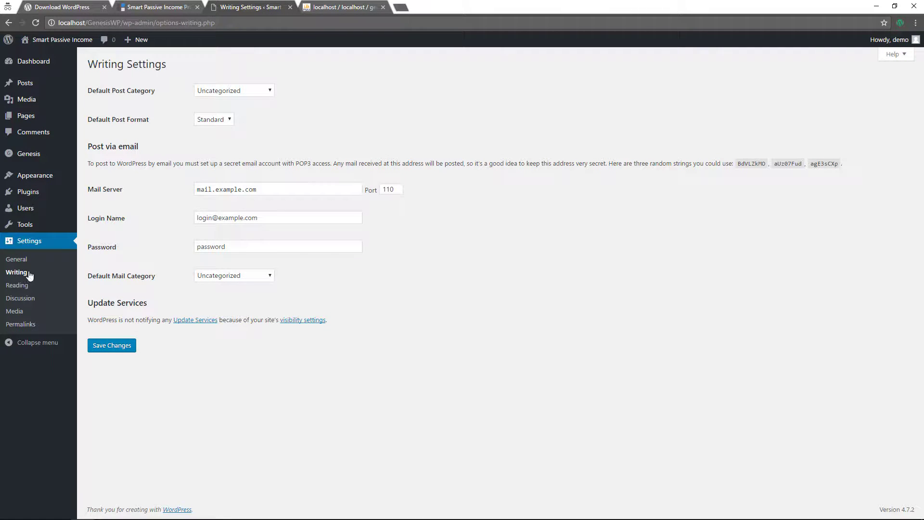
{"action": "left_click", "coordinate": [17, 286]}
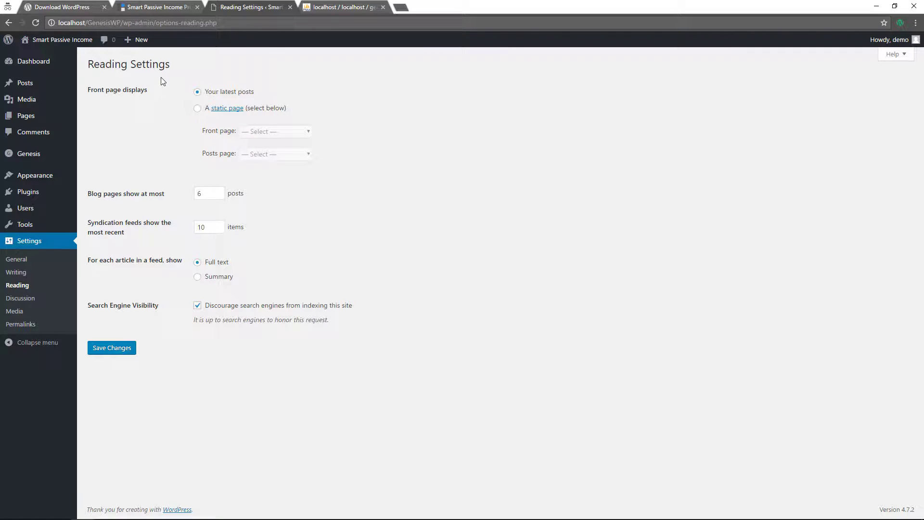
{"action": "left_click", "coordinate": [198, 109]}
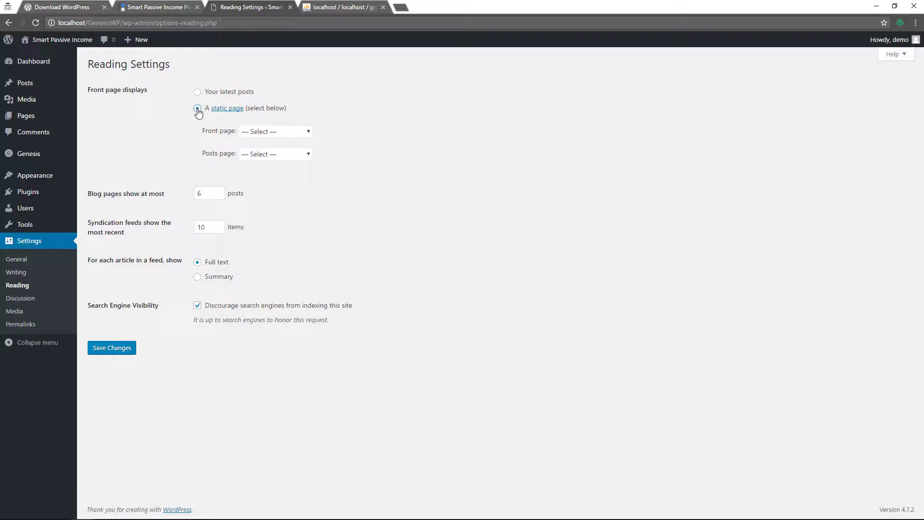
{"action": "left_click", "coordinate": [273, 133]}
{"action": "left_click", "coordinate": [262, 163]}
{"action": "left_click", "coordinate": [265, 155]}
{"action": "left_click", "coordinate": [256, 177]}
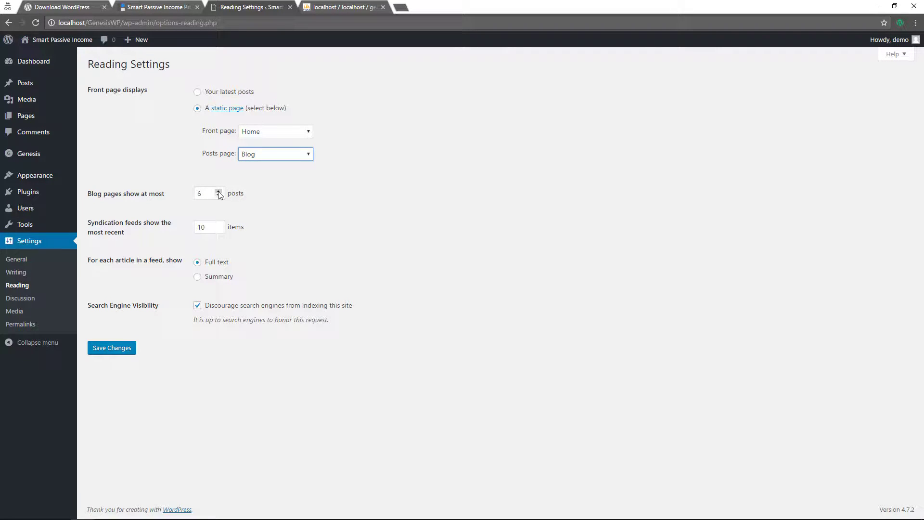
Show 10 posts per blog page and summaries in feeds, and save the reading settings
{"action": "left_click", "coordinate": [197, 279]}
{"action": "left_click", "coordinate": [218, 191]}
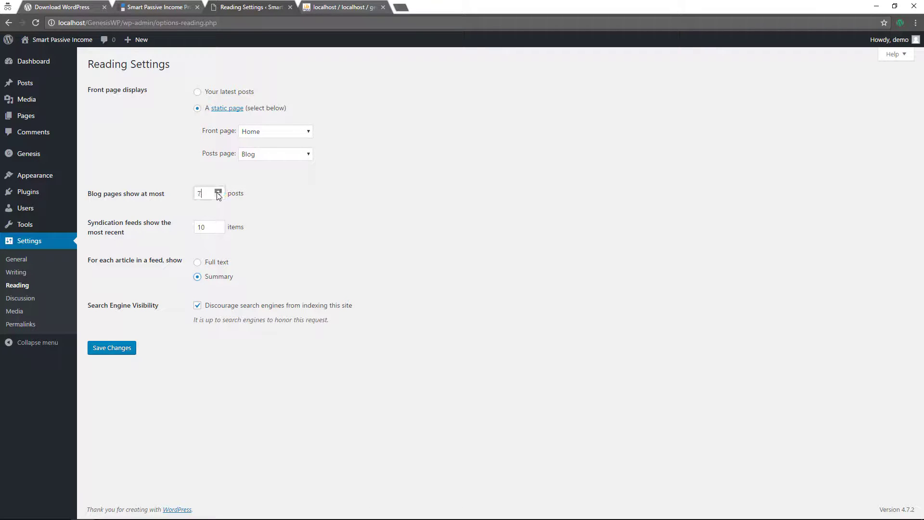
{"action": "left_click", "coordinate": [218, 191]}
{"action": "left_click", "coordinate": [218, 191]}
{"action": "left_click", "coordinate": [218, 191]}
{"action": "left_click", "coordinate": [115, 354]}
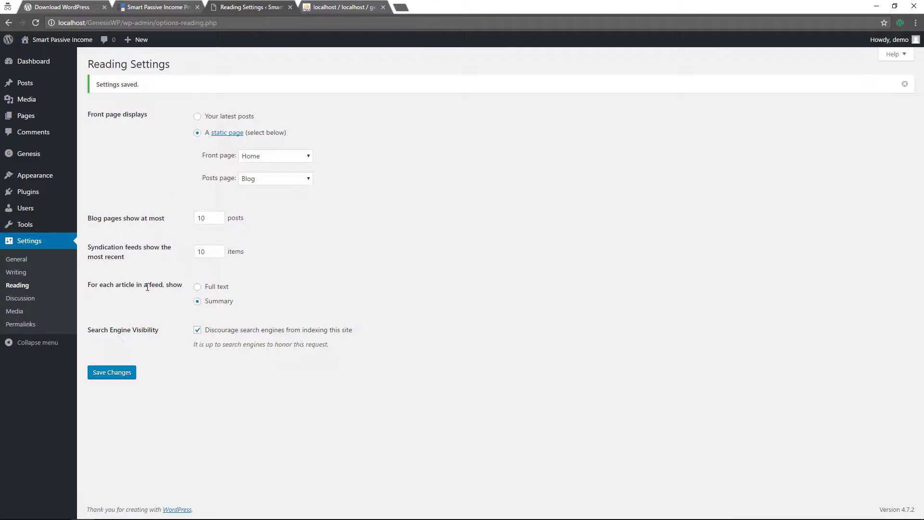
{"action": "left_click", "coordinate": [27, 324]}
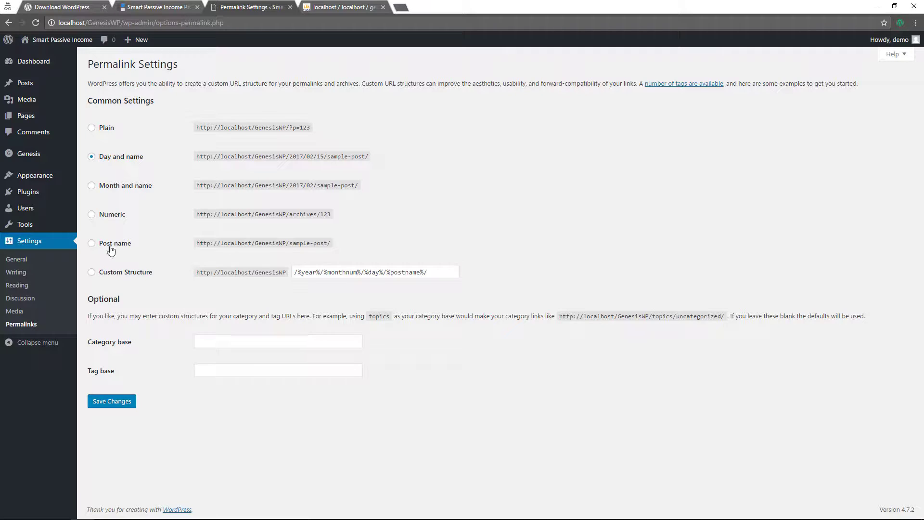
Save the Post name permalink structure (/%postname%/), then go to Genesis Theme Settings
{"action": "left_click", "coordinate": [110, 247]}
{"action": "left_click", "coordinate": [108, 401]}
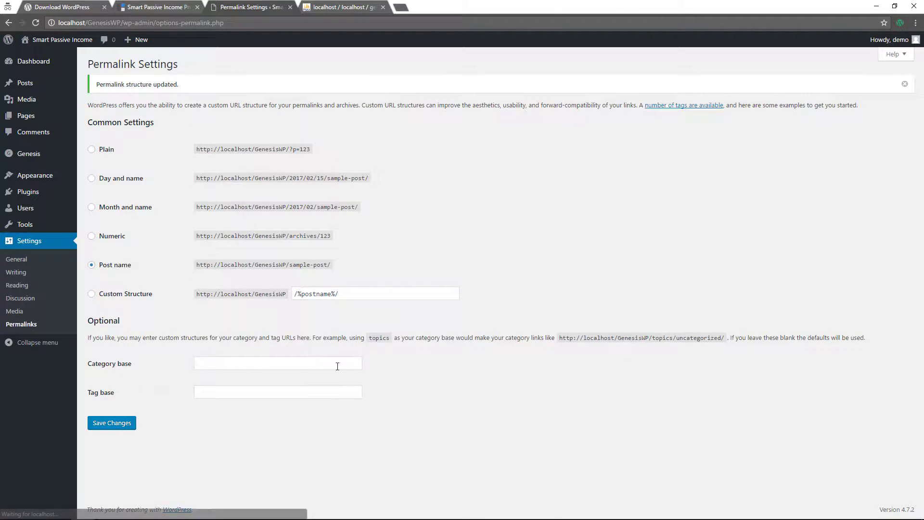
{"action": "mouse_move", "coordinate": [69, 48]}
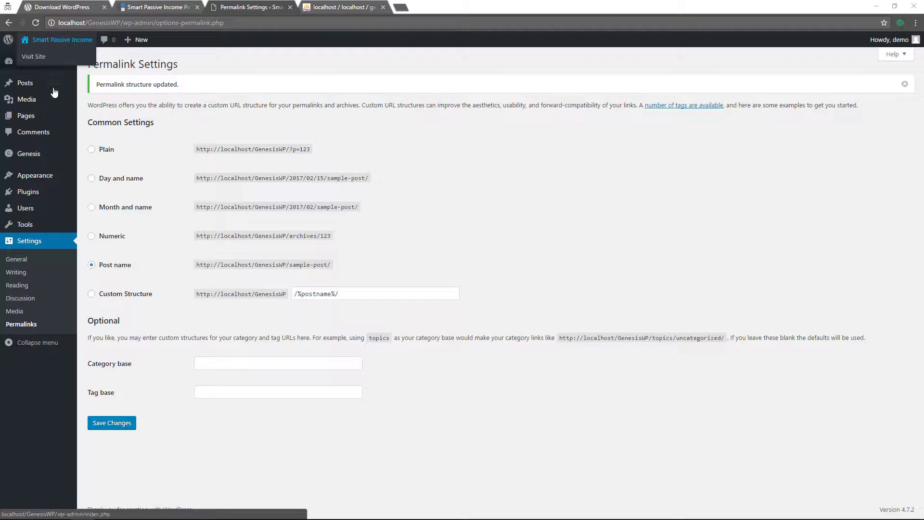
{"action": "mouse_move", "coordinate": [30, 158]}
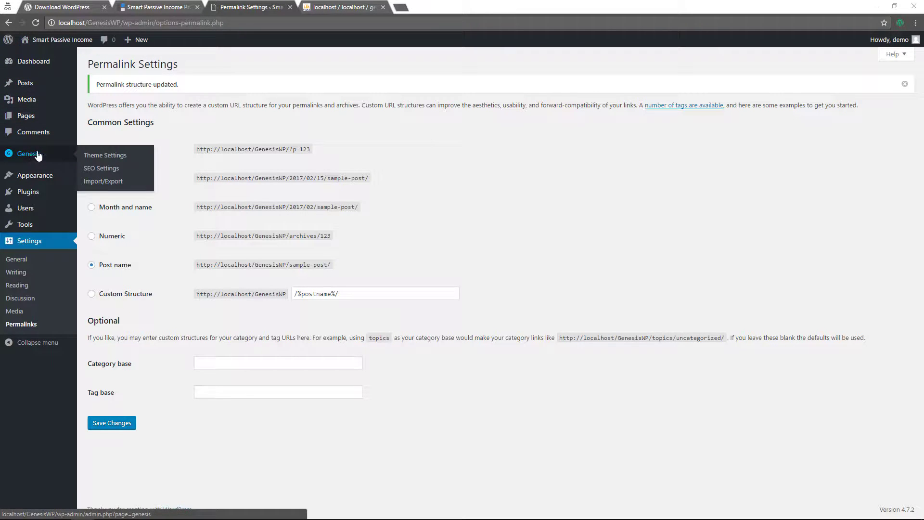
{"action": "left_click", "coordinate": [100, 156]}
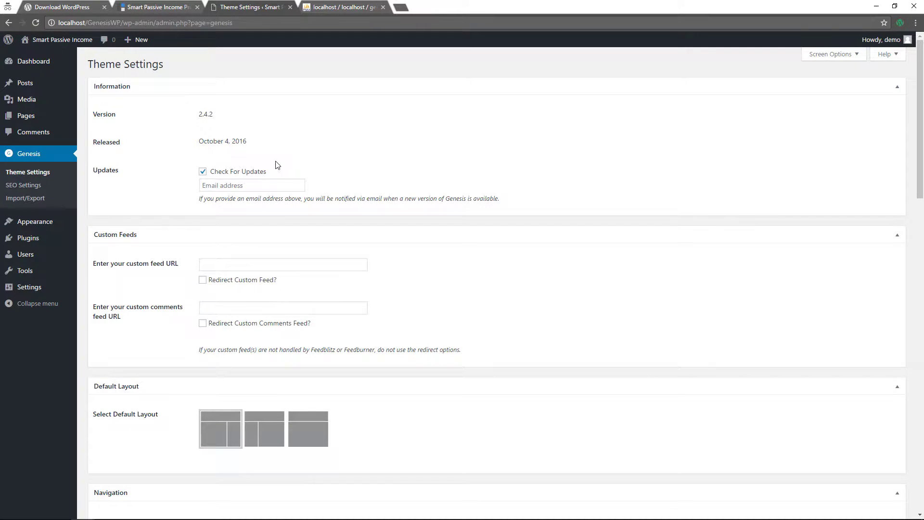
Include featured images in archives at the featured-image (720 × 400) size
{"action": "scroll", "coordinate": [345, 152], "scroll_direction": "down", "scroll_amount": 2}
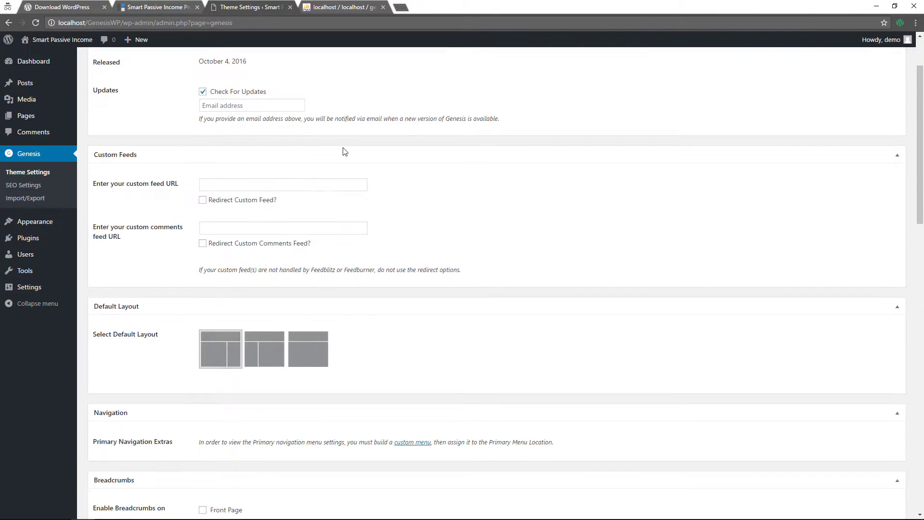
{"action": "scroll", "coordinate": [343, 149], "scroll_direction": "down", "scroll_amount": 2}
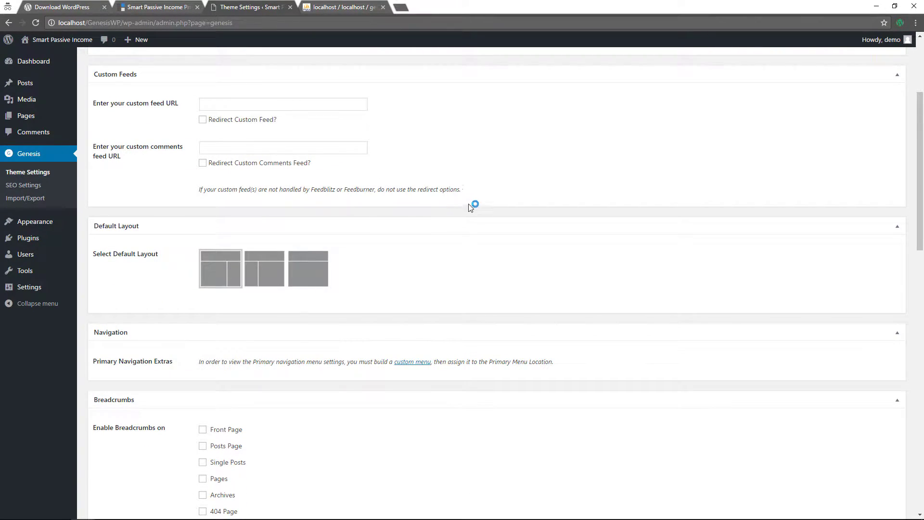
{"action": "scroll", "coordinate": [499, 250], "scroll_direction": "down", "scroll_amount": 4}
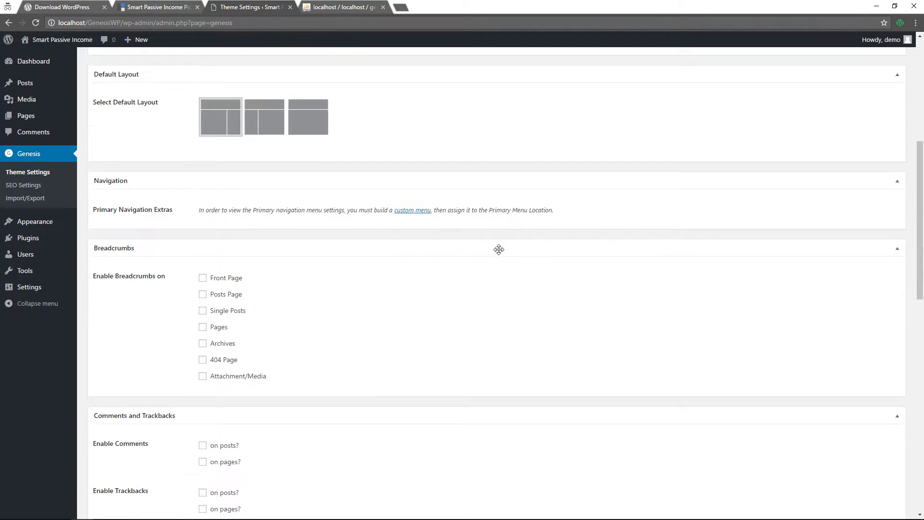
{"action": "scroll", "coordinate": [499, 249], "scroll_direction": "down", "scroll_amount": 2}
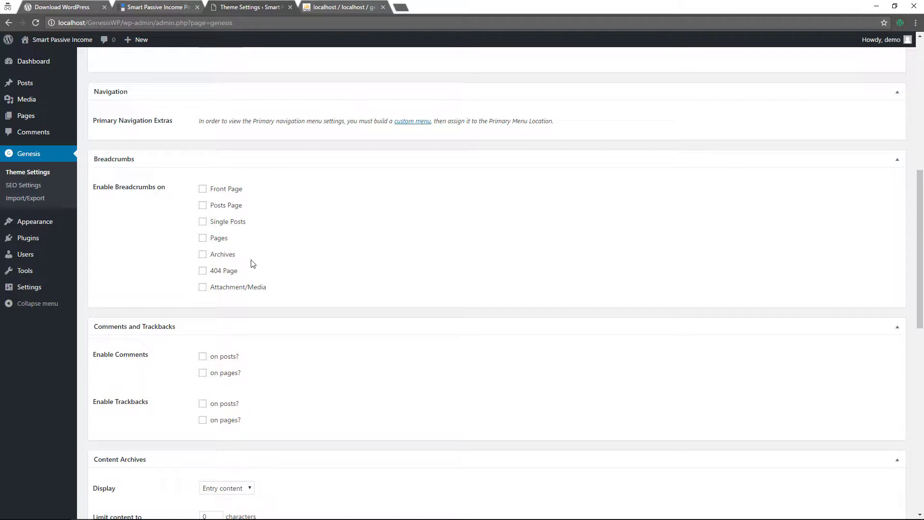
{"action": "scroll", "coordinate": [332, 250], "scroll_direction": "down", "scroll_amount": 3}
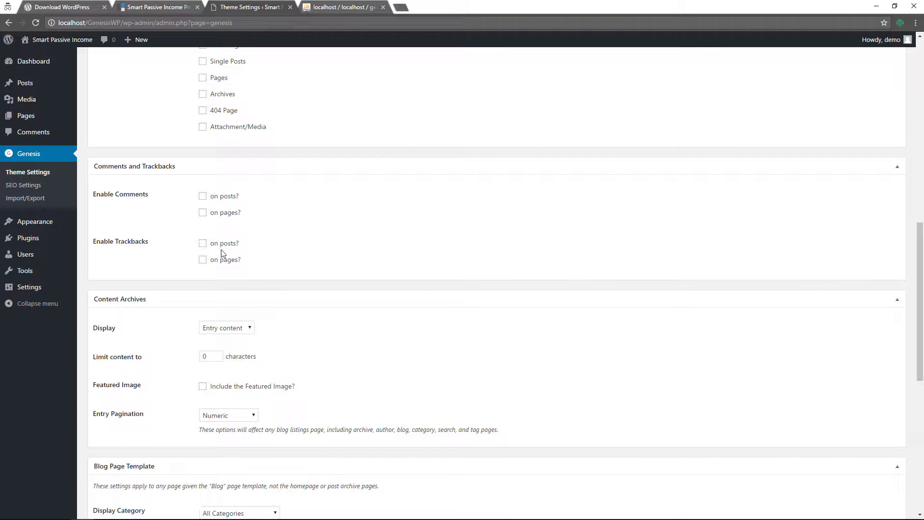
{"action": "scroll", "coordinate": [314, 246], "scroll_direction": "down", "scroll_amount": 2}
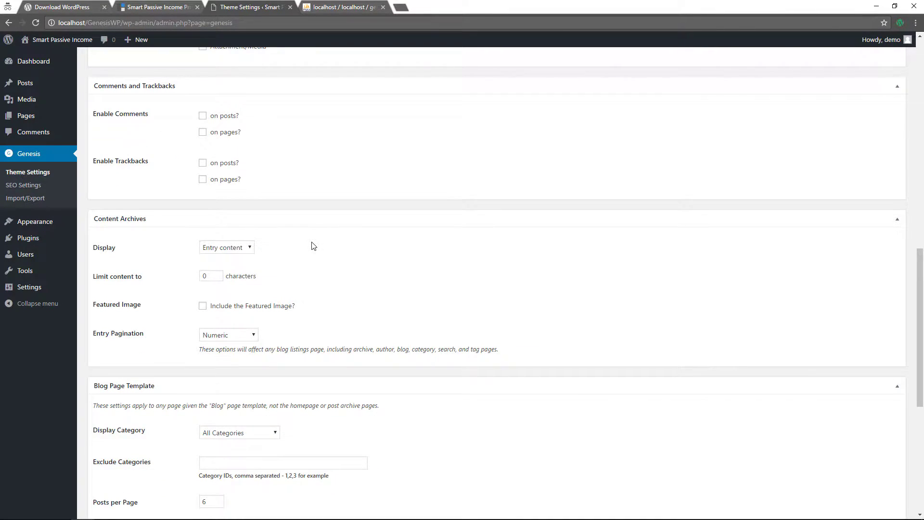
{"action": "scroll", "coordinate": [313, 246], "scroll_direction": "down", "scroll_amount": 2}
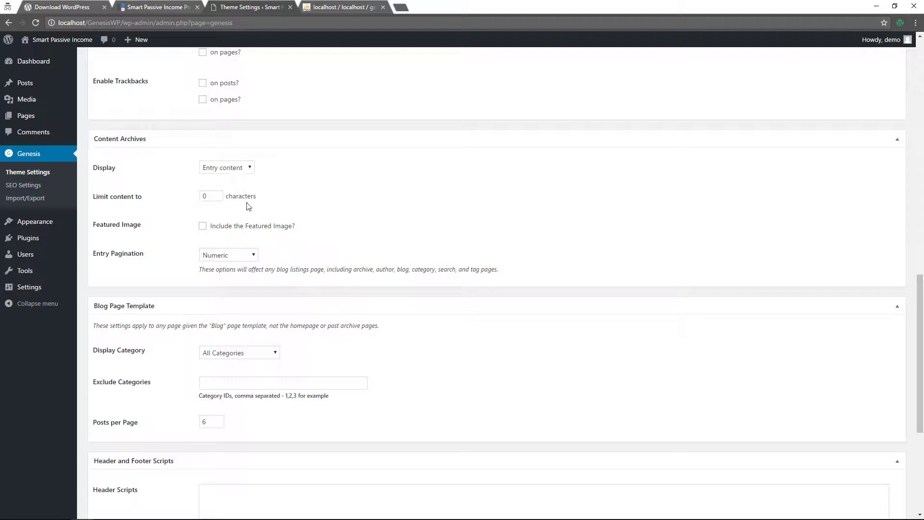
{"action": "left_click", "coordinate": [202, 226]}
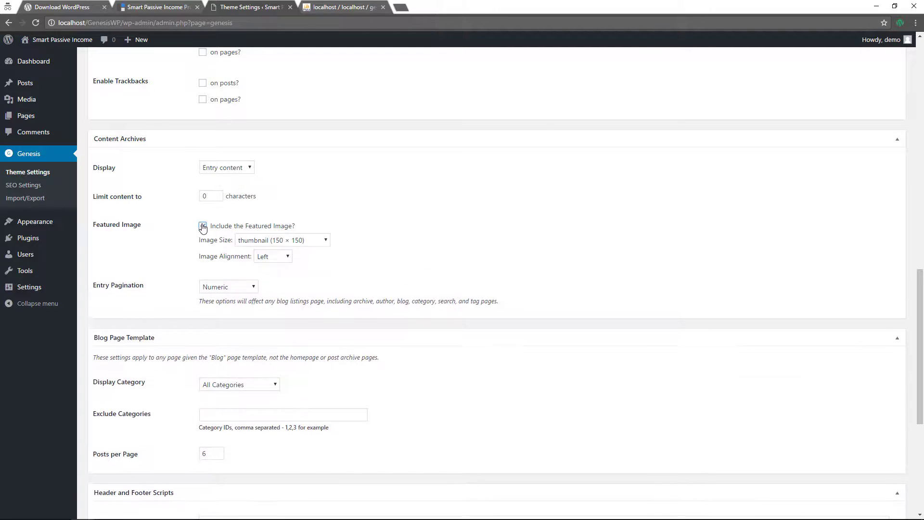
{"action": "left_click", "coordinate": [313, 243]}
{"action": "left_click", "coordinate": [288, 282]}
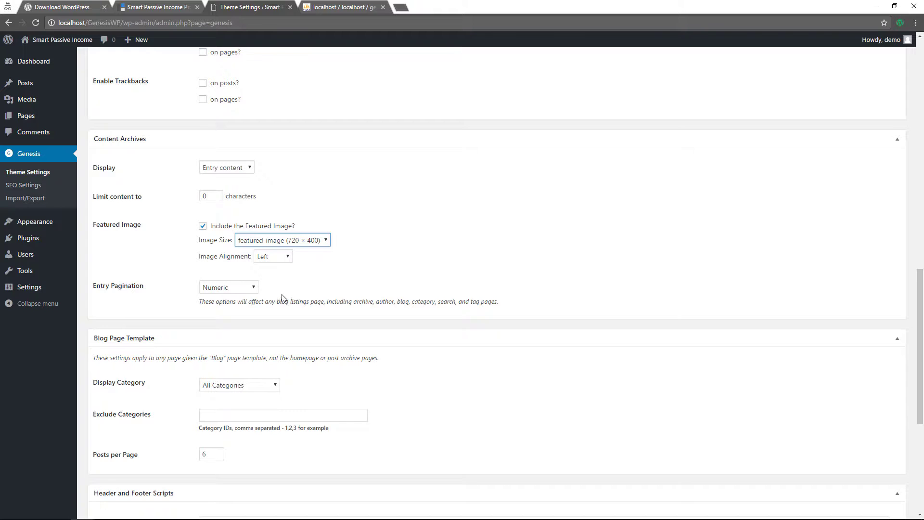
Set the blog page template to 10 posts per page and save the theme settings
{"action": "scroll", "coordinate": [283, 298], "scroll_direction": "down", "scroll_amount": 3}
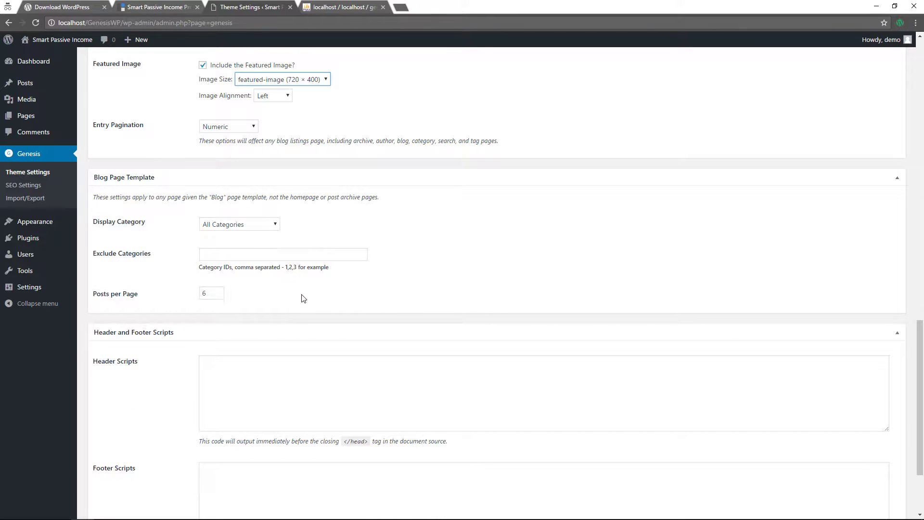
{"action": "left_click", "coordinate": [221, 293]}
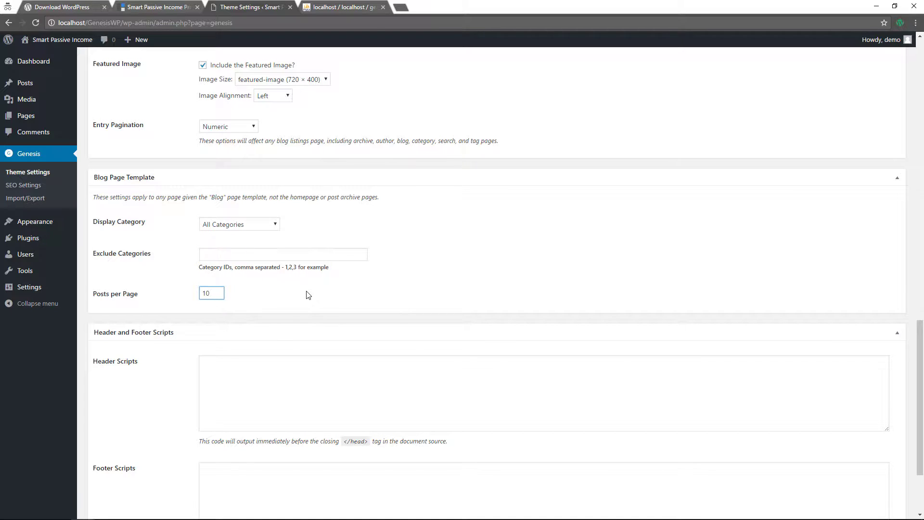
{"action": "scroll", "coordinate": [308, 295], "scroll_direction": "down", "scroll_amount": 3}
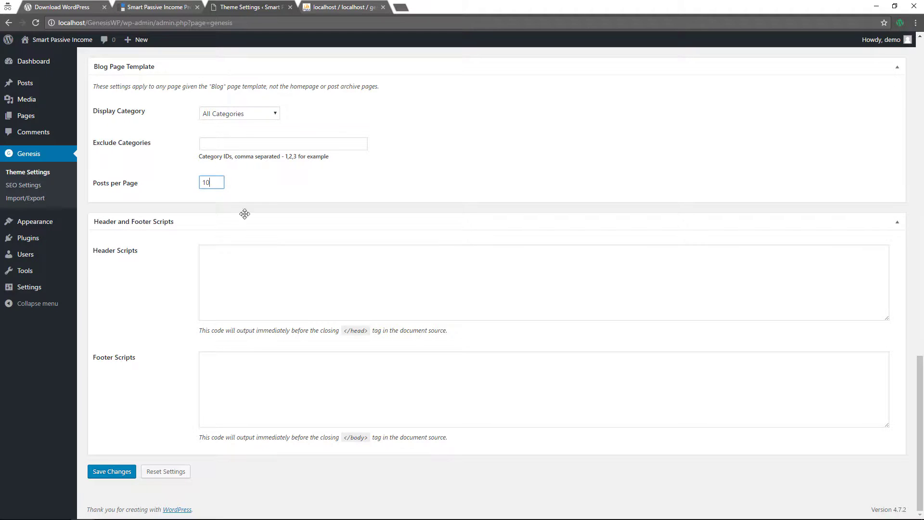
{"action": "left_click", "coordinate": [124, 471]}
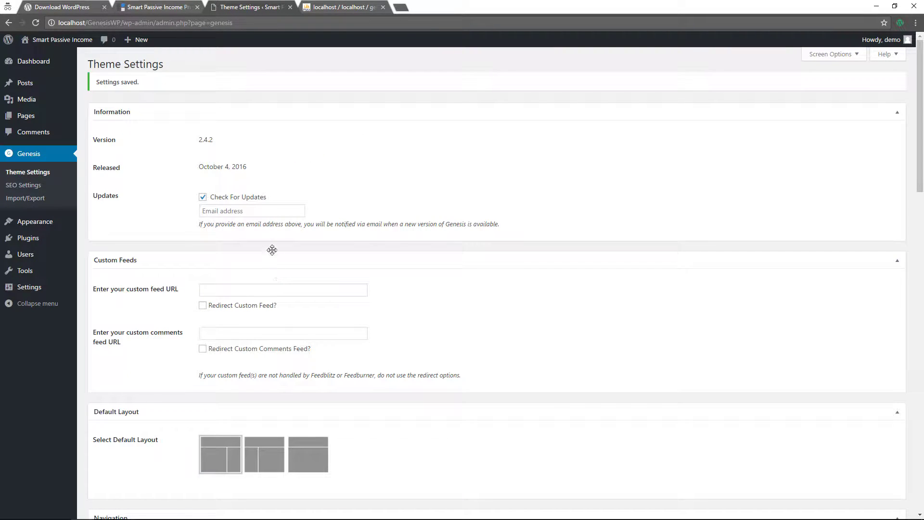
Turn on semantic HTML5 section headings in Genesis SEO Settings and save them
{"action": "left_click", "coordinate": [23, 185]}
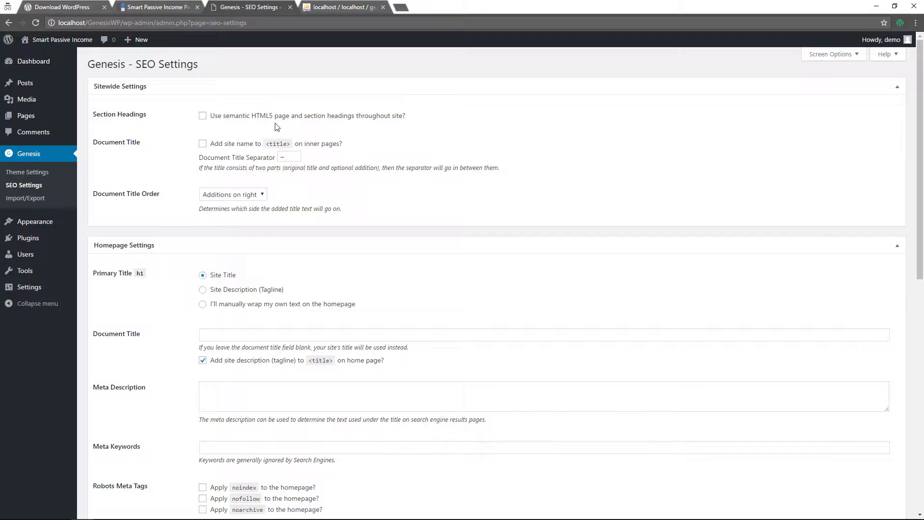
{"action": "left_click", "coordinate": [203, 116]}
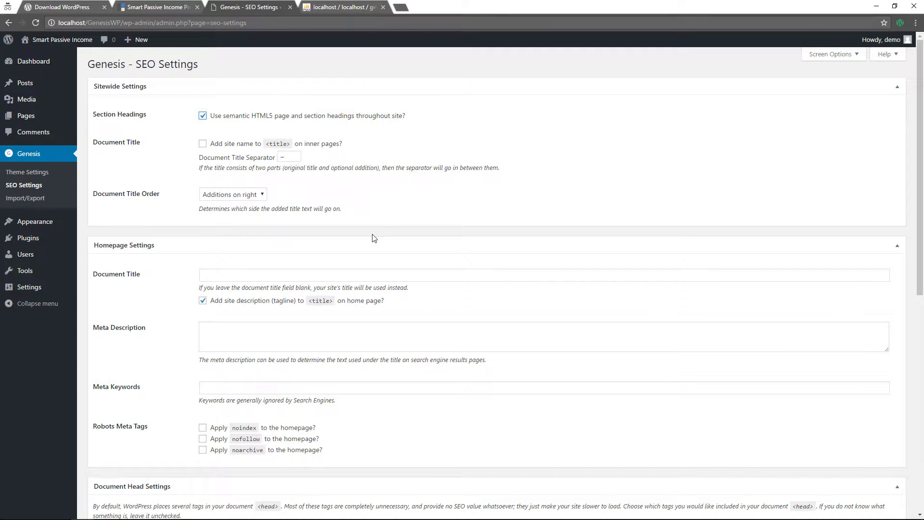
{"action": "scroll", "coordinate": [398, 207], "scroll_direction": "down", "scroll_amount": 2}
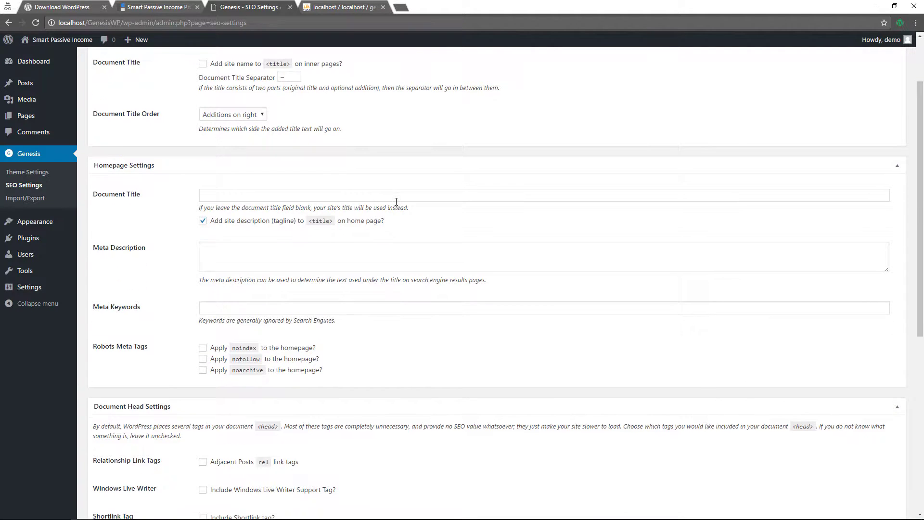
{"action": "scroll", "coordinate": [397, 202], "scroll_direction": "down", "scroll_amount": 2}
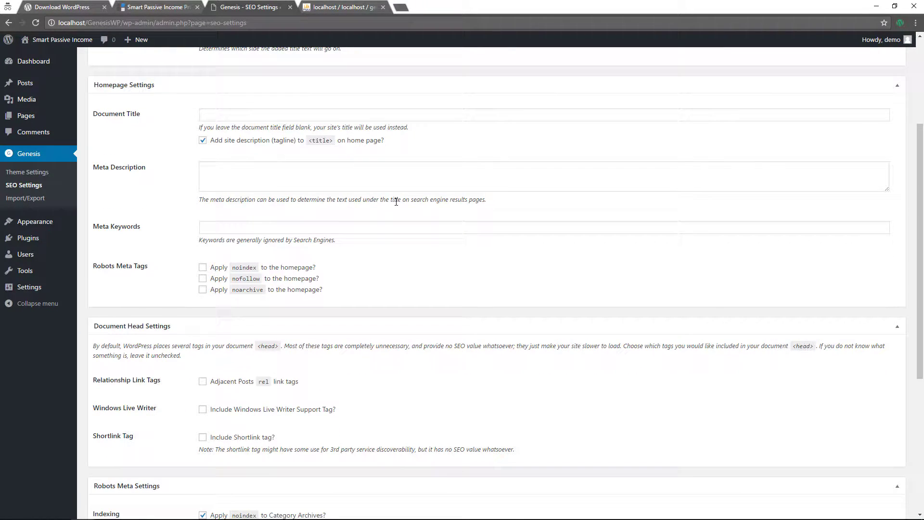
{"action": "scroll", "coordinate": [396, 202], "scroll_direction": "down", "scroll_amount": 6}
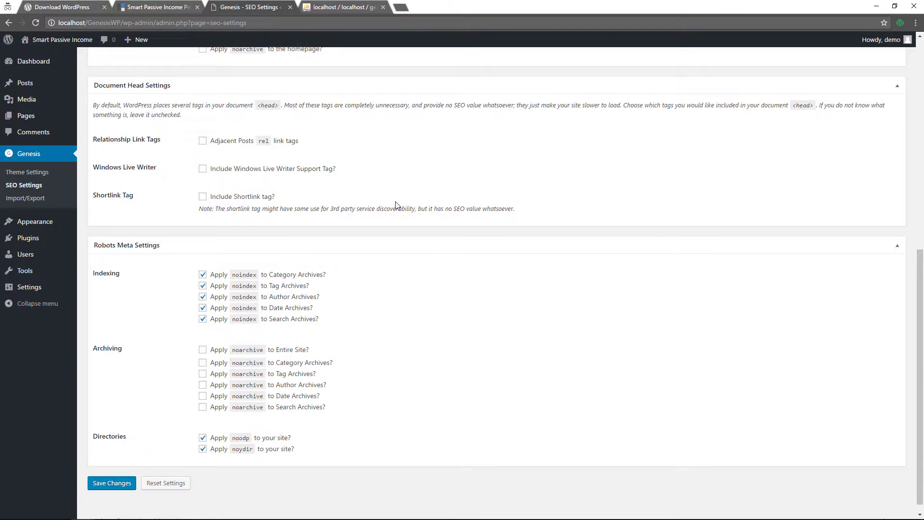
{"action": "scroll", "coordinate": [397, 205], "scroll_direction": "up", "scroll_amount": 10}
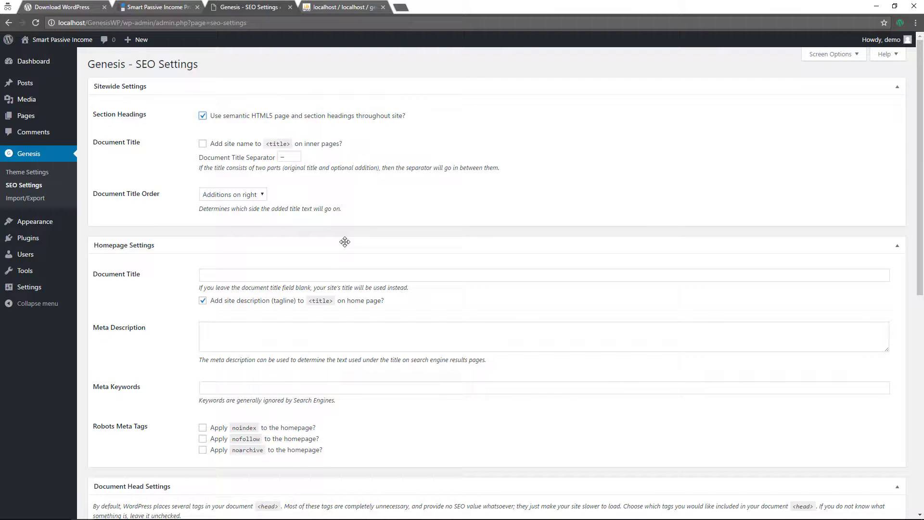
{"action": "scroll", "coordinate": [342, 225], "scroll_direction": "down", "scroll_amount": 10}
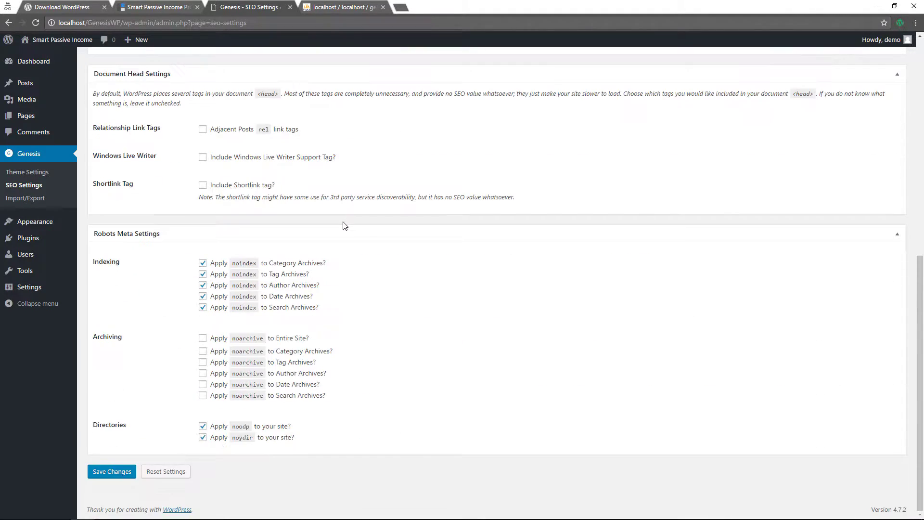
{"action": "left_click", "coordinate": [111, 473]}
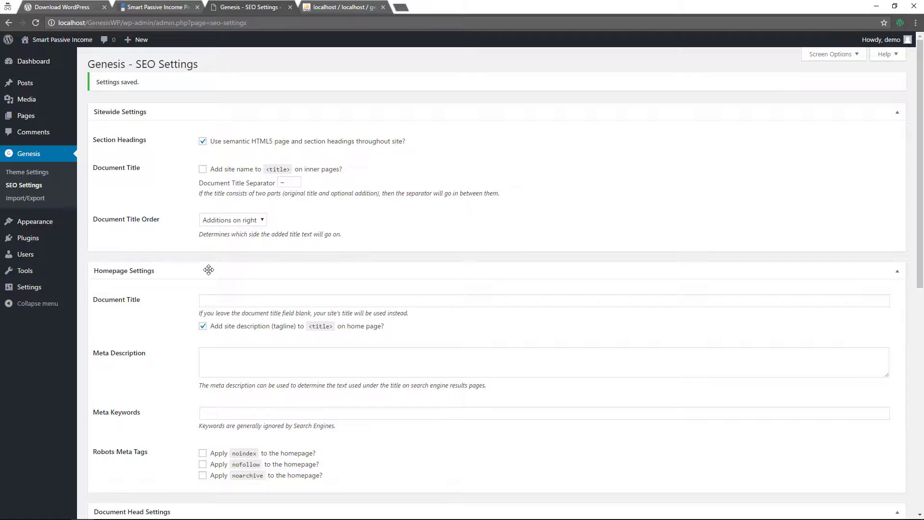
{"action": "mouse_move", "coordinate": [67, 224]}
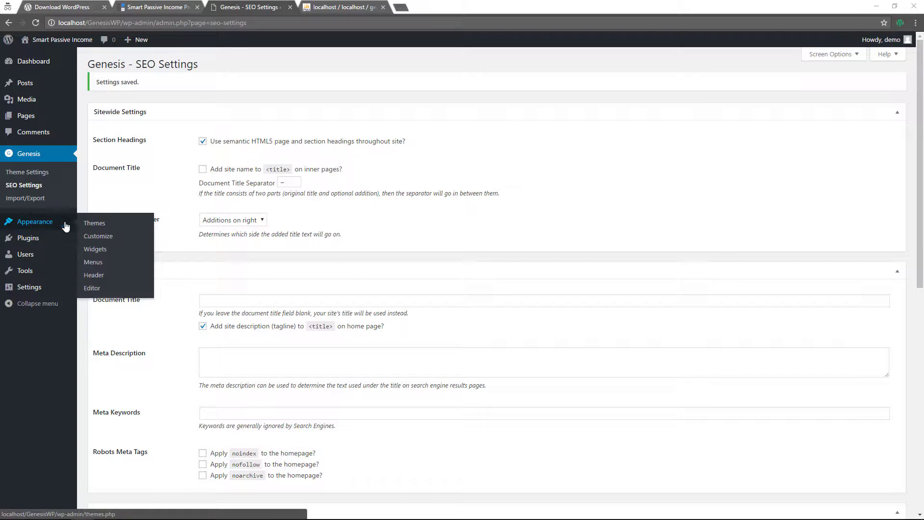
{"action": "left_click", "coordinate": [93, 237]}
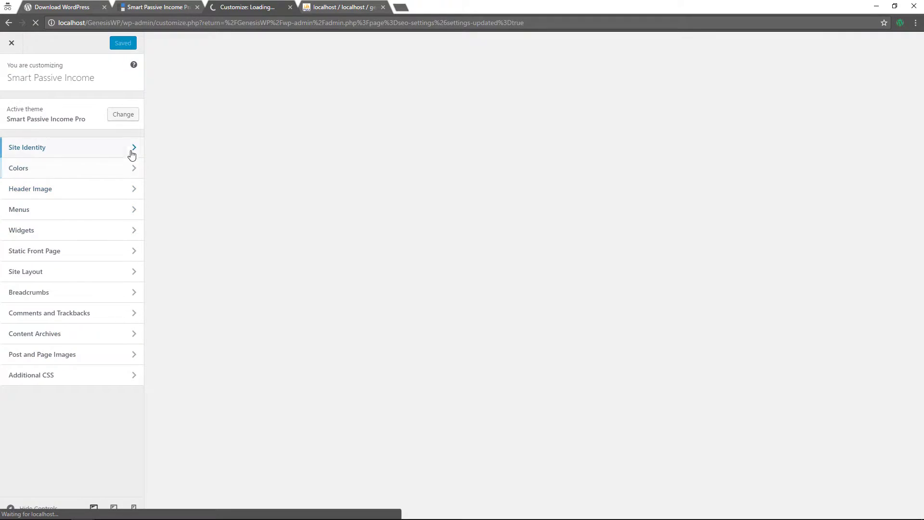
Replace the site tagline with 'Small Business Site', publish it, and view the front page
{"action": "left_click", "coordinate": [132, 152]}
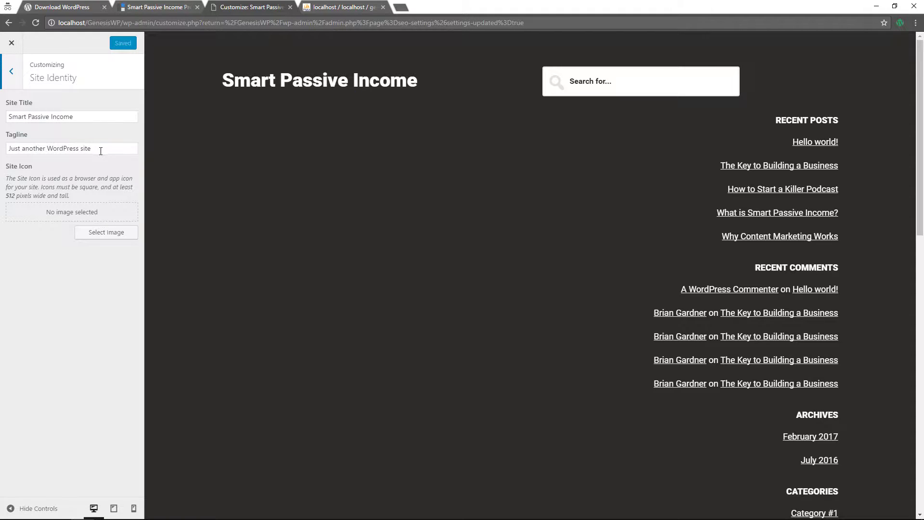
{"action": "left_click_drag", "start_coordinate": [101, 151], "coordinate": [4, 147]}
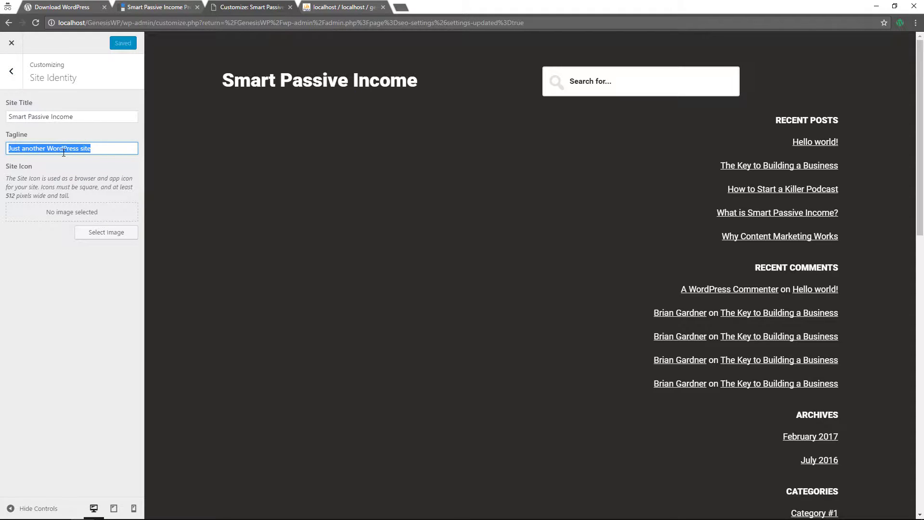
{"action": "type", "text": "Sm"}
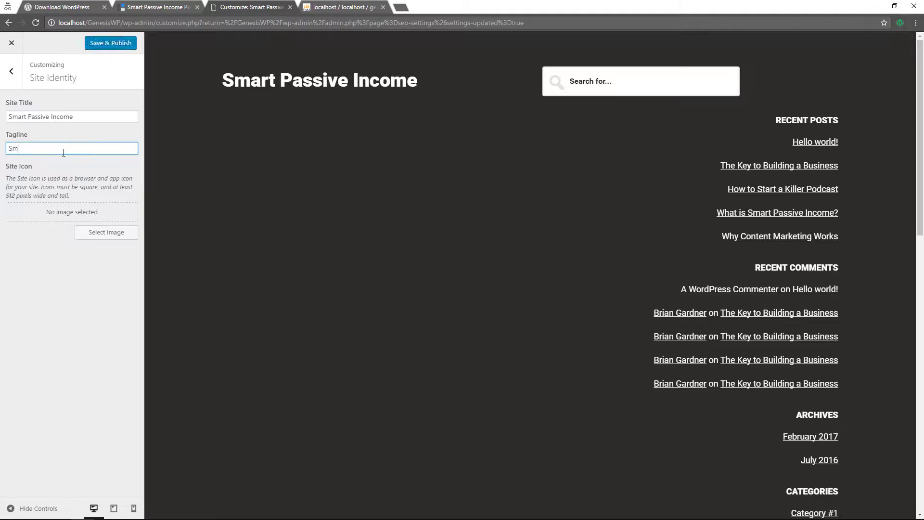
{"action": "type", "text": "all Bus"}
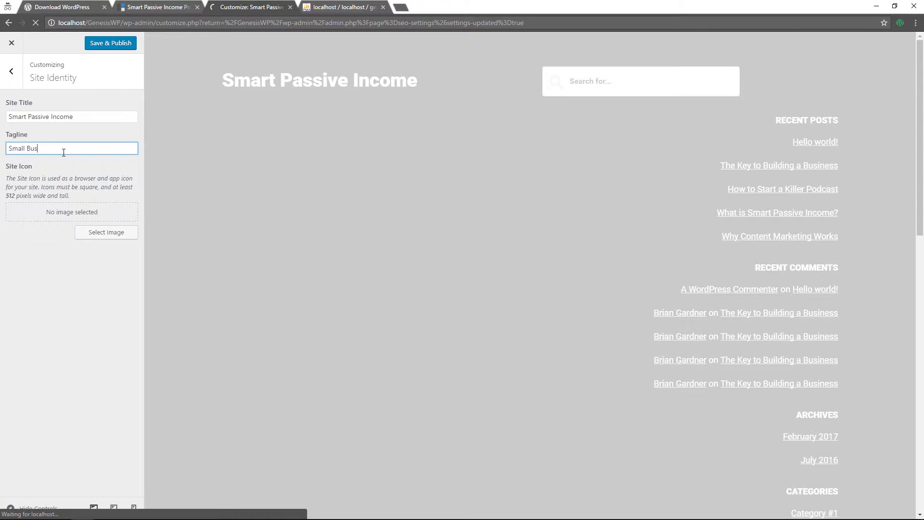
{"action": "type", "text": "in"}
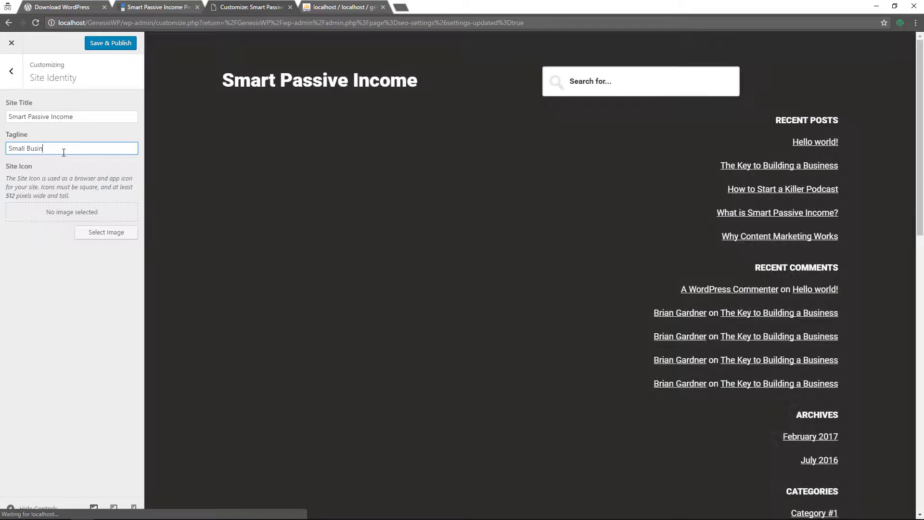
{"action": "type", "text": "ess Site"}
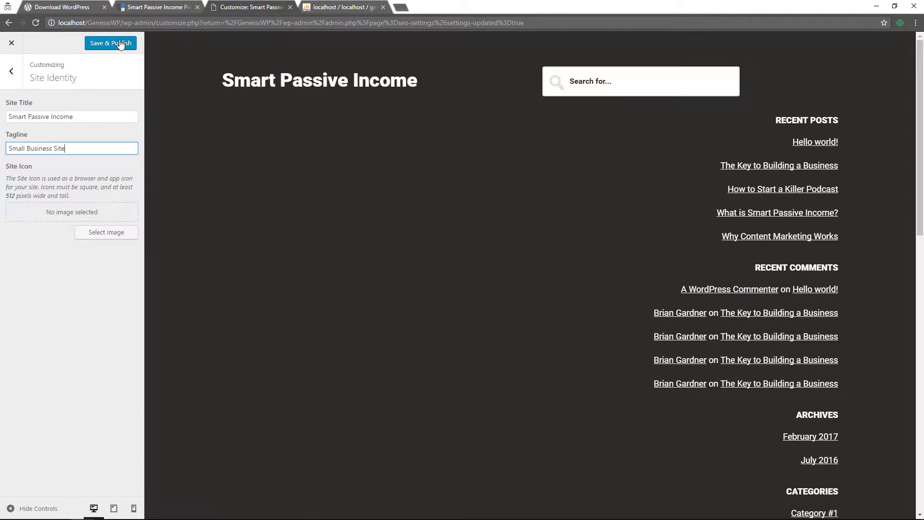
{"action": "left_click", "coordinate": [120, 44]}
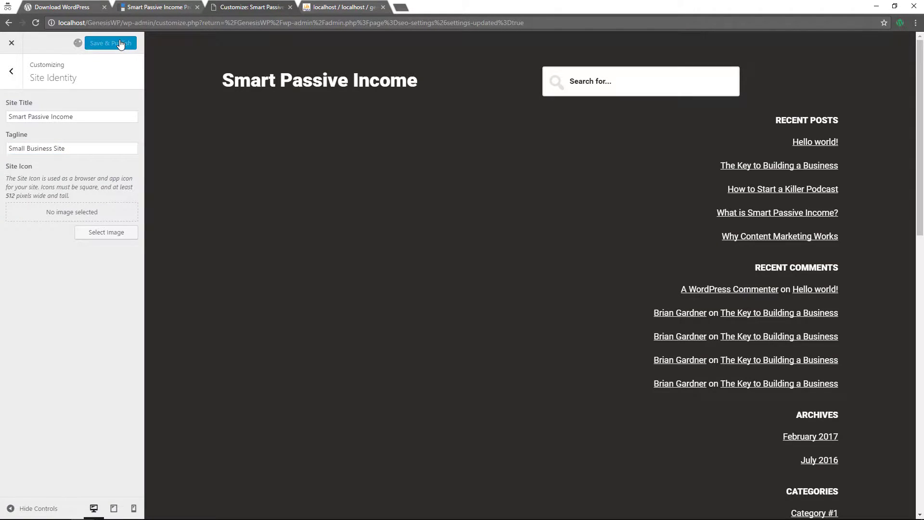
{"action": "left_click", "coordinate": [13, 45]}
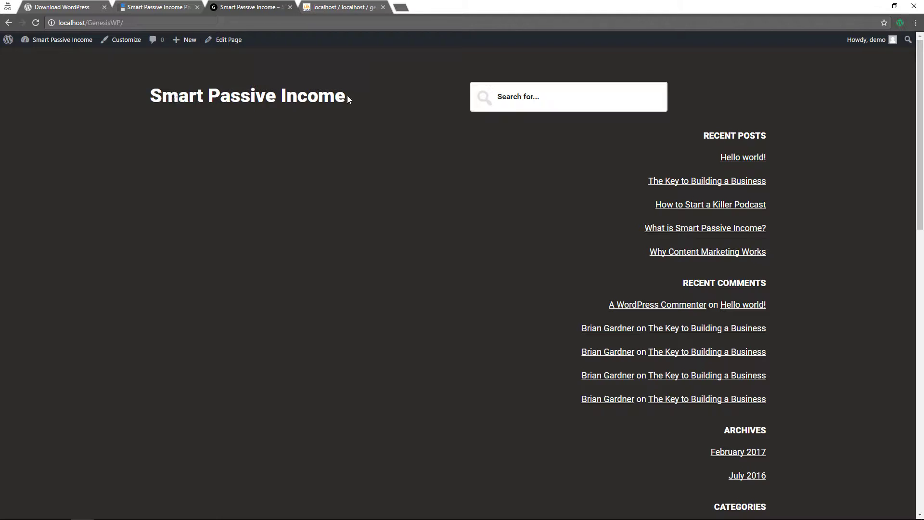
{"action": "left_click", "coordinate": [123, 43]}
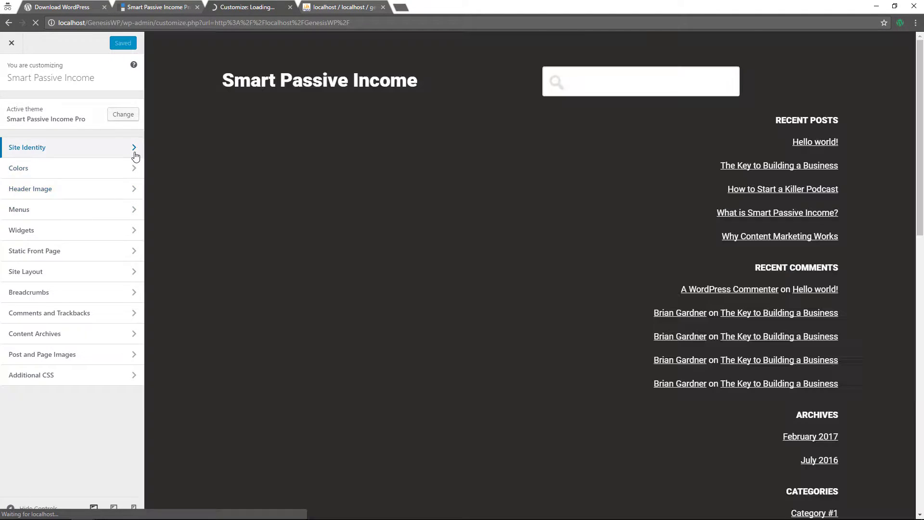
Open the Customizer's Site Identity section to see the title, tagline and site icon
{"action": "left_click", "coordinate": [136, 149]}
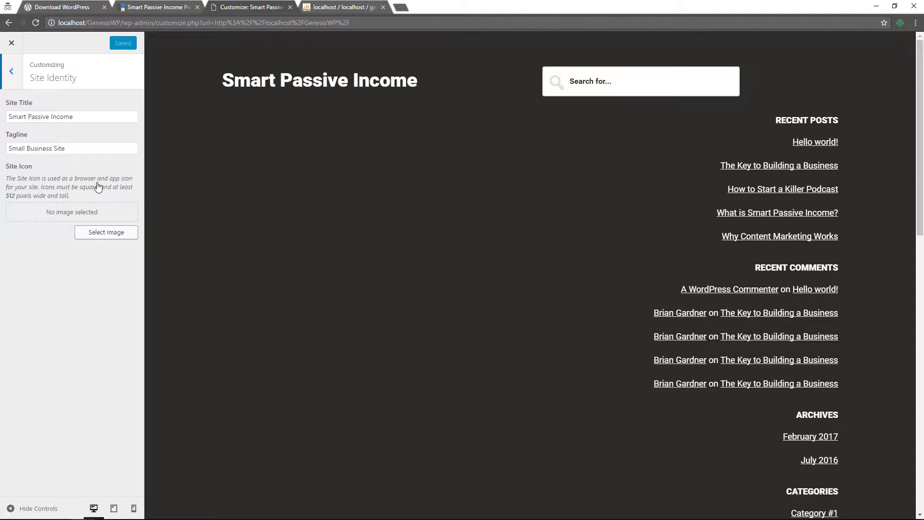
Set the site icon to a square crop of sample-5.jpg from the Media Library and publish
{"action": "left_click", "coordinate": [107, 233]}
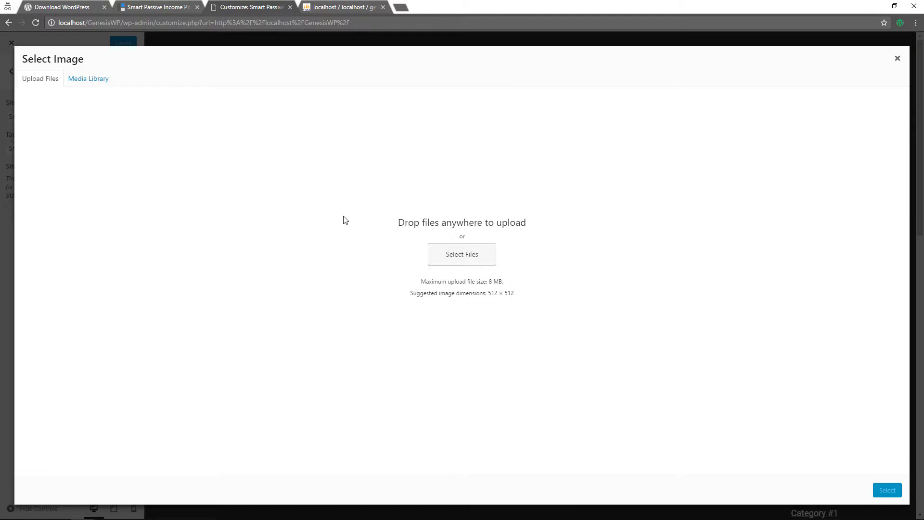
{"action": "left_click", "coordinate": [86, 81]}
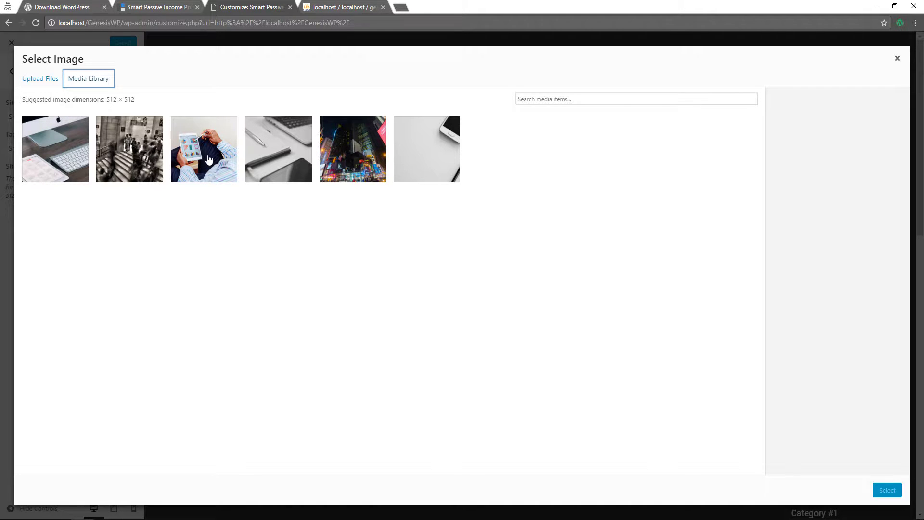
{"action": "left_click", "coordinate": [70, 157]}
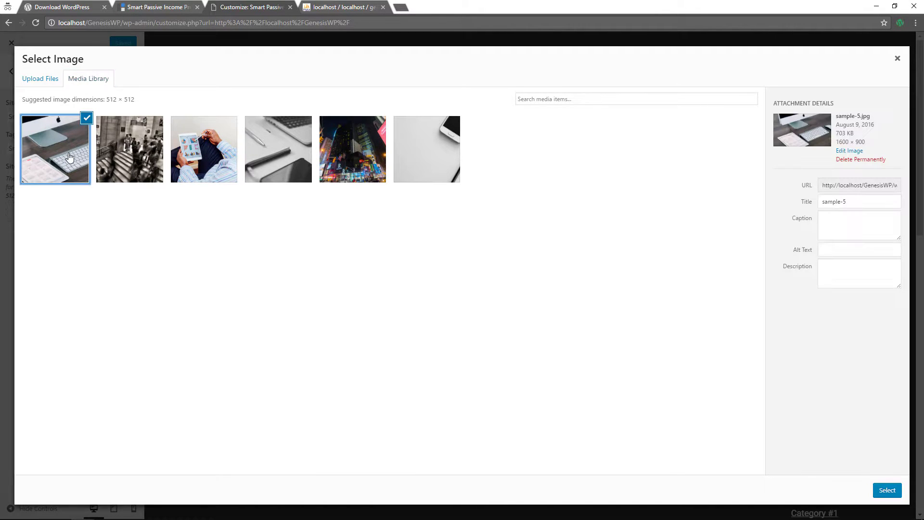
{"action": "left_click", "coordinate": [887, 491]}
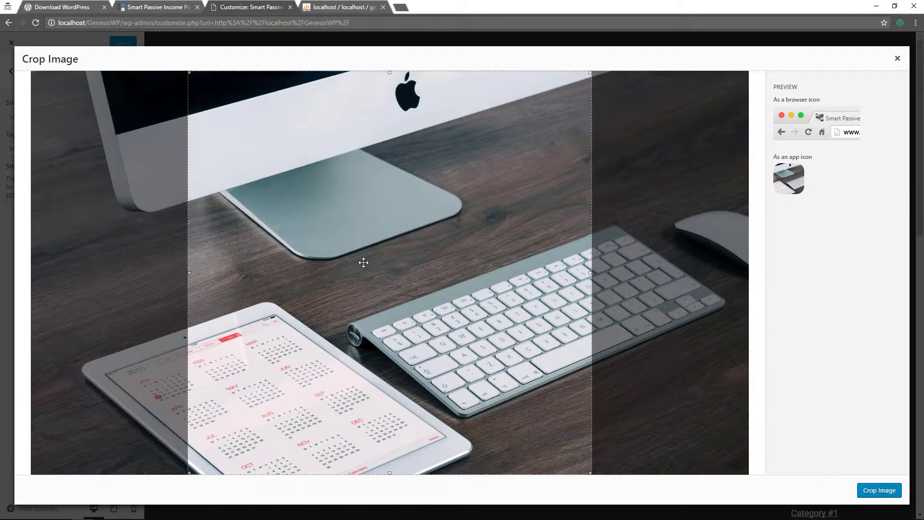
{"action": "left_click", "coordinate": [875, 491]}
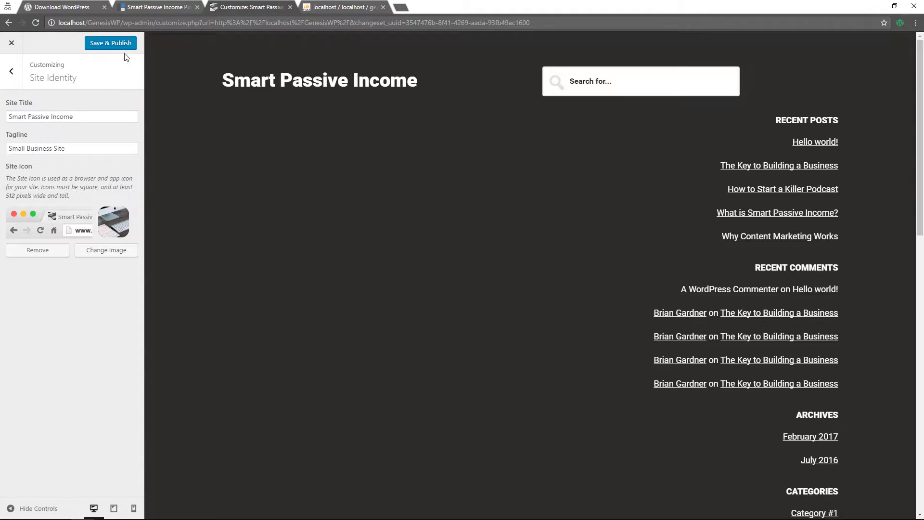
{"action": "left_click", "coordinate": [101, 46]}
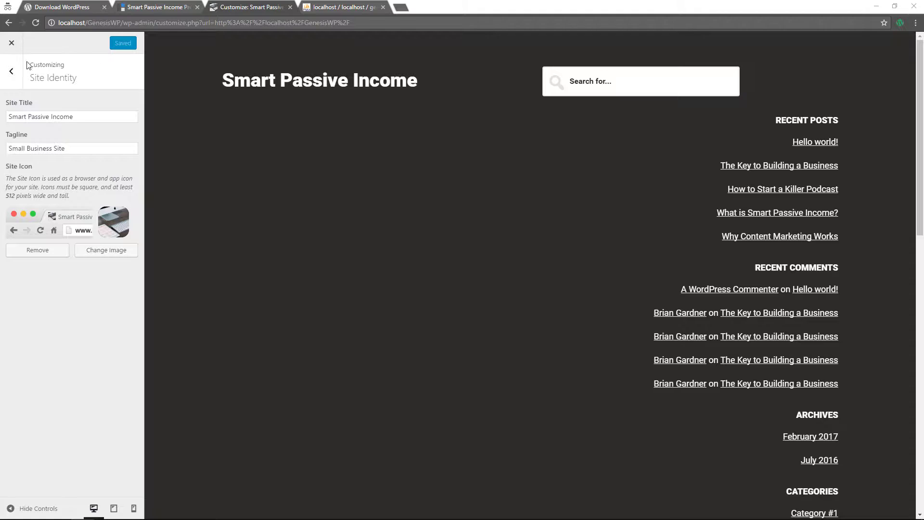
{"action": "left_click", "coordinate": [14, 73]}
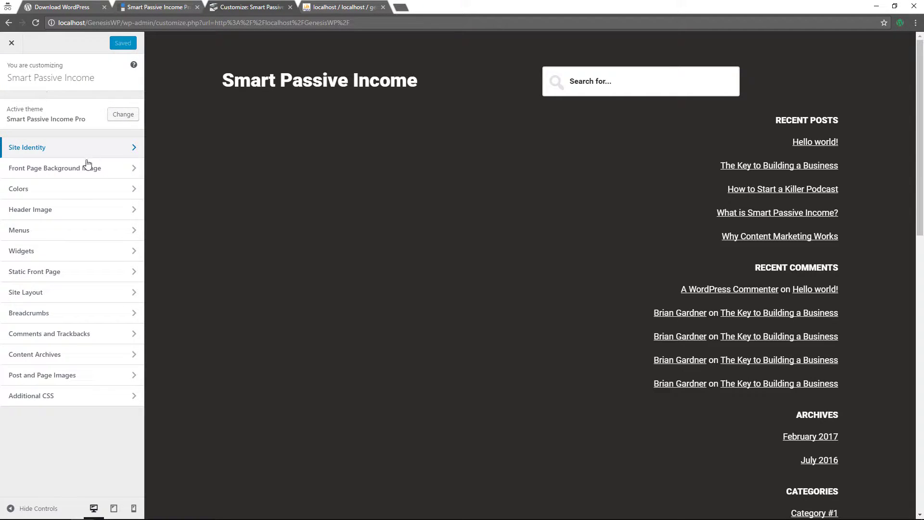
Remove the existing Front Page 2 background image and start choosing a replacement file
{"action": "left_click", "coordinate": [126, 172]}
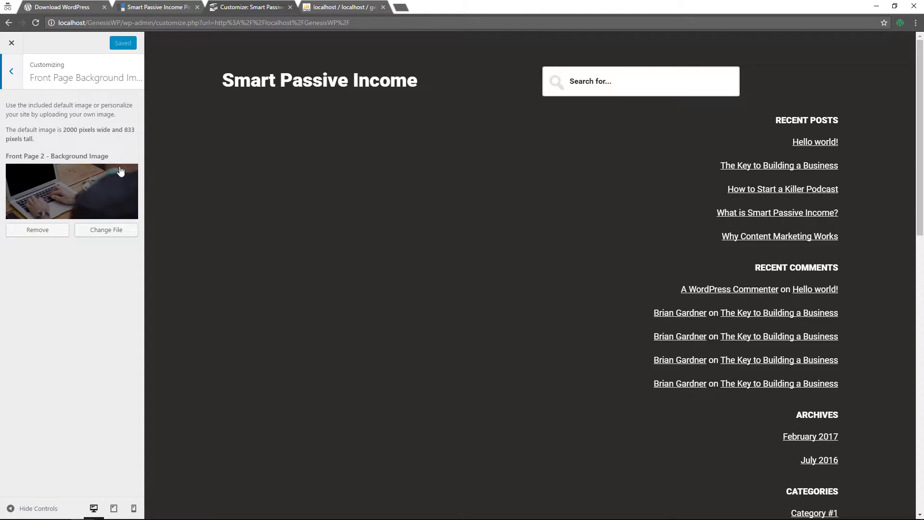
{"action": "scroll", "coordinate": [385, 186], "scroll_direction": "down", "scroll_amount": 14}
{"action": "scroll", "coordinate": [383, 187], "scroll_direction": "up", "scroll_amount": 15}
{"action": "left_click", "coordinate": [37, 231]}
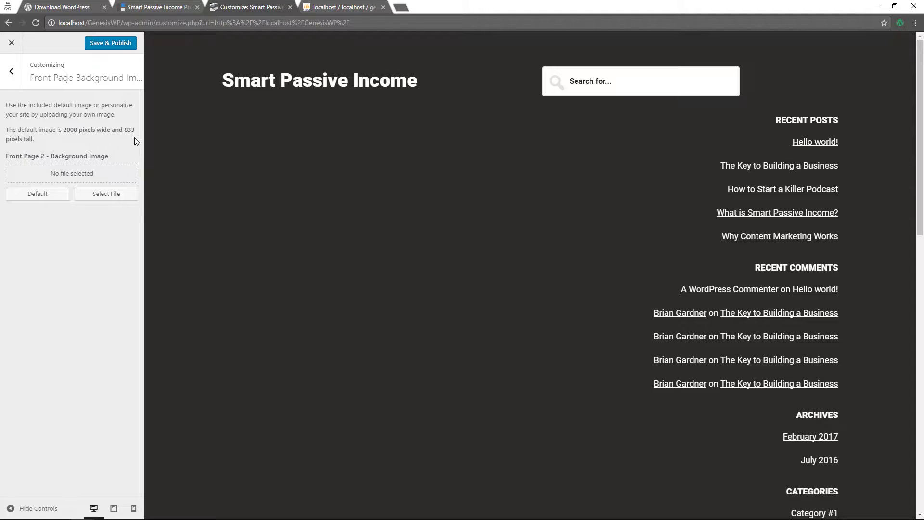
{"action": "left_click", "coordinate": [110, 195]}
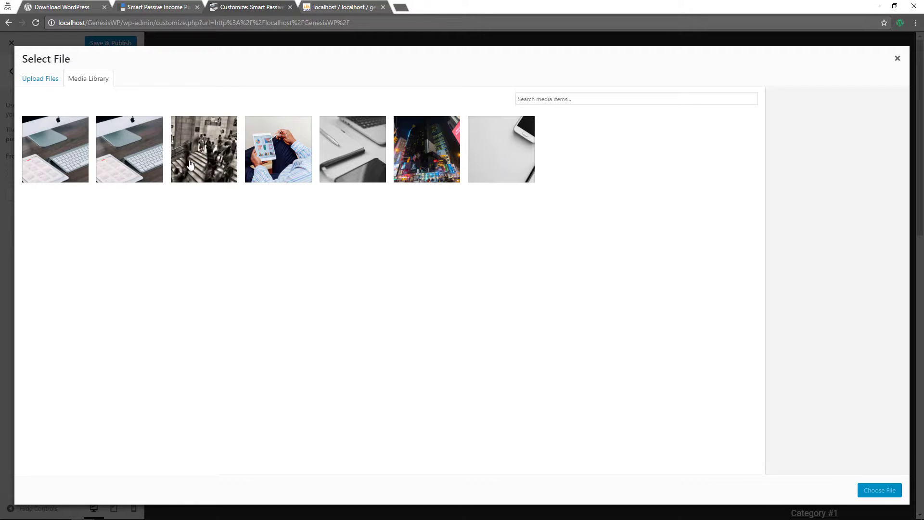
Upload pexels-photo-129208.jpeg from the computer into the media library
{"action": "left_click", "coordinate": [36, 78]}
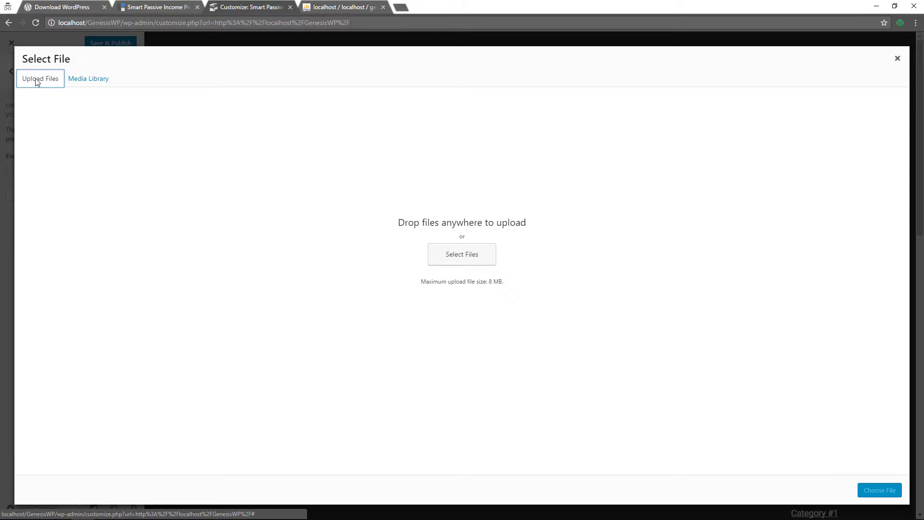
{"action": "left_click", "coordinate": [463, 255]}
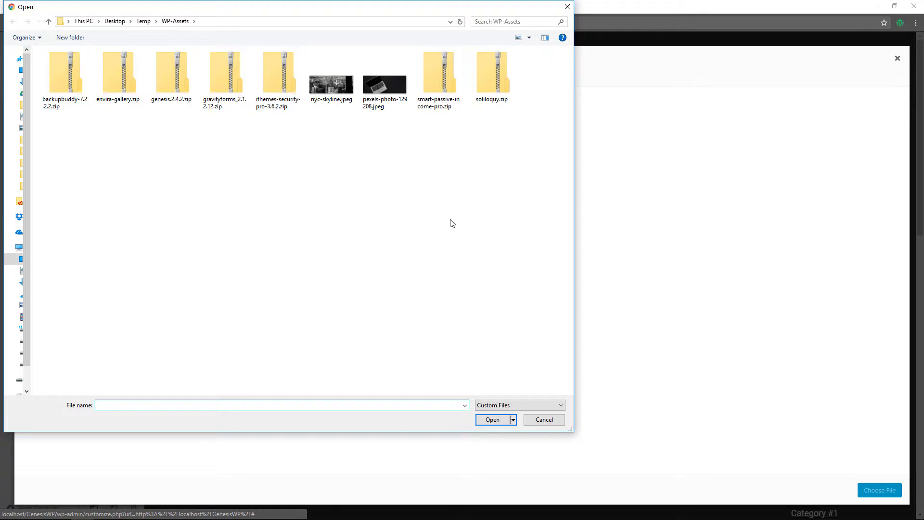
{"action": "left_click", "coordinate": [380, 83]}
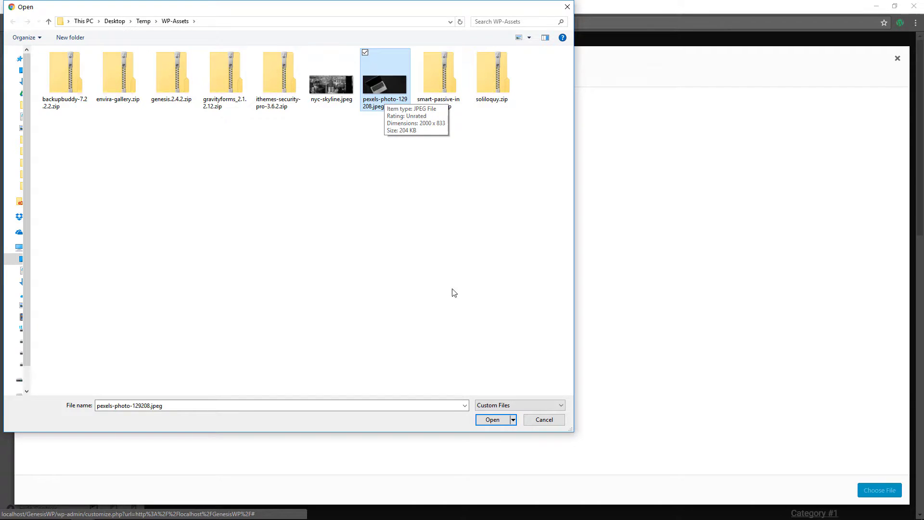
{"action": "left_click", "coordinate": [493, 420]}
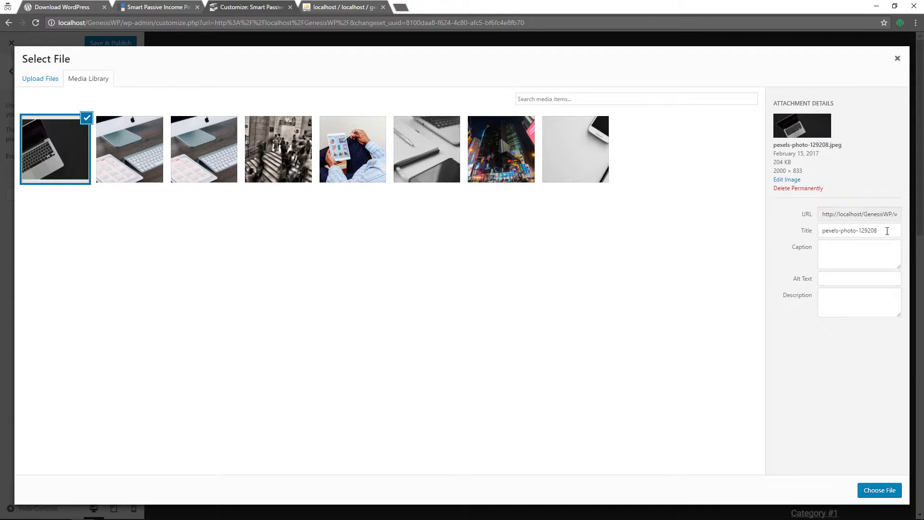
Give the laptop photo alt text 'pexels-photo-129208', use it as Front Page 2 background, and publish
{"action": "left_click_drag", "start_coordinate": [881, 231], "coordinate": [795, 233]}
{"action": "key", "text": "ctrl+c"}
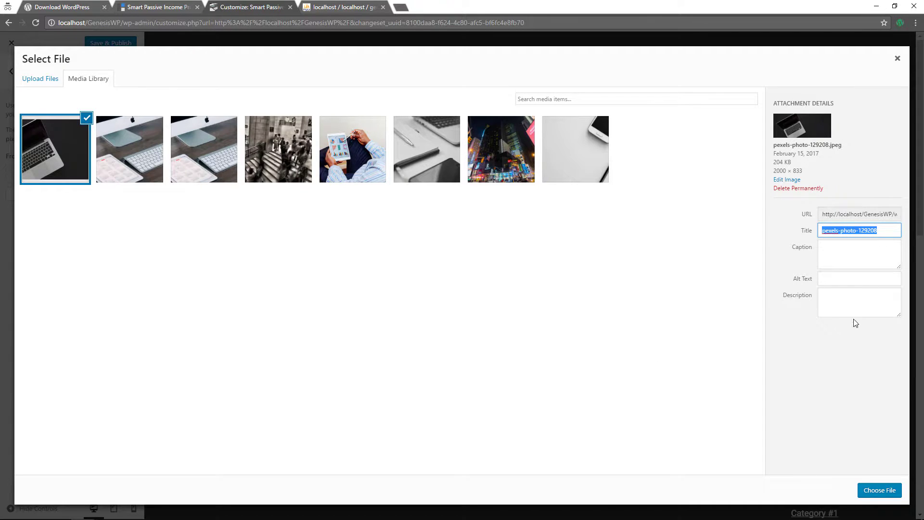
{"action": "left_click", "coordinate": [838, 278]}
{"action": "key", "text": "ctrl+v"}
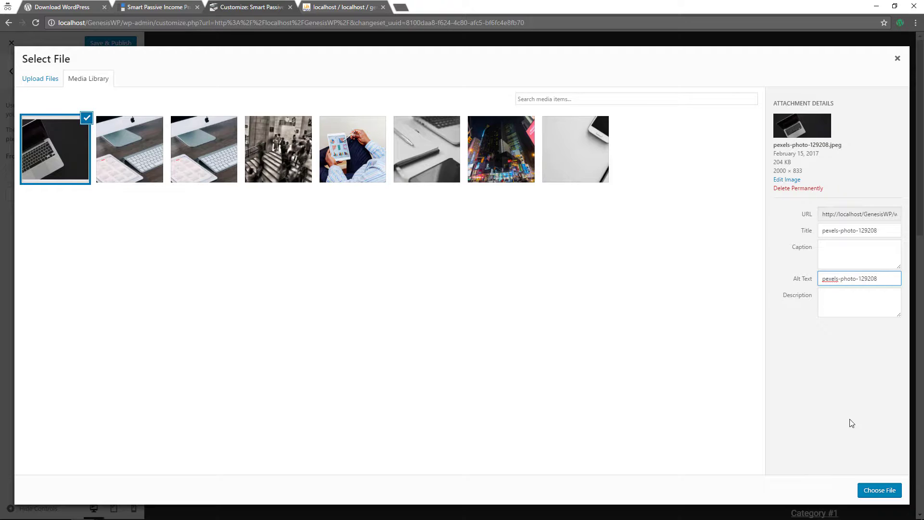
{"action": "left_click", "coordinate": [872, 491]}
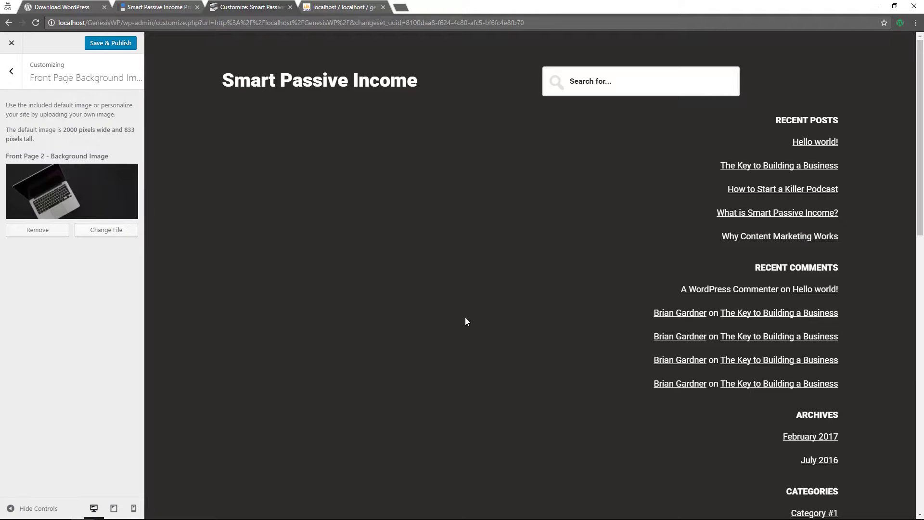
{"action": "scroll", "coordinate": [293, 251], "scroll_direction": "down", "scroll_amount": 12}
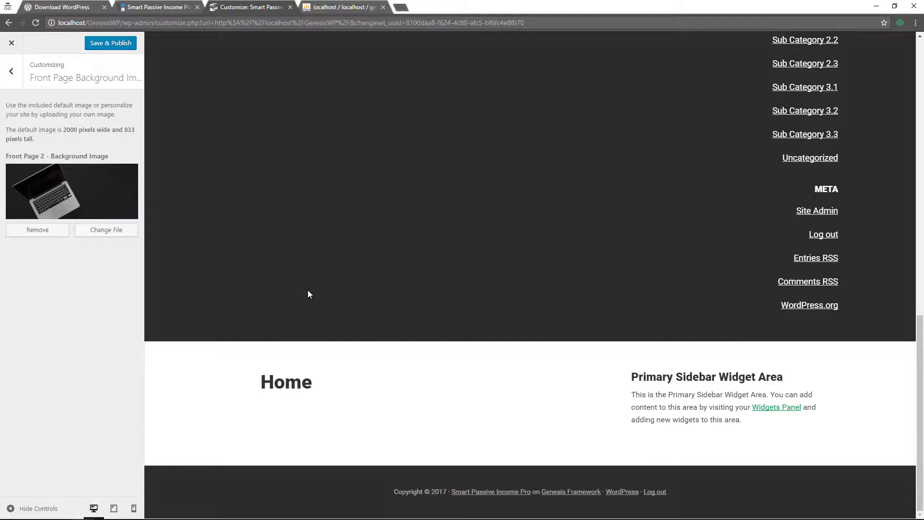
{"action": "scroll", "coordinate": [307, 290], "scroll_direction": "up", "scroll_amount": 10}
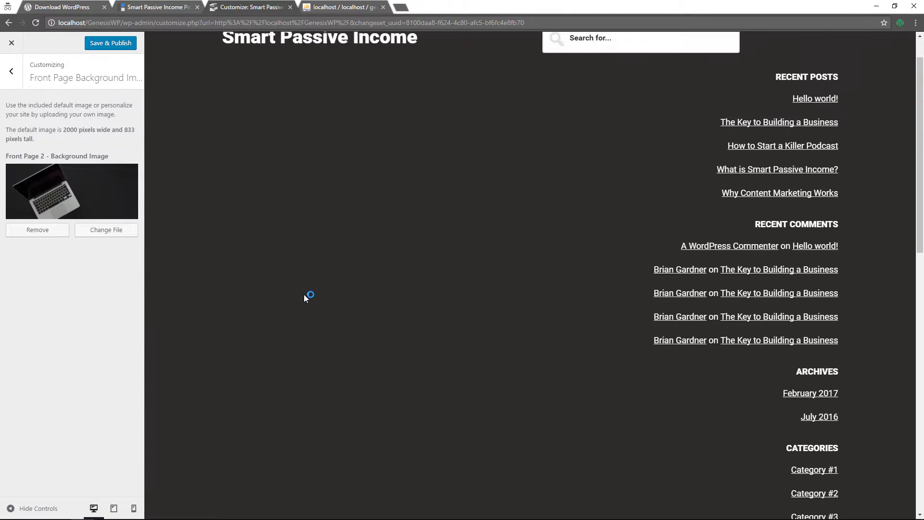
{"action": "scroll", "coordinate": [303, 299], "scroll_direction": "up", "scroll_amount": 1}
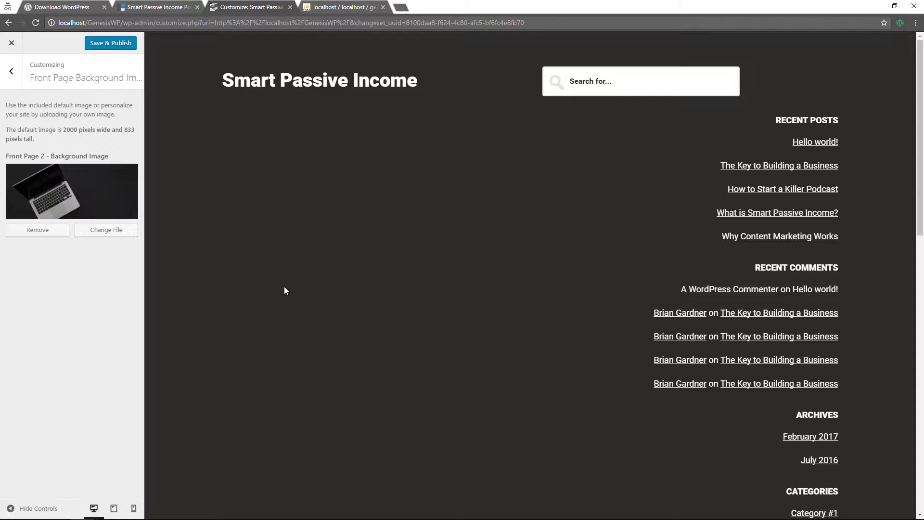
{"action": "left_click", "coordinate": [102, 44]}
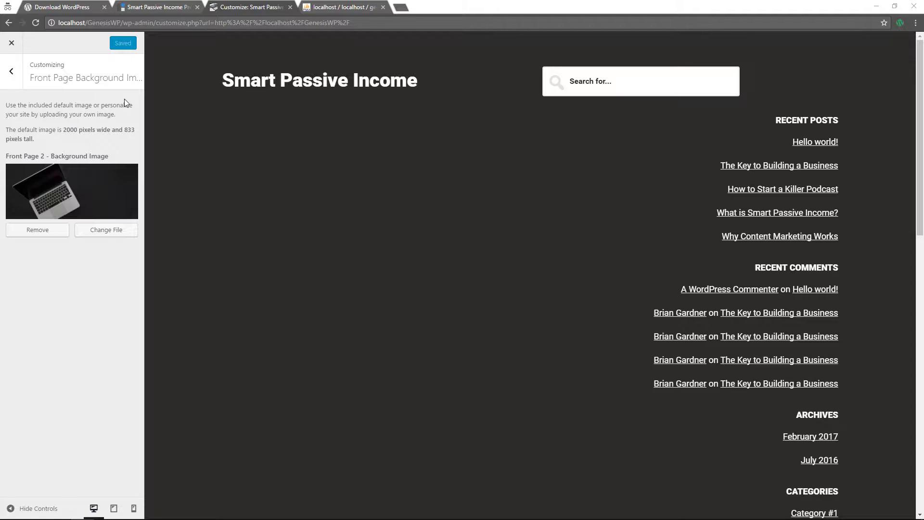
Review the Front Page 3 background, secondary and primary colour pickers without changing them
{"action": "left_click", "coordinate": [17, 75]}
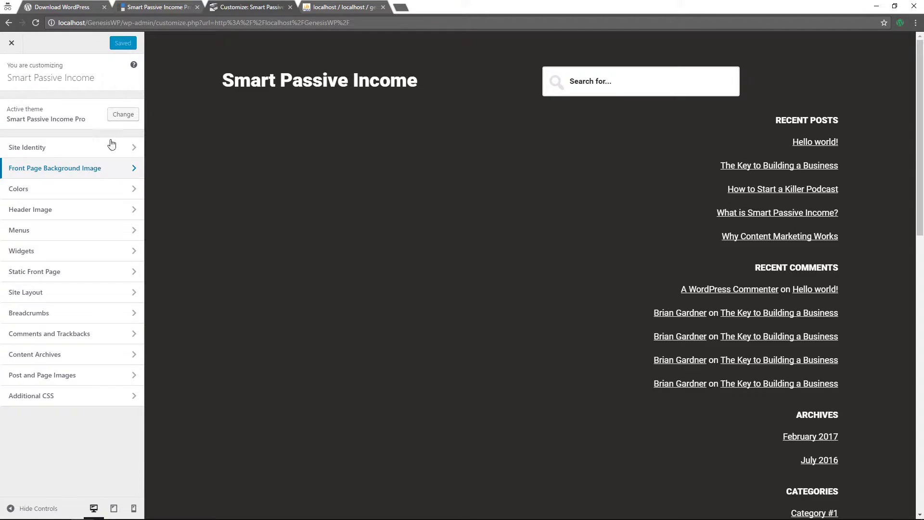
{"action": "left_click", "coordinate": [67, 191]}
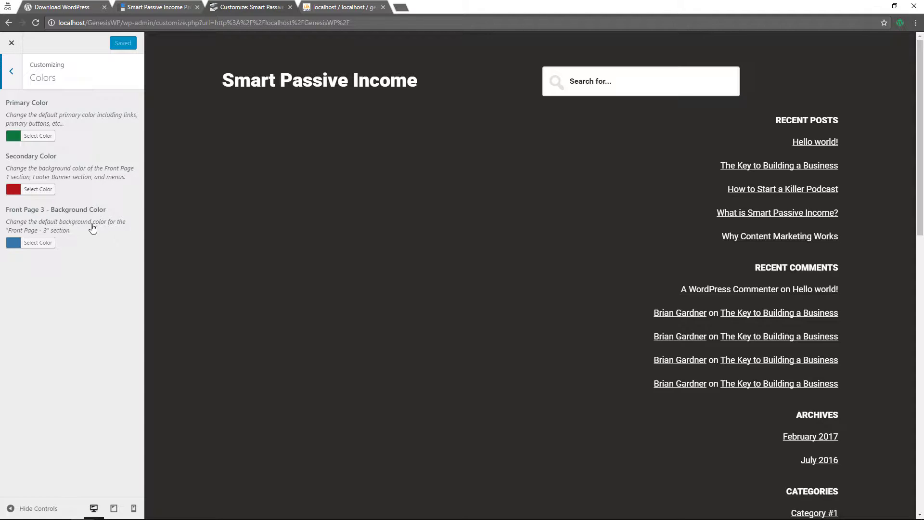
{"action": "left_click", "coordinate": [38, 243]}
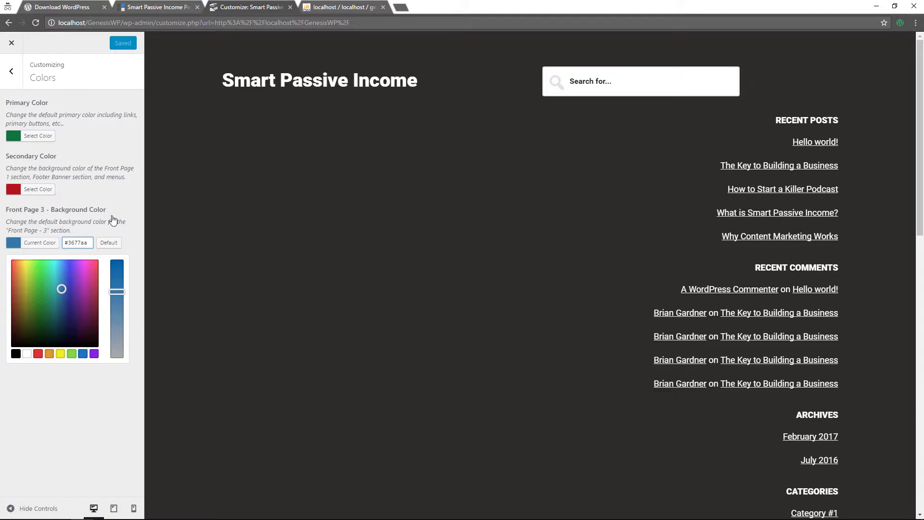
{"action": "left_click", "coordinate": [37, 189]}
{"action": "left_click", "coordinate": [27, 136]}
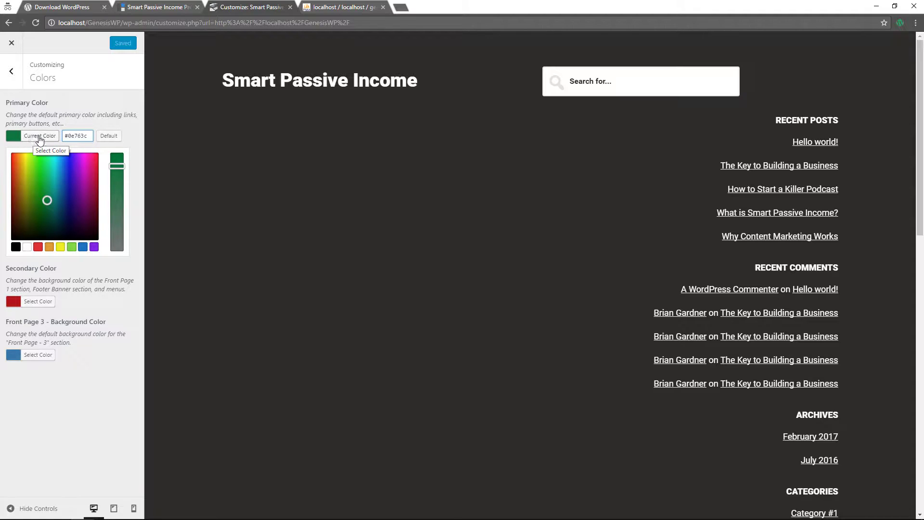
{"action": "left_click", "coordinate": [11, 75]}
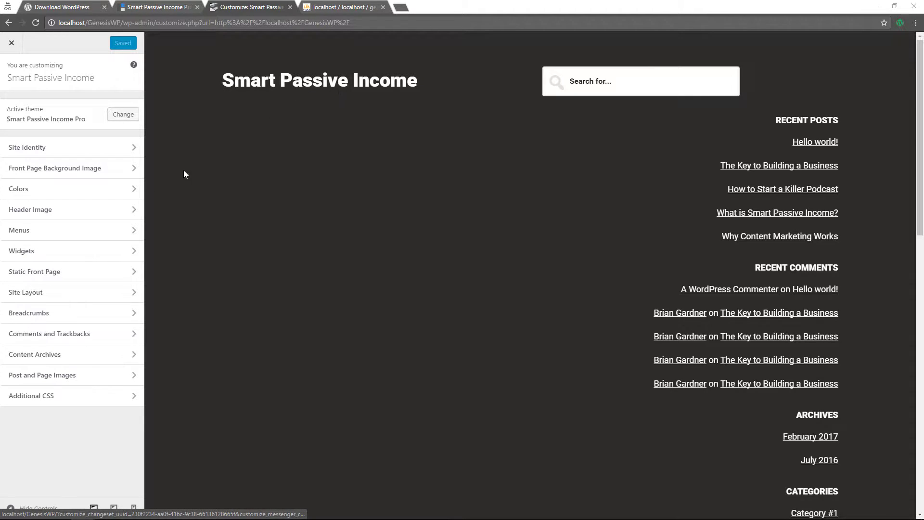
Set a cropped middle strip of the laptop photo as the header image
{"action": "left_click", "coordinate": [105, 217]}
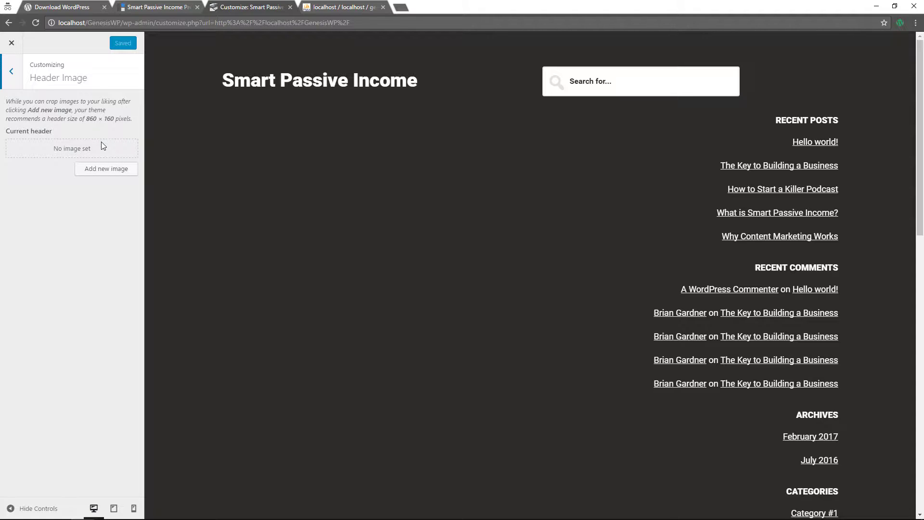
{"action": "left_click", "coordinate": [96, 175]}
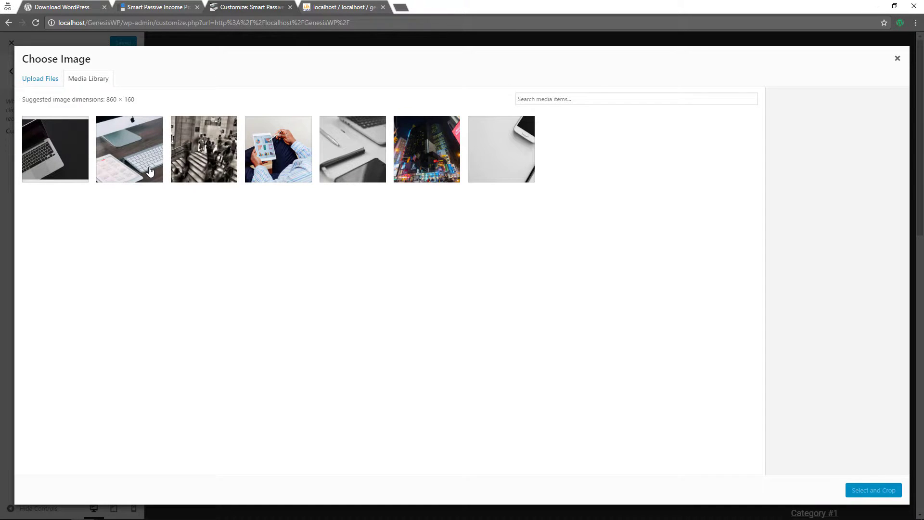
{"action": "left_click", "coordinate": [49, 165]}
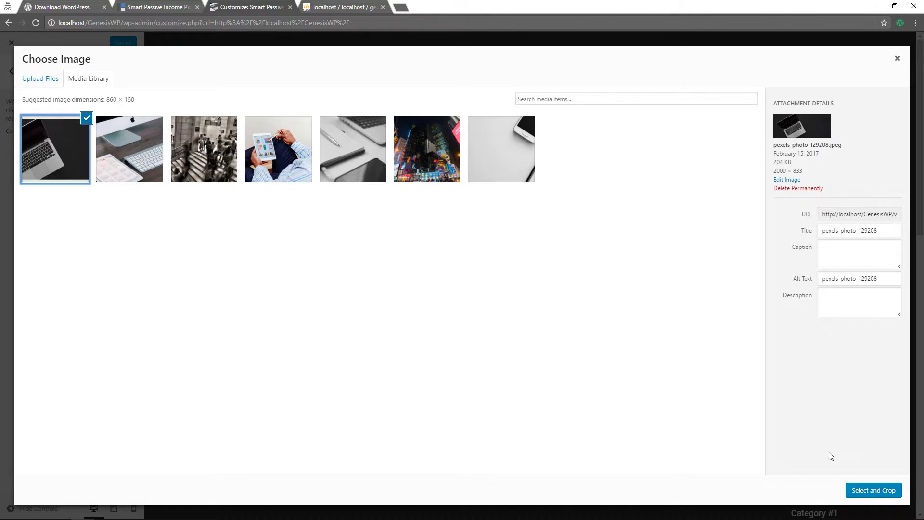
{"action": "left_click", "coordinate": [874, 491]}
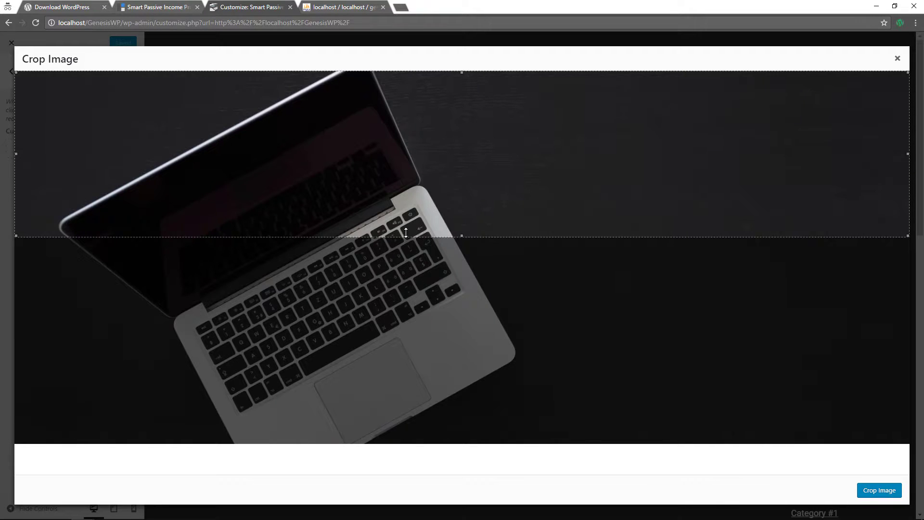
{"action": "left_click_drag", "start_coordinate": [452, 196], "coordinate": [450, 307]}
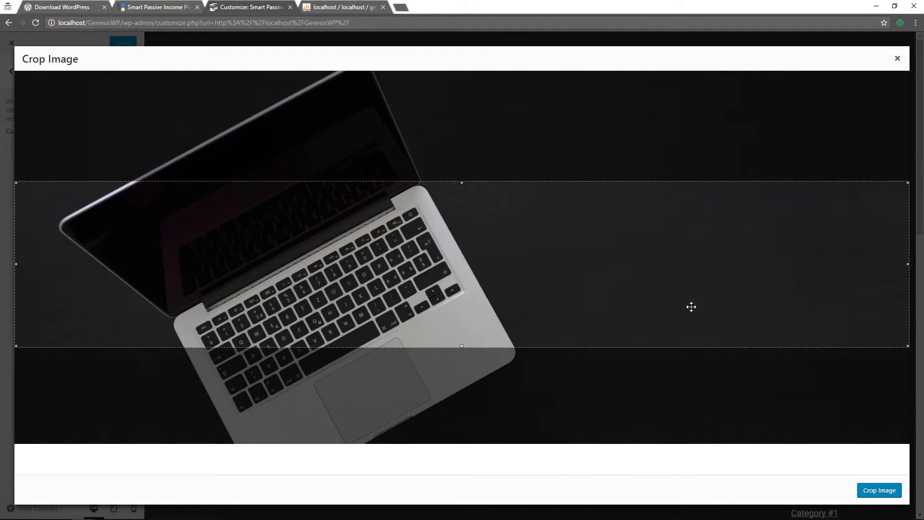
{"action": "left_click", "coordinate": [882, 492]}
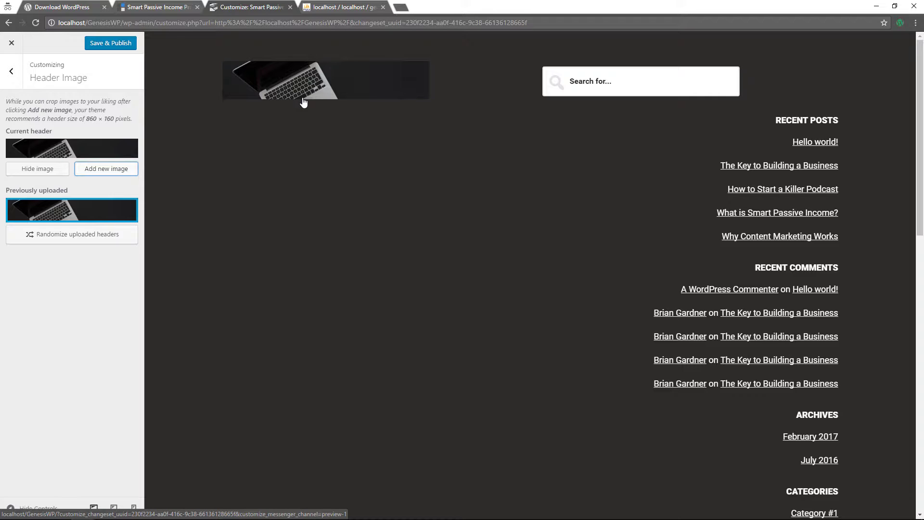
Hide the header image, publish the change, and close the Customizer
{"action": "left_click", "coordinate": [24, 173]}
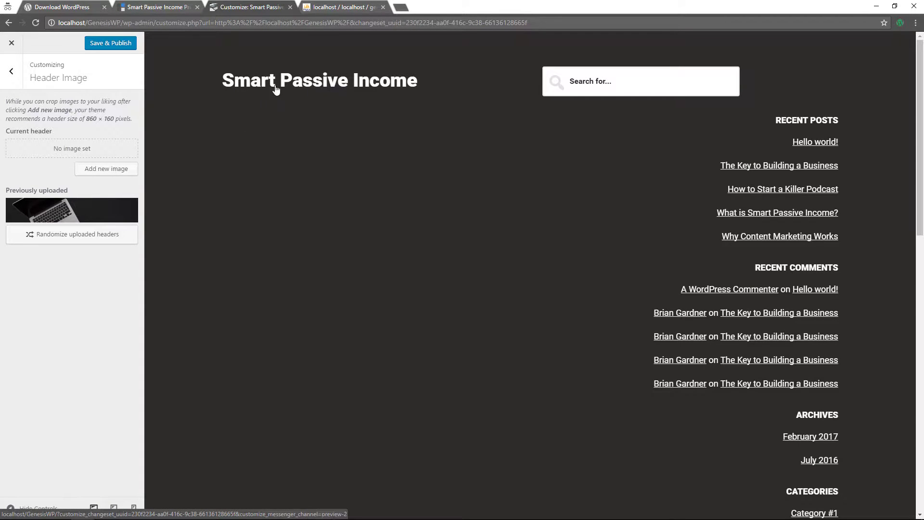
{"action": "left_click", "coordinate": [110, 47]}
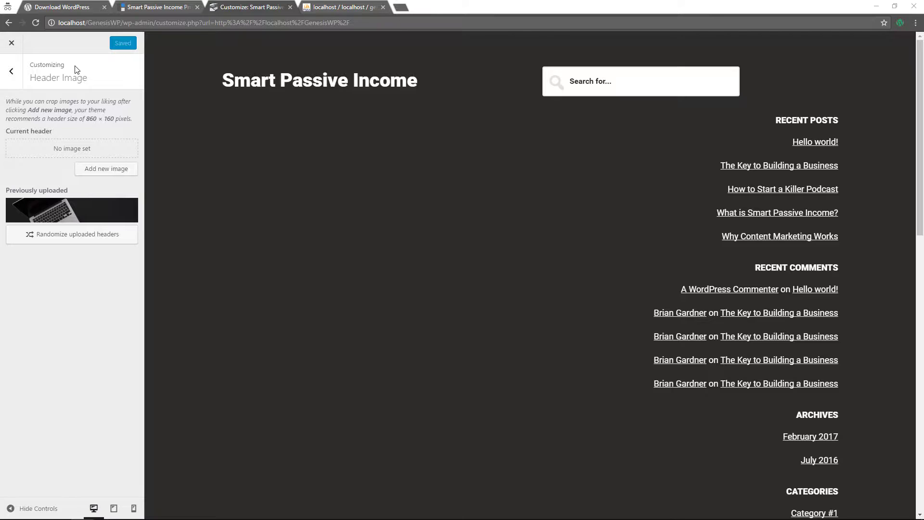
{"action": "left_click", "coordinate": [10, 45]}
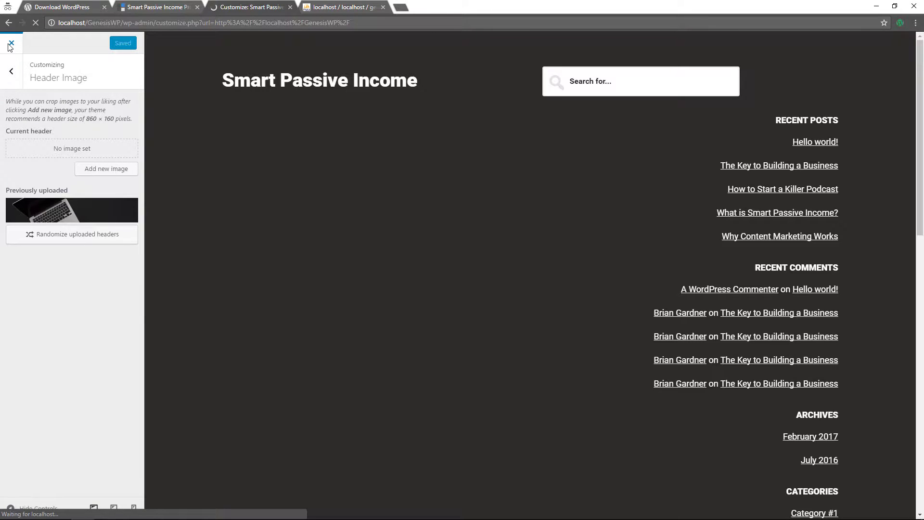
Go to Menus and load the After Header Navigation menu for editing
{"action": "mouse_move", "coordinate": [63, 42]}
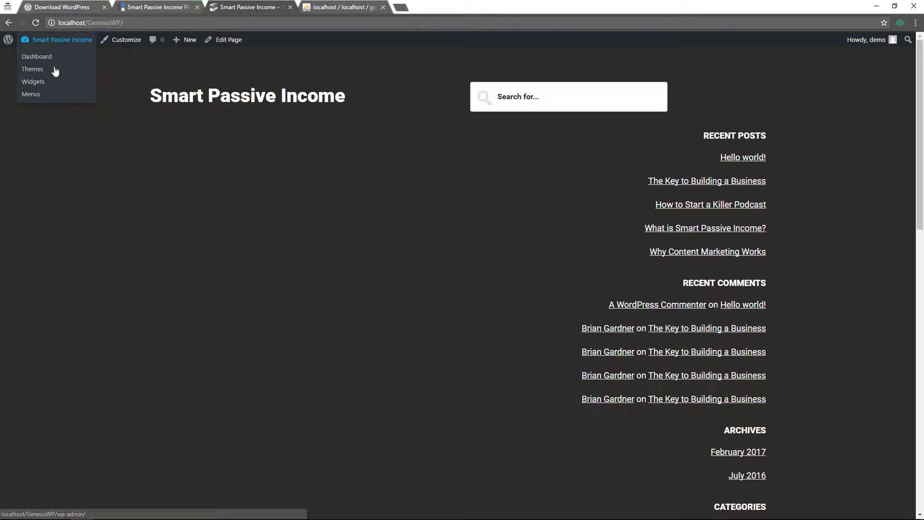
{"action": "left_click", "coordinate": [36, 92]}
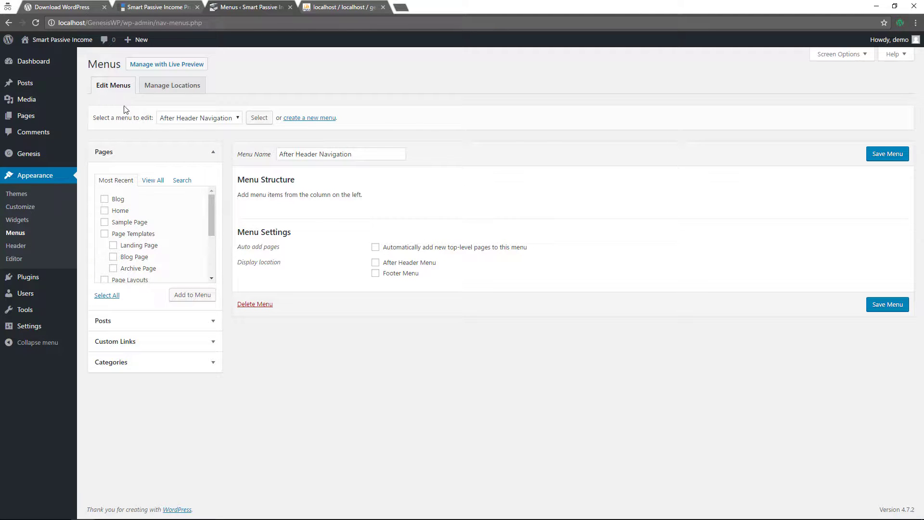
{"action": "left_click", "coordinate": [236, 119]}
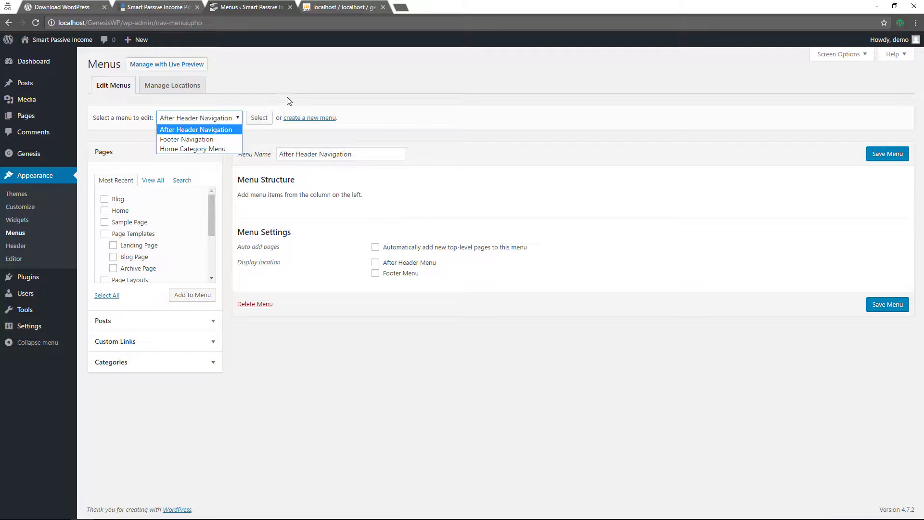
{"action": "left_click", "coordinate": [300, 90]}
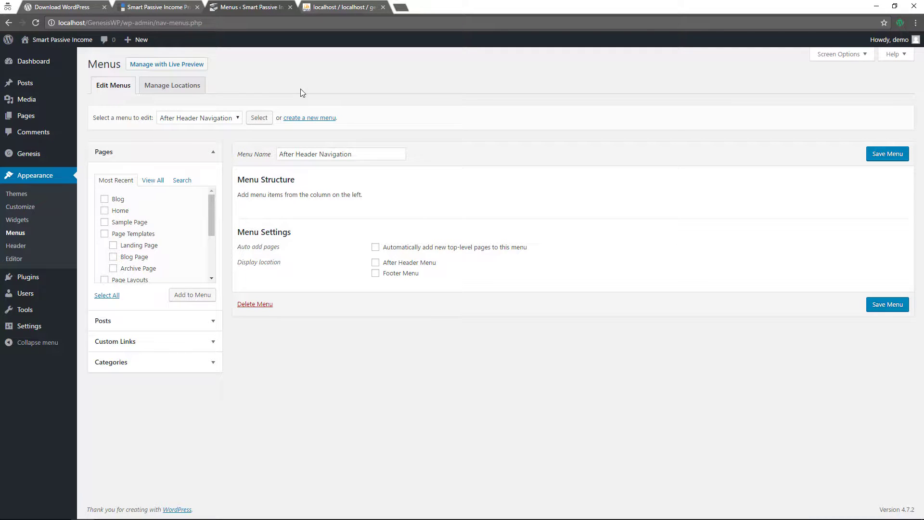
{"action": "left_click", "coordinate": [318, 119]}
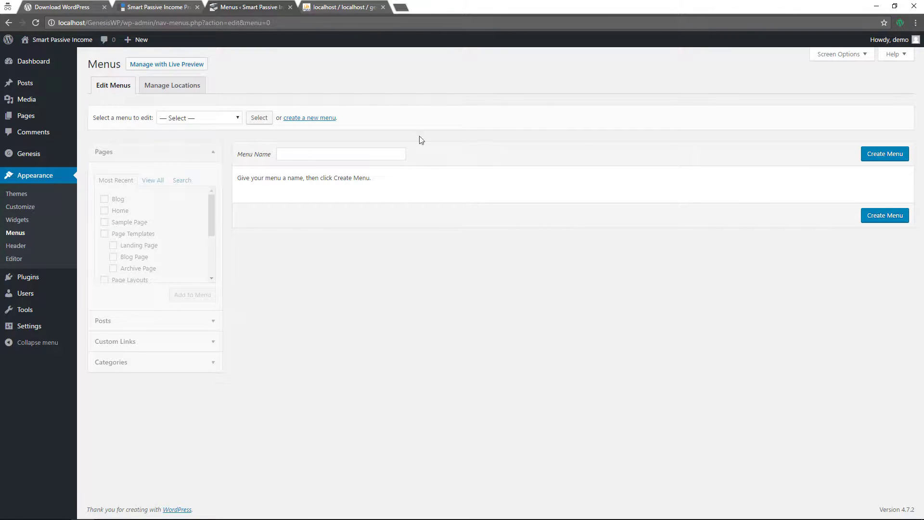
{"action": "left_click", "coordinate": [177, 122]}
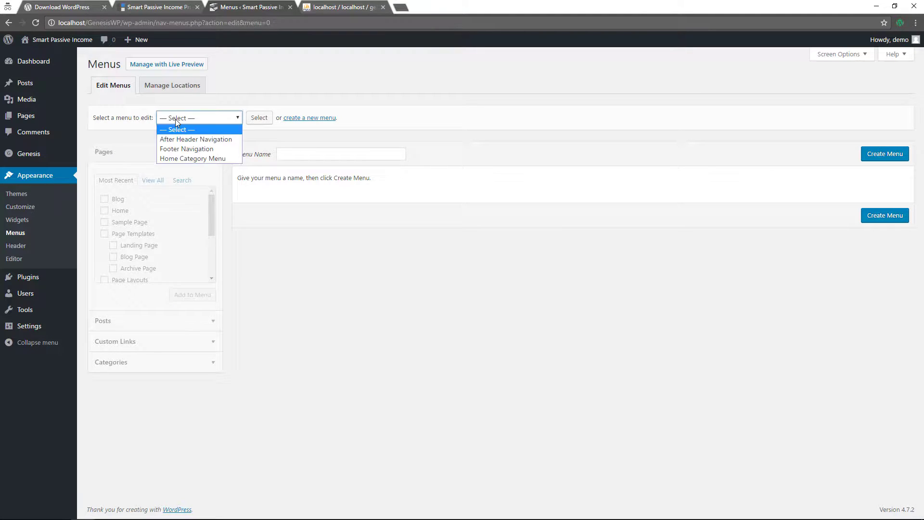
{"action": "left_click", "coordinate": [180, 137]}
{"action": "left_click", "coordinate": [249, 118]}
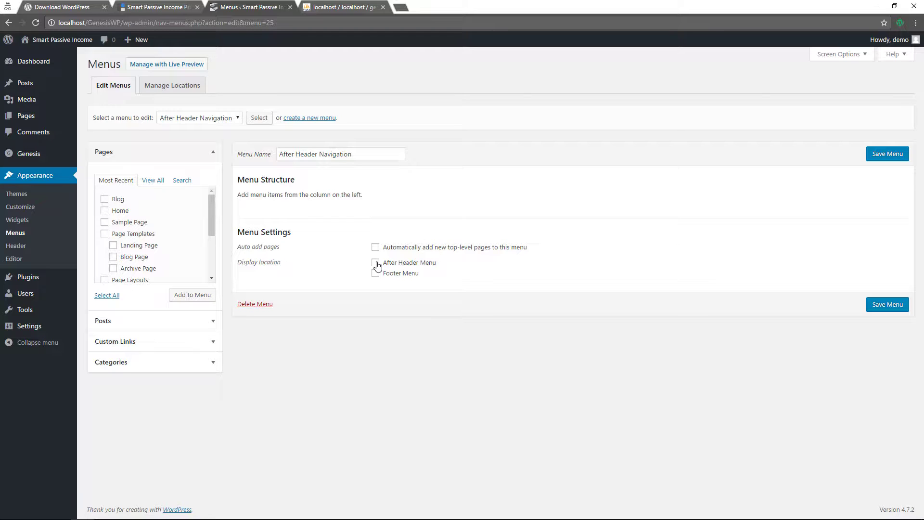
Add all pages, including Home and Blog, to the After Header Navigation menu
{"action": "left_click", "coordinate": [105, 210]}
{"action": "left_click", "coordinate": [111, 200]}
{"action": "scroll", "coordinate": [131, 257], "scroll_direction": "down", "scroll_amount": 2}
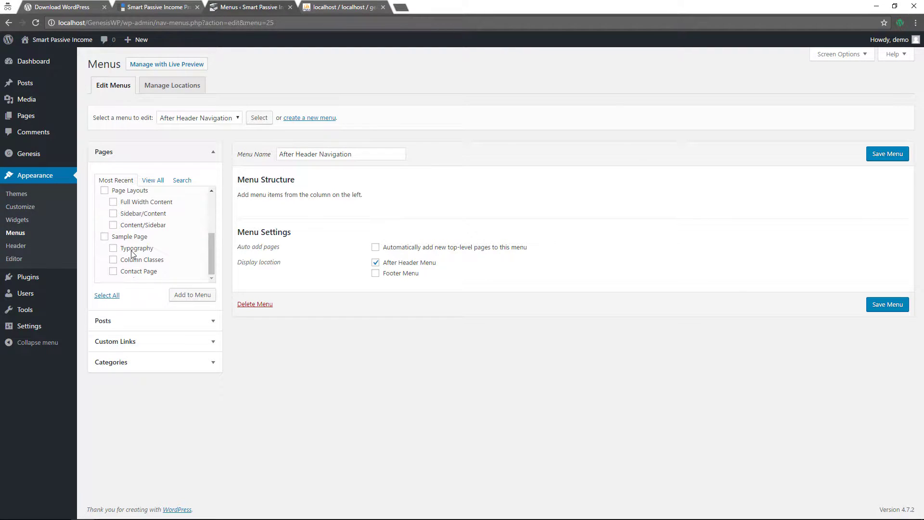
{"action": "left_click", "coordinate": [107, 296]}
{"action": "left_click", "coordinate": [195, 299]}
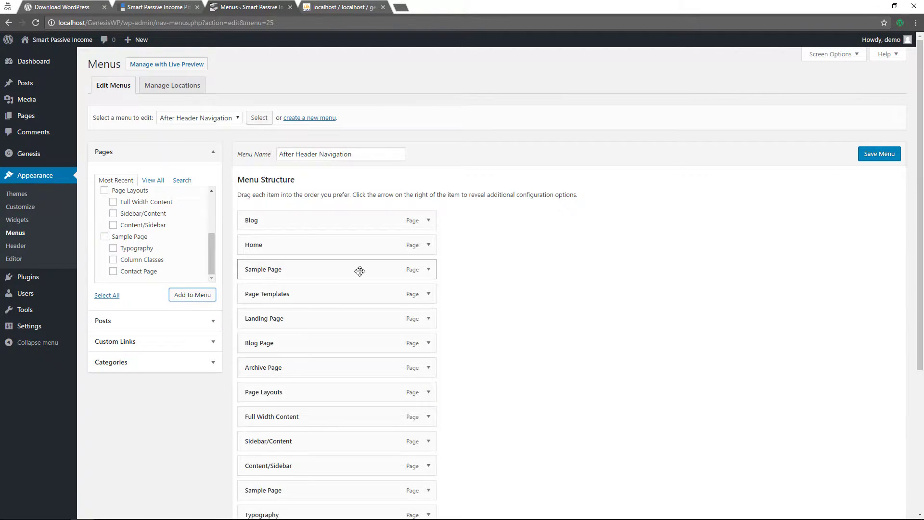
Put Home and Blog on top and nest Sample Page under Page Templates
{"action": "left_click_drag", "start_coordinate": [390, 245], "coordinate": [384, 219]}
{"action": "left_click_drag", "start_coordinate": [369, 271], "coordinate": [384, 292]}
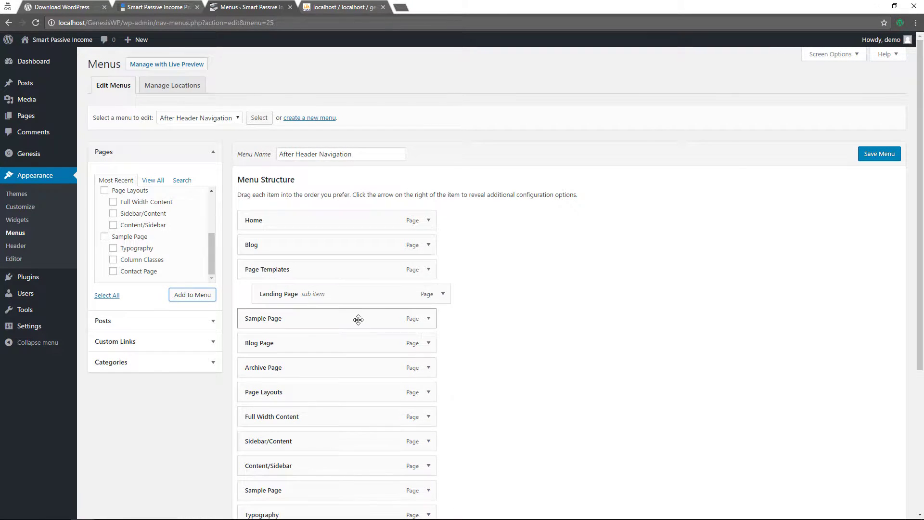
{"action": "left_click_drag", "start_coordinate": [358, 320], "coordinate": [365, 340]}
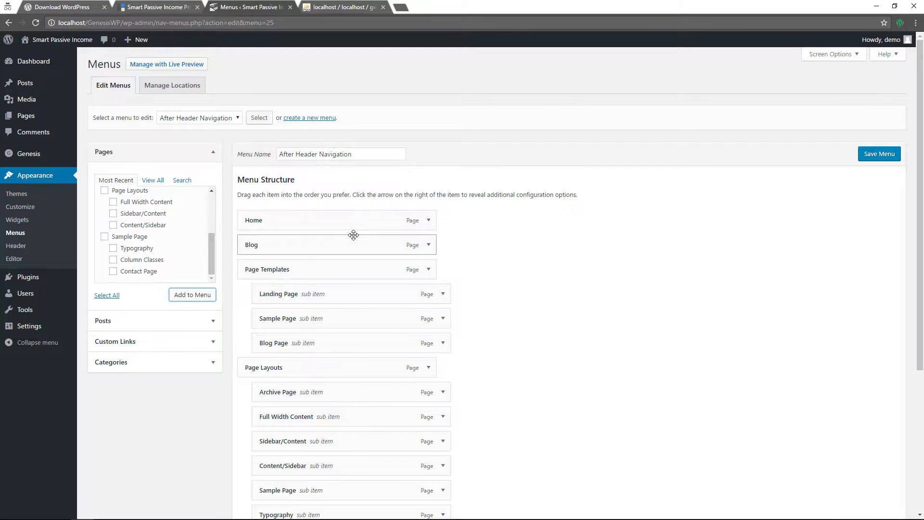
{"action": "left_click_drag", "start_coordinate": [352, 235], "coordinate": [315, 242]}
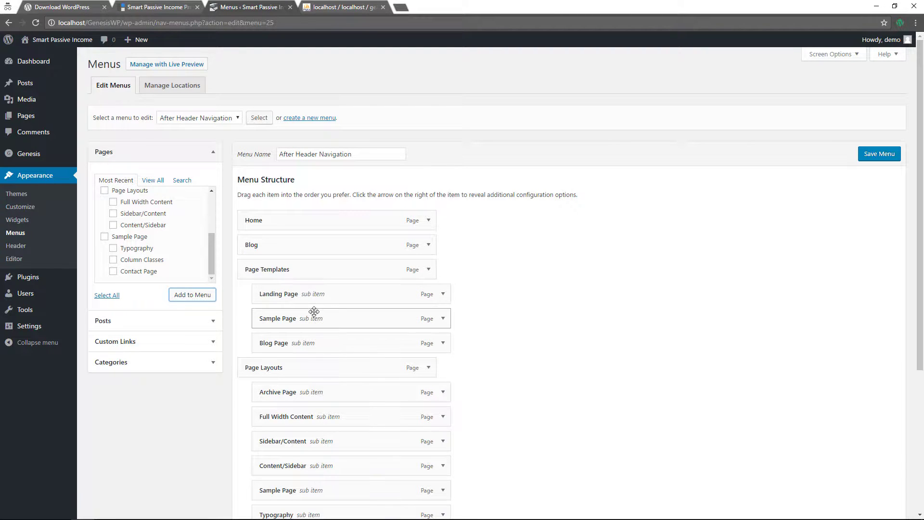
{"action": "scroll", "coordinate": [328, 313], "scroll_direction": "down", "scroll_amount": 2}
{"action": "scroll", "coordinate": [336, 313], "scroll_direction": "down", "scroll_amount": 2}
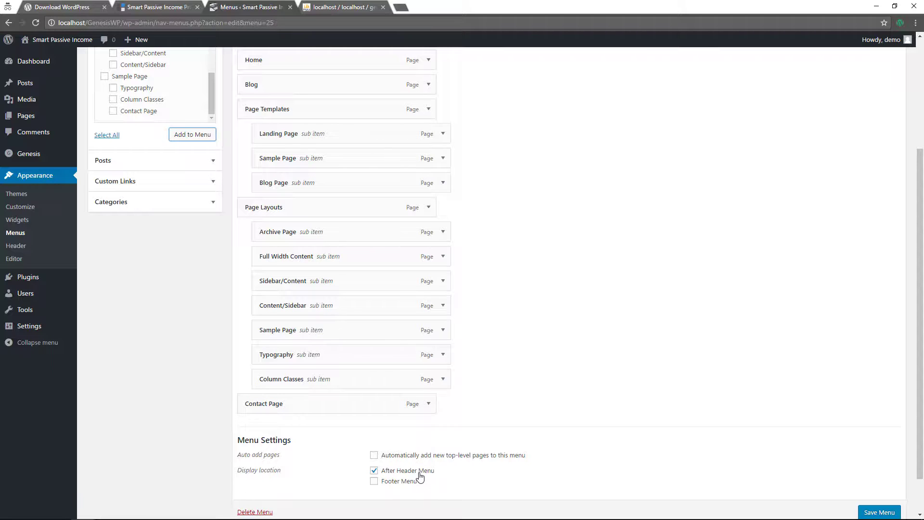
Save the menu and check its red navigation bar items on the live front page
{"action": "left_click", "coordinate": [874, 514]}
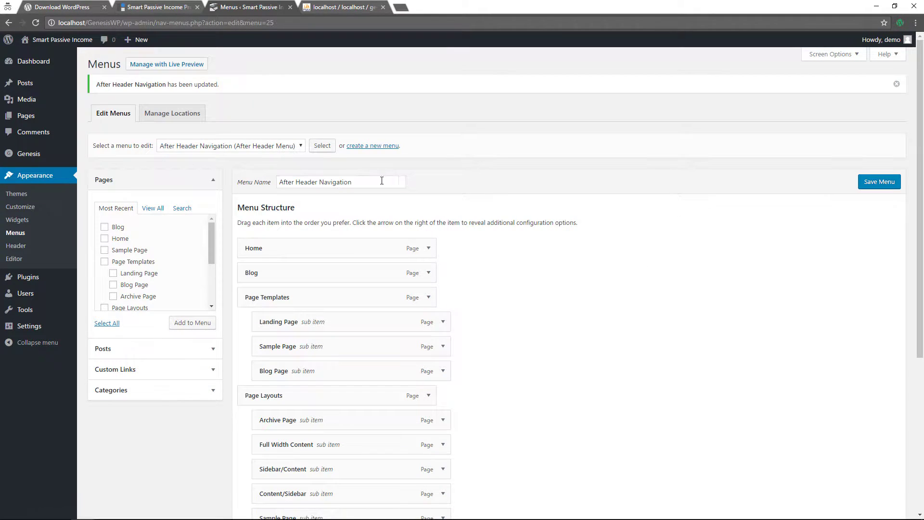
{"action": "left_click", "coordinate": [38, 59]}
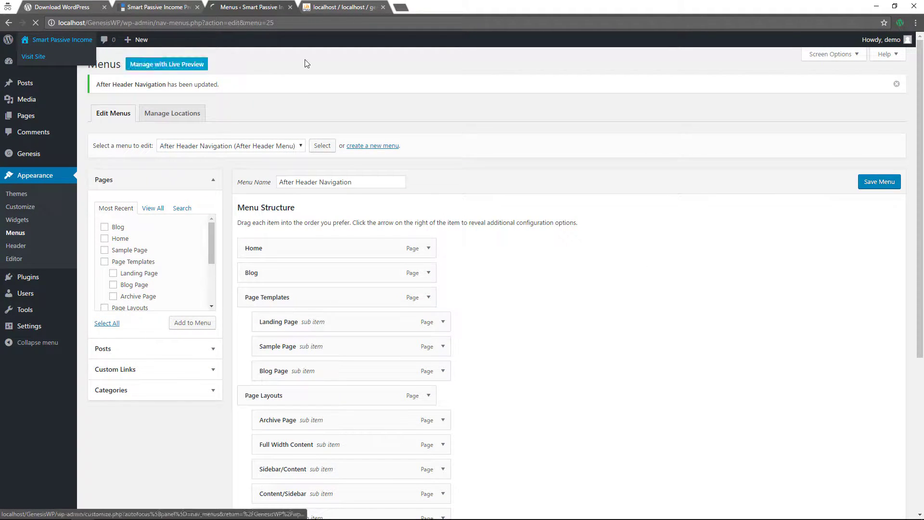
{"action": "scroll", "coordinate": [545, 157], "scroll_direction": "down", "scroll_amount": 5}
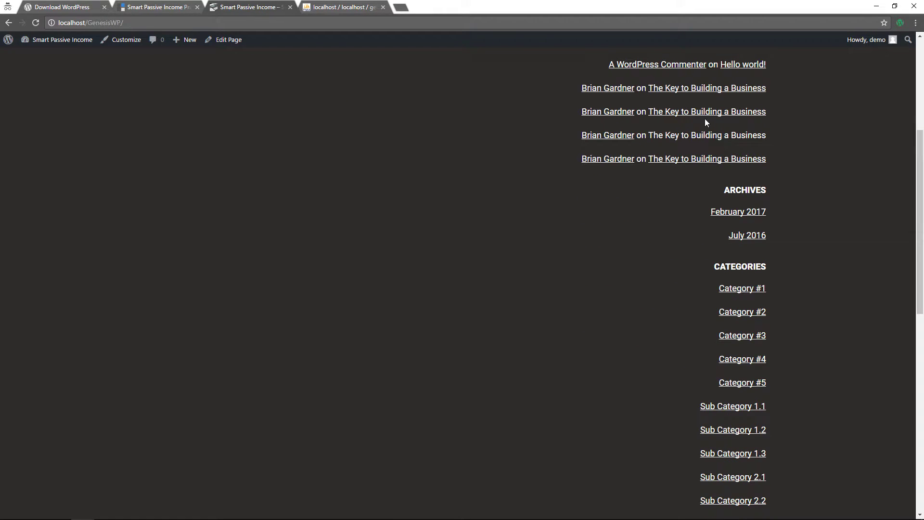
{"action": "scroll", "coordinate": [513, 308], "scroll_direction": "down", "scroll_amount": 10}
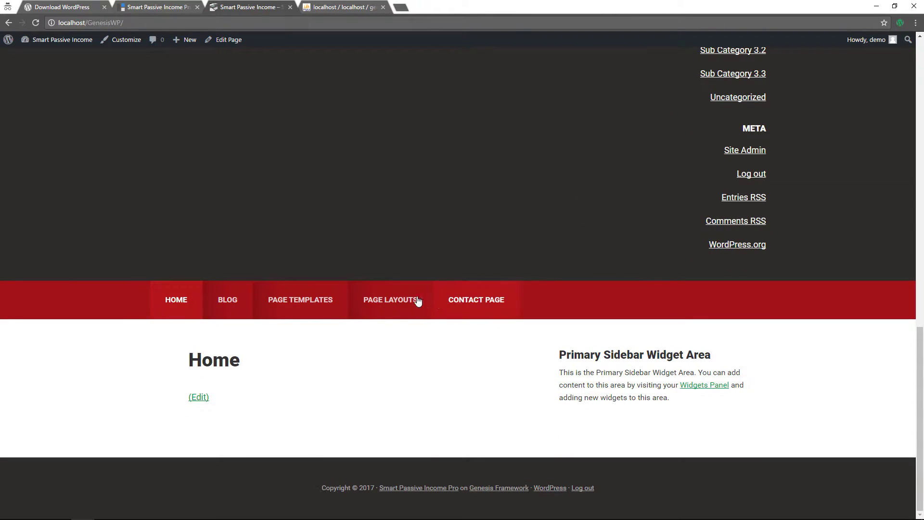
{"action": "mouse_move", "coordinate": [389, 302]}
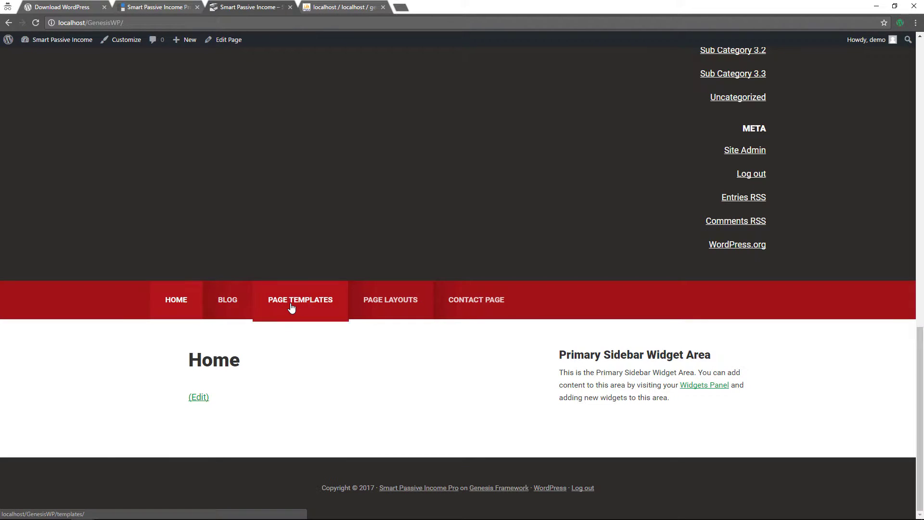
{"action": "mouse_move", "coordinate": [289, 308]}
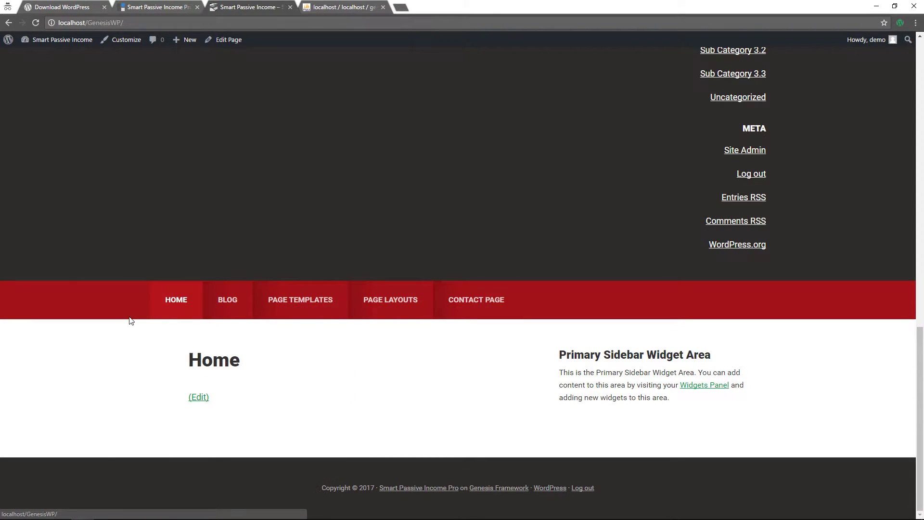
Move Search, Recent Posts, Archives, Categories and Meta from Header Right into the Primary Sidebar
{"action": "mouse_move", "coordinate": [62, 43]}
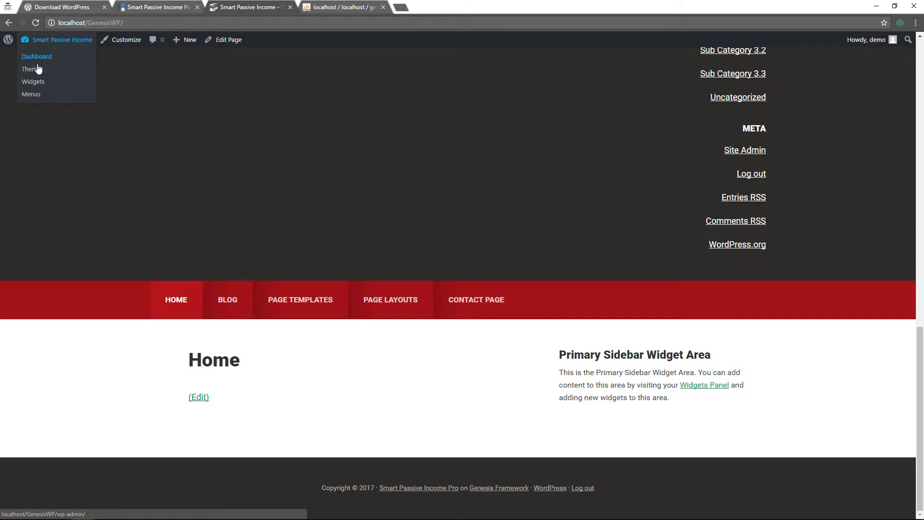
{"action": "left_click", "coordinate": [28, 83]}
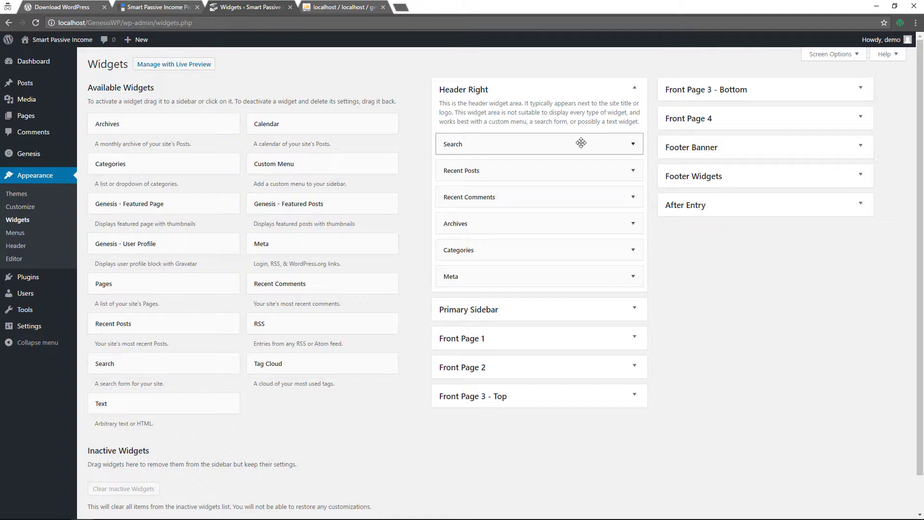
{"action": "left_click_drag", "start_coordinate": [584, 140], "coordinate": [579, 316]}
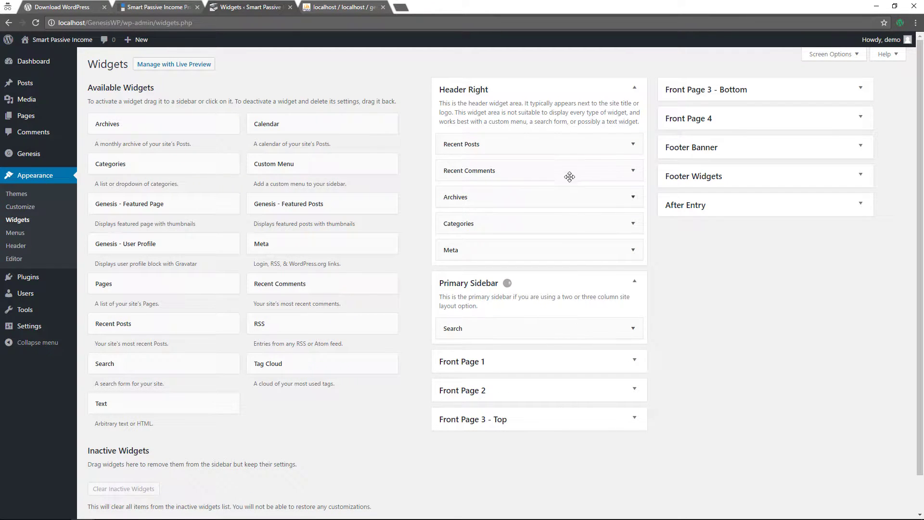
{"action": "left_click_drag", "start_coordinate": [552, 145], "coordinate": [553, 355]}
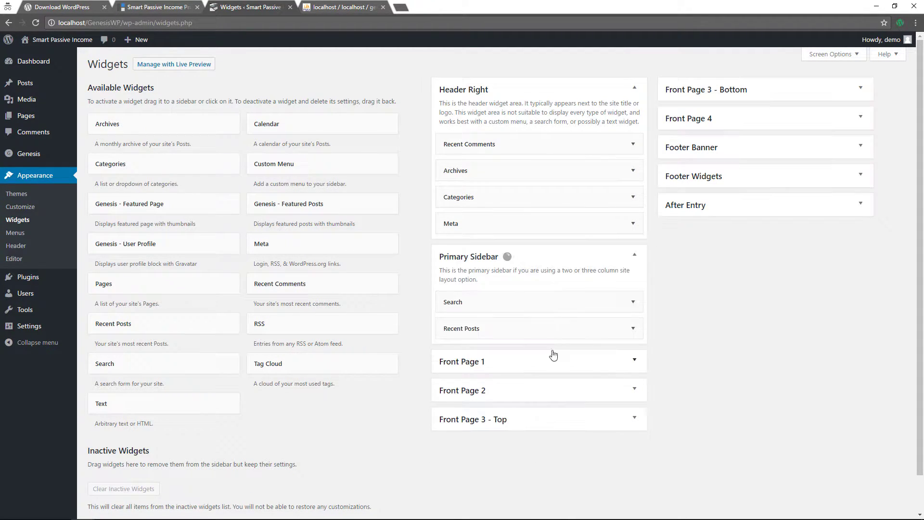
{"action": "left_click", "coordinate": [632, 145]}
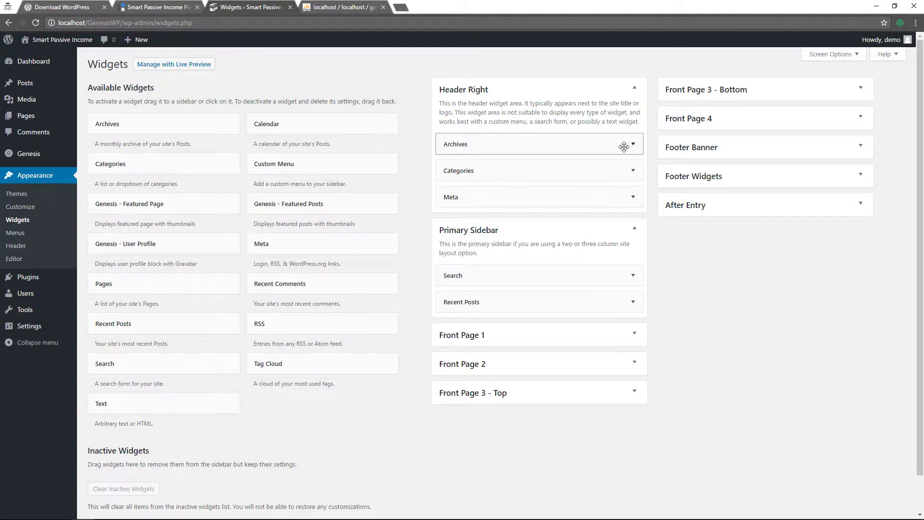
{"action": "left_click_drag", "start_coordinate": [621, 145], "coordinate": [620, 326]}
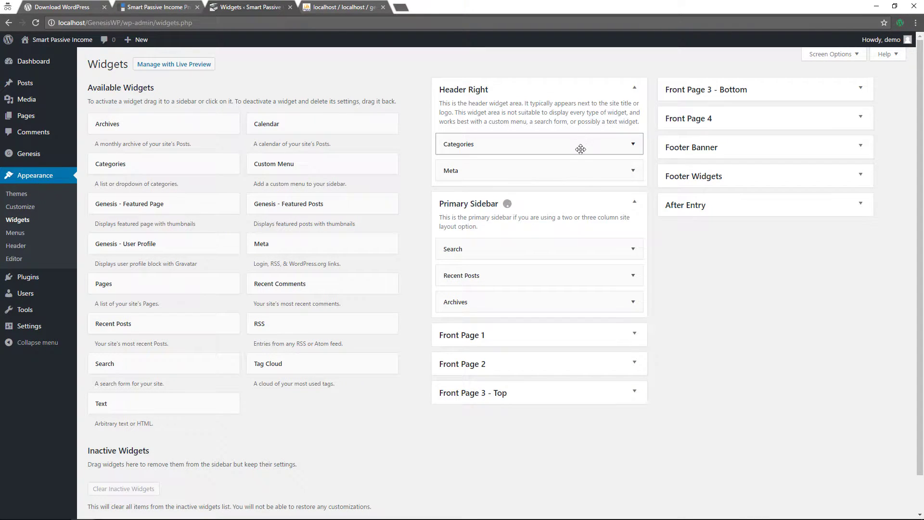
{"action": "left_click_drag", "start_coordinate": [579, 144], "coordinate": [577, 333]}
{"action": "left_click_drag", "start_coordinate": [625, 145], "coordinate": [616, 331]}
Delete the Meta, Categories and Archives widgets, then view the live sidebar
{"action": "left_click", "coordinate": [633, 311]}
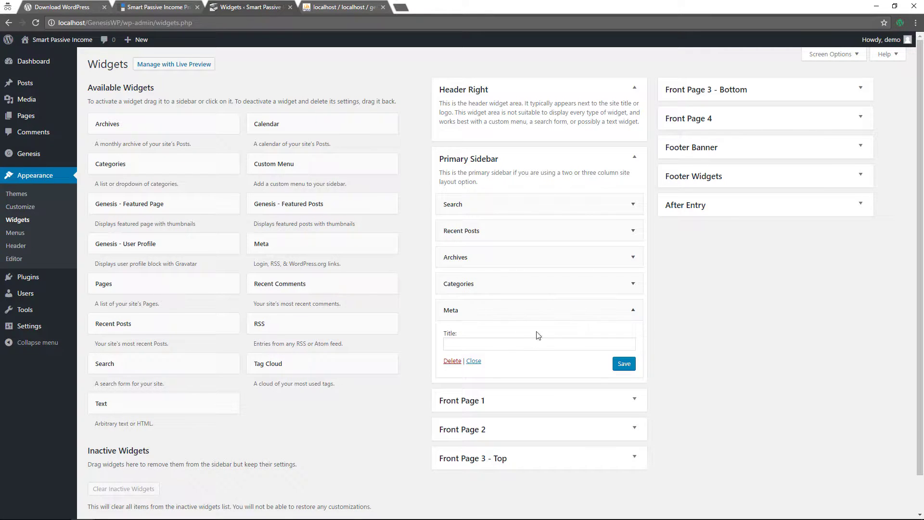
{"action": "left_click", "coordinate": [634, 284]}
{"action": "left_click", "coordinate": [452, 370]}
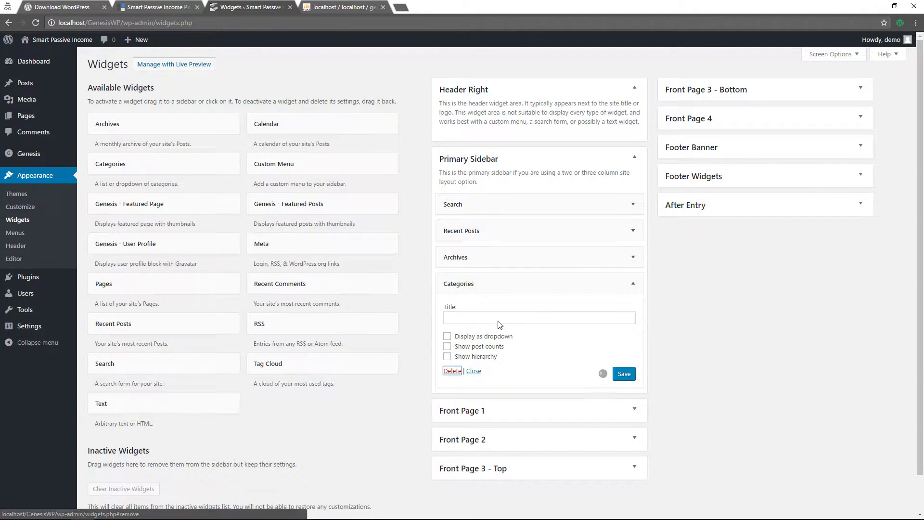
{"action": "left_click", "coordinate": [631, 258]}
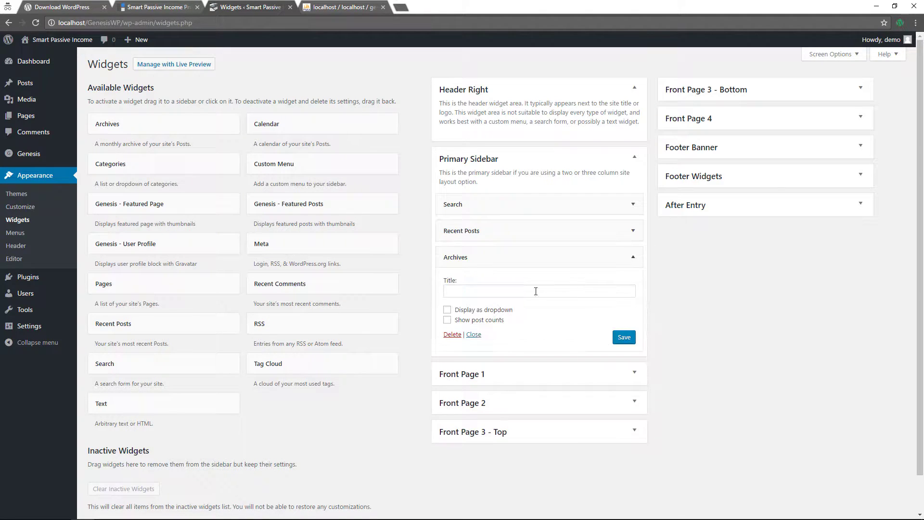
{"action": "left_click", "coordinate": [453, 334]}
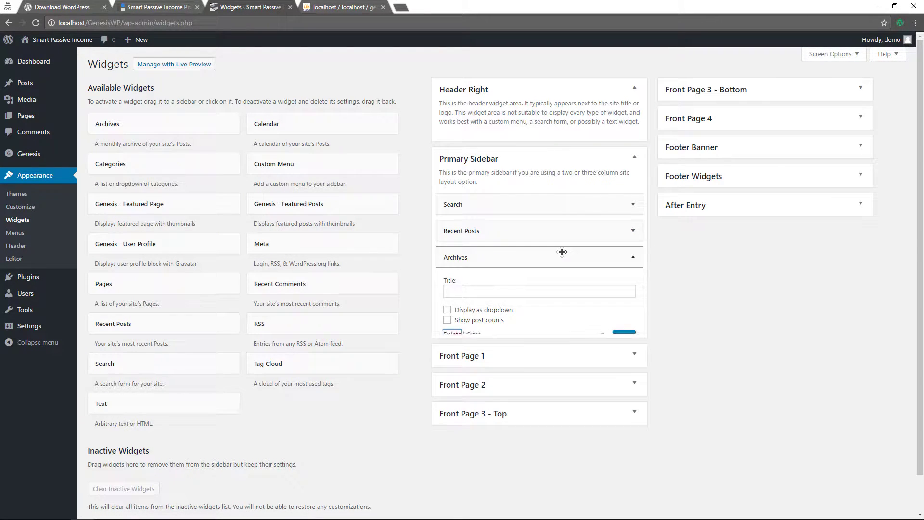
{"action": "left_click", "coordinate": [41, 61]}
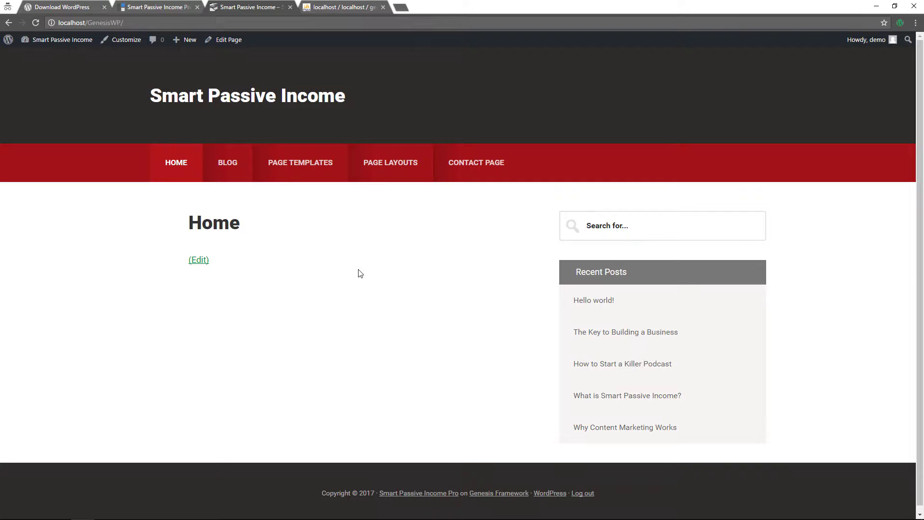
Return to the Widgets admin page from the site-name dropdown
{"action": "mouse_move", "coordinate": [63, 46]}
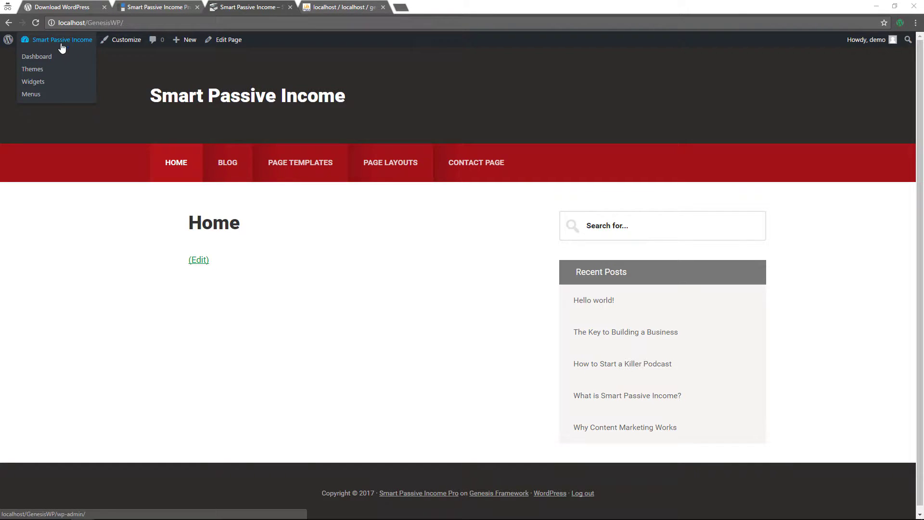
{"action": "left_click", "coordinate": [36, 81]}
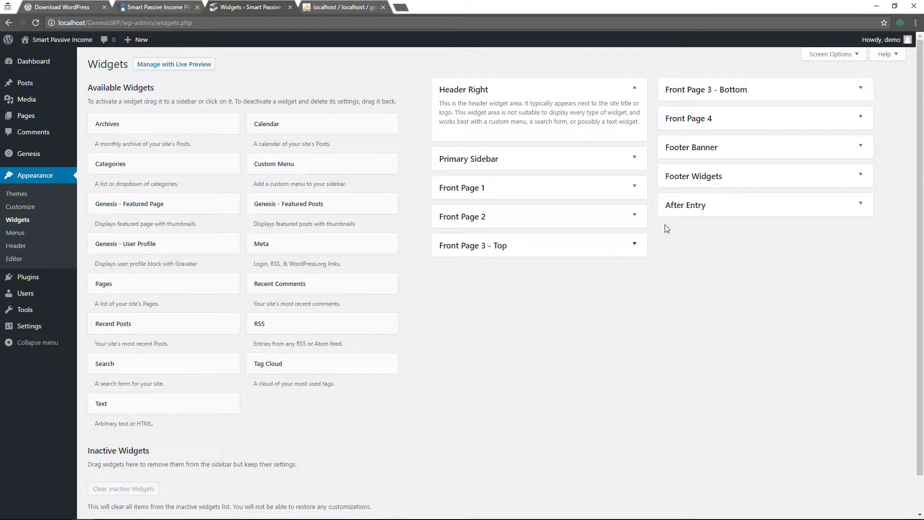
Add a Custom Menu widget to Front Page 1 showing Home Category Menu, and save it
{"action": "left_click", "coordinate": [635, 192]}
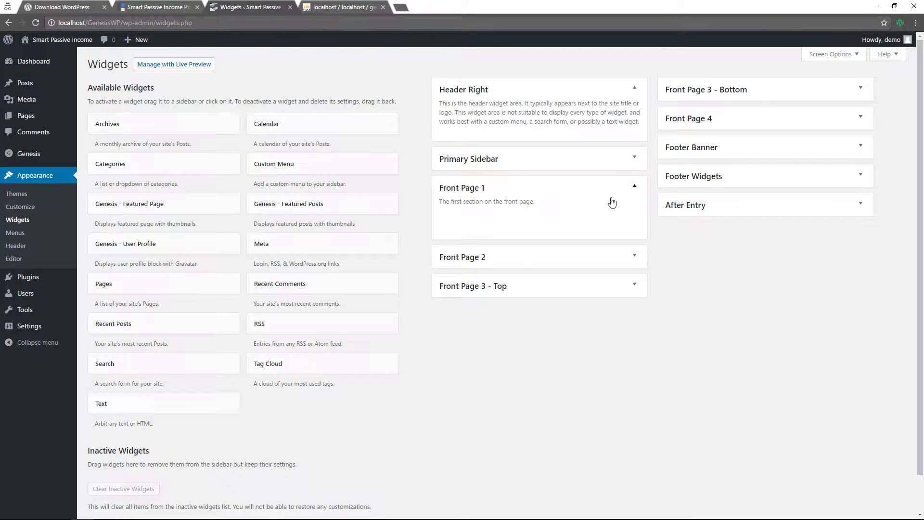
{"action": "left_click", "coordinate": [635, 159]}
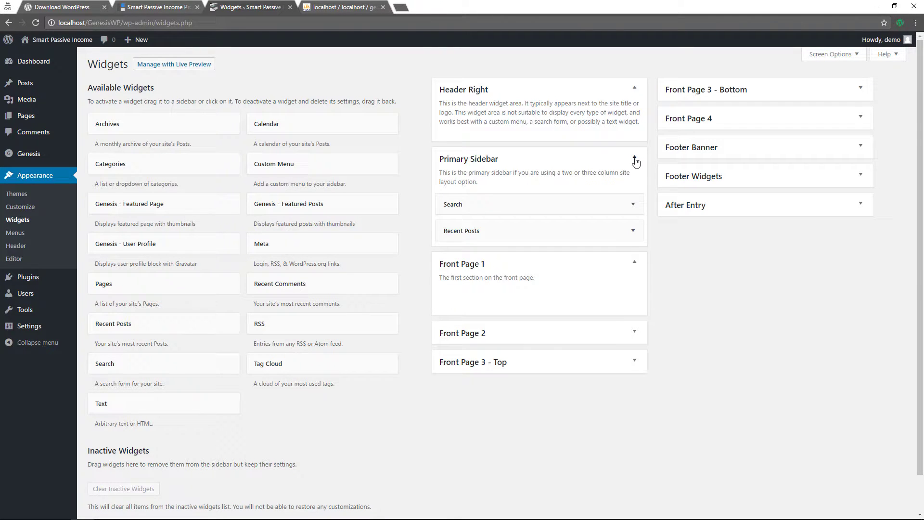
{"action": "left_click", "coordinate": [635, 160]}
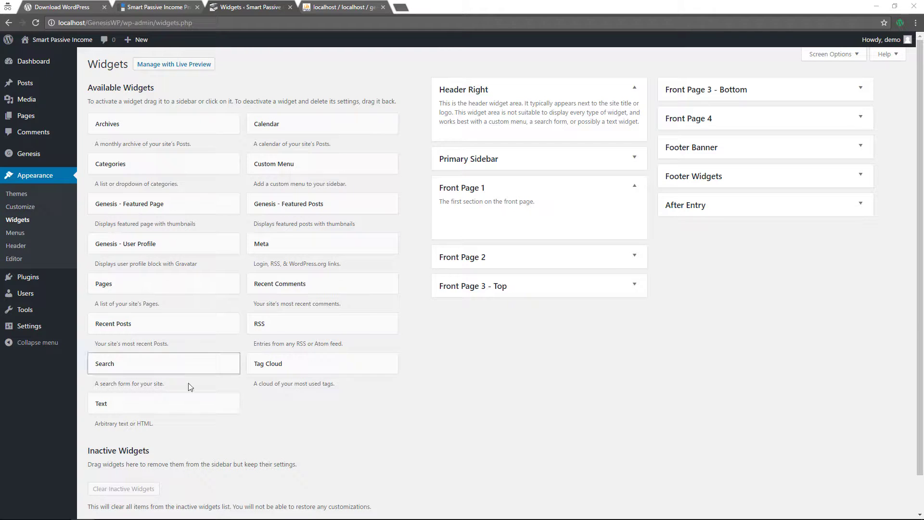
{"action": "left_click_drag", "start_coordinate": [190, 404], "coordinate": [533, 224]}
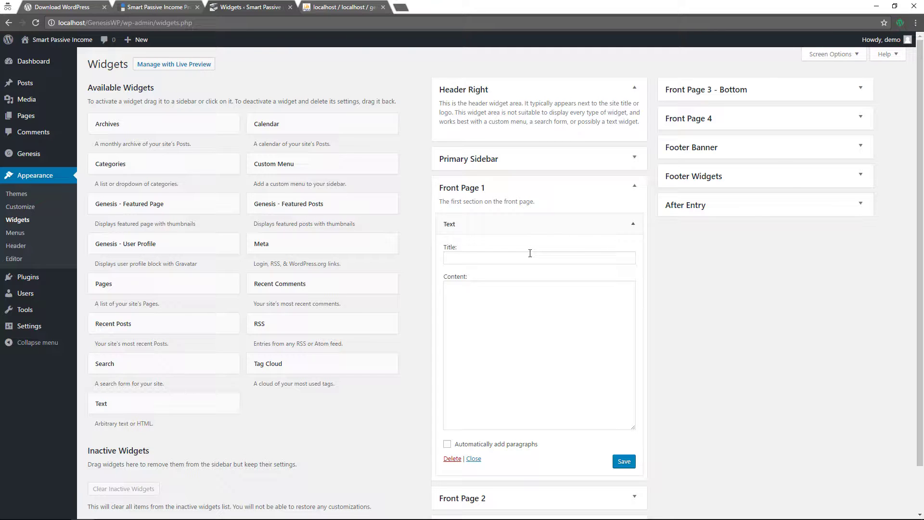
{"action": "left_click", "coordinate": [452, 458]}
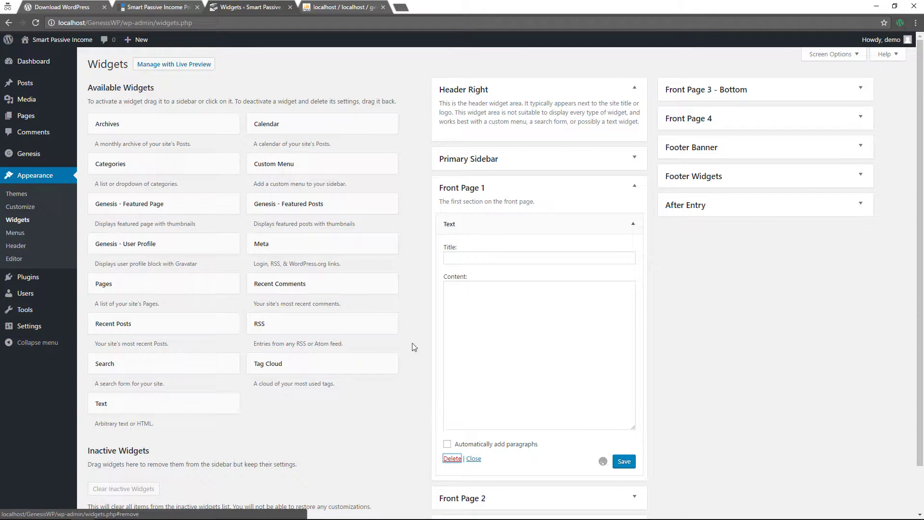
{"action": "left_click_drag", "start_coordinate": [309, 173], "coordinate": [516, 247]}
{"action": "left_click", "coordinate": [481, 264]}
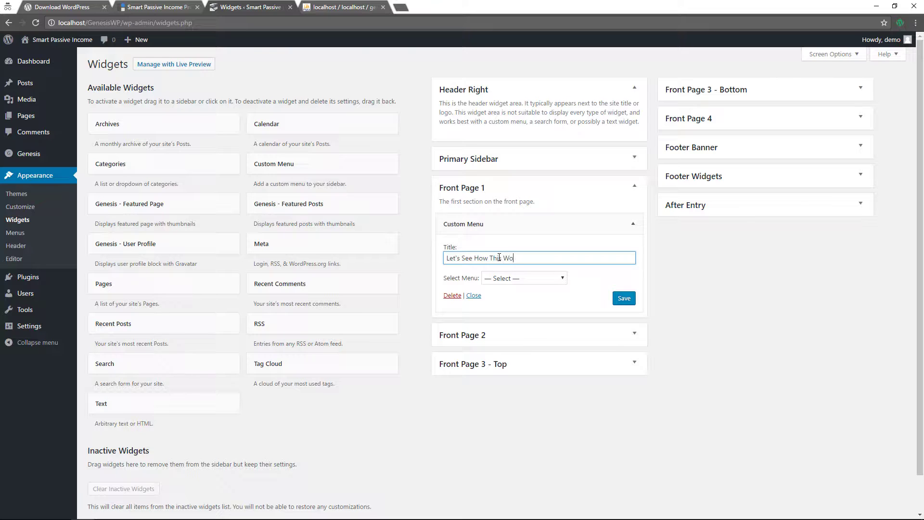
{"action": "left_click", "coordinate": [504, 284]}
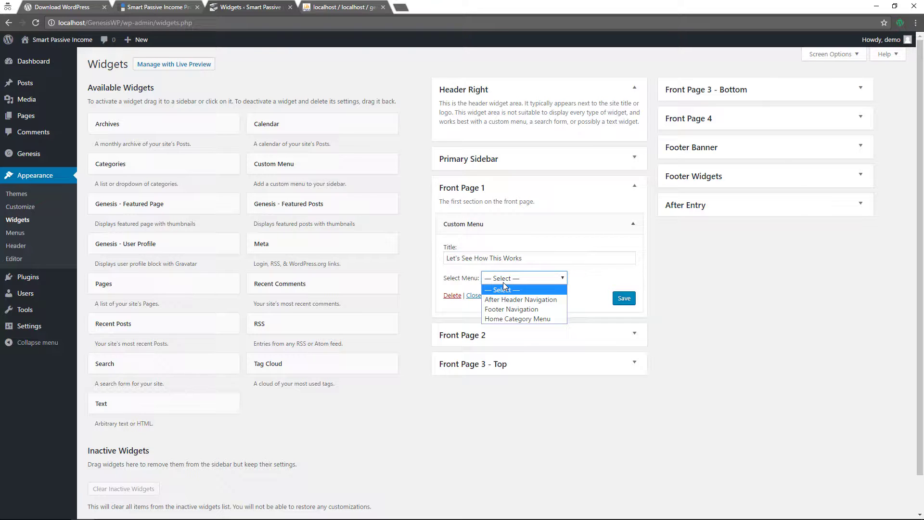
{"action": "left_click", "coordinate": [516, 319]}
{"action": "left_click", "coordinate": [622, 299]}
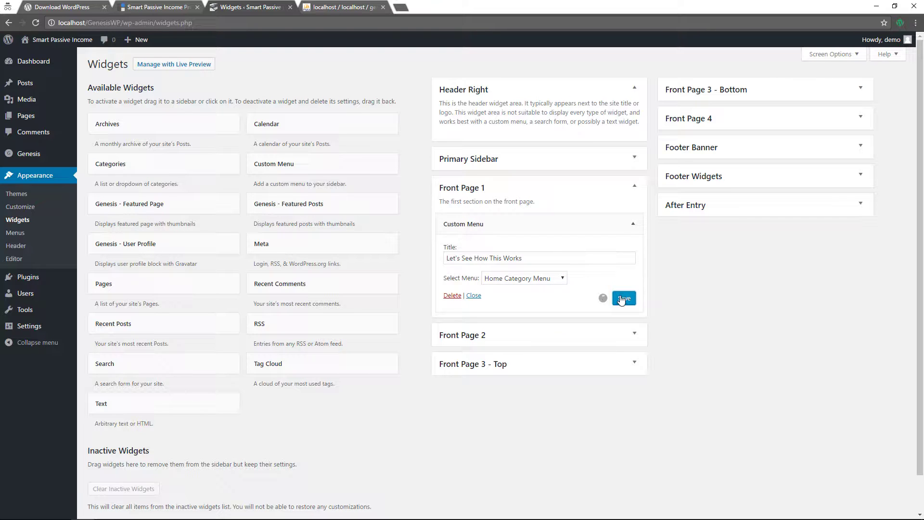
{"action": "left_click", "coordinate": [16, 233]}
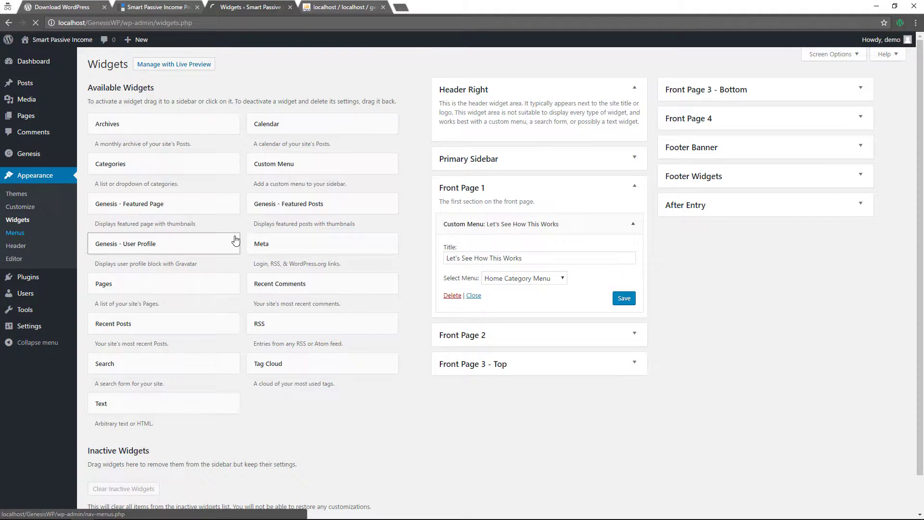
Load Home Category Menu for editing on the Menus screen
{"action": "scroll", "coordinate": [383, 254], "scroll_direction": "down", "scroll_amount": 1}
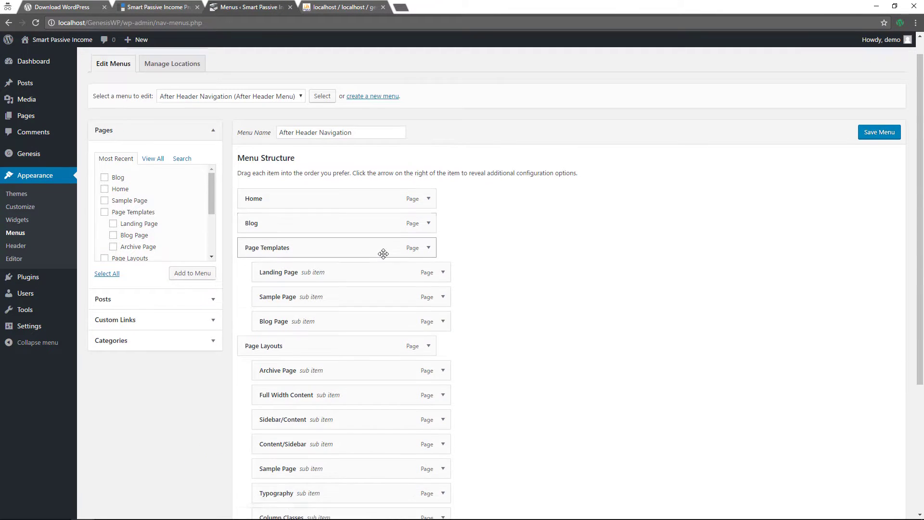
{"action": "scroll", "coordinate": [383, 253], "scroll_direction": "up", "scroll_amount": 1}
{"action": "left_click", "coordinate": [275, 117]}
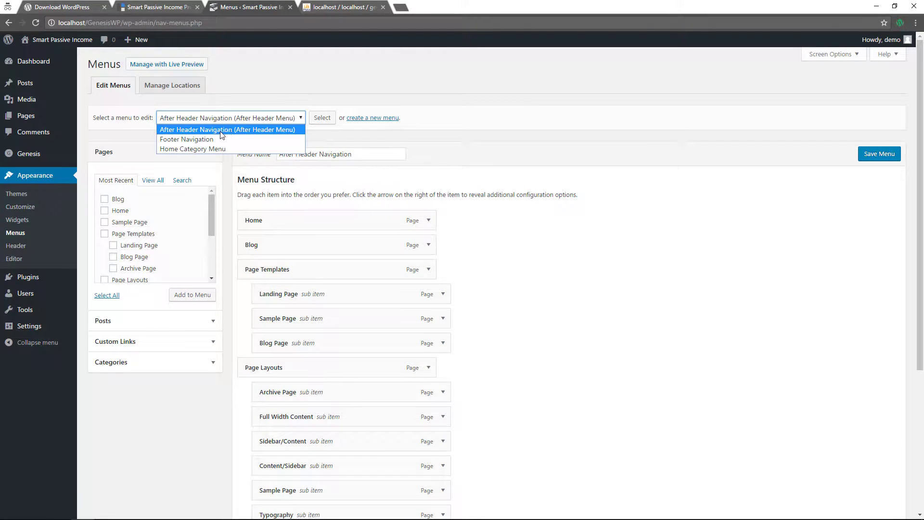
{"action": "left_click", "coordinate": [195, 150]}
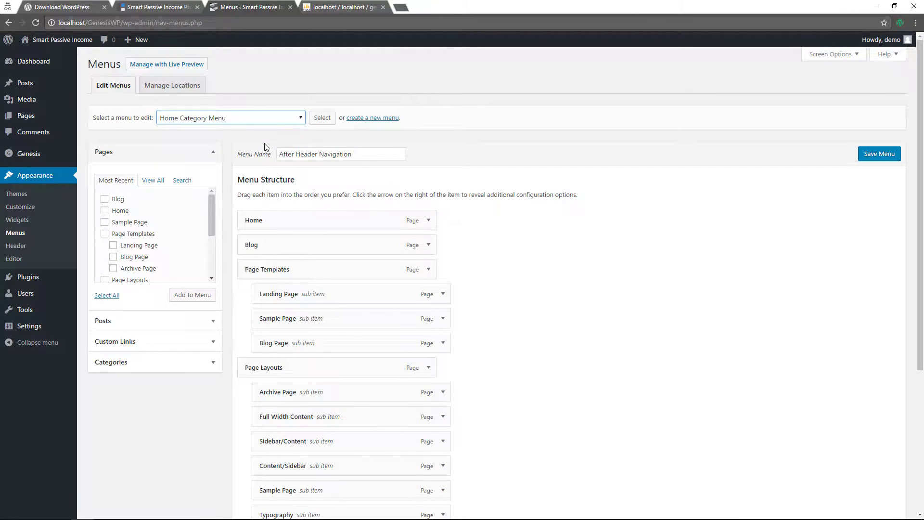
{"action": "left_click", "coordinate": [316, 120]}
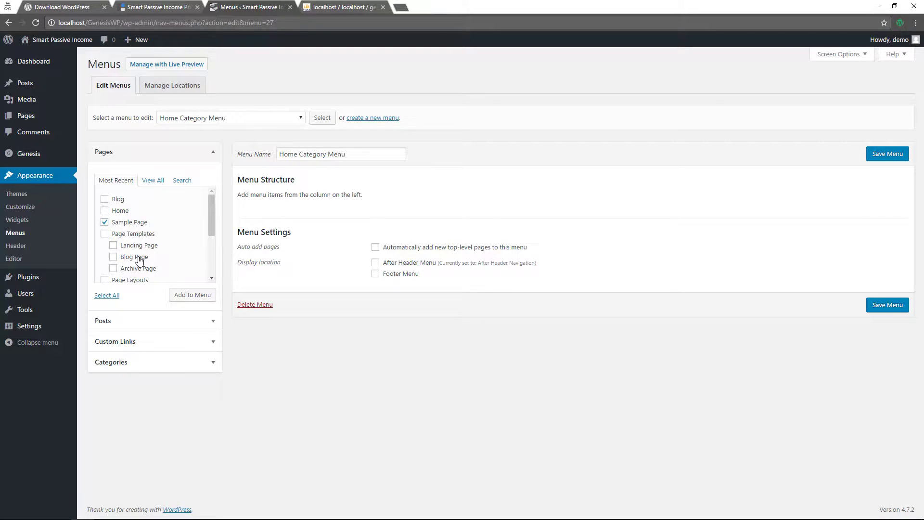
Add Full Width Content, Sidebar/Content and Content/Sidebar to the menu and save it
{"action": "scroll", "coordinate": [139, 260], "scroll_direction": "down", "scroll_amount": 2}
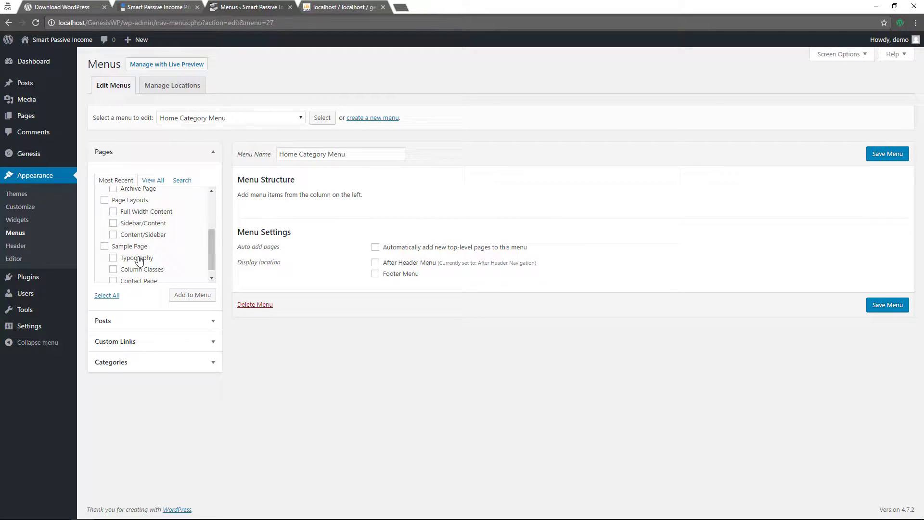
{"action": "left_click", "coordinate": [154, 215]}
{"action": "left_click", "coordinate": [154, 224]}
{"action": "left_click", "coordinate": [153, 236]}
{"action": "scroll", "coordinate": [154, 241], "scroll_direction": "up", "scroll_amount": 2}
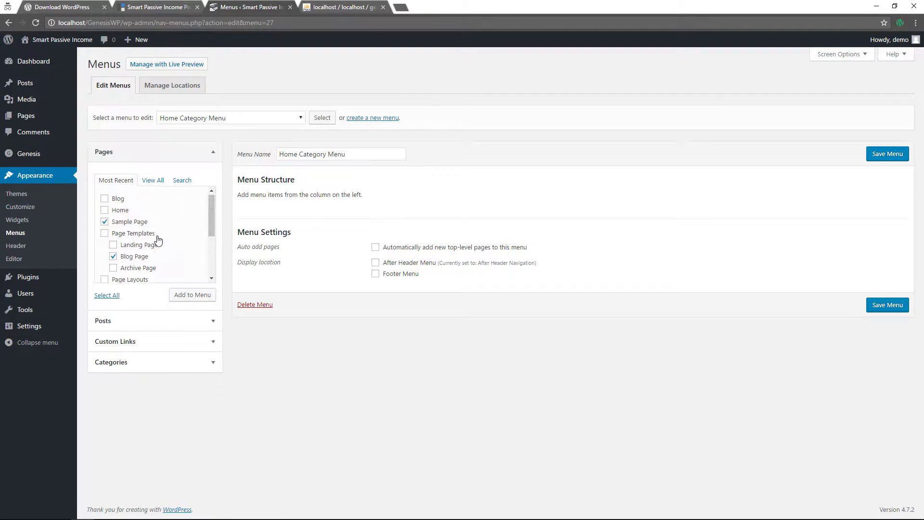
{"action": "left_click", "coordinate": [104, 222]}
{"action": "scroll", "coordinate": [144, 224], "scroll_direction": "down", "scroll_amount": 2}
{"action": "scroll", "coordinate": [130, 220], "scroll_direction": "up", "scroll_amount": 2}
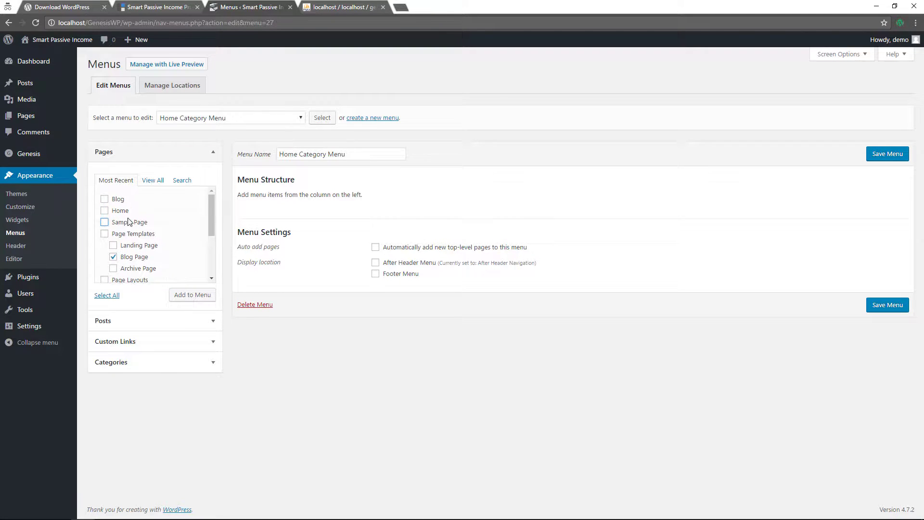
{"action": "left_click", "coordinate": [114, 256]}
{"action": "left_click", "coordinate": [187, 296]}
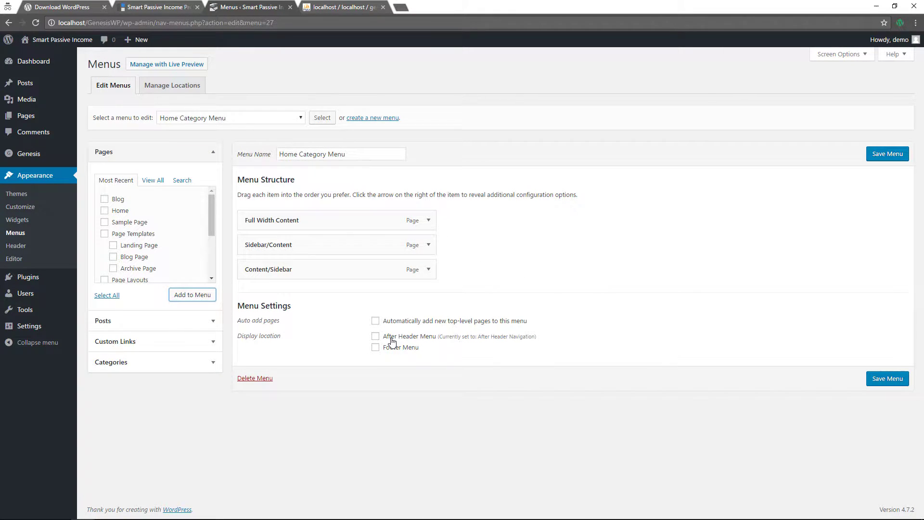
{"action": "left_click", "coordinate": [874, 155]}
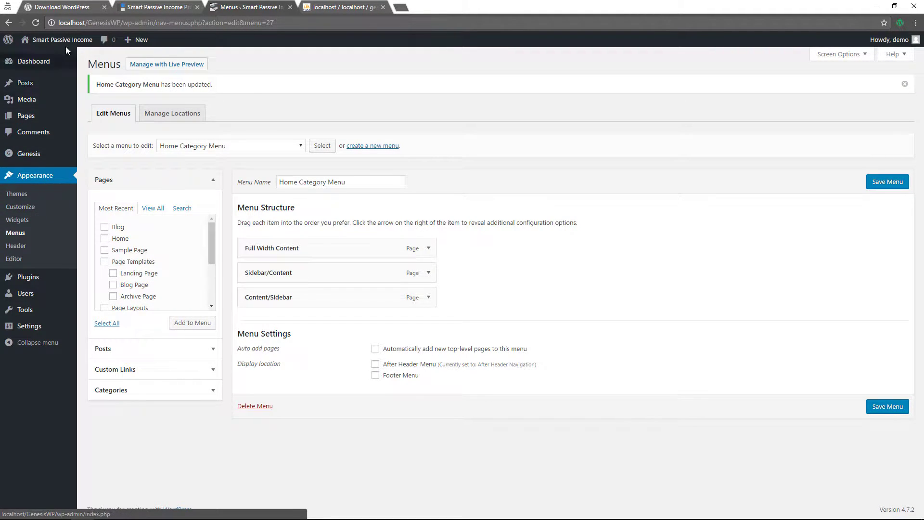
{"action": "left_click", "coordinate": [18, 220]}
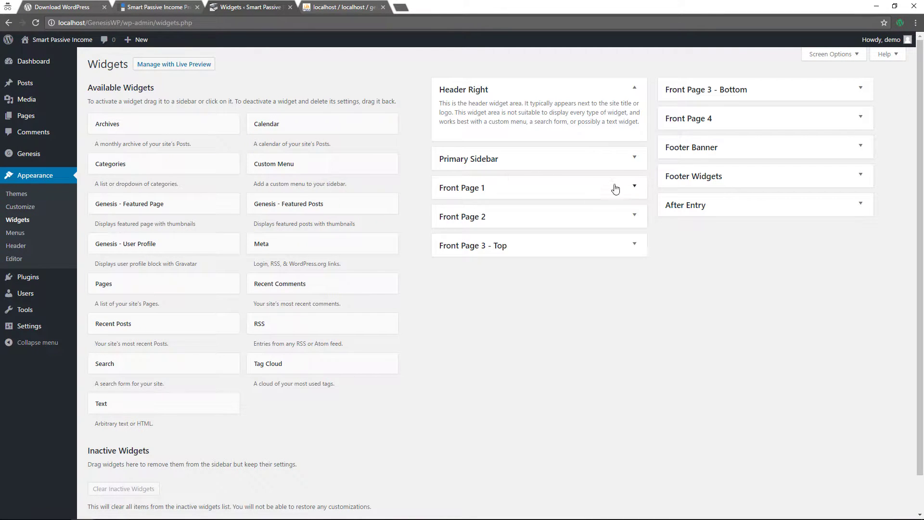
Check the Front Page 1 custom menu widget, then view the red section on the live front page
{"action": "left_click", "coordinate": [631, 191]}
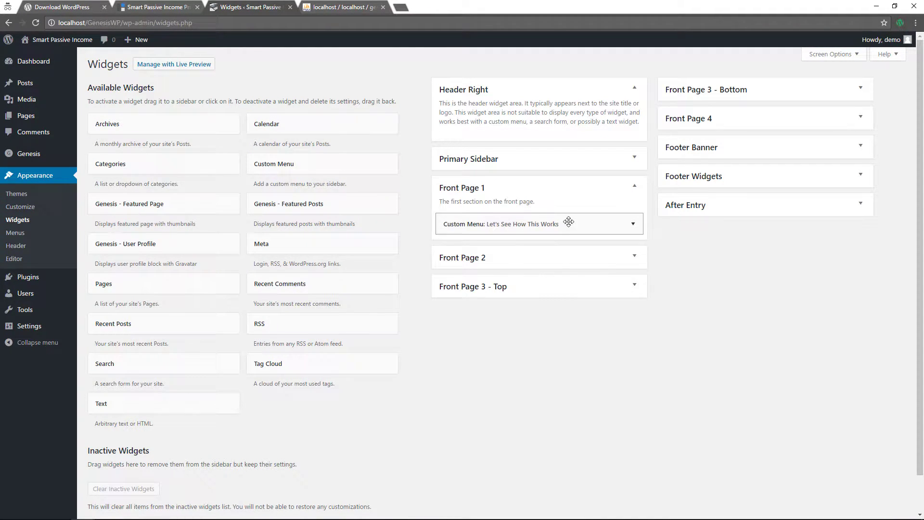
{"action": "left_click", "coordinate": [531, 233]}
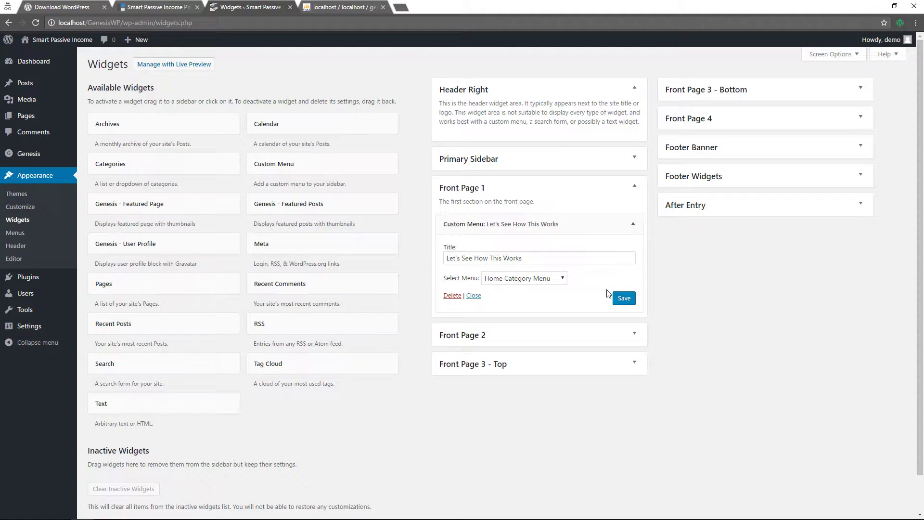
{"action": "left_click", "coordinate": [42, 56]}
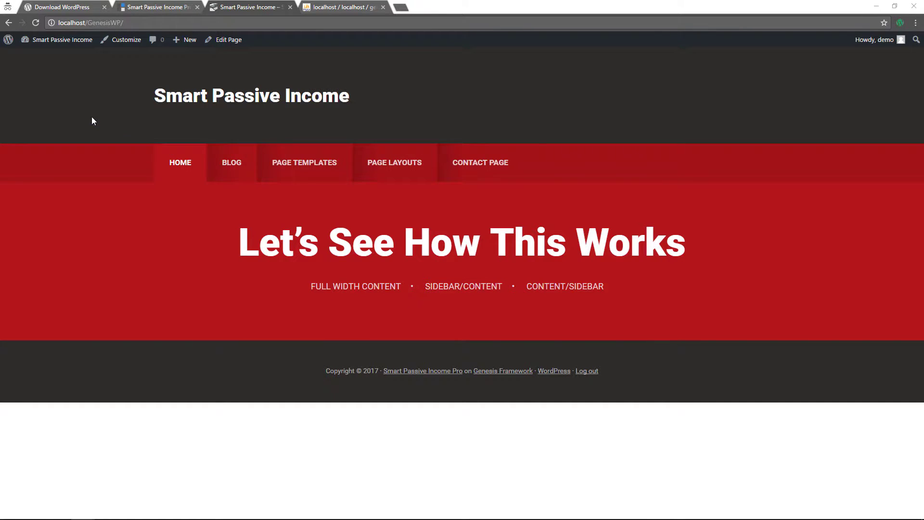
Launch the theme Customizer for the Smart Passive Income site from the admin bar
{"action": "left_click", "coordinate": [119, 40]}
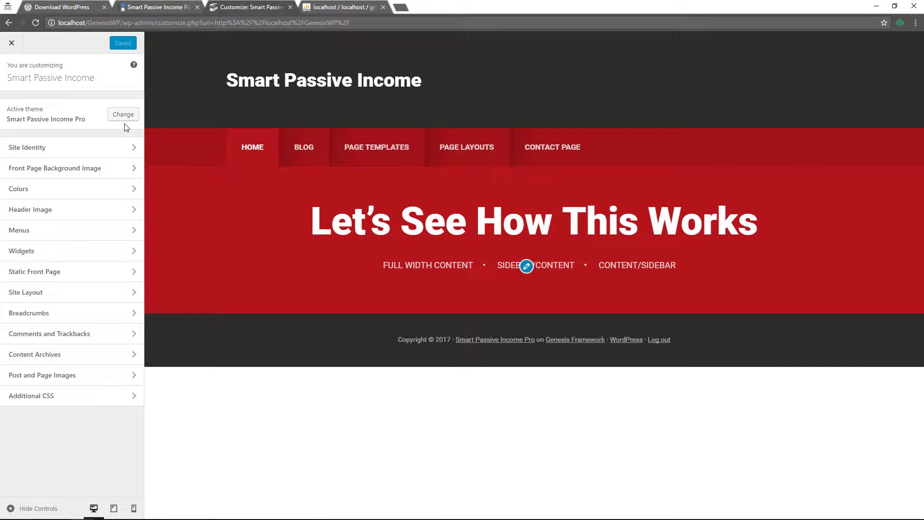
Add a Text widget to Front Page 2 containing the creative-entrepreneurs blurb and green Get Started button markup
{"action": "left_click", "coordinate": [85, 255]}
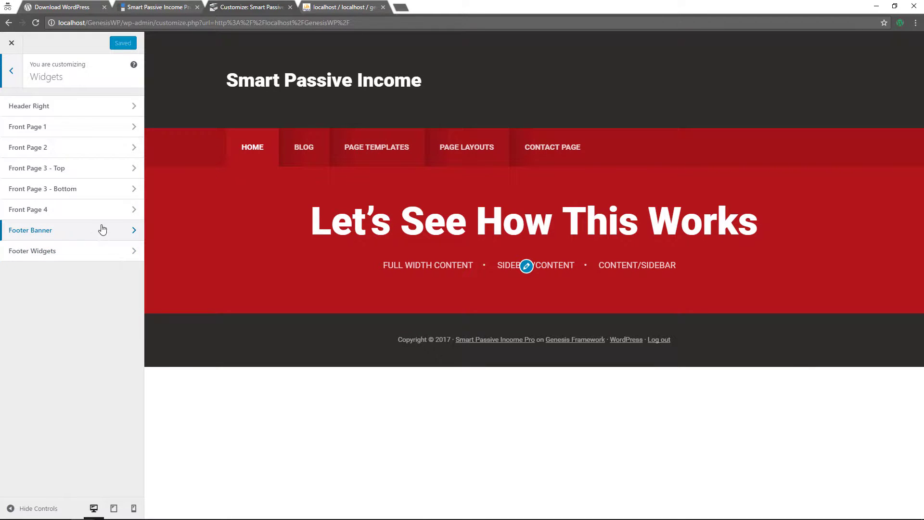
{"action": "left_click", "coordinate": [88, 147]}
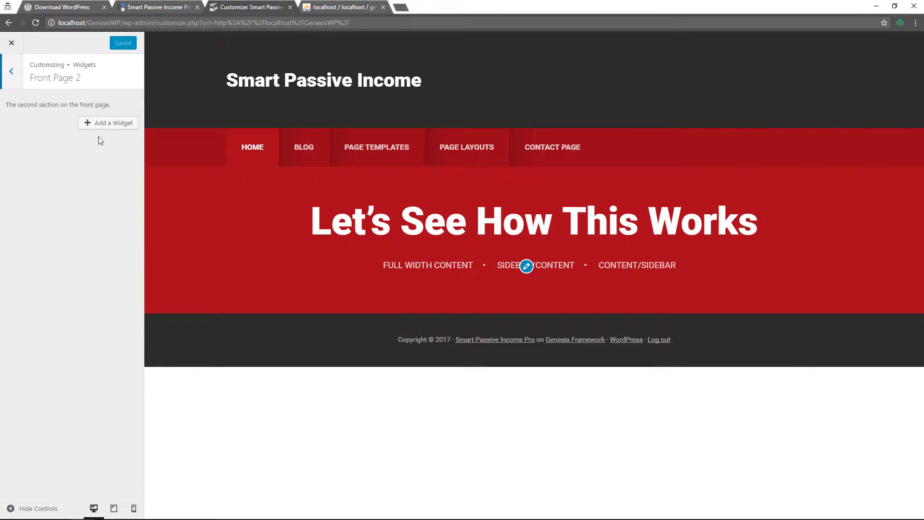
{"action": "left_click", "coordinate": [113, 131]}
{"action": "scroll", "coordinate": [209, 466], "scroll_direction": "down", "scroll_amount": 5}
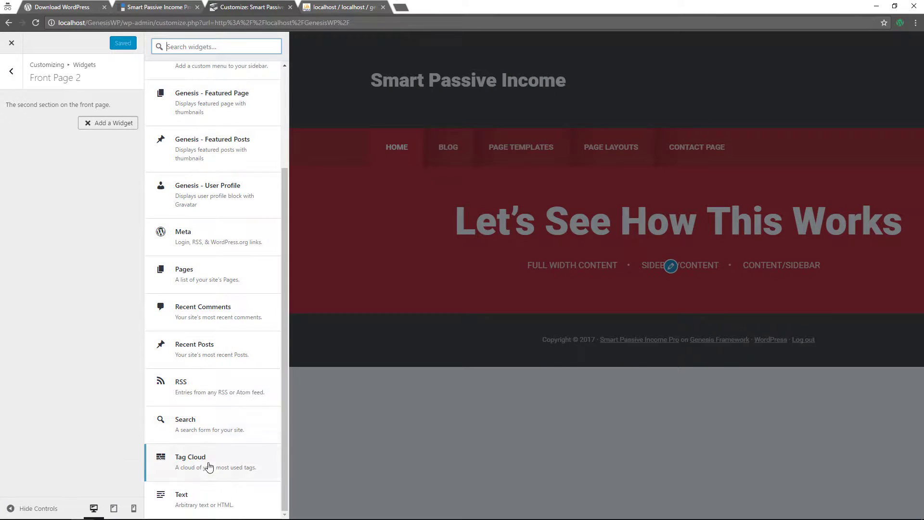
{"action": "left_click", "coordinate": [196, 503]}
{"action": "left_click", "coordinate": [59, 209]}
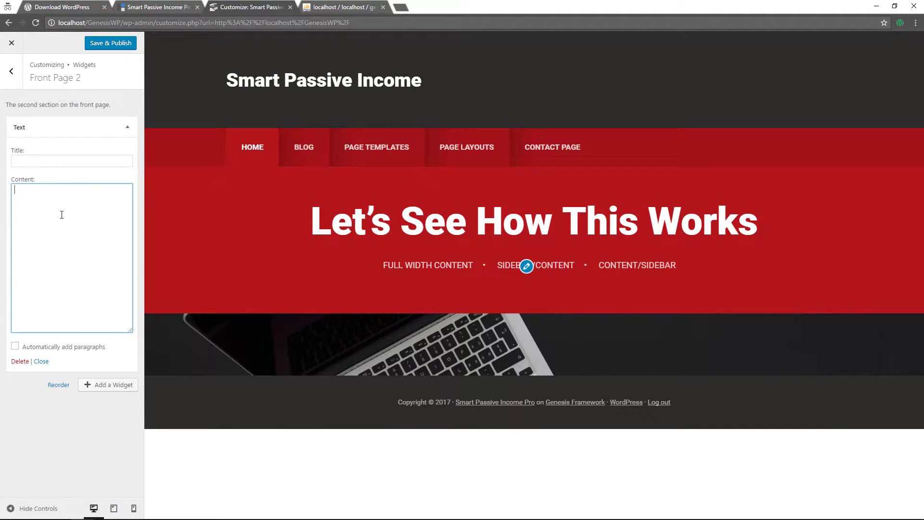
{"action": "type", "text": "We help creative entrepreneurs build their digital business by focusing on 3 key elements of a successful platform — design, content + strategy.  <a href=\"#\" class=\"button\">Get Started</a>"}
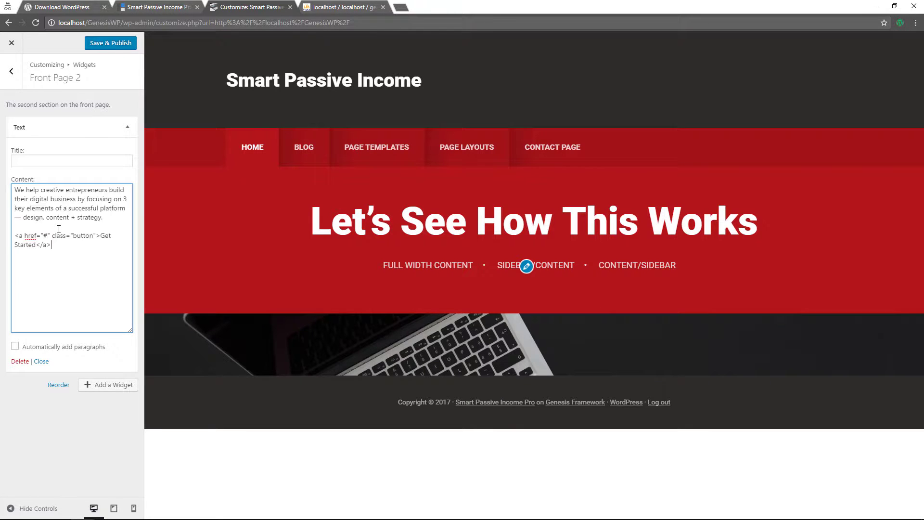
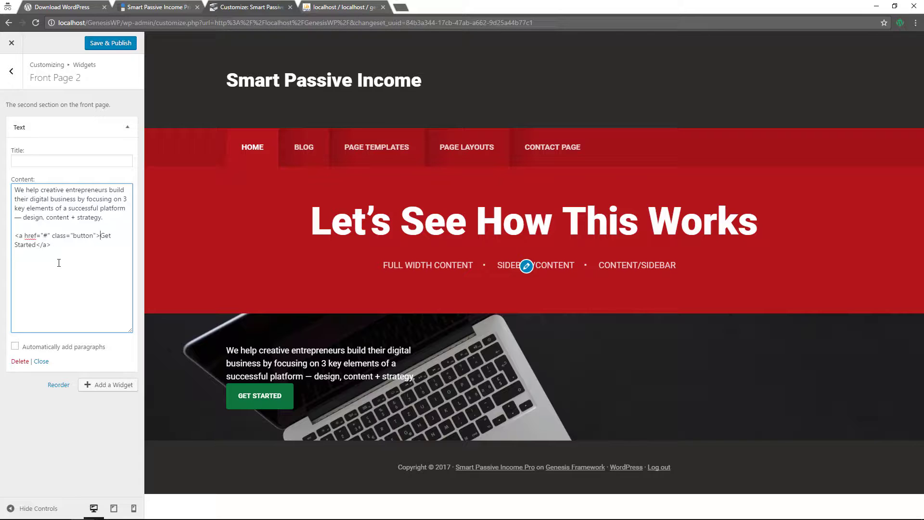
Turn on automatic paragraphs for the Front Page 2 Text widget and publish the changes
{"action": "left_click", "coordinate": [15, 346]}
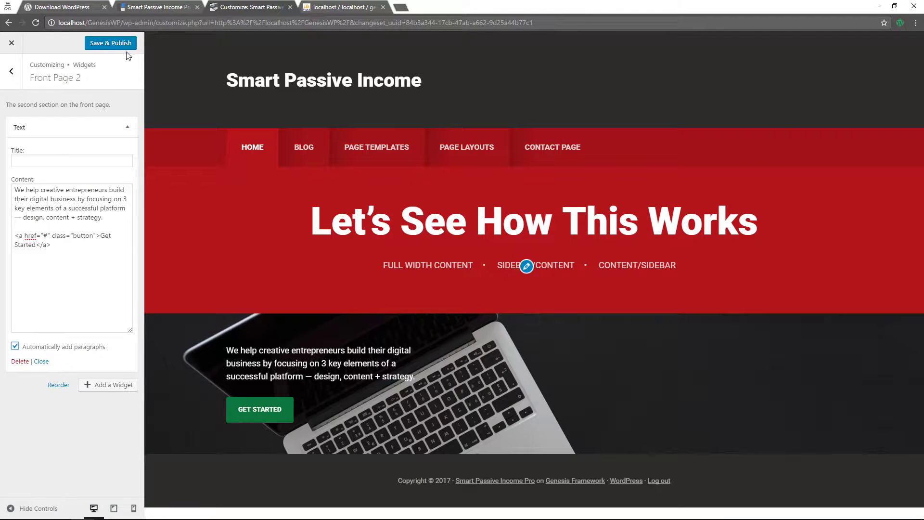
{"action": "left_click", "coordinate": [123, 45]}
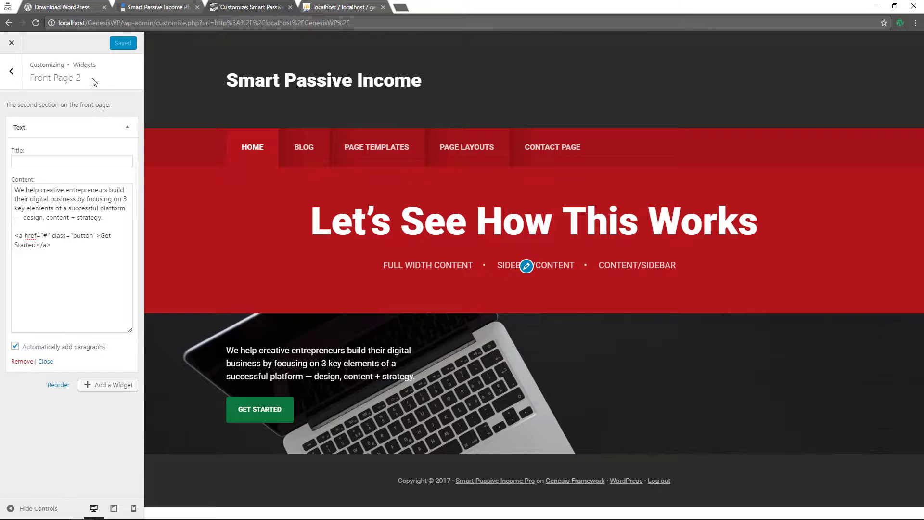
{"action": "left_click", "coordinate": [11, 42]}
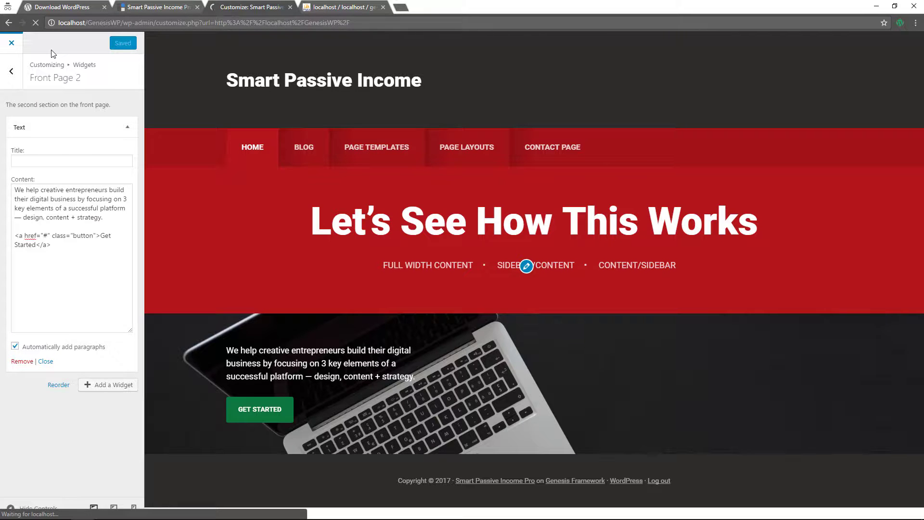
Test the GET STARTED button on the live front page, then return to the Customizer
{"action": "scroll", "coordinate": [215, 212], "scroll_direction": "down", "scroll_amount": 3}
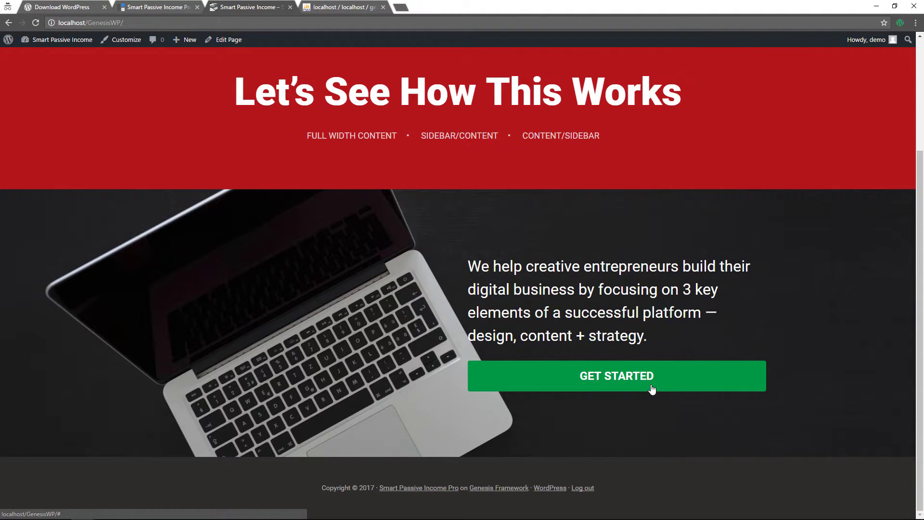
{"action": "left_click", "coordinate": [652, 389]}
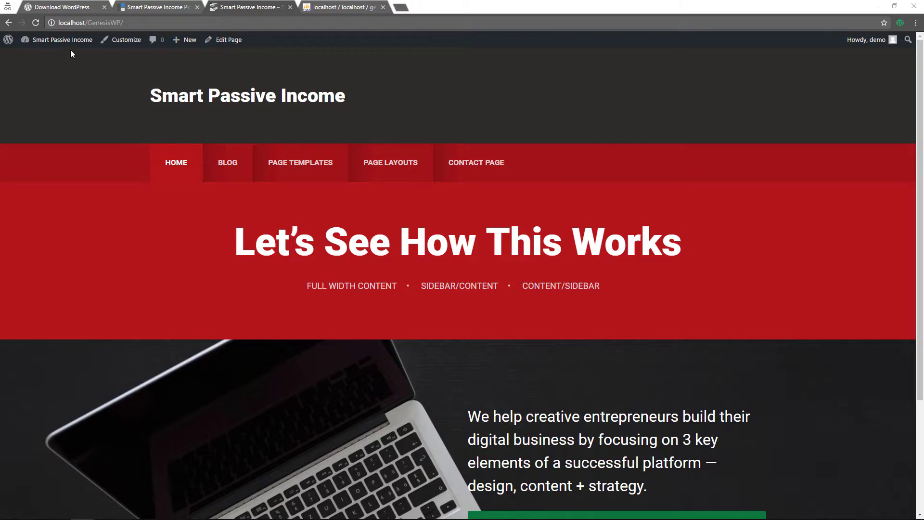
{"action": "left_click", "coordinate": [131, 40]}
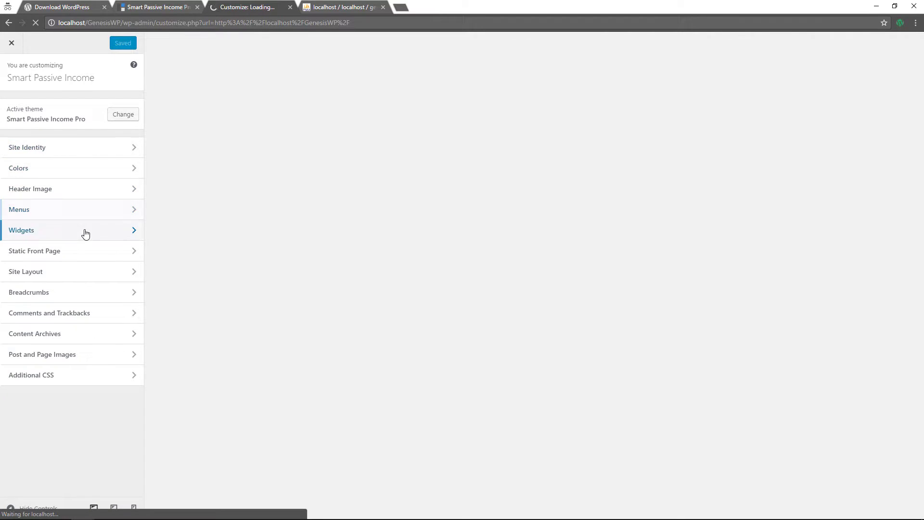
Add a Text widget to Front Page 3 - Top with the h2 heading 'Essential Tools for Digital Marketers'
{"action": "left_click", "coordinate": [85, 233]}
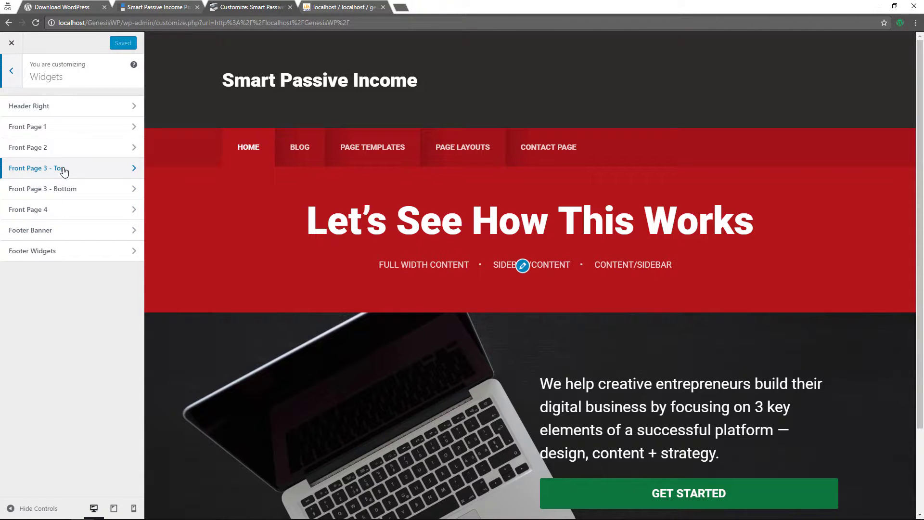
{"action": "left_click", "coordinate": [69, 171]}
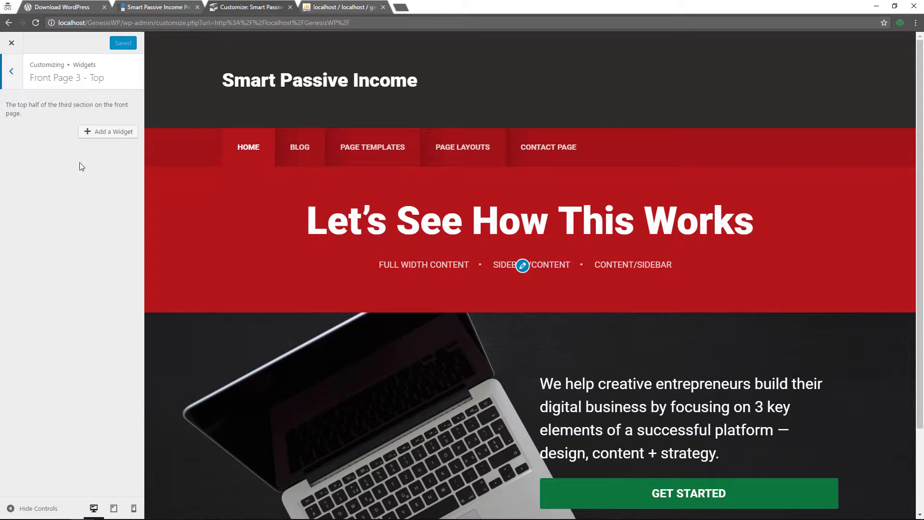
{"action": "left_click", "coordinate": [122, 131]}
{"action": "scroll", "coordinate": [207, 433], "scroll_direction": "down", "scroll_amount": 5}
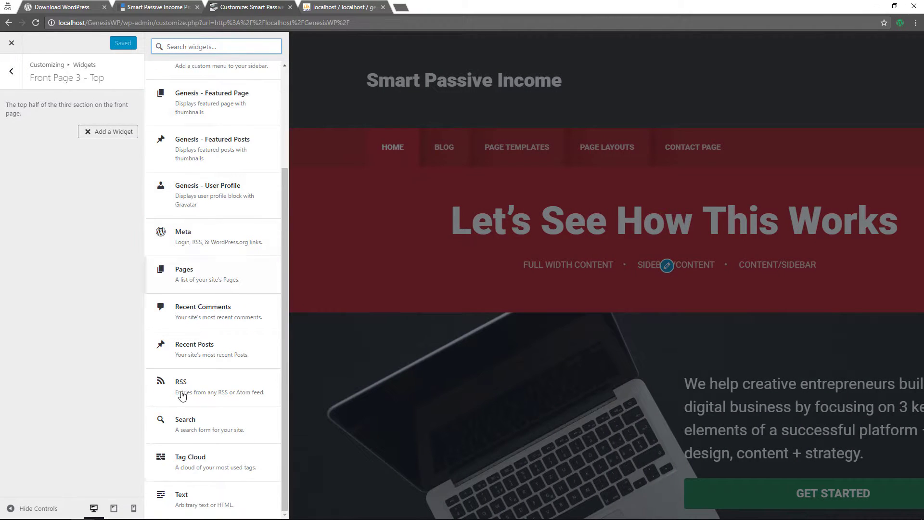
{"action": "left_click", "coordinate": [203, 509]}
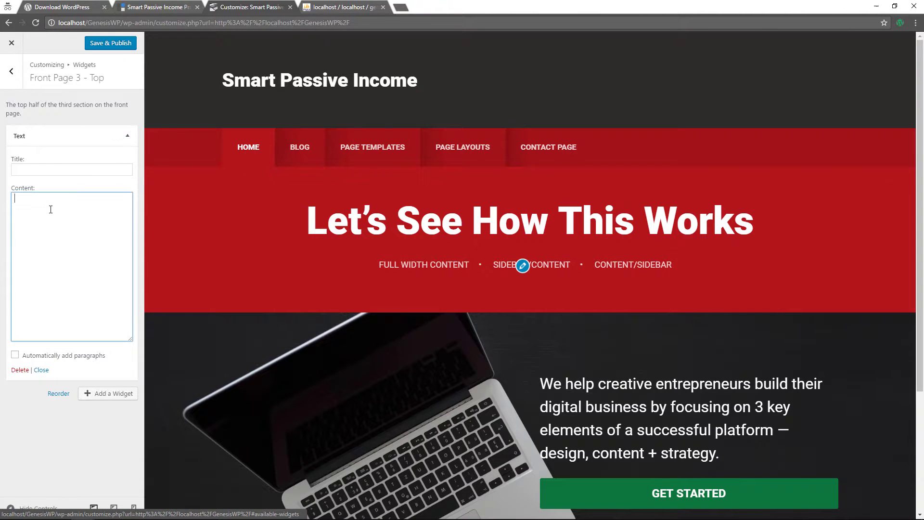
{"action": "left_click", "coordinate": [50, 209]}
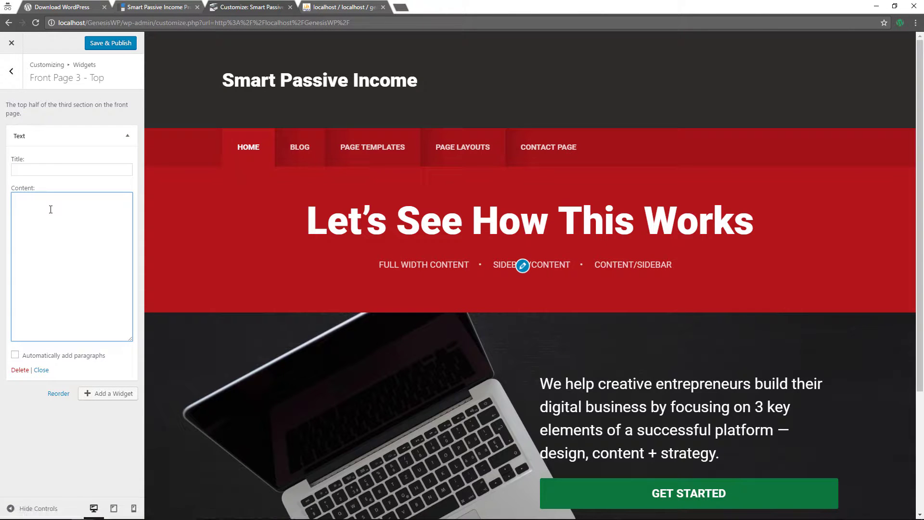
{"action": "type", "text": "<h2>Essential Tools for Digital Marketers</h2>"}
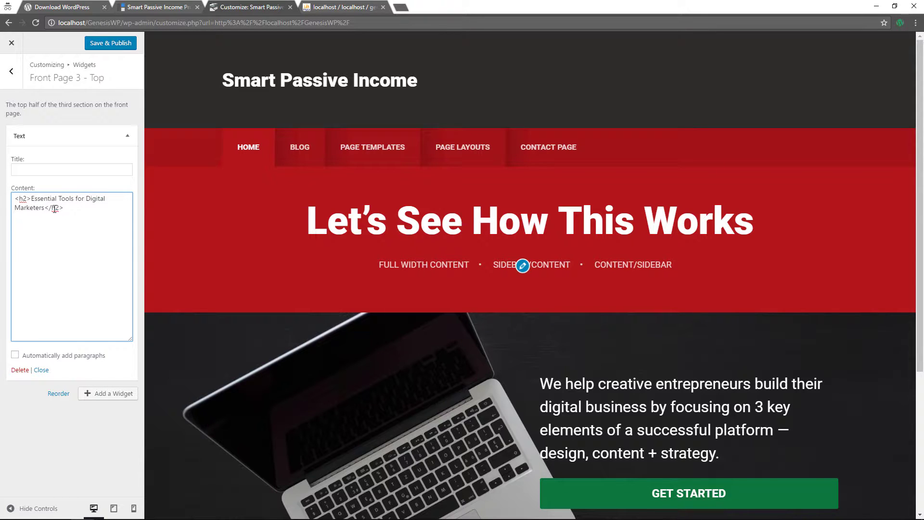
{"action": "left_click", "coordinate": [11, 71]}
{"action": "left_click", "coordinate": [74, 168]}
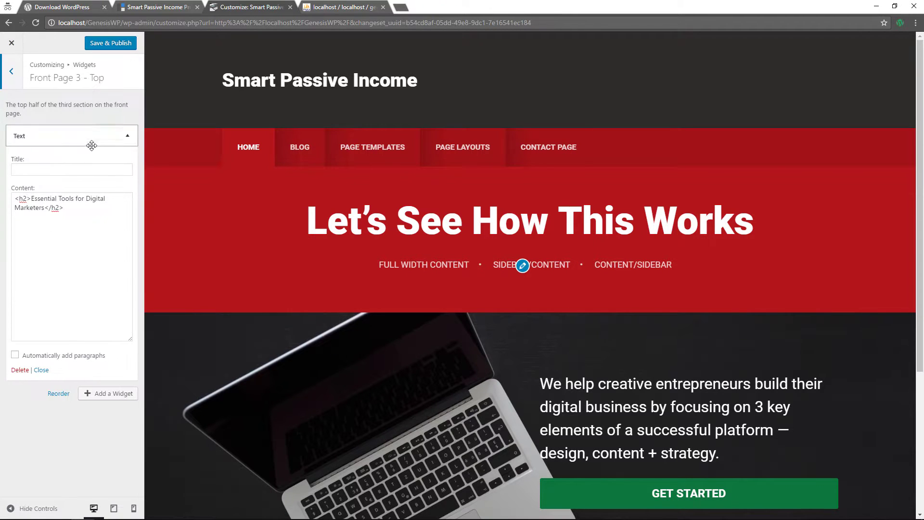
{"action": "left_click", "coordinate": [107, 395]}
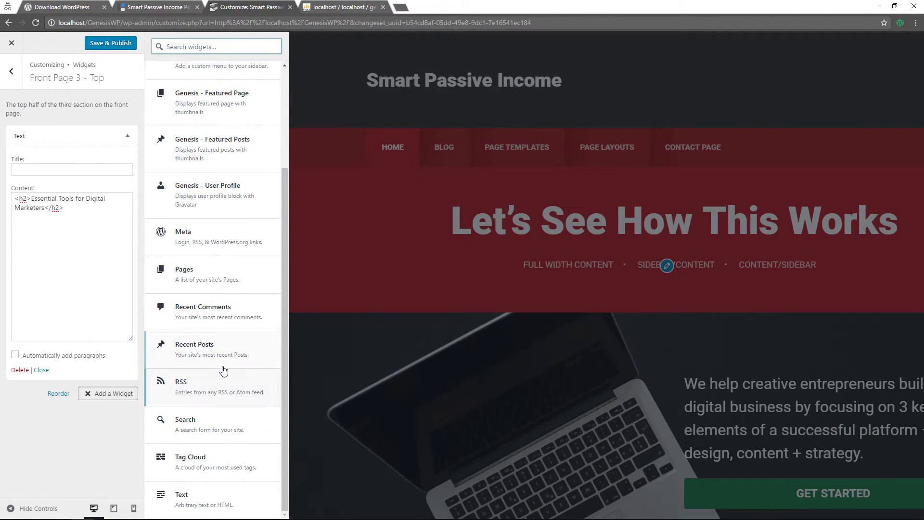
Add a Text widget with the Rainmaker logo and its tagline, with automatic paragraphs on
{"action": "left_click", "coordinate": [199, 494]}
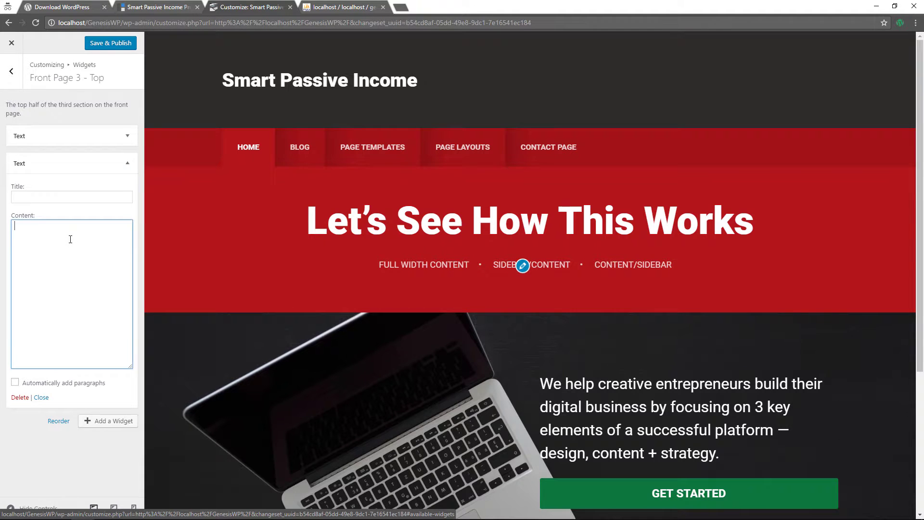
{"action": "left_click", "coordinate": [72, 238]}
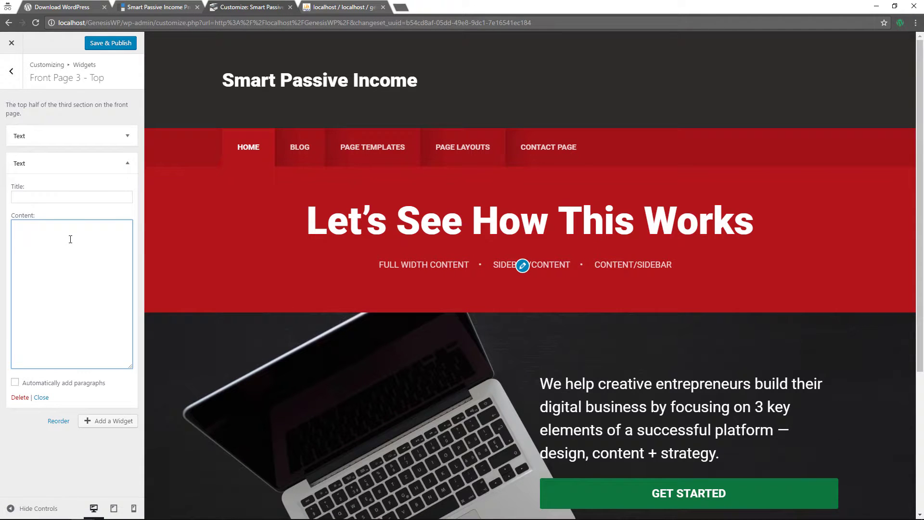
{"action": "type", "text": "<img src=\"http://demo.studiopress.com/smart-passive-income/files/2016/07/rm-logo.png\" class=\"alignleft\" height=\"80\" width=\"80\"/> <h4>Rainmaker</h4>The Smarter Solution for Digital Marketing and Sales"}
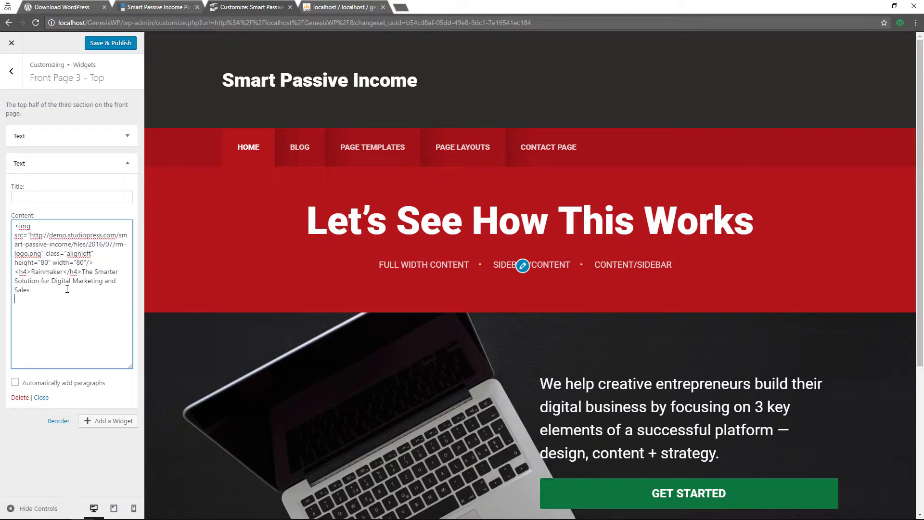
{"action": "scroll", "coordinate": [331, 282], "scroll_direction": "down", "scroll_amount": 5}
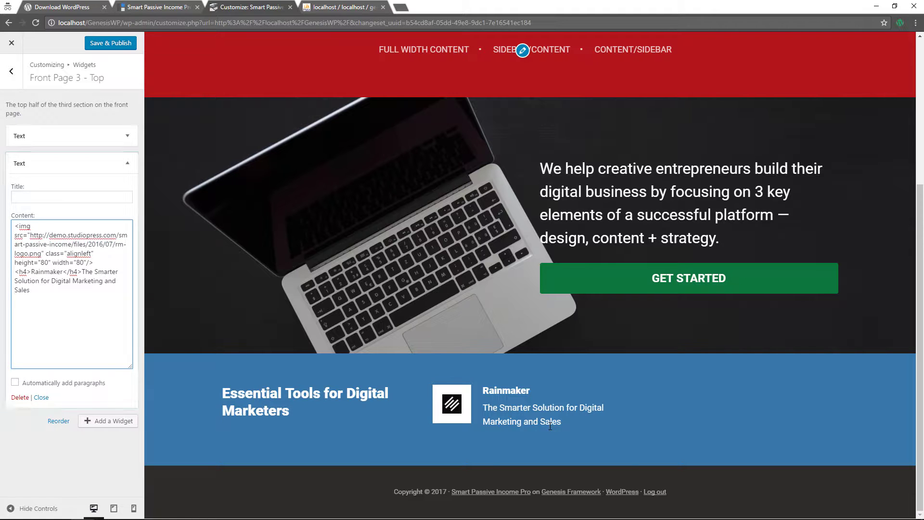
{"action": "left_click", "coordinate": [15, 384]}
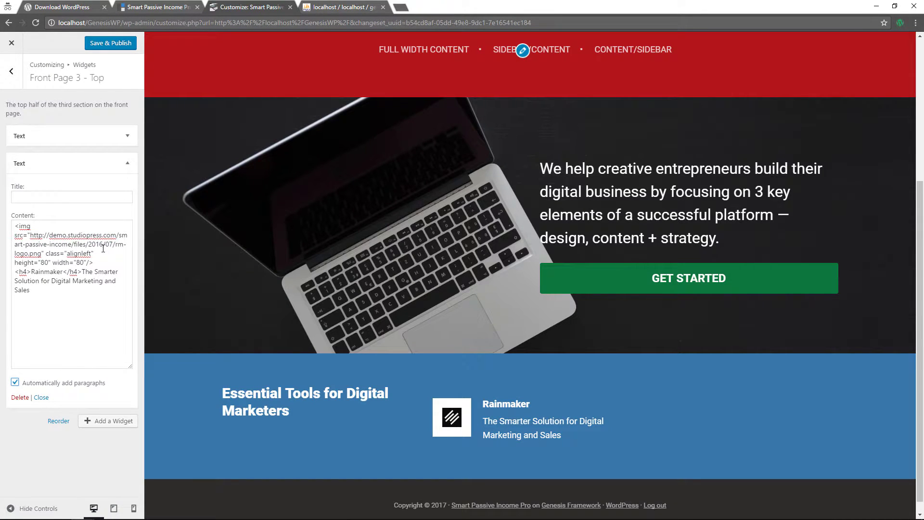
{"action": "left_click", "coordinate": [103, 421]}
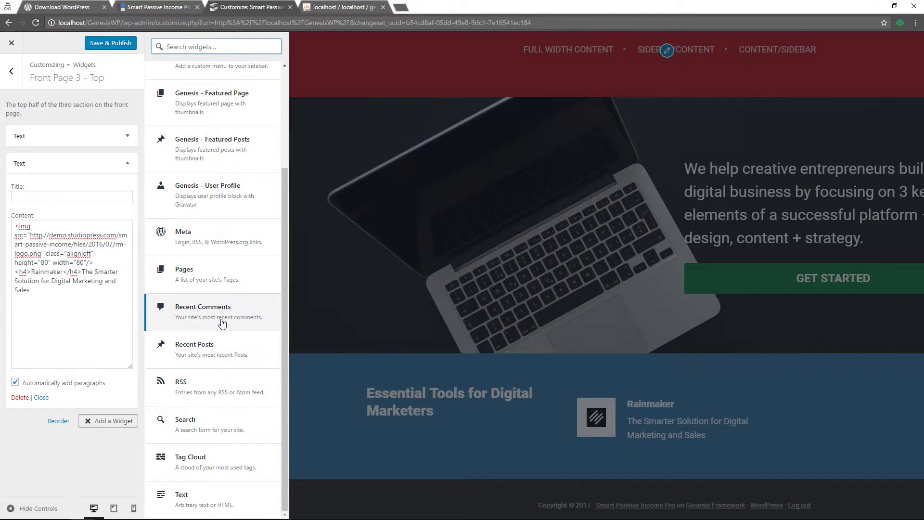
Add a third Text widget with the StudioPress logo and tagline, with automatic paragraphs on
{"action": "left_click", "coordinate": [217, 493]}
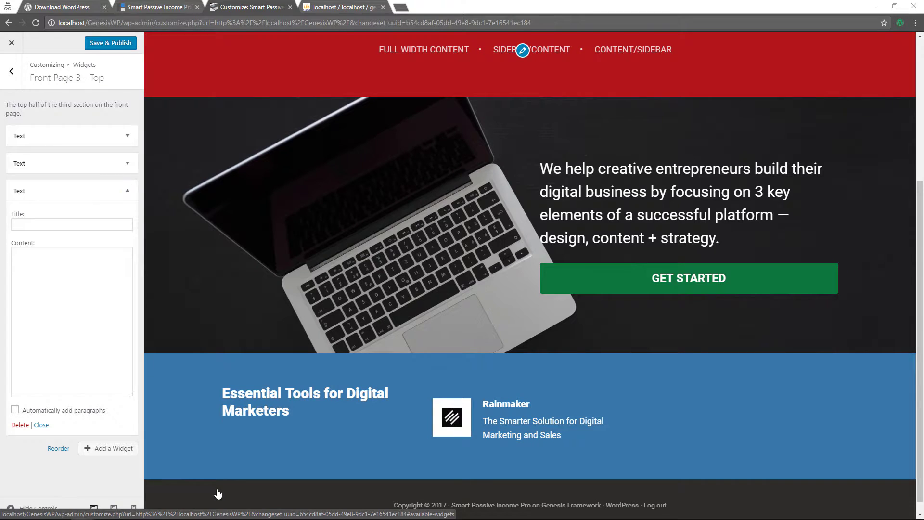
{"action": "left_click", "coordinate": [72, 294]}
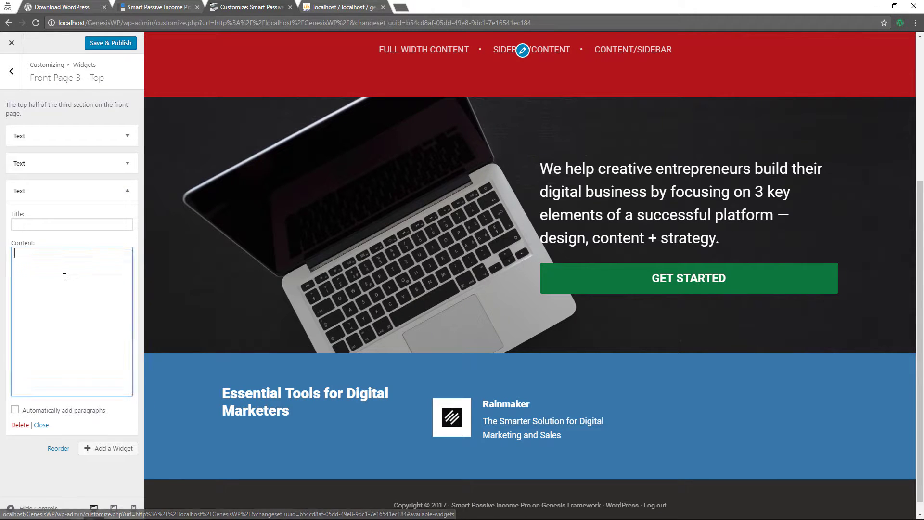
{"action": "type", "text": "<img src=\"http://demo.studiopress.com/smart-passive-income/files/2016/07/sp-logo.png\" class=\"alignleft\" height=\"80\" width=\"80\"/> <h4>StudioPress</h4>The Industry Standard for WordPress Themes"}
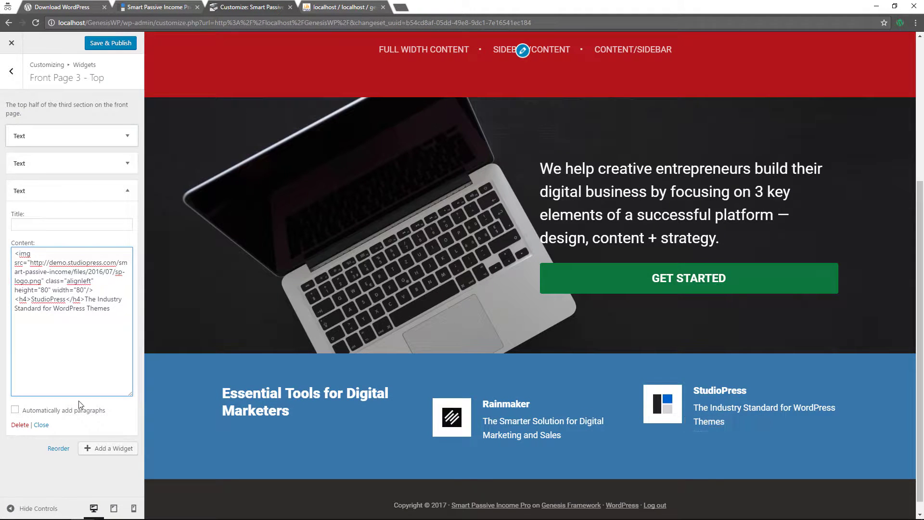
{"action": "left_click", "coordinate": [15, 409]}
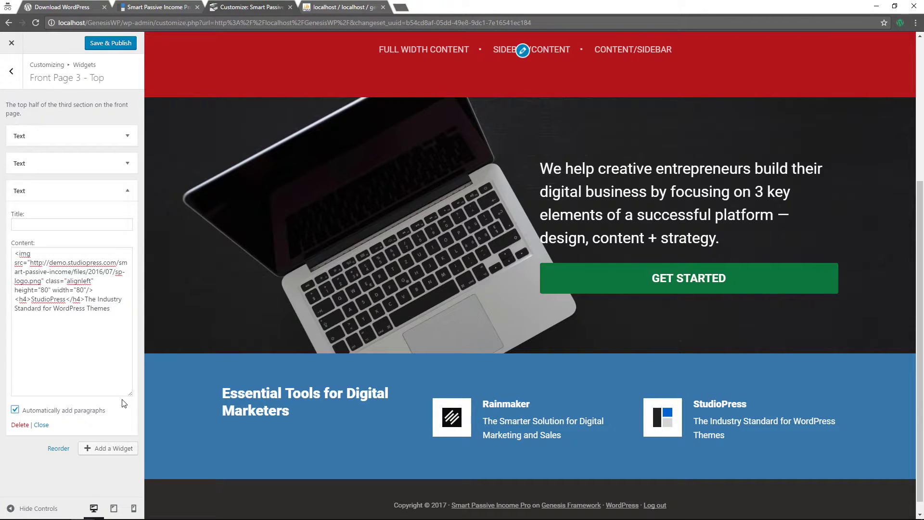
{"action": "left_click", "coordinate": [116, 448]}
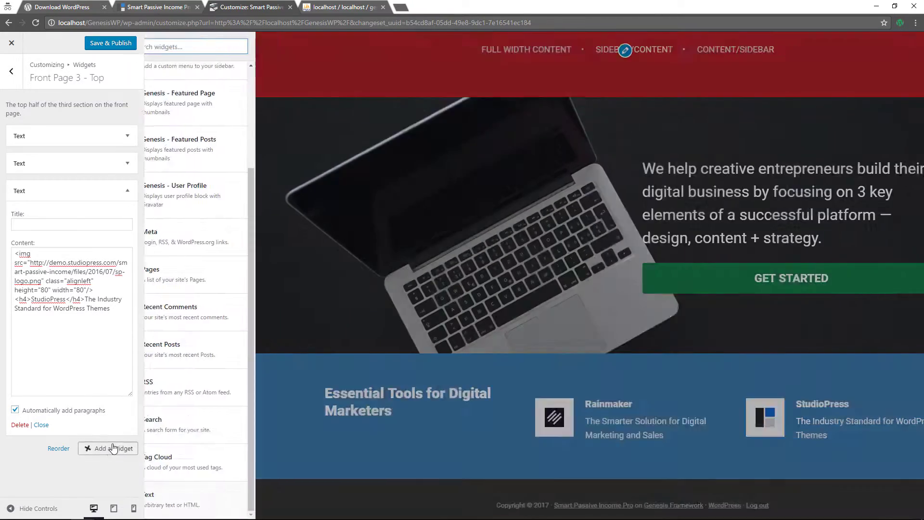
Add a fourth Text widget with the Synthesis logo and tagline, auto-paragraphs on, and publish
{"action": "left_click", "coordinate": [206, 496]}
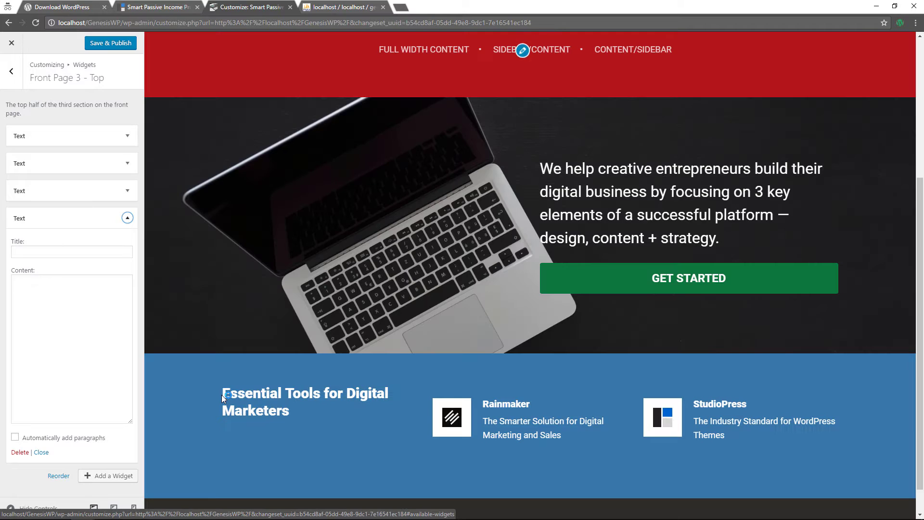
{"action": "left_click", "coordinate": [81, 300]}
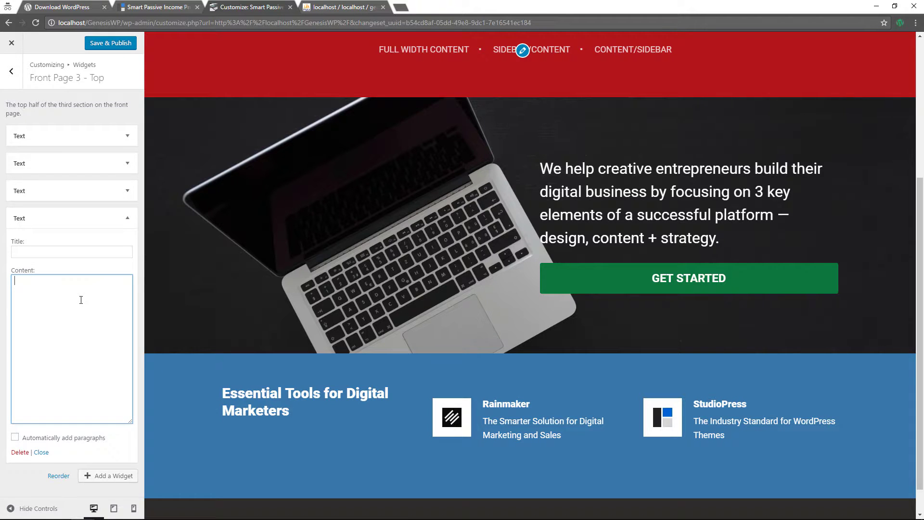
{"action": "type", "text": "<img src=\"http://demo.studiopress.com/smart-passive-income/files/2016/07/synthesis-logo.png\" class=\"alignleft\" height=\"80\" width=\"80\"/> <h4>Synthesis</h4>Superfast and Secure WordPress Hosting"}
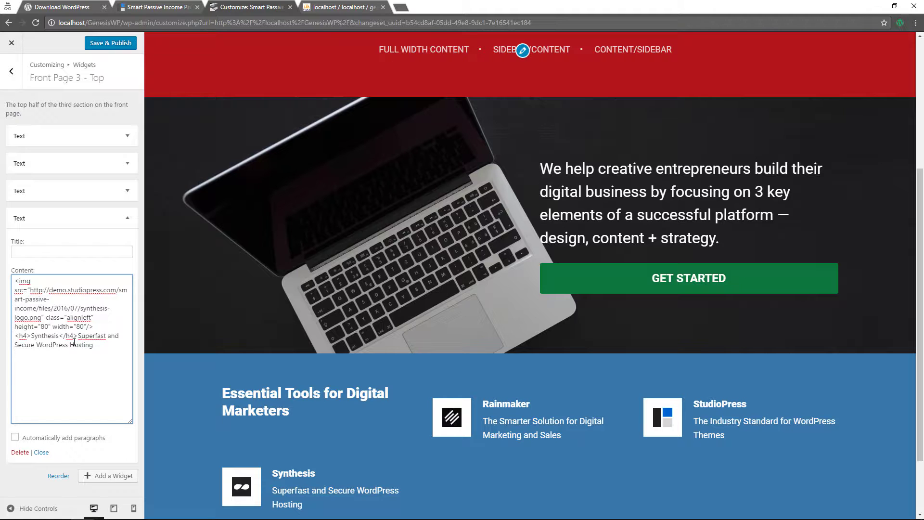
{"action": "left_click", "coordinate": [15, 439]}
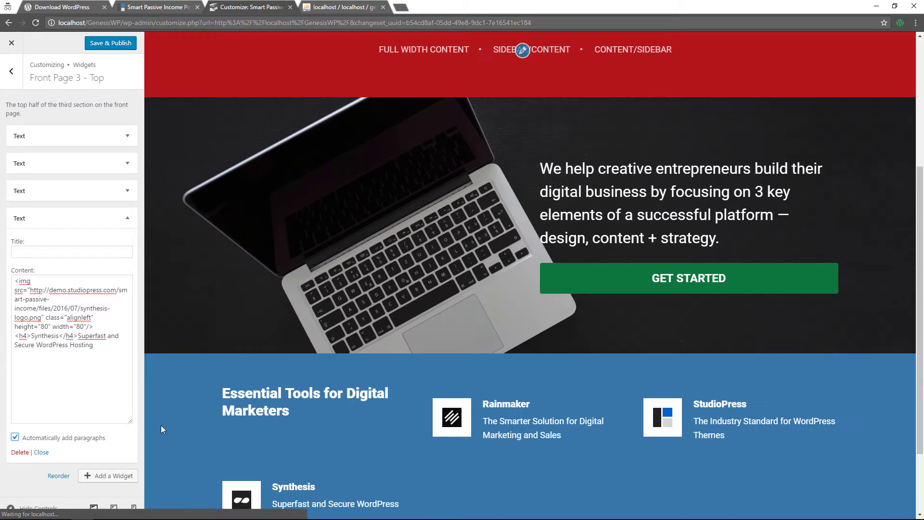
{"action": "left_click", "coordinate": [126, 44]}
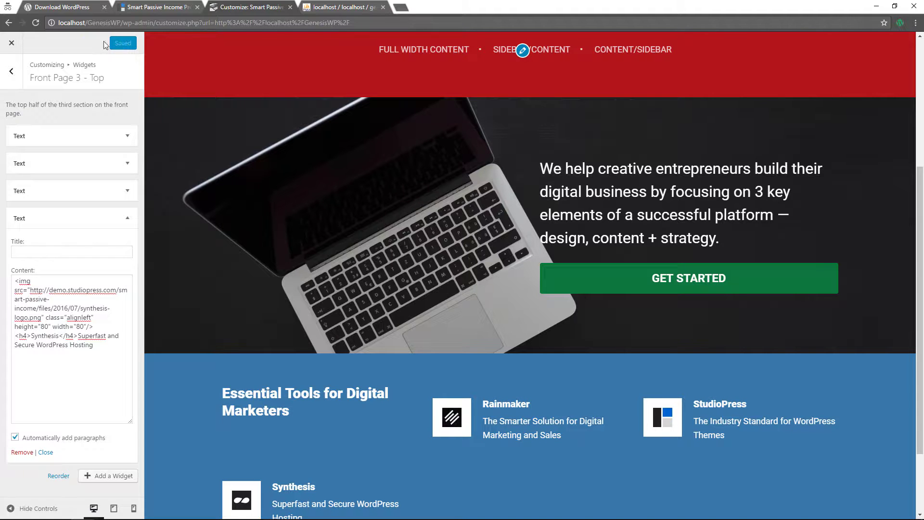
{"action": "left_click", "coordinate": [12, 43]}
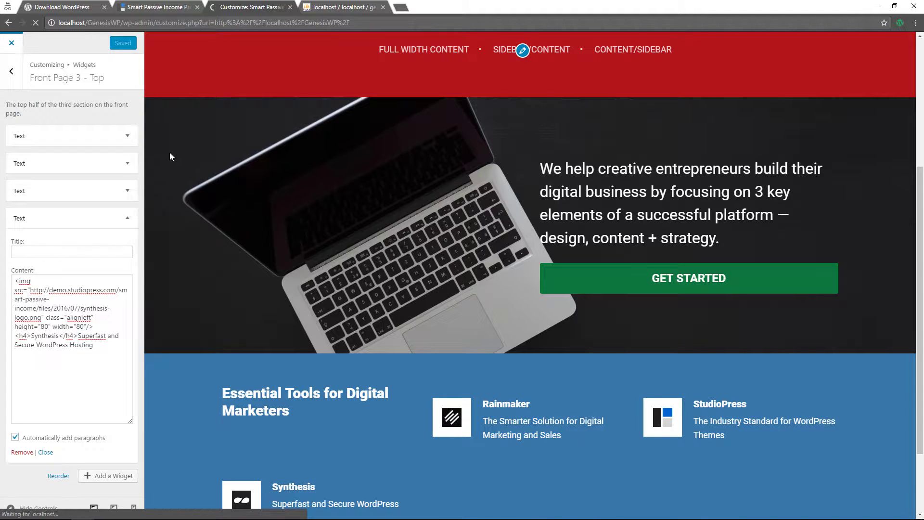
Scroll the live front page to check the Rainmaker, StudioPress and Synthesis row, then reopen the Customizer
{"action": "scroll", "coordinate": [376, 265], "scroll_direction": "down", "scroll_amount": 2}
{"action": "scroll", "coordinate": [376, 265], "scroll_direction": "down", "scroll_amount": 4}
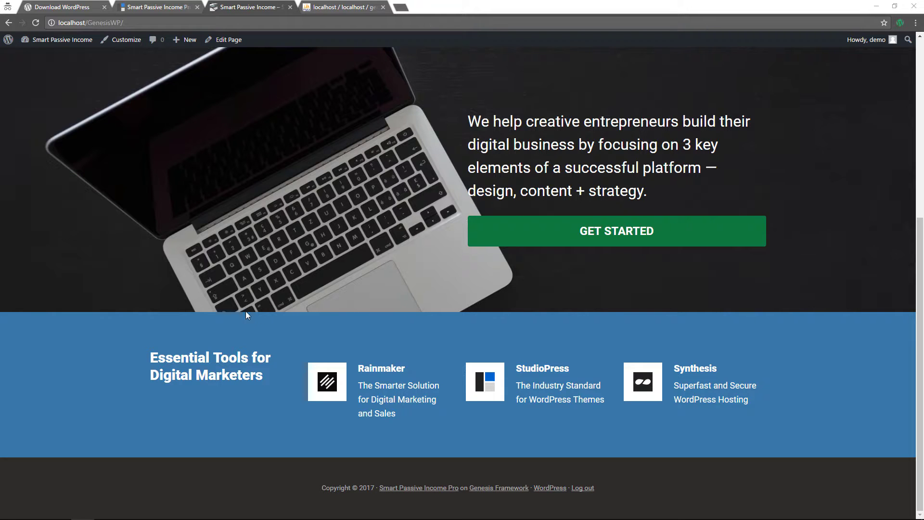
{"action": "left_click", "coordinate": [118, 40]}
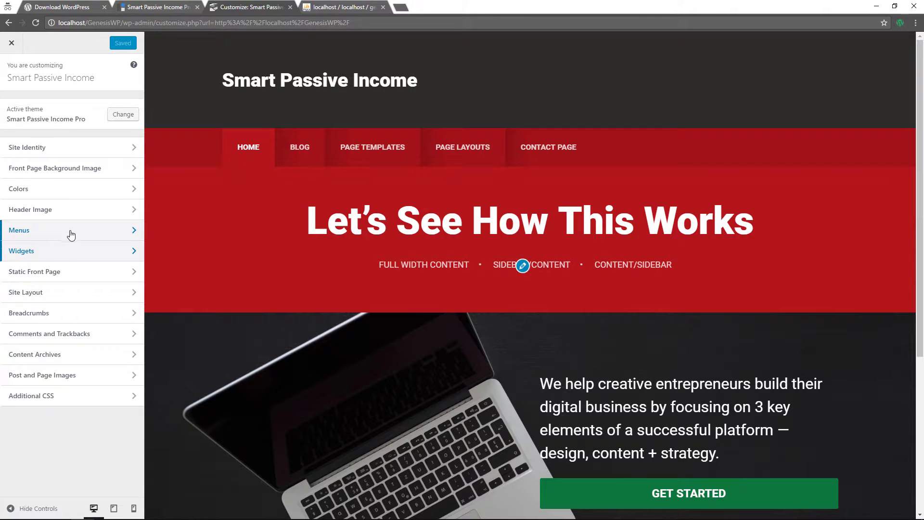
Enable automatic paragraphs on the Essential Tools heading widget in Front Page 3 - Top
{"action": "left_click", "coordinate": [60, 253]}
{"action": "left_click", "coordinate": [96, 169]}
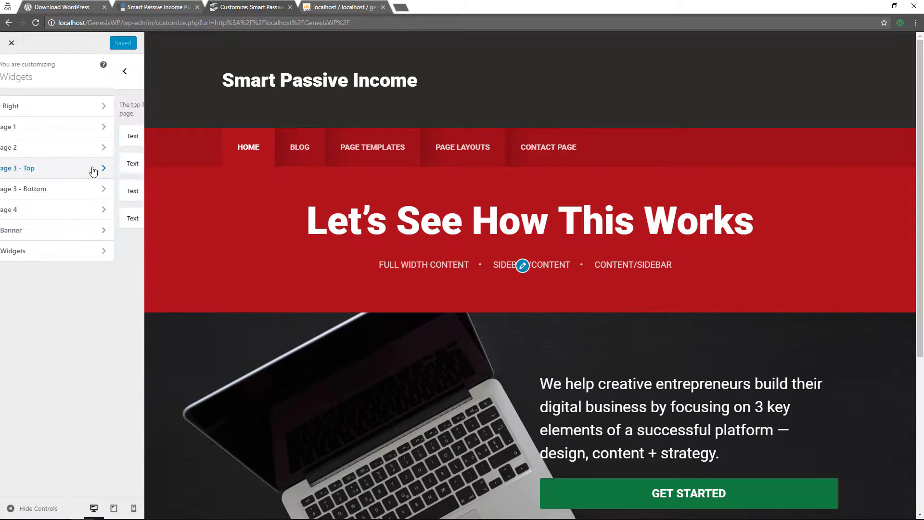
{"action": "left_click", "coordinate": [102, 134]}
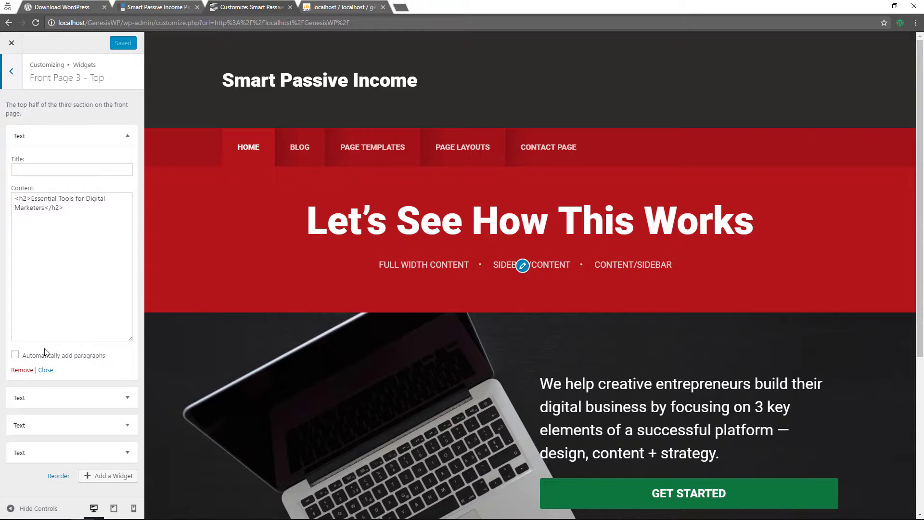
{"action": "left_click", "coordinate": [15, 355]}
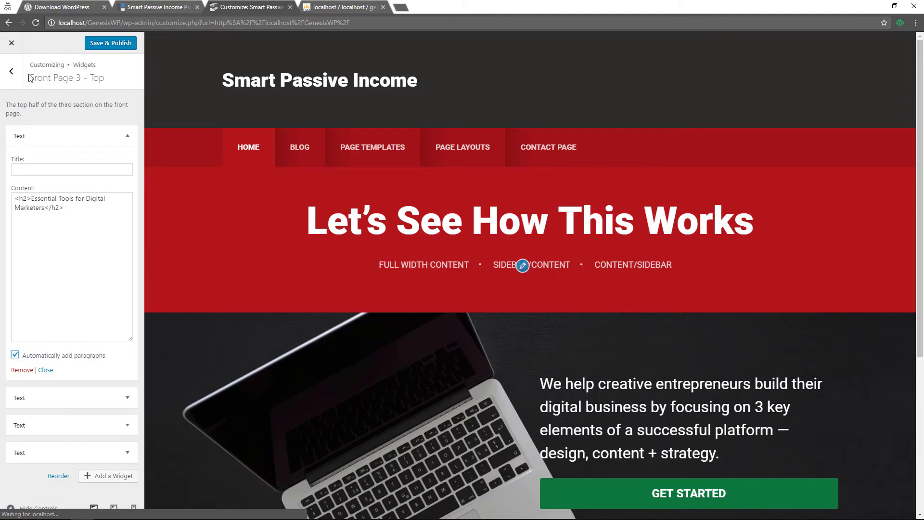
{"action": "left_click", "coordinate": [11, 71]}
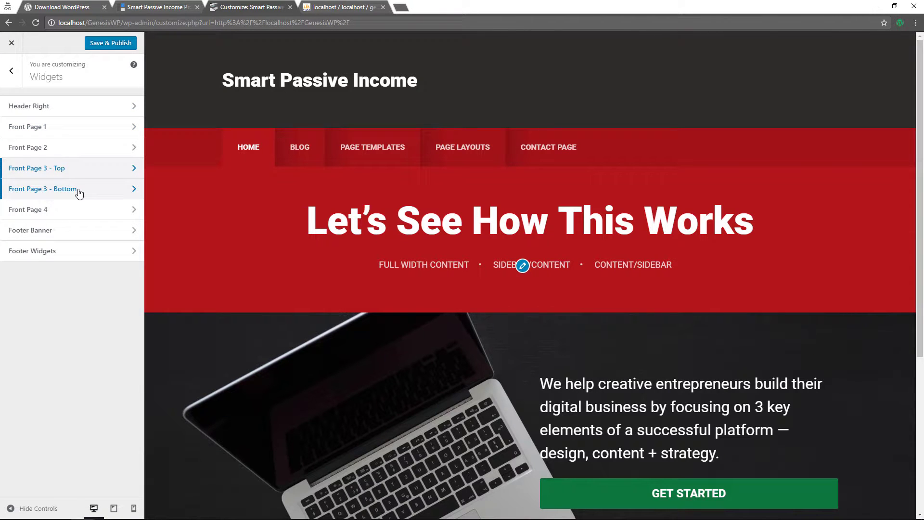
Add a Text widget to Front Page 3 - Bottom with the home-pf-player.jpg image, auto-paragraphs on
{"action": "left_click", "coordinate": [79, 193]}
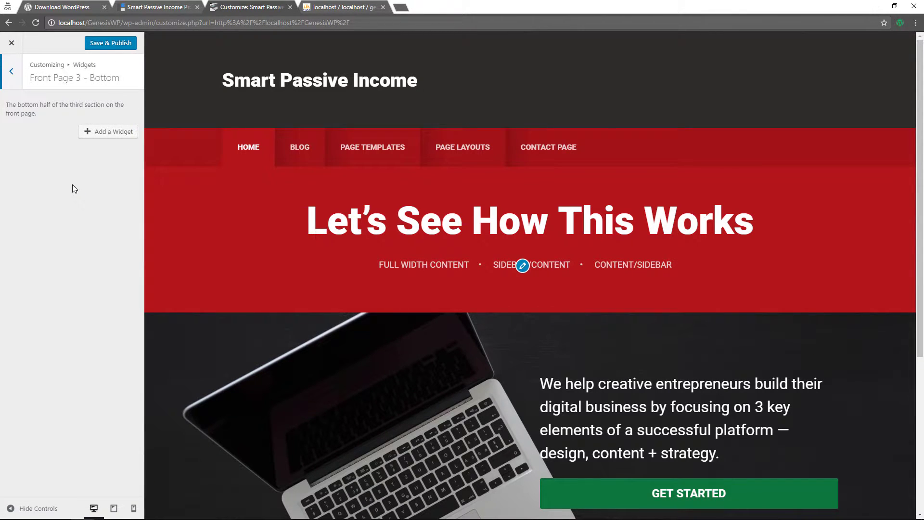
{"action": "left_click", "coordinate": [111, 132]}
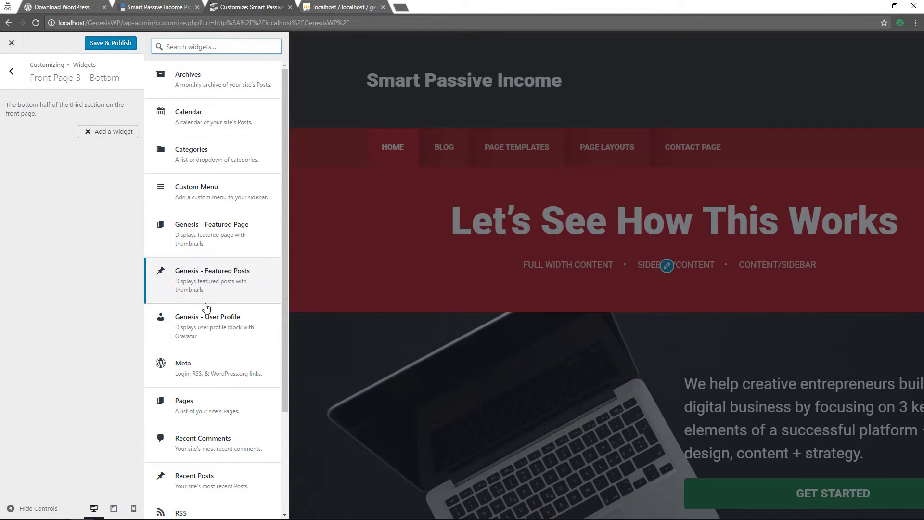
{"action": "scroll", "coordinate": [212, 385], "scroll_direction": "down", "scroll_amount": 5}
{"action": "left_click", "coordinate": [203, 456]}
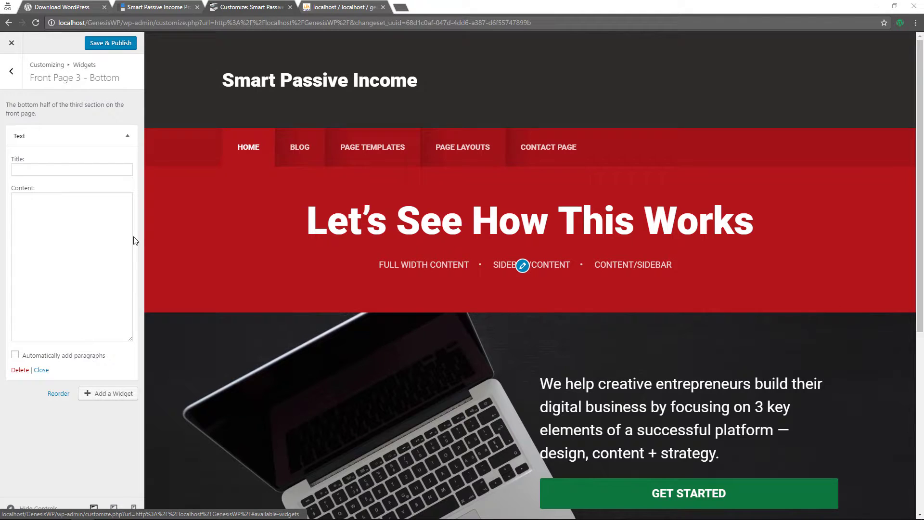
{"action": "left_click", "coordinate": [55, 222]}
{"action": "type", "text": "<img src=\"http://demo.studiopress.com/smart-passive-income/files/2016/07/home-pf-player.jpg\">"}
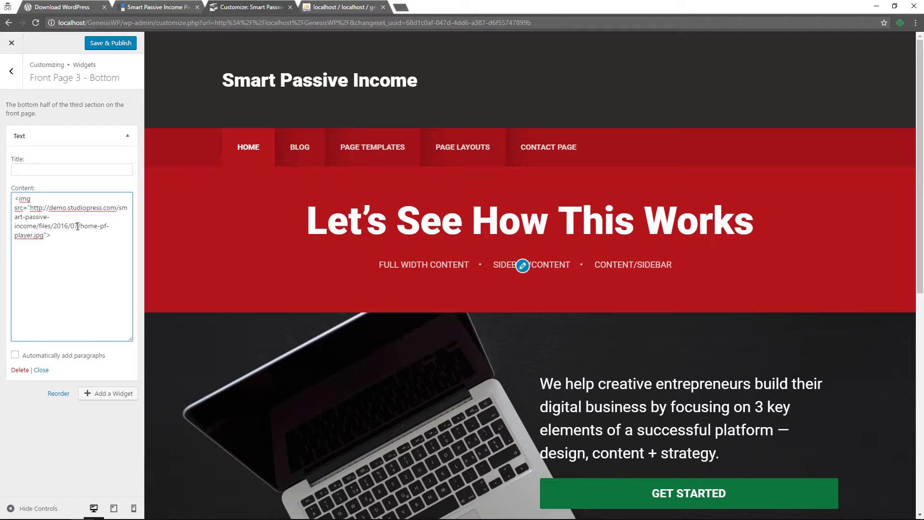
{"action": "scroll", "coordinate": [449, 281], "scroll_direction": "down", "scroll_amount": 9}
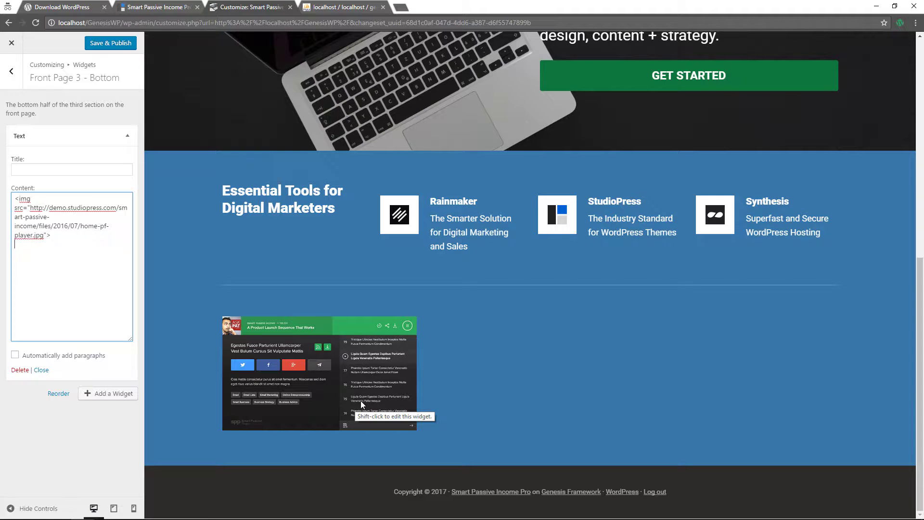
{"action": "left_click", "coordinate": [14, 356]}
{"action": "left_click", "coordinate": [14, 355]}
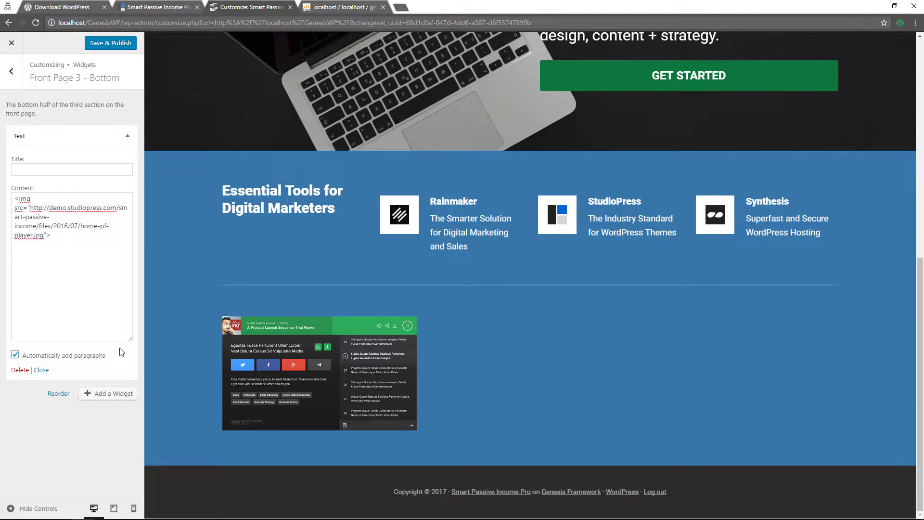
{"action": "left_click", "coordinate": [112, 393]}
Add a 'Get Started Now' Text widget with the passive income line and LEARN MORE button, then publish
{"action": "left_click", "coordinate": [186, 496]}
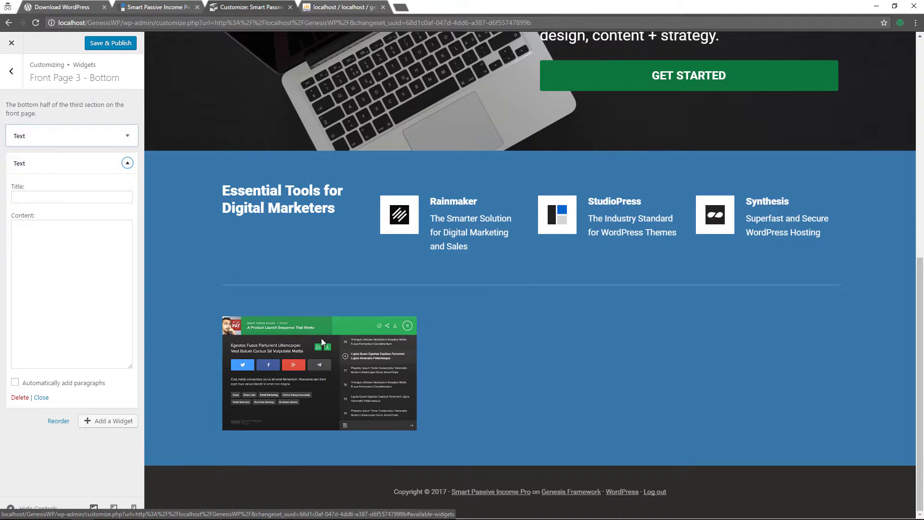
{"action": "left_click", "coordinate": [71, 200]}
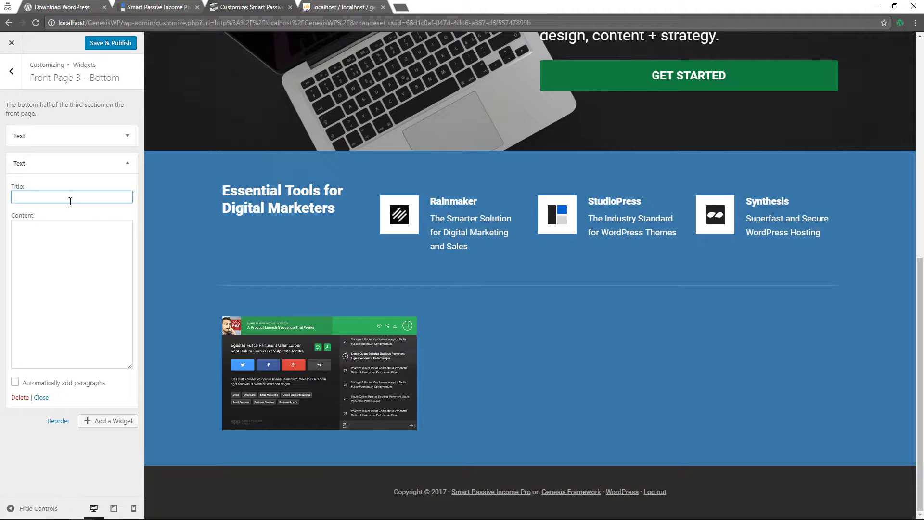
{"action": "type", "text": "Get Started Now"}
{"action": "left_click", "coordinate": [33, 233]}
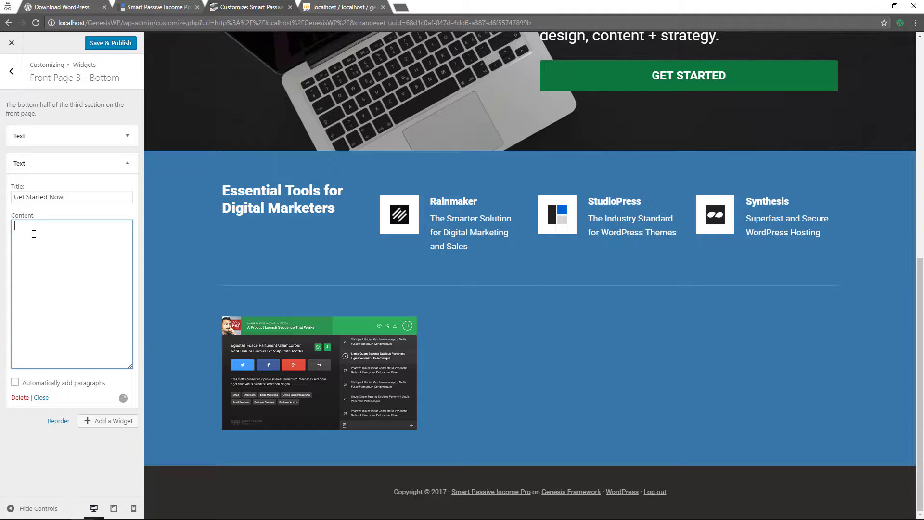
{"action": "type", "text": "<p class=\"jumbo\">The key to building a smart passive income is at the tip of your fingers.</p>  <a class=\"button\" href=\"#\">Learn More</a>"}
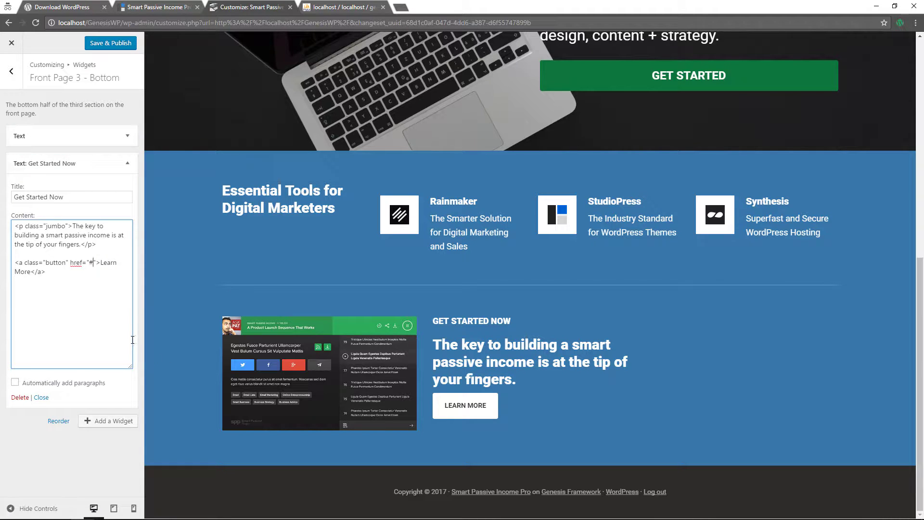
{"action": "left_click", "coordinate": [15, 383]}
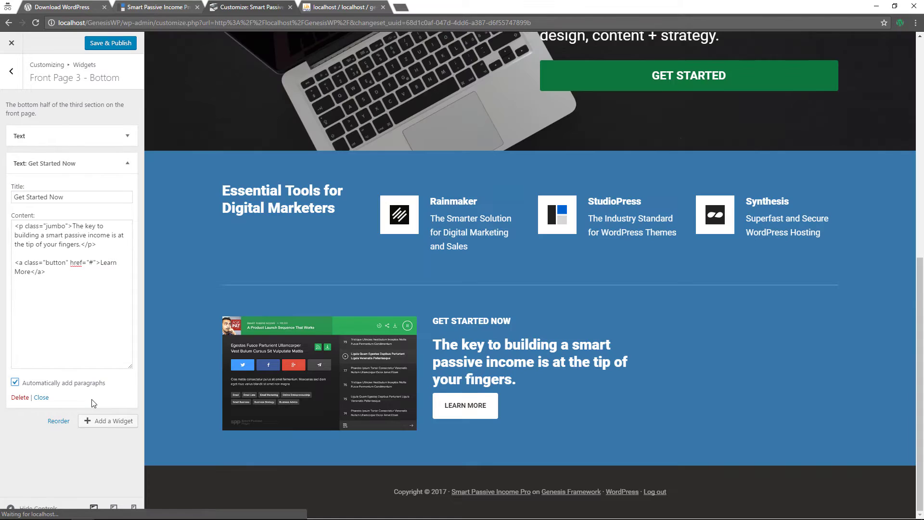
{"action": "left_click", "coordinate": [124, 48]}
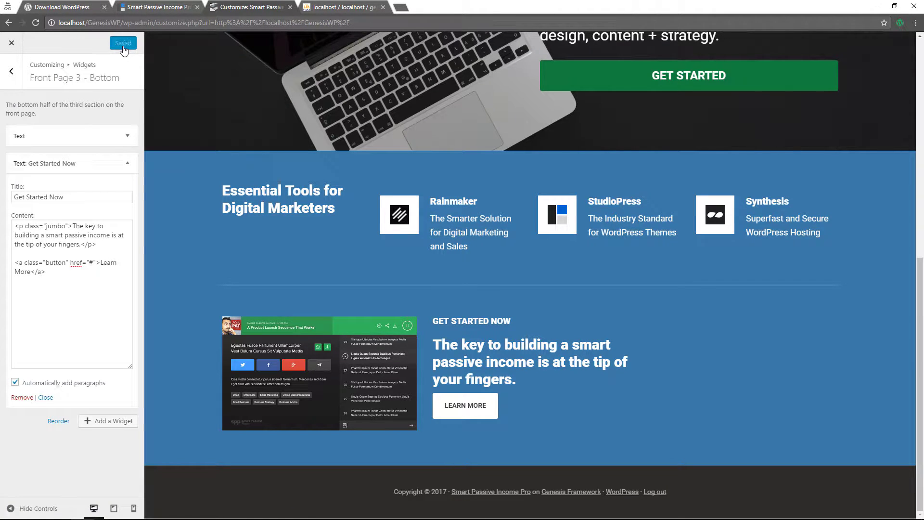
Close the Customizer and check the new Get Started Now section on the live front page
{"action": "left_click", "coordinate": [13, 44]}
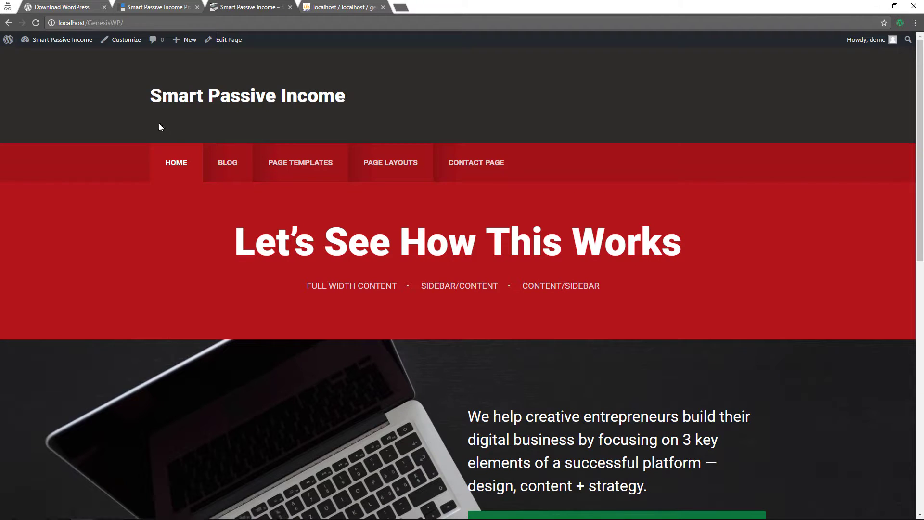
{"action": "scroll", "coordinate": [188, 189], "scroll_direction": "down", "scroll_amount": 6}
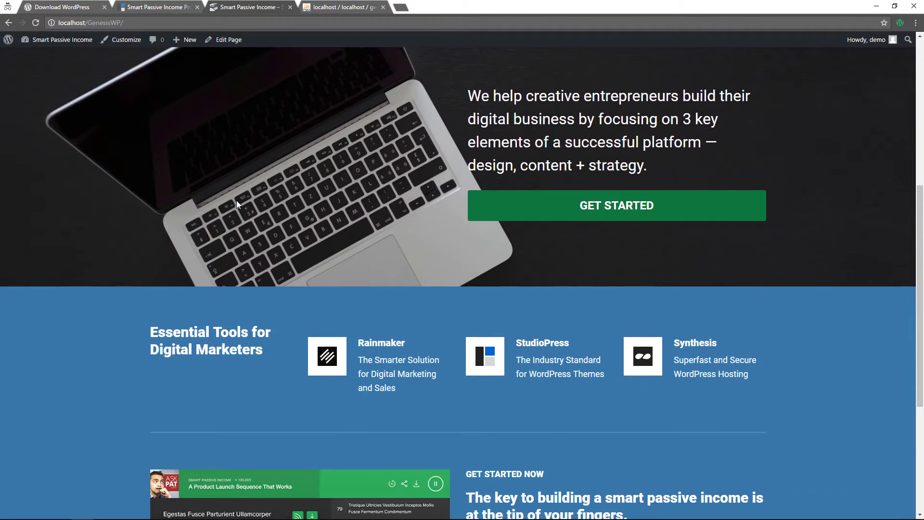
{"action": "scroll", "coordinate": [235, 200], "scroll_direction": "down", "scroll_amount": 5}
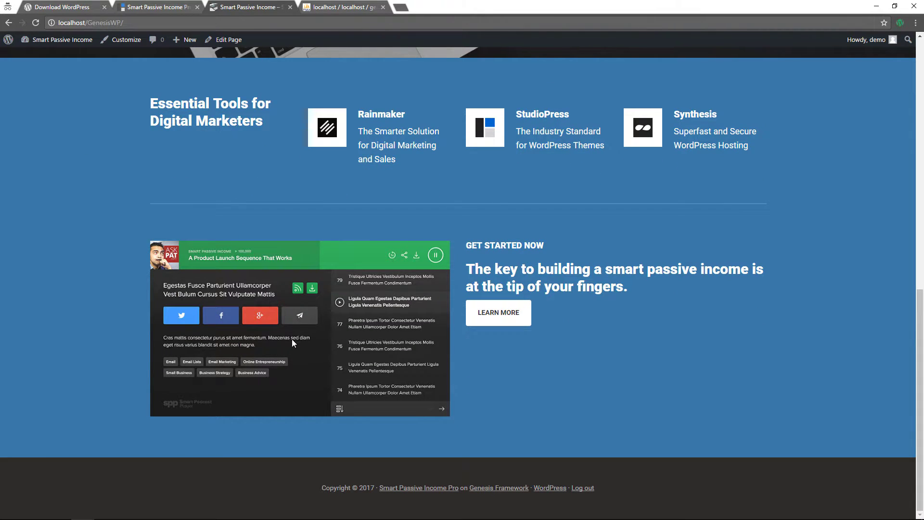
{"action": "scroll", "coordinate": [292, 339], "scroll_direction": "up", "scroll_amount": 12}
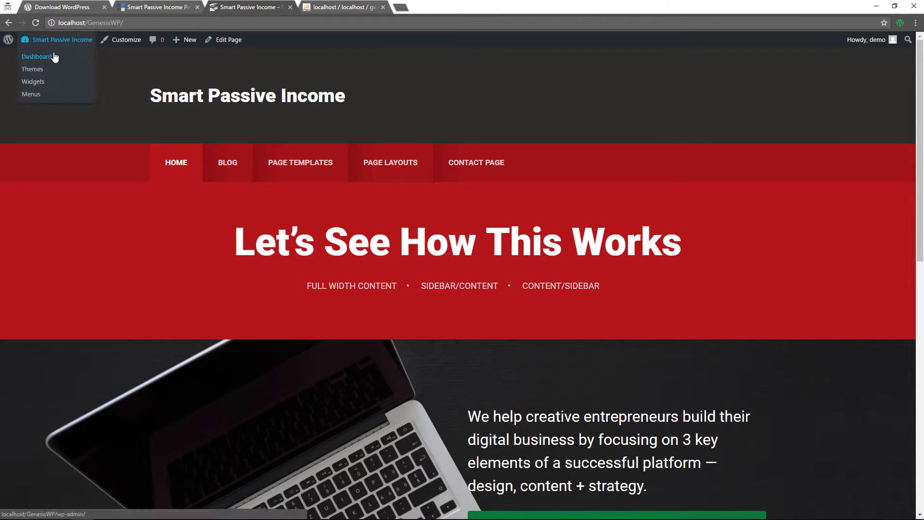
Go from the dashboard to the Media Library
{"action": "left_click", "coordinate": [160, 98]}
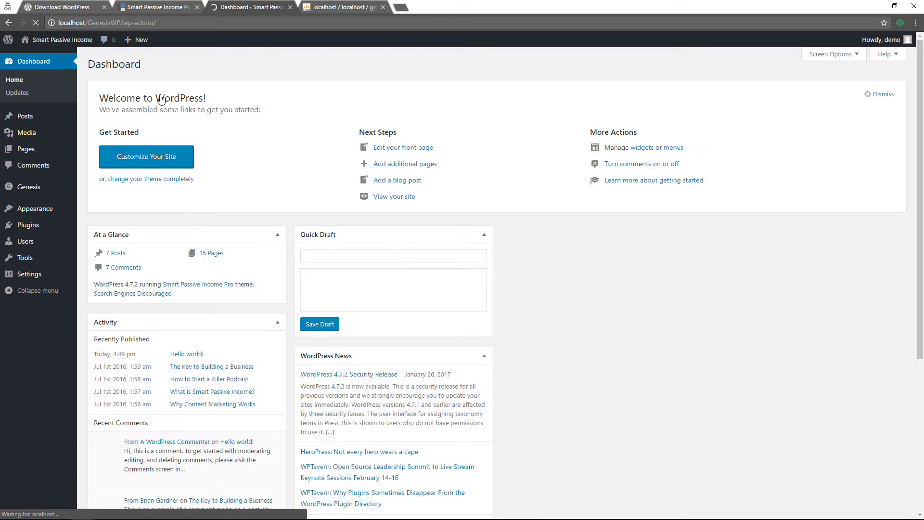
{"action": "mouse_move", "coordinate": [24, 138]}
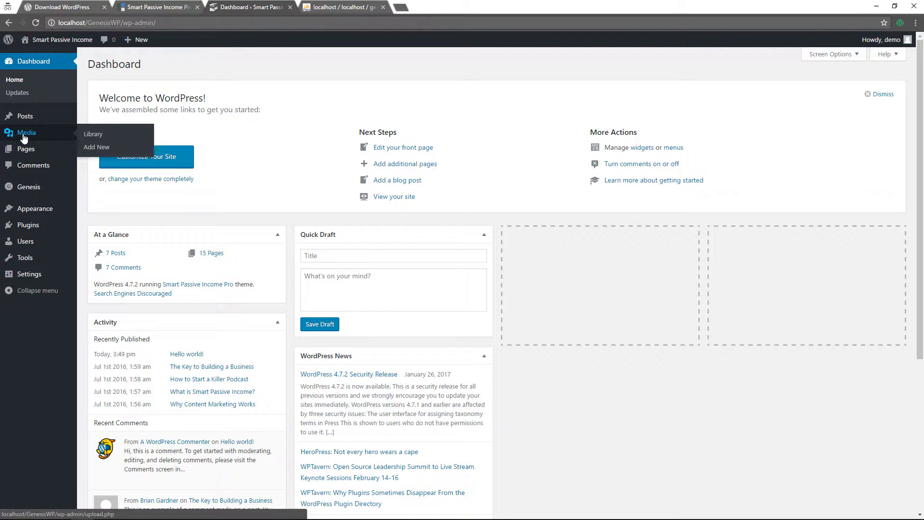
{"action": "left_click", "coordinate": [94, 136]}
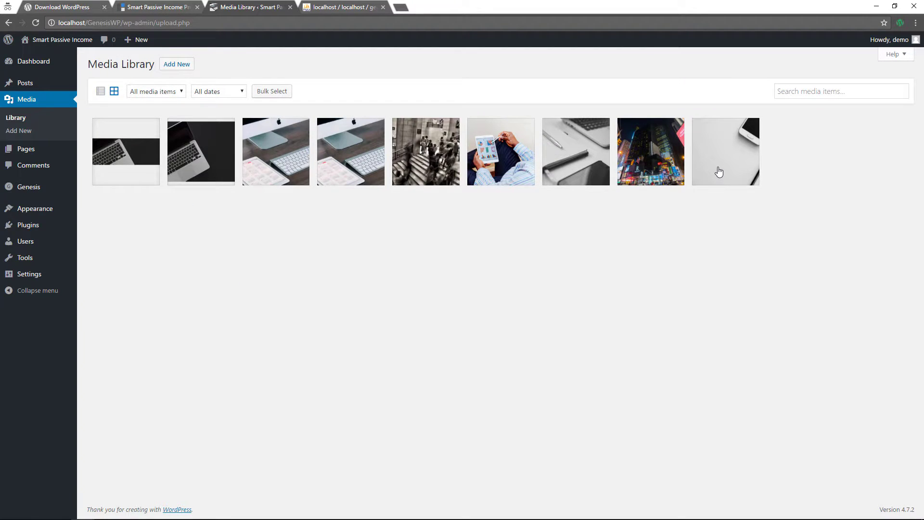
Open the laptop photo pexels-photo-129208.jpeg and select its full file URL for copying
{"action": "left_click", "coordinate": [199, 151]}
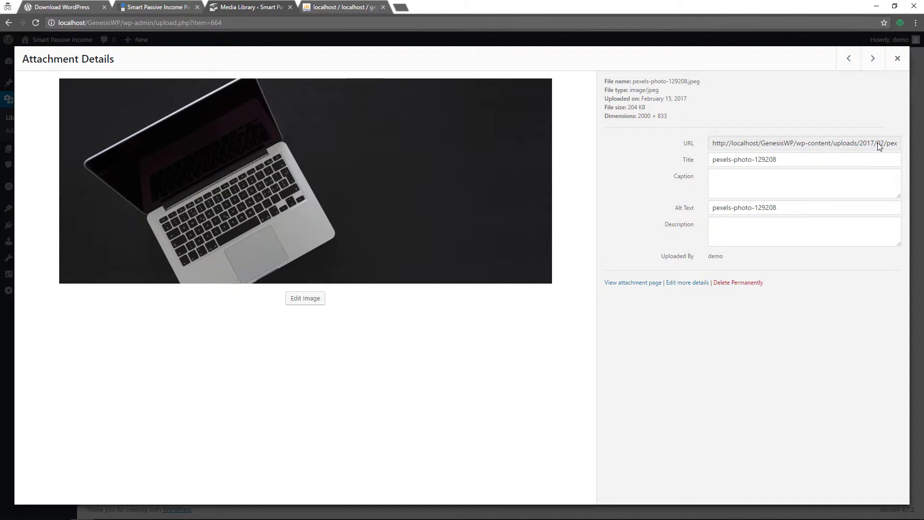
{"action": "left_click", "coordinate": [757, 147]}
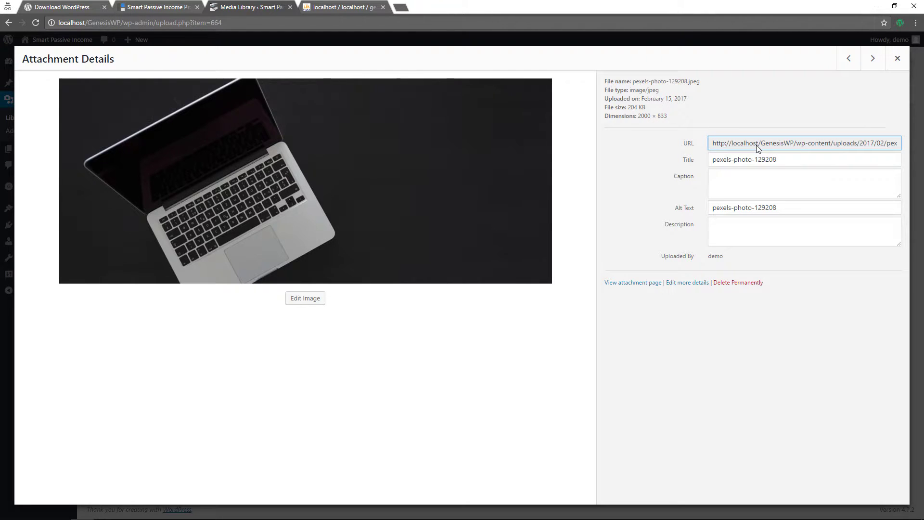
{"action": "triple_click", "coordinate": [757, 145]}
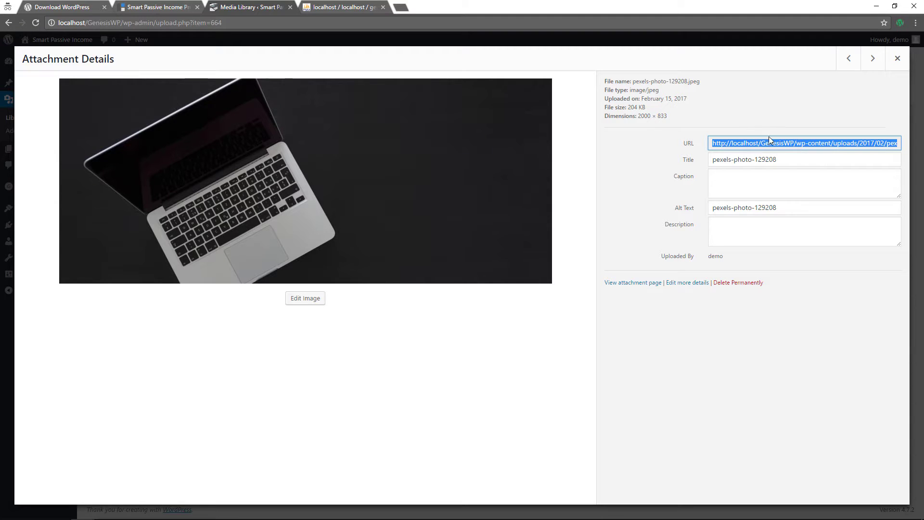
{"action": "left_click", "coordinate": [898, 59]}
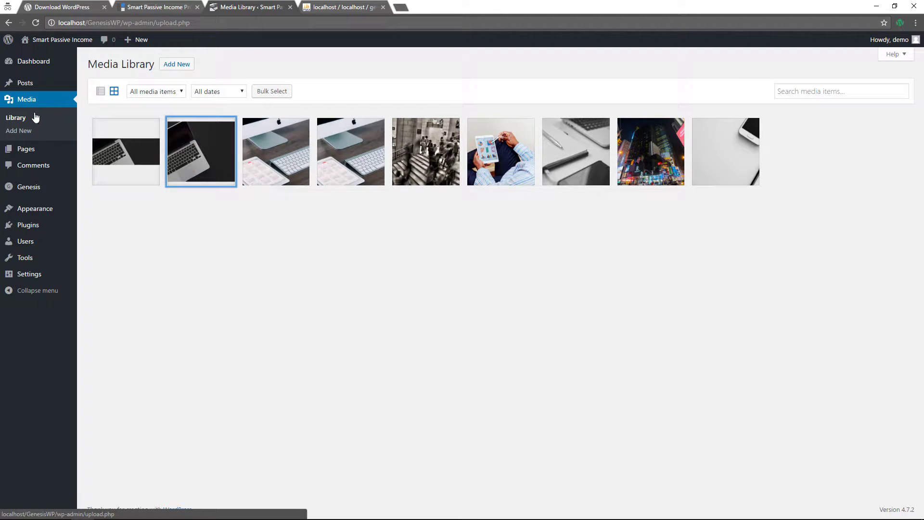
{"action": "left_click", "coordinate": [200, 153]}
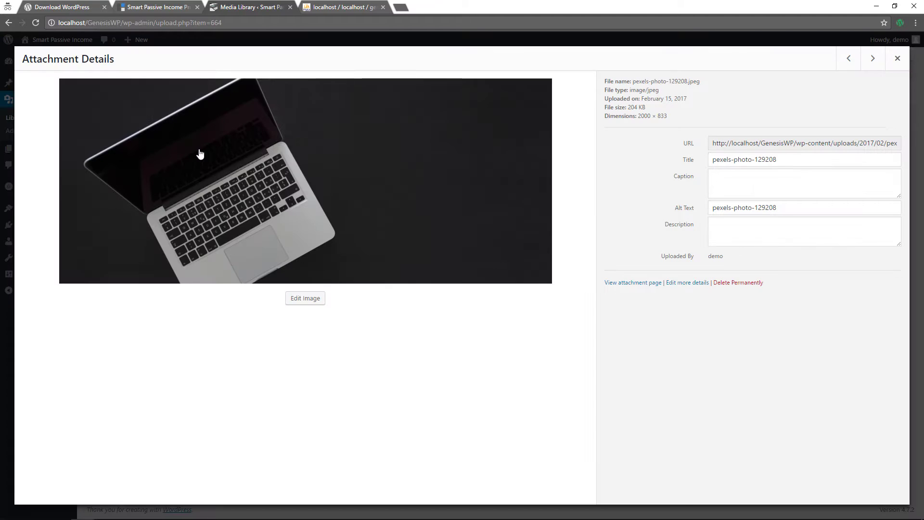
{"action": "left_click", "coordinate": [737, 143]}
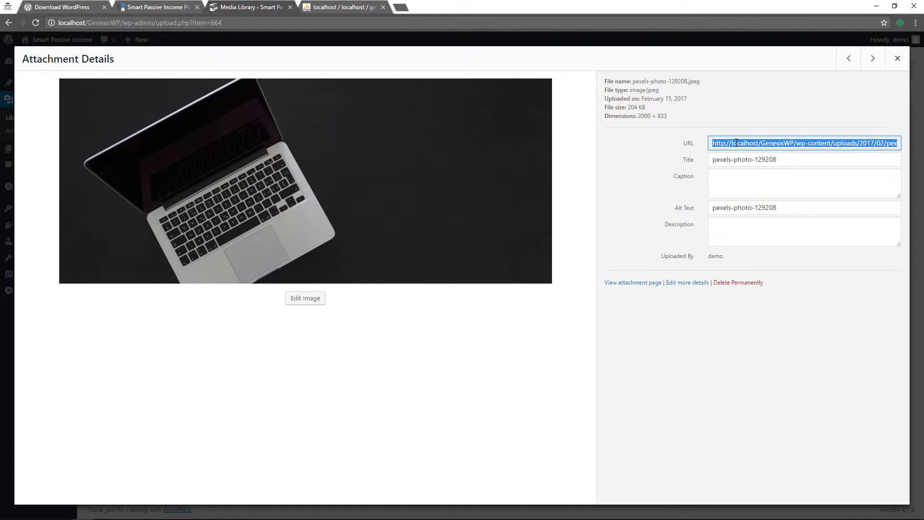
{"action": "left_click", "coordinate": [896, 60]}
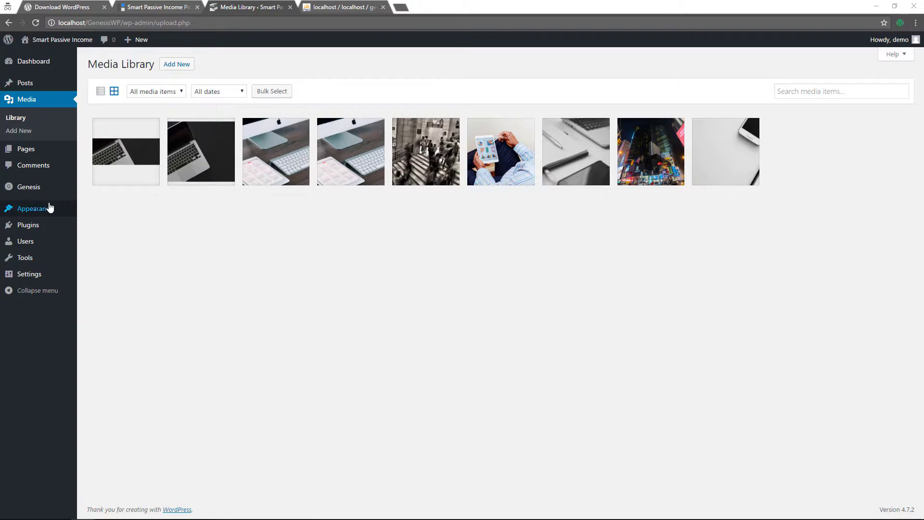
On Appearance > Widgets, expand Front Page 4 and drag in a Genesis - Featured Posts widget
{"action": "mouse_move", "coordinate": [35, 207]}
{"action": "left_click", "coordinate": [90, 238]}
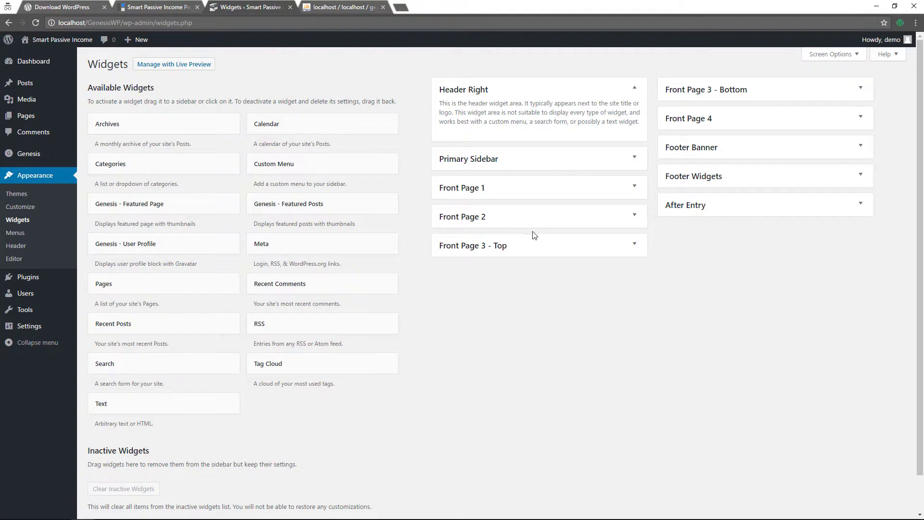
{"action": "left_click", "coordinate": [861, 120]}
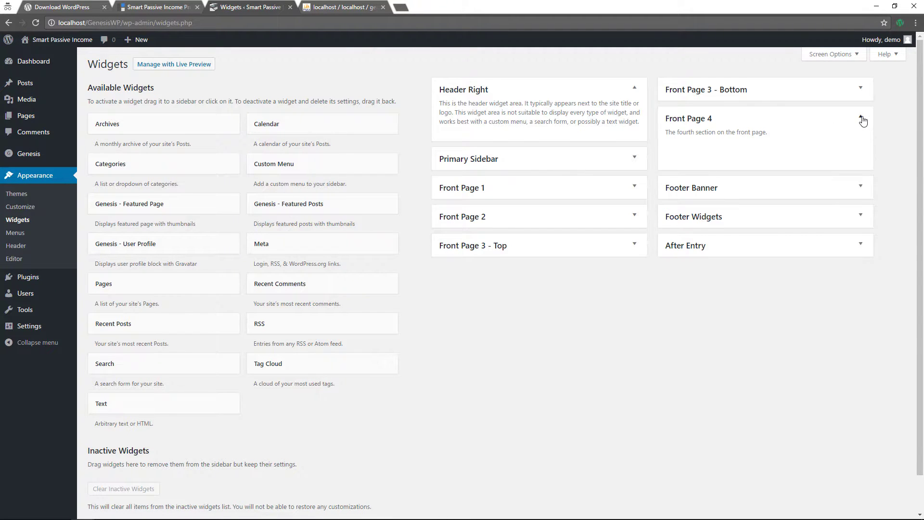
{"action": "left_click", "coordinate": [862, 120]}
{"action": "left_click", "coordinate": [860, 90]}
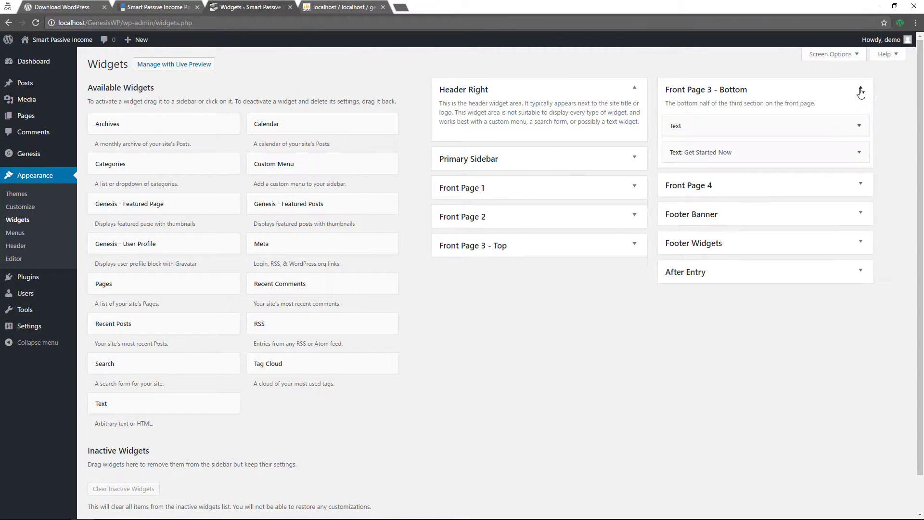
{"action": "left_click", "coordinate": [861, 92]}
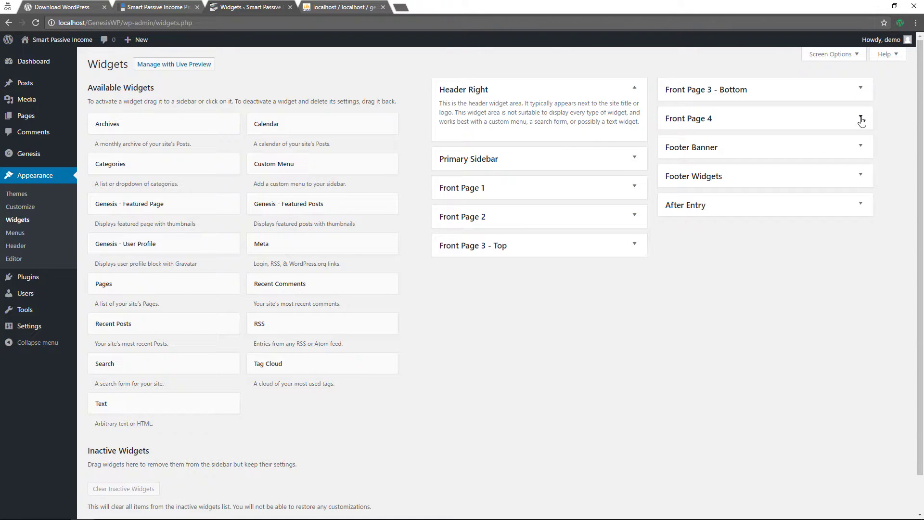
{"action": "left_click", "coordinate": [862, 120]}
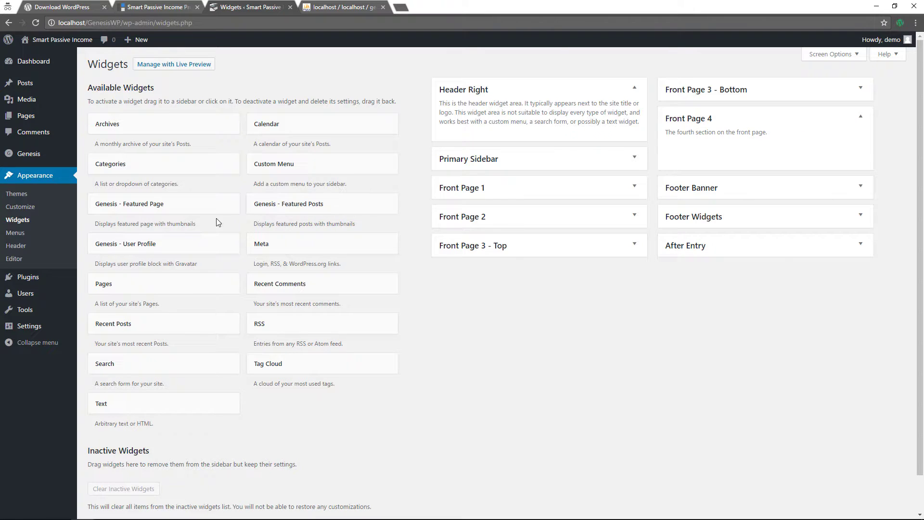
{"action": "left_click", "coordinate": [294, 208]}
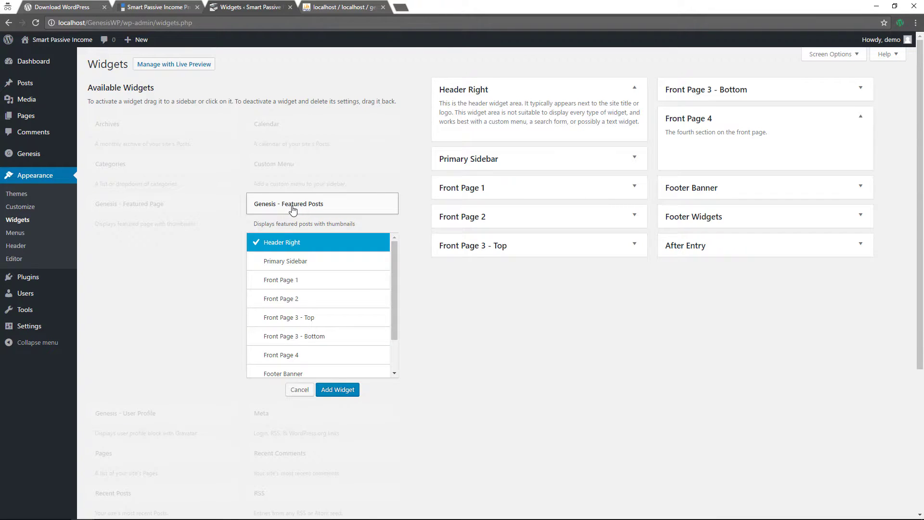
{"action": "left_click_drag", "start_coordinate": [293, 209], "coordinate": [721, 148]}
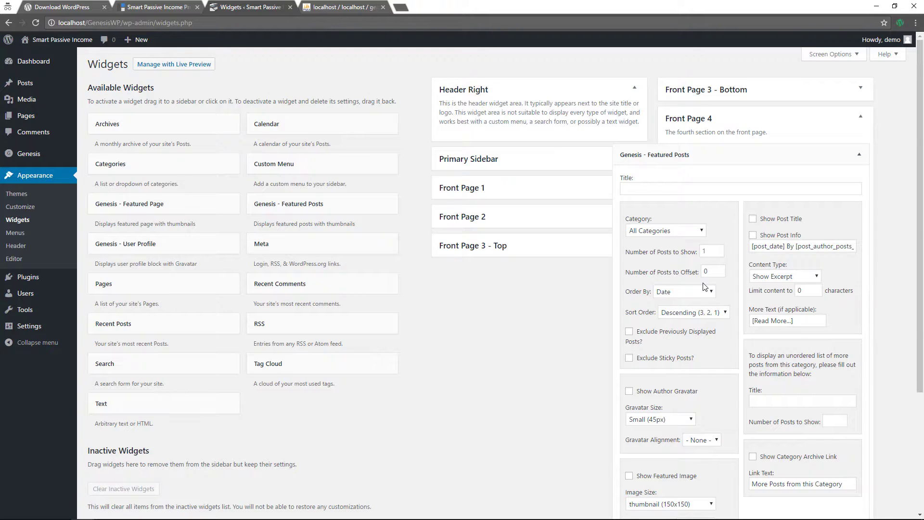
Save the Featured Posts widget with post title, post info, a 280-character content limit and More Text 'View Post'
{"action": "left_click", "coordinate": [753, 219]}
{"action": "left_click", "coordinate": [753, 236]}
{"action": "left_click", "coordinate": [810, 277]}
{"action": "left_click", "coordinate": [797, 308]}
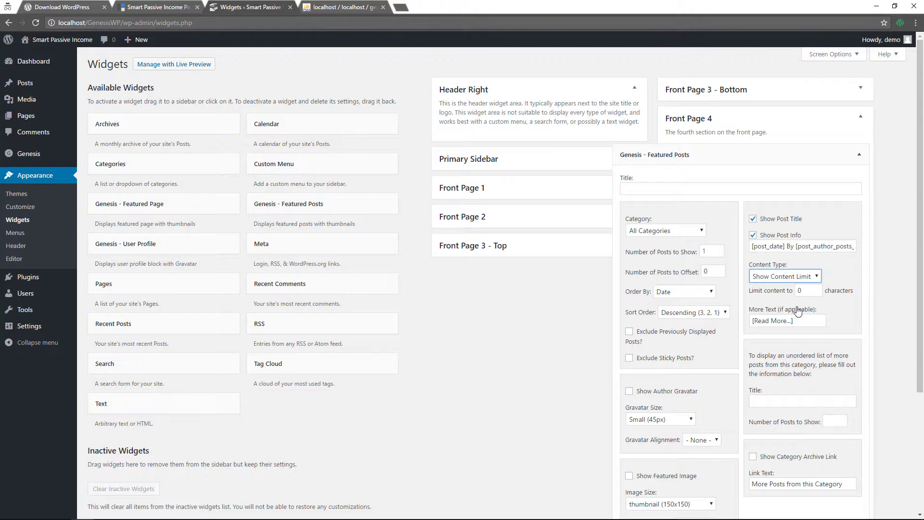
{"action": "left_click", "coordinate": [810, 290]}
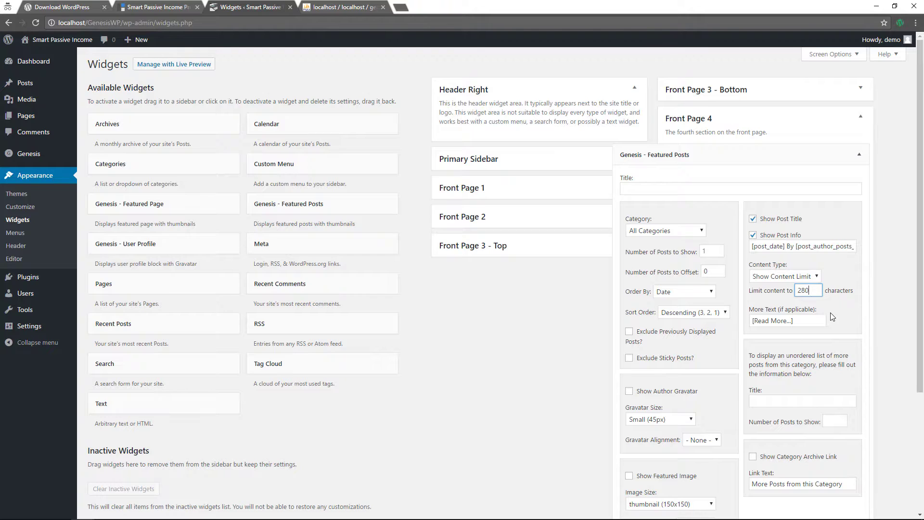
{"action": "left_click_drag", "start_coordinate": [808, 321], "coordinate": [751, 321]}
{"action": "type", "text": "Vi"}
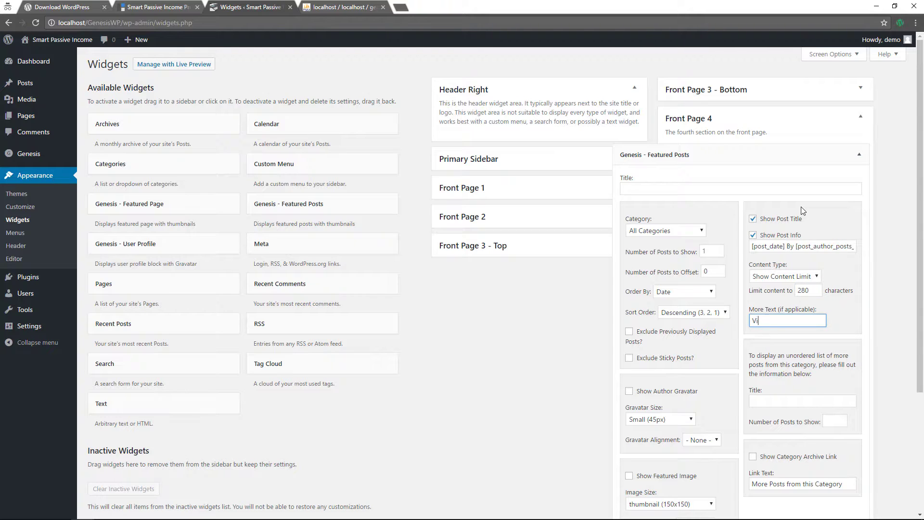
{"action": "type", "text": "ew Post"}
{"action": "scroll", "coordinate": [724, 255], "scroll_direction": "down", "scroll_amount": 2}
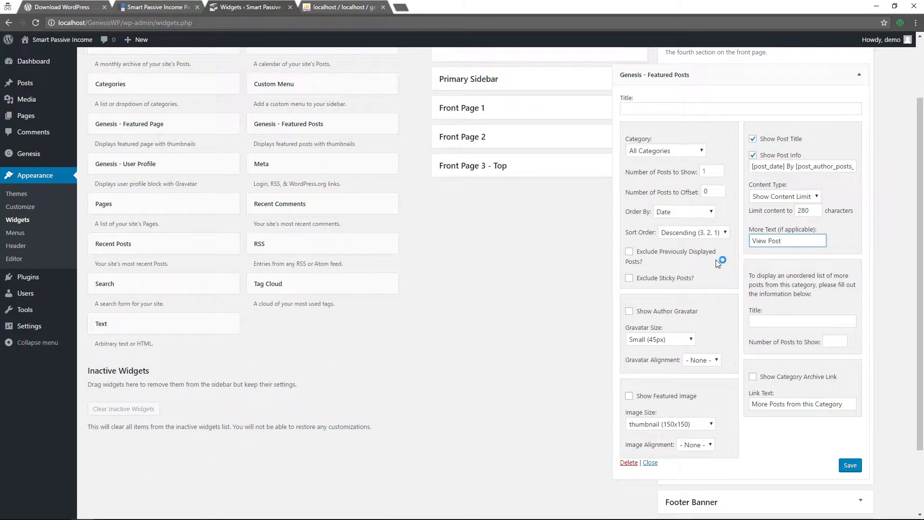
{"action": "scroll", "coordinate": [716, 260], "scroll_direction": "down", "scroll_amount": 2}
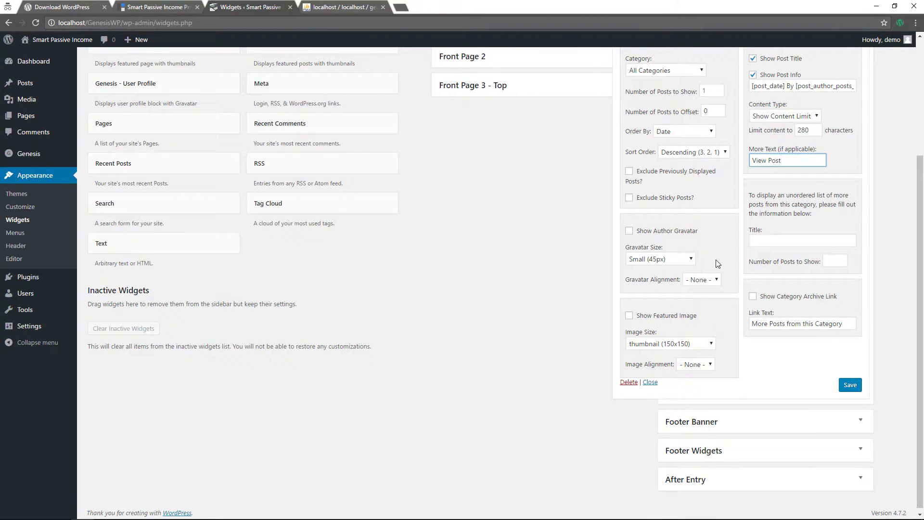
{"action": "left_click", "coordinate": [847, 386]}
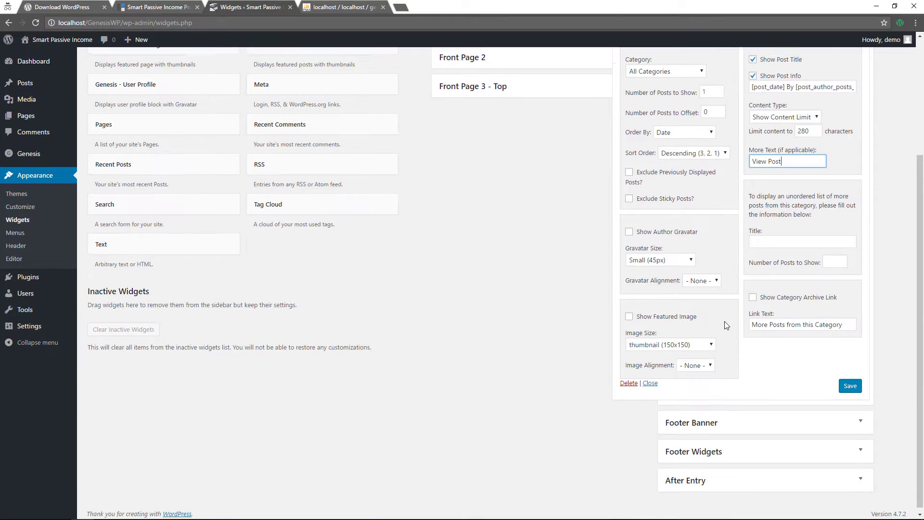
{"action": "left_click", "coordinate": [847, 387]}
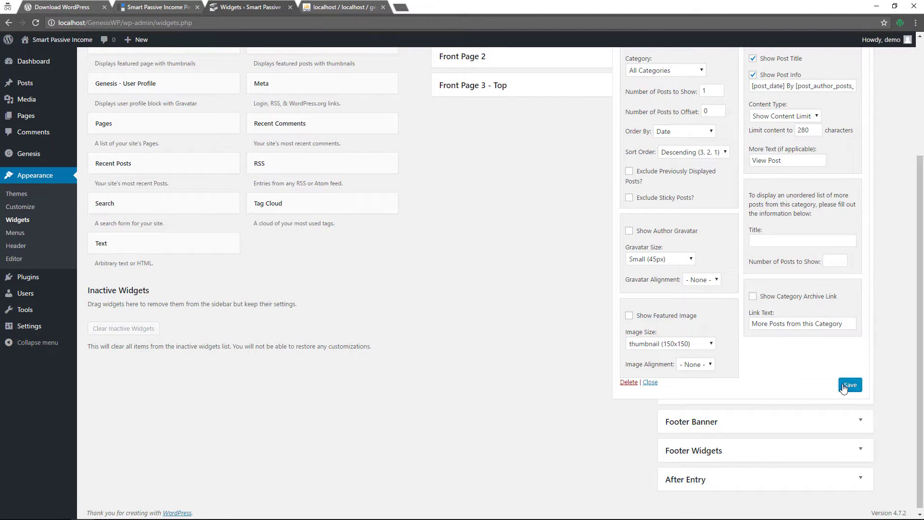
Collapse the saved widget and drag a second Featured Posts widget into Front Page 4
{"action": "scroll", "coordinate": [801, 374], "scroll_direction": "up", "scroll_amount": 4}
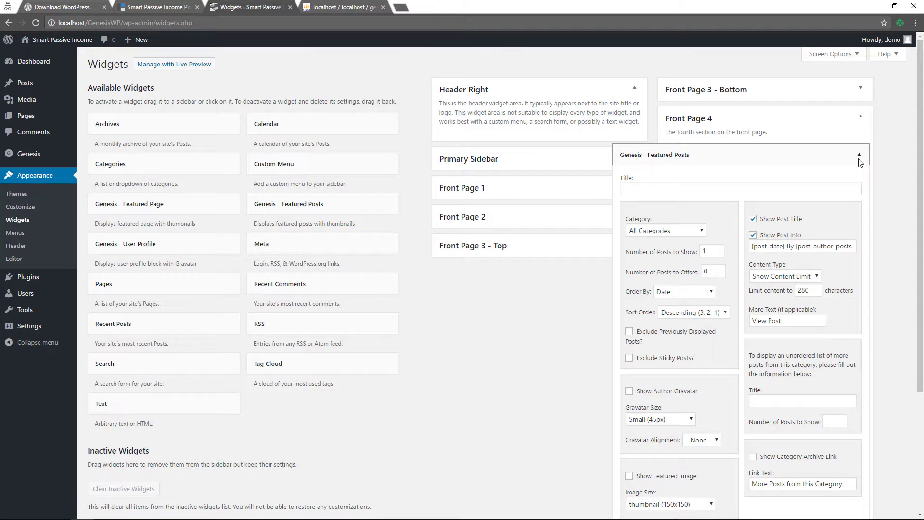
{"action": "left_click", "coordinate": [860, 156]}
{"action": "left_click_drag", "start_coordinate": [312, 203], "coordinate": [753, 181]}
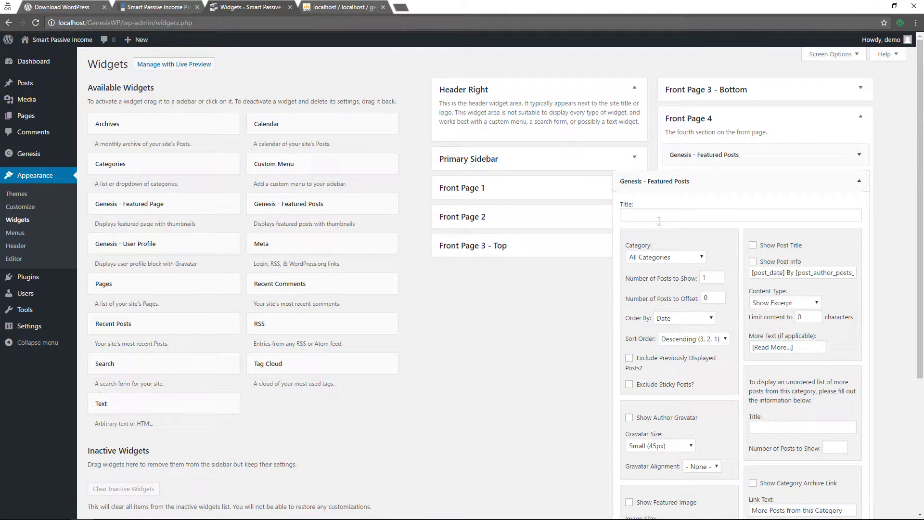
In the second widget, set offset 1, show title and info, and limit content to 280 characters
{"action": "left_click", "coordinate": [712, 298]}
{"action": "left_click", "coordinate": [753, 246]}
{"action": "left_click", "coordinate": [753, 261]}
{"action": "left_click", "coordinate": [811, 303]}
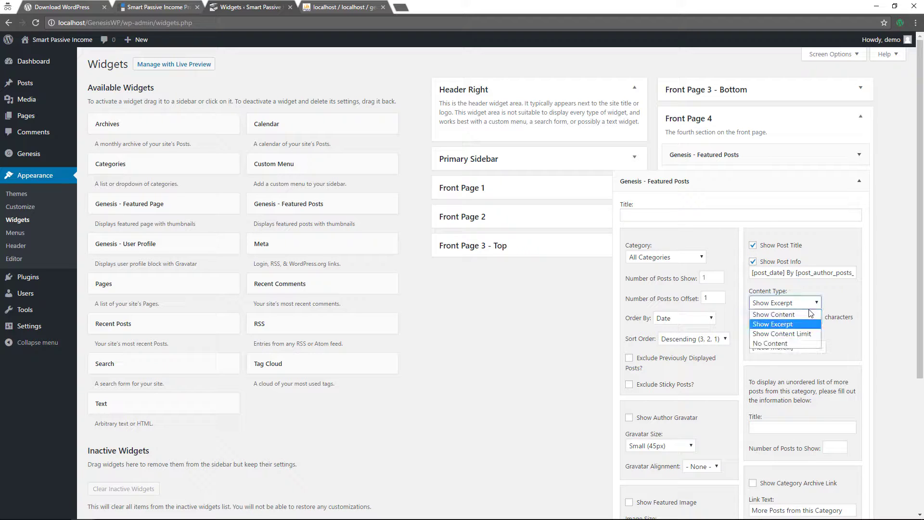
{"action": "left_click", "coordinate": [801, 333]}
{"action": "left_click", "coordinate": [813, 316]}
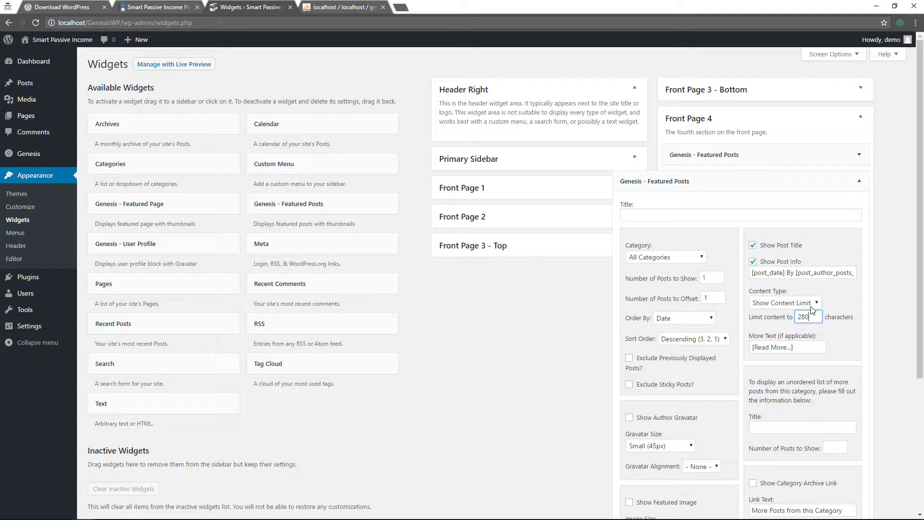
Change its More Text to 'View Post', save it, and collapse the widget
{"action": "scroll", "coordinate": [797, 343], "scroll_direction": "down", "scroll_amount": 2}
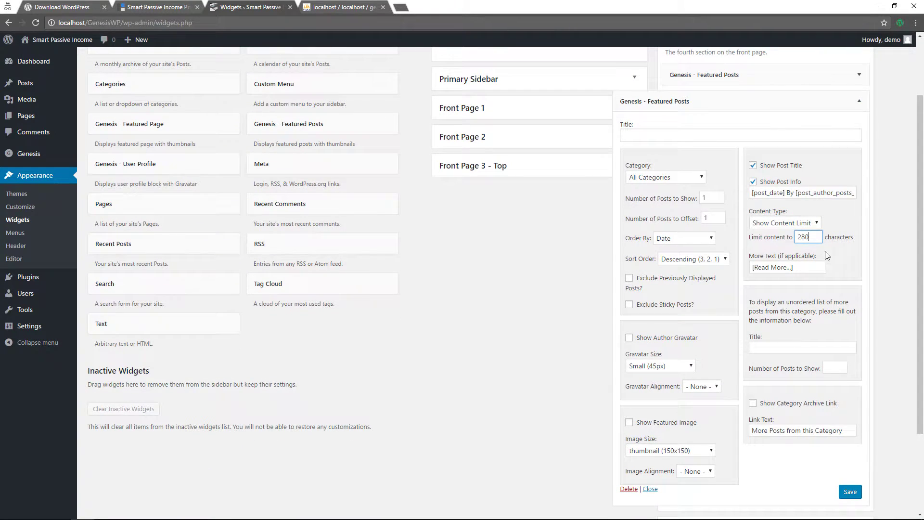
{"action": "triple_click", "coordinate": [801, 268]}
{"action": "type", "text": "V"}
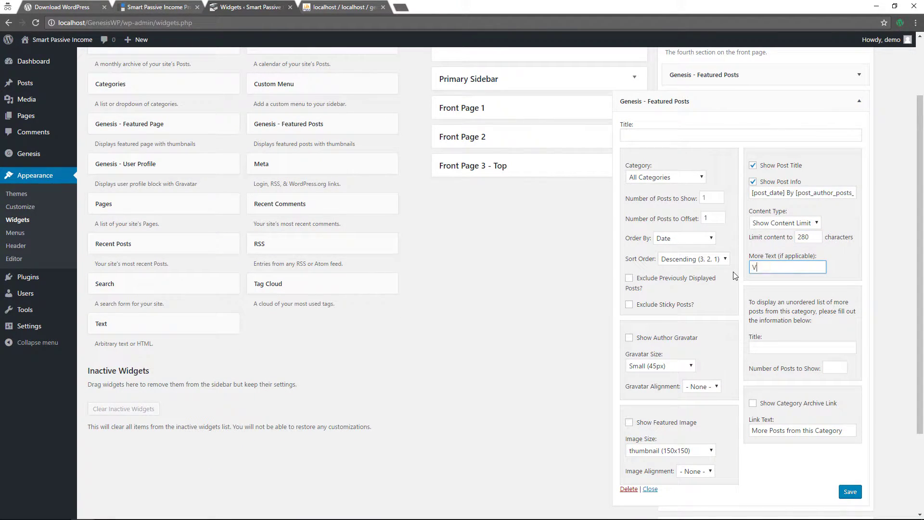
{"action": "type", "text": "iew Post"}
{"action": "scroll", "coordinate": [786, 433], "scroll_direction": "down", "scroll_amount": 2}
{"action": "left_click", "coordinate": [850, 411]}
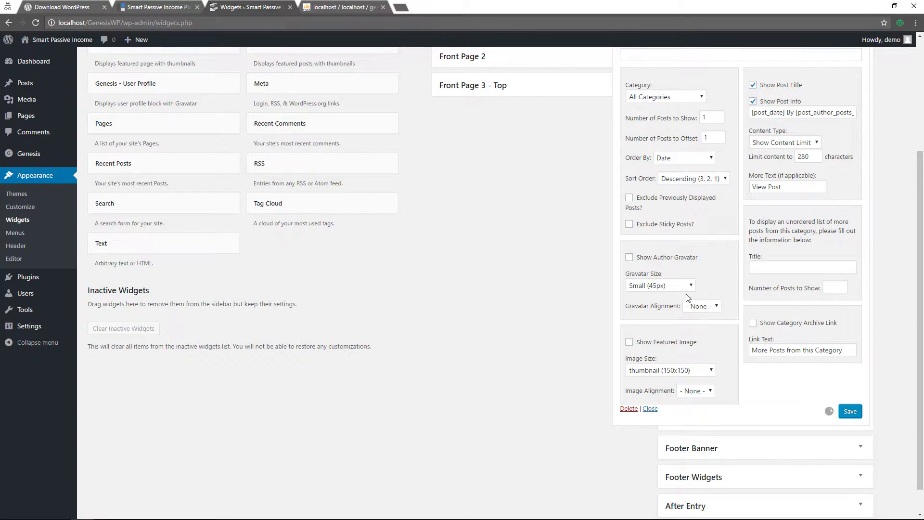
{"action": "scroll", "coordinate": [819, 217], "scroll_direction": "up", "scroll_amount": 2}
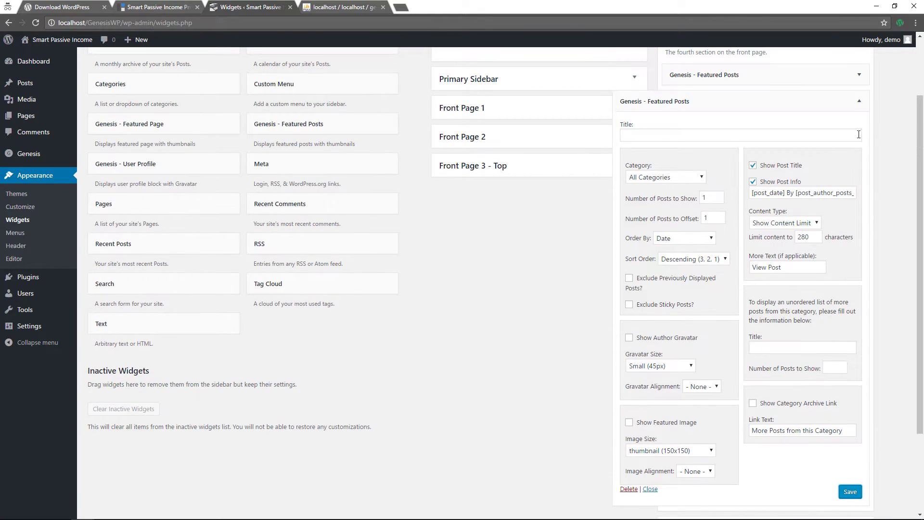
{"action": "left_click", "coordinate": [859, 102]}
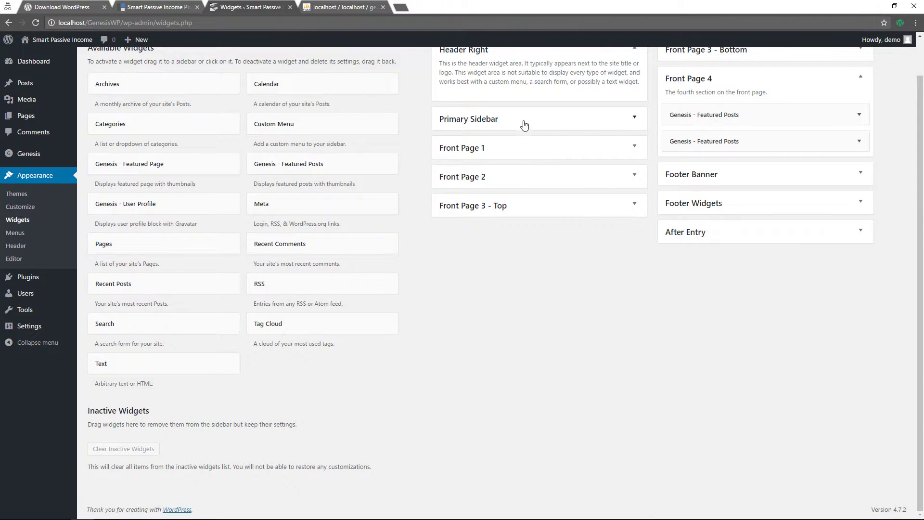
Add a third Featured Posts widget with offset 2, post title, post info and Show Content Limit
{"action": "left_click_drag", "start_coordinate": [291, 166], "coordinate": [723, 175]}
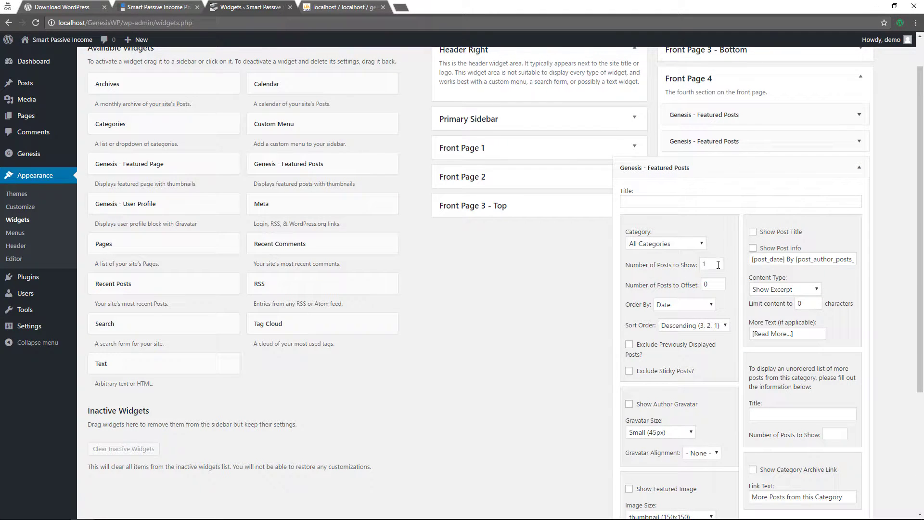
{"action": "left_click", "coordinate": [716, 283]}
{"action": "type", "text": "2"}
{"action": "left_click", "coordinate": [765, 234]}
{"action": "left_click", "coordinate": [763, 249]}
{"action": "left_click", "coordinate": [811, 290]}
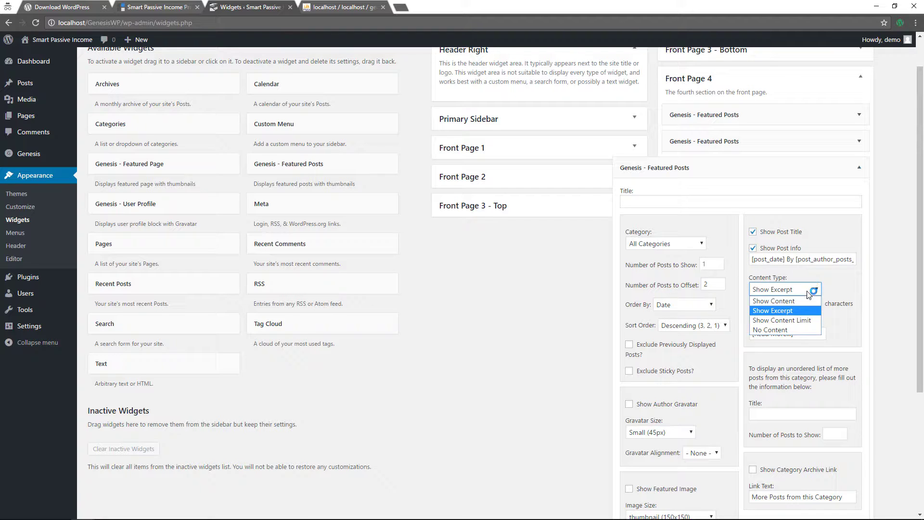
{"action": "left_click", "coordinate": [801, 320]}
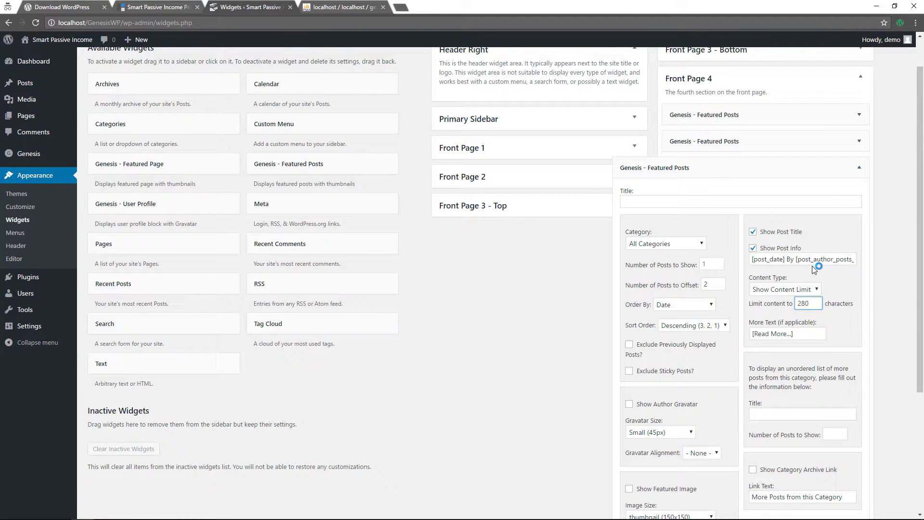
Set its More Text to 'View Post', save it, and collapse the widget
{"action": "key", "text": "Tab"}
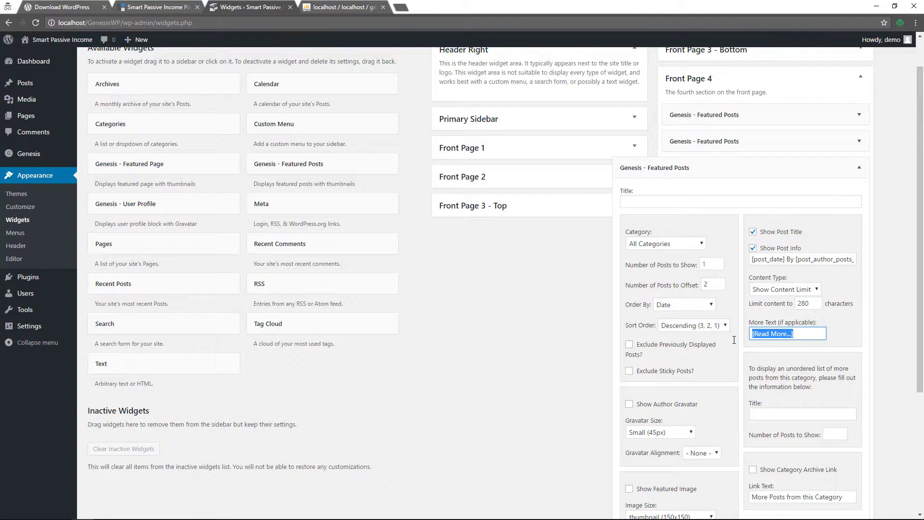
{"action": "type", "text": "View Post"}
{"action": "scroll", "coordinate": [741, 351], "scroll_direction": "down", "scroll_amount": 2}
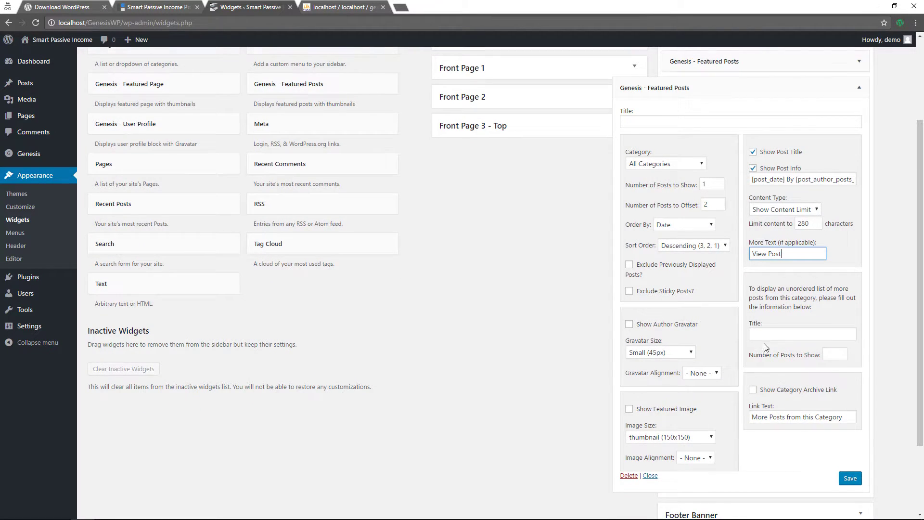
{"action": "scroll", "coordinate": [767, 348], "scroll_direction": "down", "scroll_amount": 2}
{"action": "left_click", "coordinate": [848, 396]}
{"action": "scroll", "coordinate": [843, 313], "scroll_direction": "up", "scroll_amount": 4}
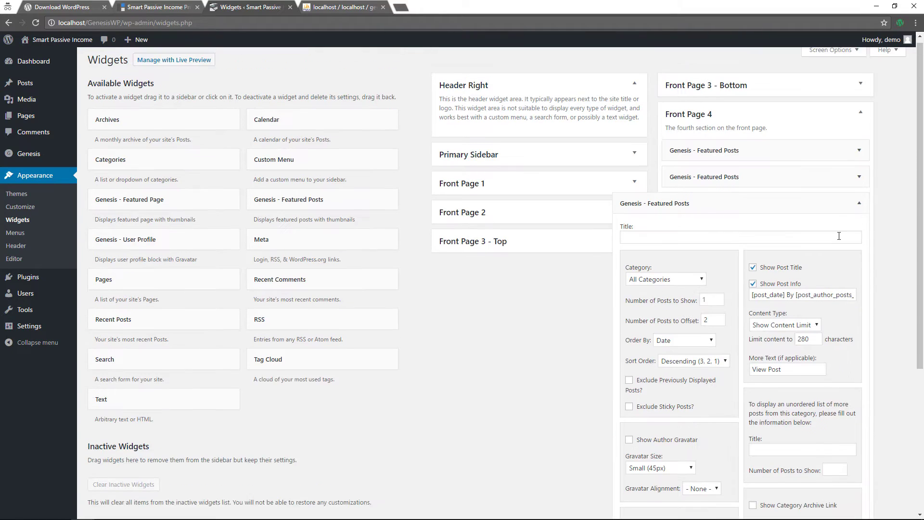
{"action": "left_click", "coordinate": [860, 203]}
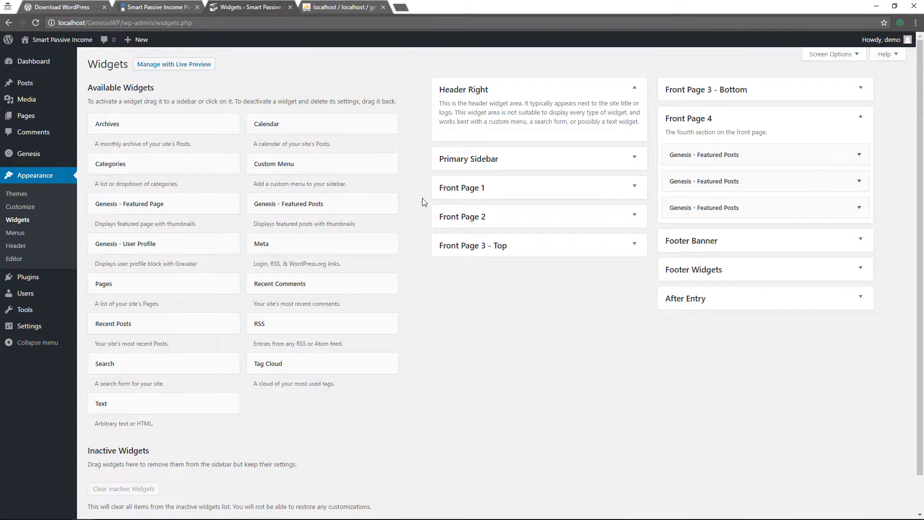
Drag a fourth Featured Posts widget into Front Page 4 with offset 3, showing title and info
{"action": "left_click_drag", "start_coordinate": [283, 204], "coordinate": [725, 238]}
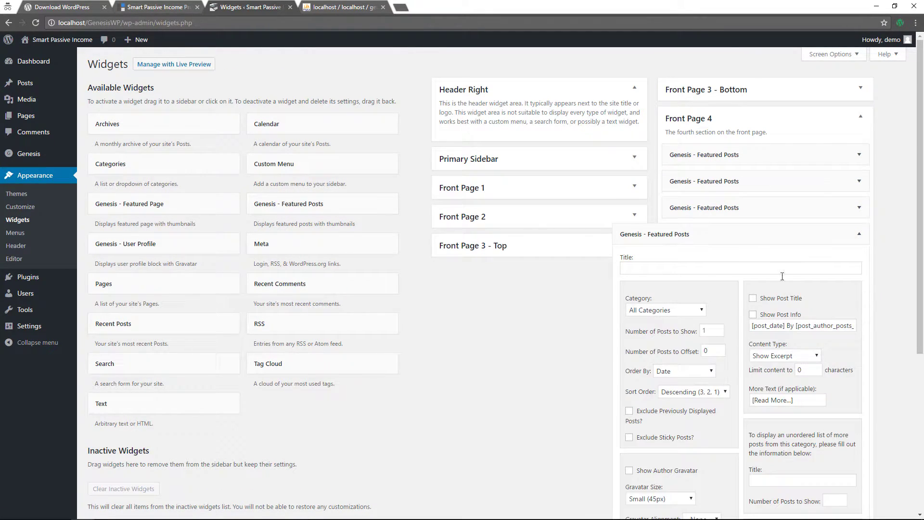
{"action": "left_click", "coordinate": [713, 352]}
{"action": "left_click", "coordinate": [754, 298]}
{"action": "left_click", "coordinate": [754, 315]}
Limit its content to 280 characters, set More Text 'View Post', and save
{"action": "left_click", "coordinate": [817, 355]}
{"action": "left_click", "coordinate": [775, 382]}
{"action": "left_click", "coordinate": [791, 372]}
{"action": "type", "text": "280"}
{"action": "scroll", "coordinate": [711, 242], "scroll_direction": "down", "scroll_amount": 3}
{"action": "key", "text": "Tab"}
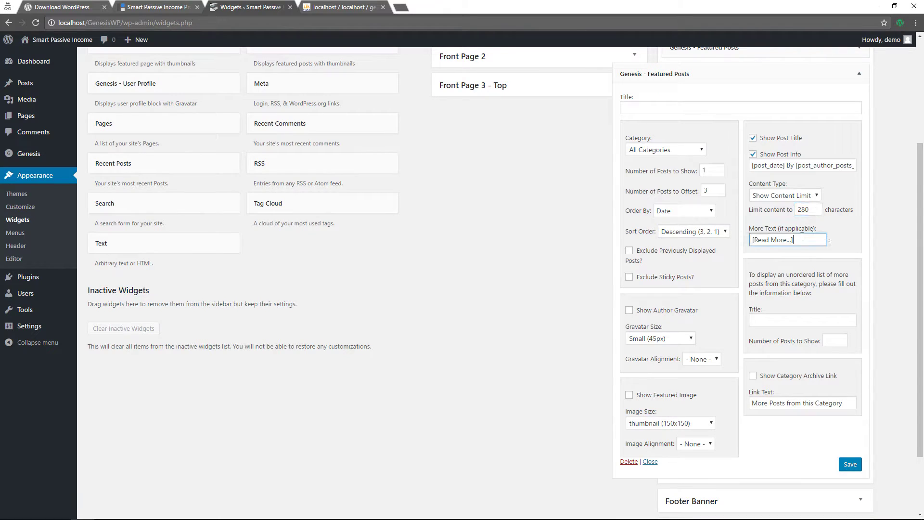
{"action": "type", "text": "View Post"}
{"action": "left_click", "coordinate": [847, 463]}
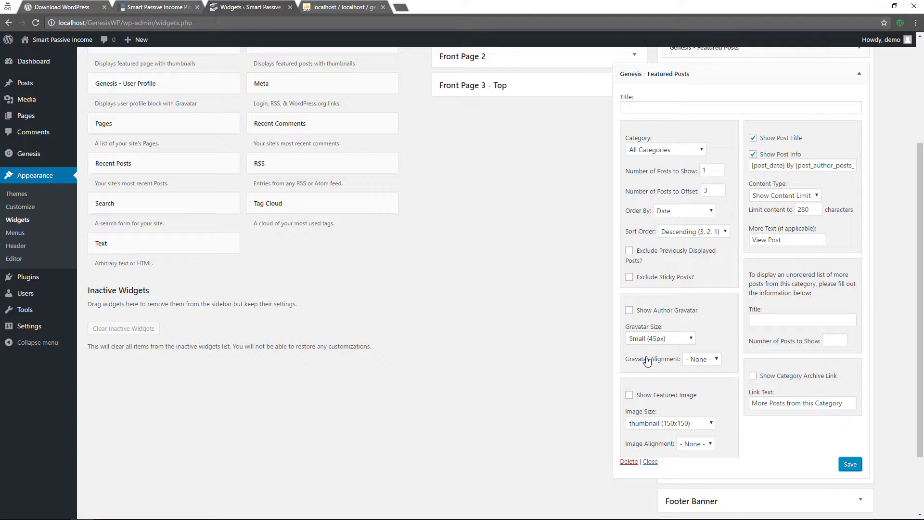
Visit the live site and scroll to the two-by-two grid of featured posts with View Post buttons
{"action": "mouse_move", "coordinate": [29, 41]}
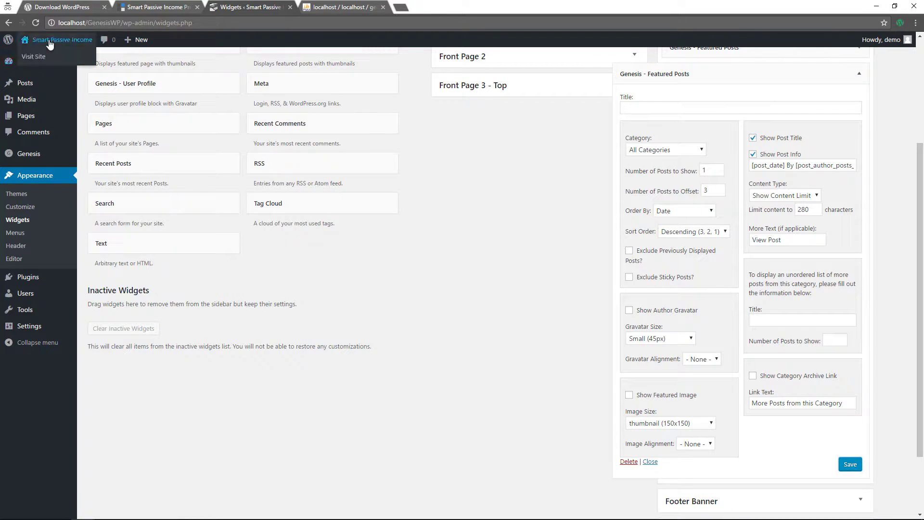
{"action": "left_click", "coordinate": [35, 57]}
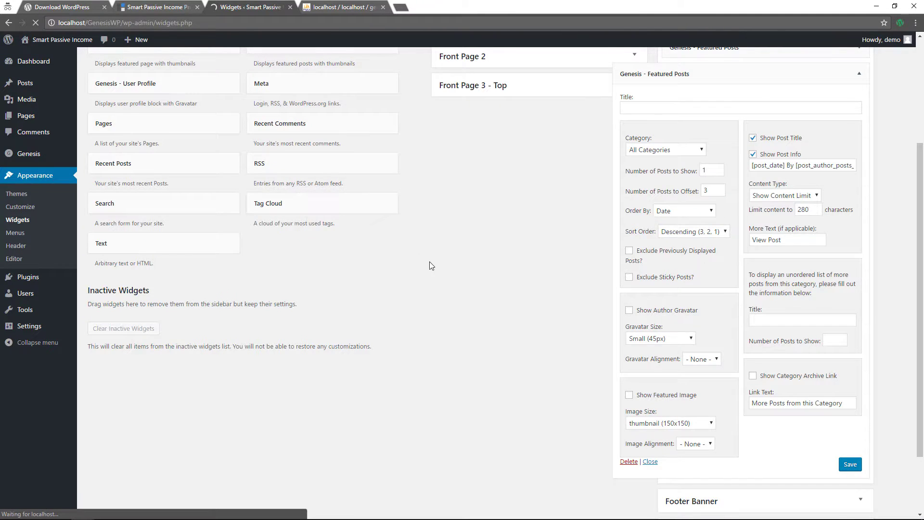
{"action": "scroll", "coordinate": [345, 270], "scroll_direction": "down", "scroll_amount": 8}
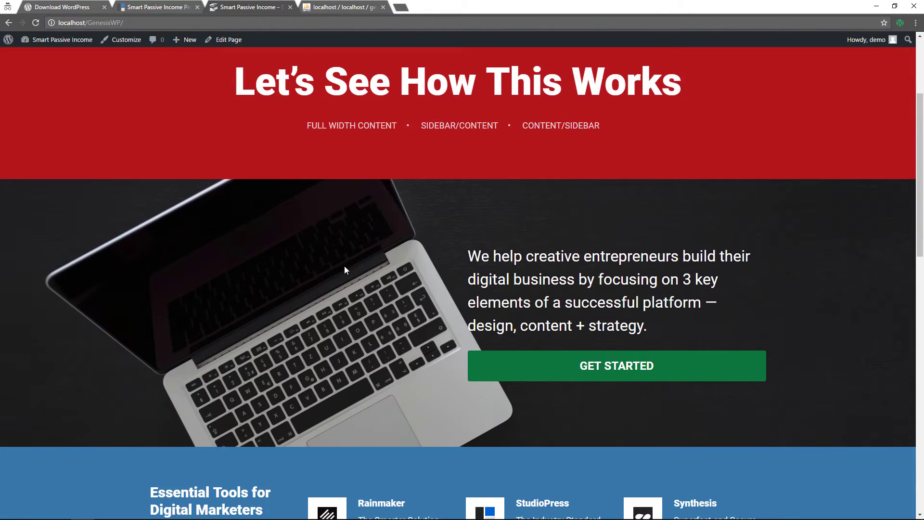
{"action": "scroll", "coordinate": [344, 270], "scroll_direction": "down", "scroll_amount": 10}
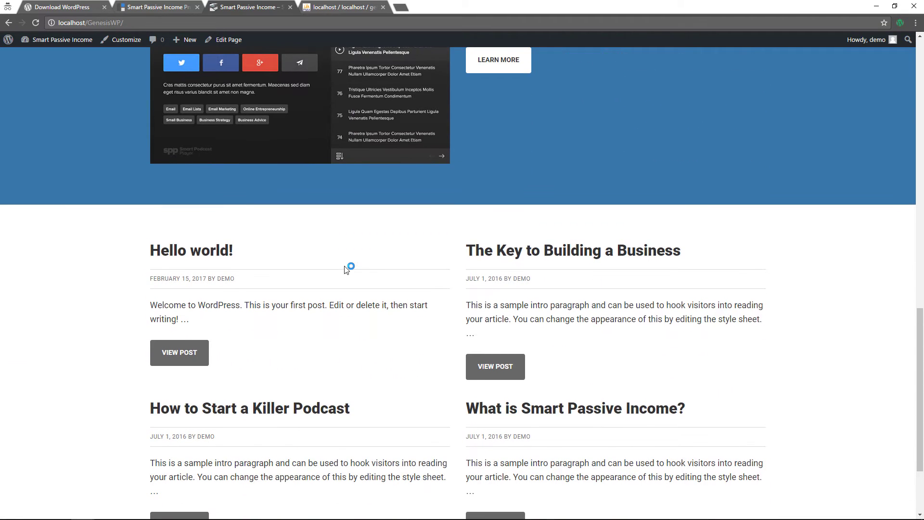
{"action": "scroll", "coordinate": [347, 269], "scroll_direction": "down", "scroll_amount": 2}
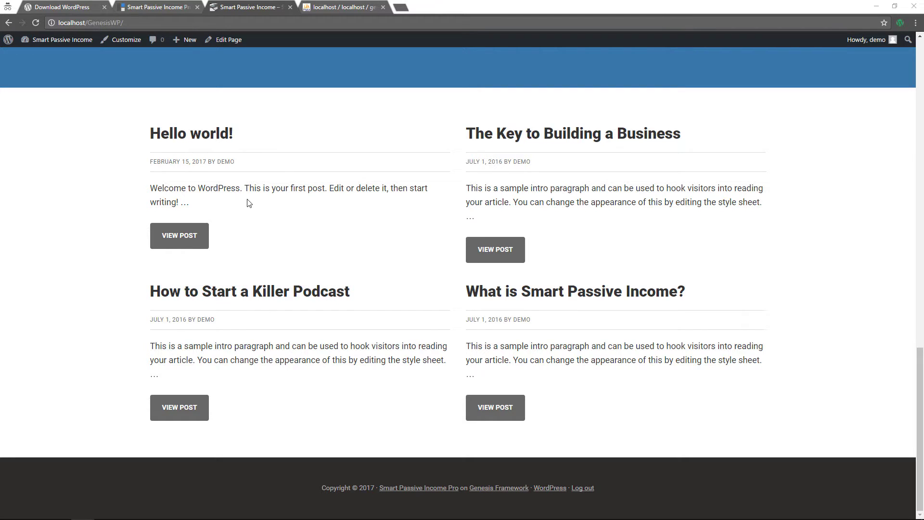
Look at Widgets in the Customizer, then reach the Widgets admin page from the site-name menu
{"action": "left_click", "coordinate": [122, 42]}
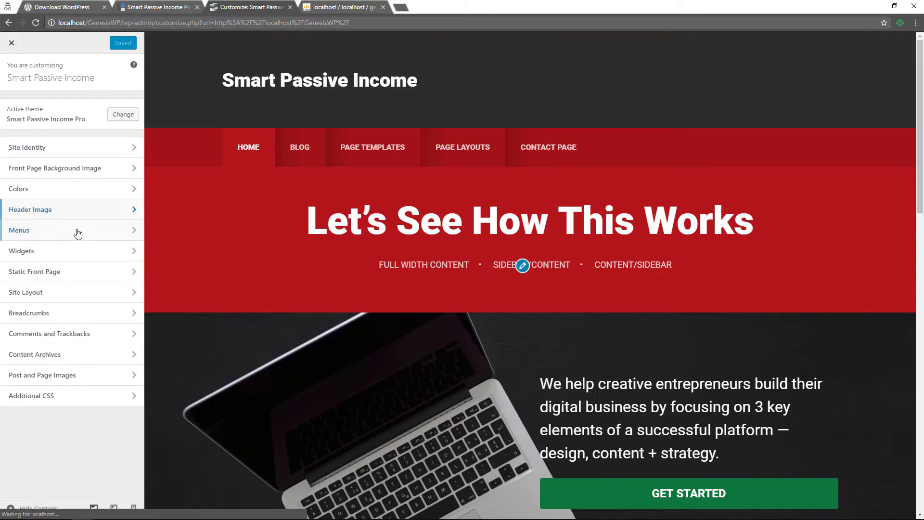
{"action": "left_click", "coordinate": [64, 252]}
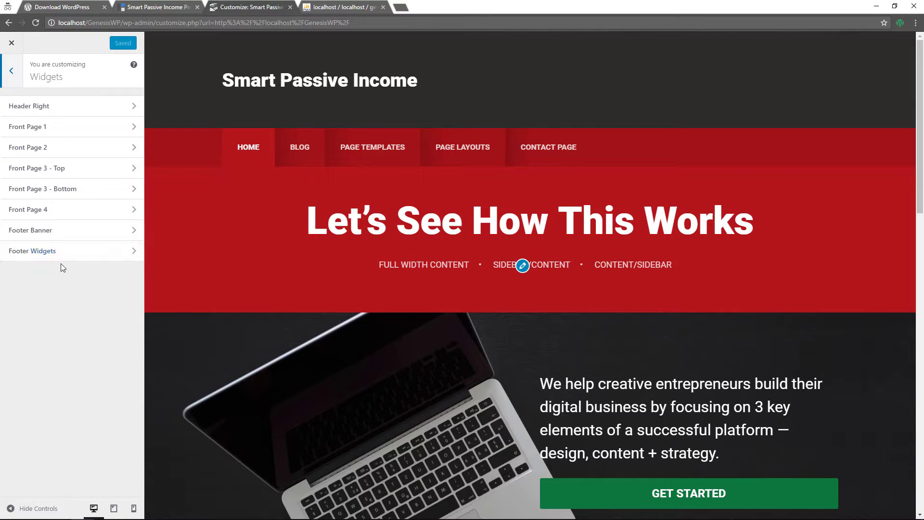
{"action": "left_click", "coordinate": [12, 72]}
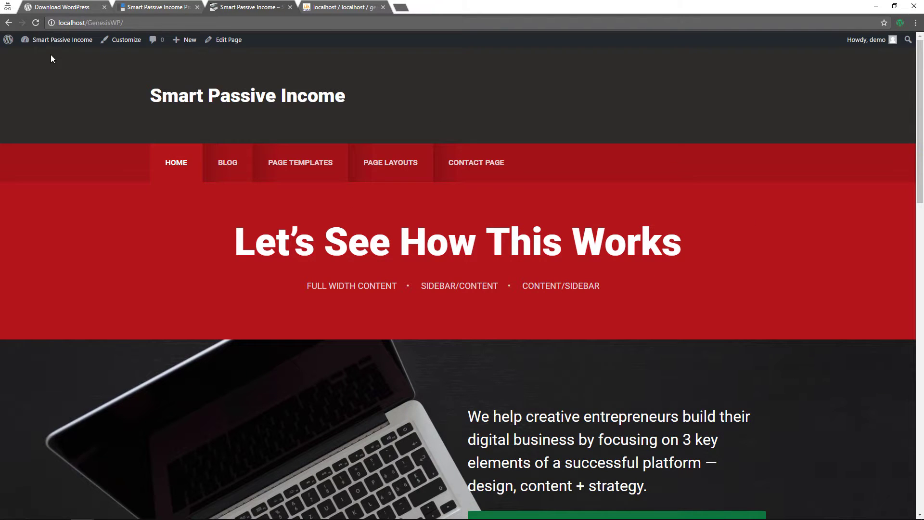
{"action": "mouse_move", "coordinate": [53, 39]}
{"action": "left_click", "coordinate": [34, 82]}
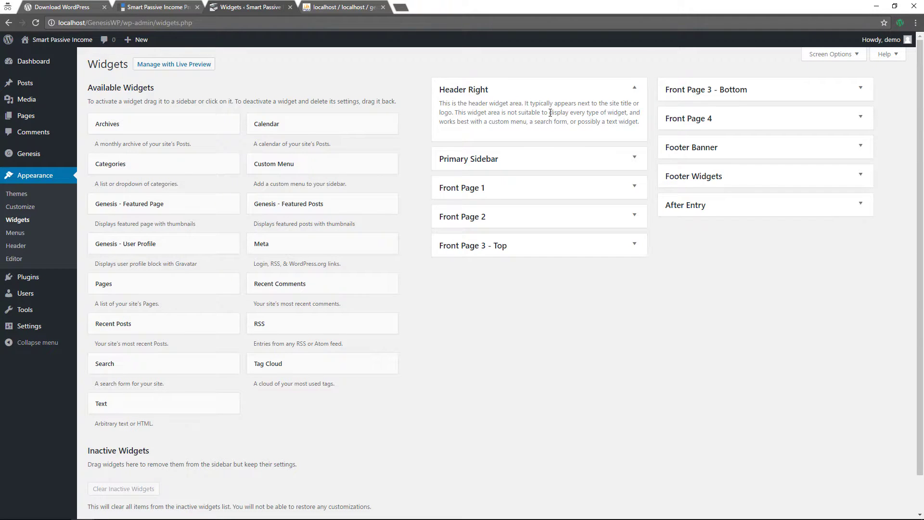
Add a Text widget to Header Right with the 'ARE YOU LOOKING TO BOOST YOUR BUSINESS?' tagline and Buy This Theme link HTML, and save
{"action": "left_click_drag", "start_coordinate": [155, 407], "coordinate": [491, 121]}
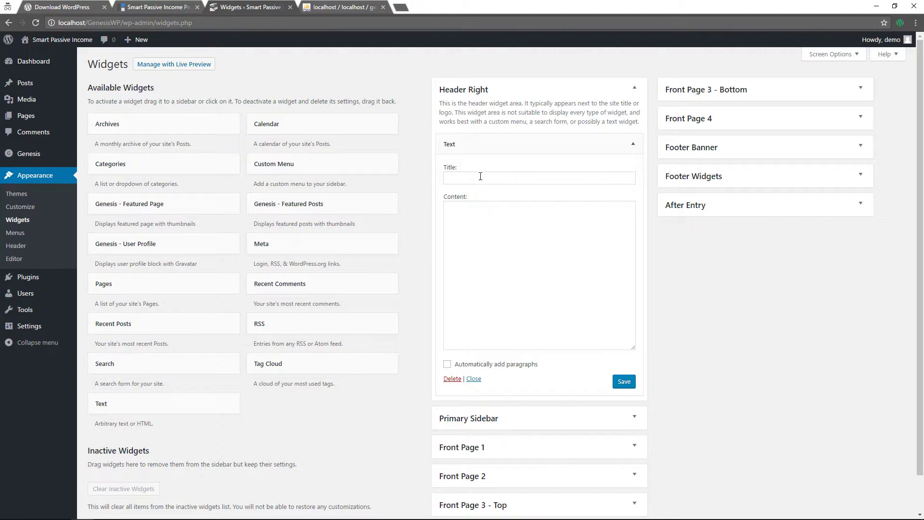
{"action": "left_click", "coordinate": [488, 244]}
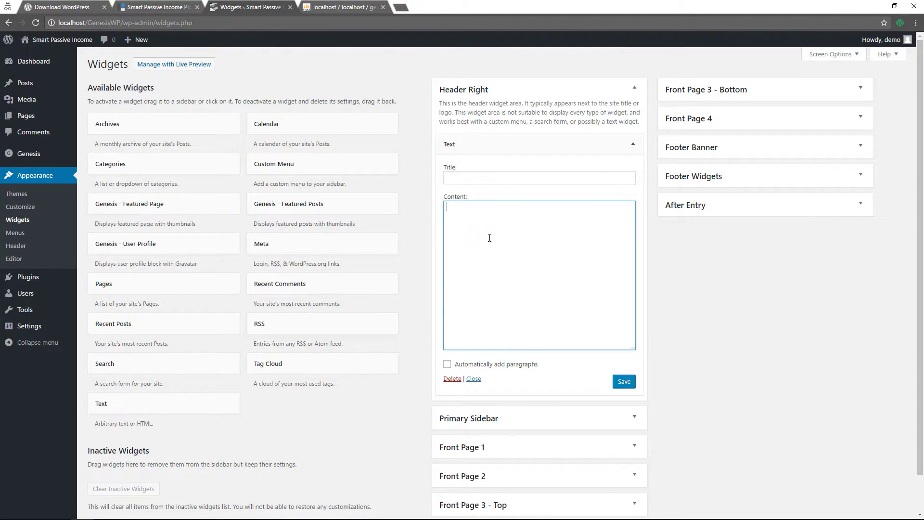
{"action": "type", "text": "<span class=\"tagline\"><strong>ARE YOU LOOKING TO BOOST YOUR BUSINESS?</strong></span> <a href=\"http://my.studiopress.com/themes/smart-passive-income/\" class=\"button small\">Buy This Theme</a>"}
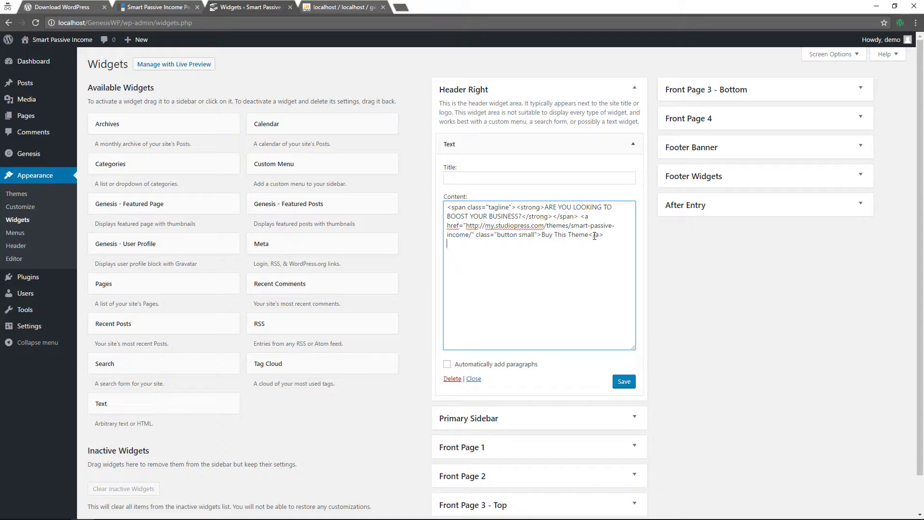
{"action": "left_click", "coordinate": [625, 382]}
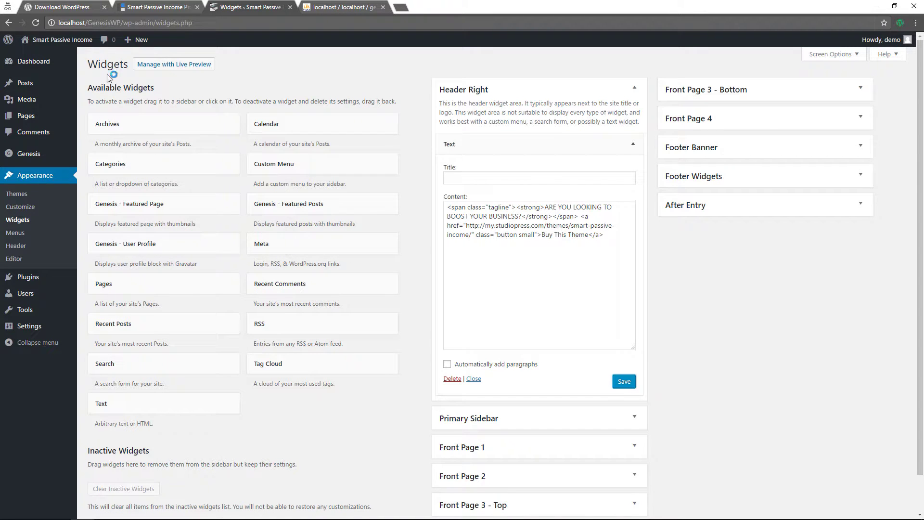
Check the live site's header for the tagline and green Buy This Theme button, then open the Customizer
{"action": "left_click", "coordinate": [61, 57]}
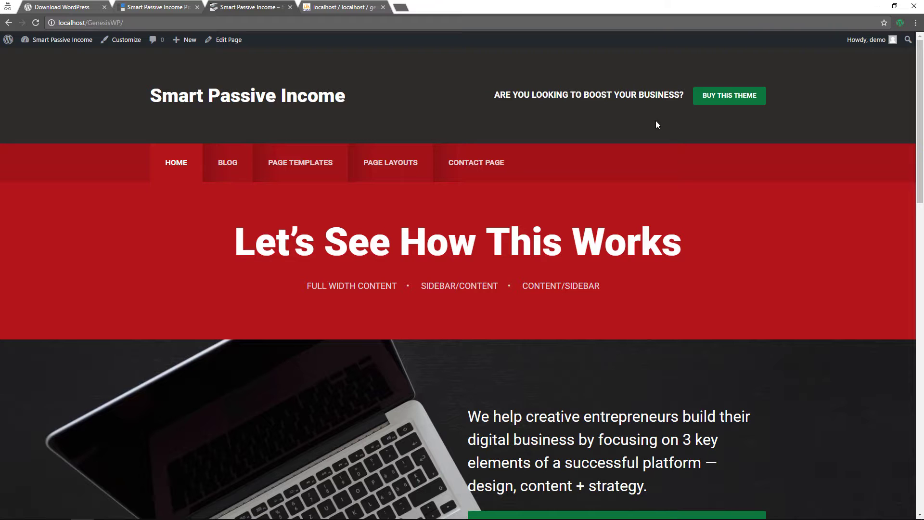
{"action": "scroll", "coordinate": [568, 220], "scroll_direction": "down", "scroll_amount": 18}
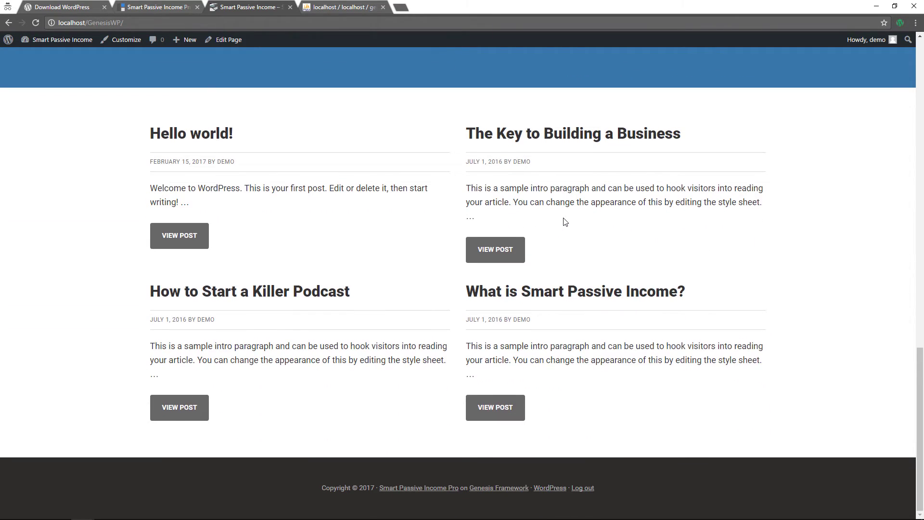
{"action": "scroll", "coordinate": [559, 212], "scroll_direction": "up", "scroll_amount": 20}
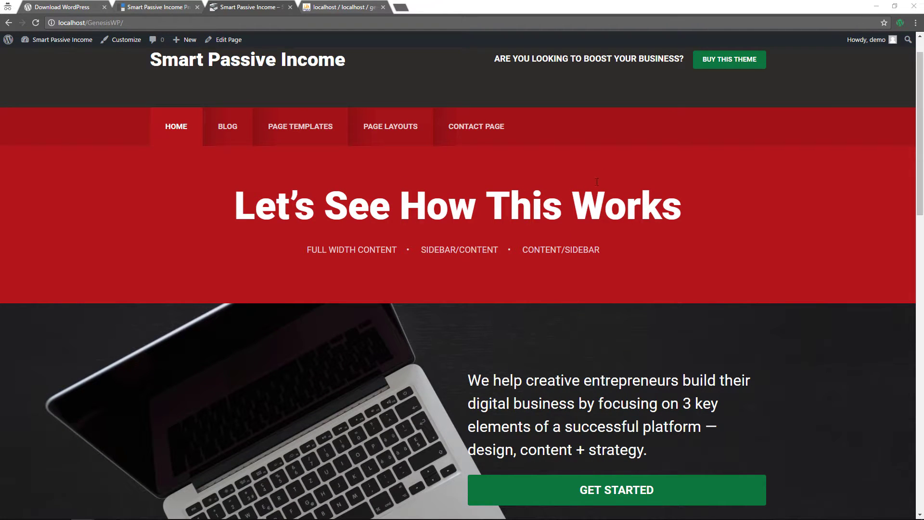
{"action": "left_click", "coordinate": [126, 40]}
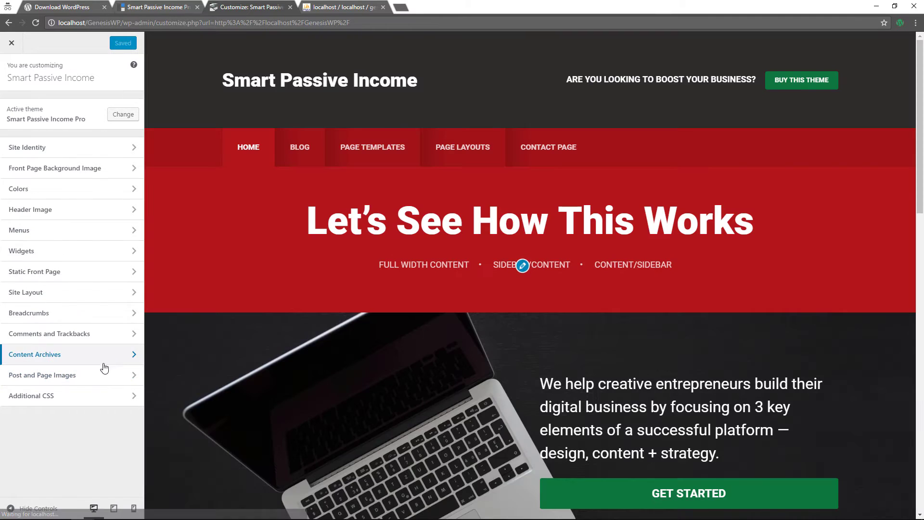
Glance at Post and Page Images, then exit the Customizer to the admin Dashboard
{"action": "left_click", "coordinate": [91, 383]}
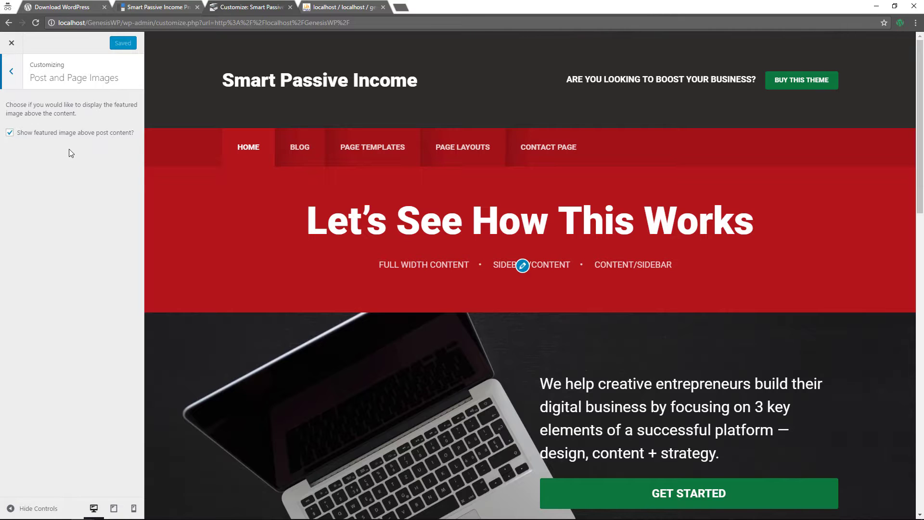
{"action": "left_click", "coordinate": [16, 78]}
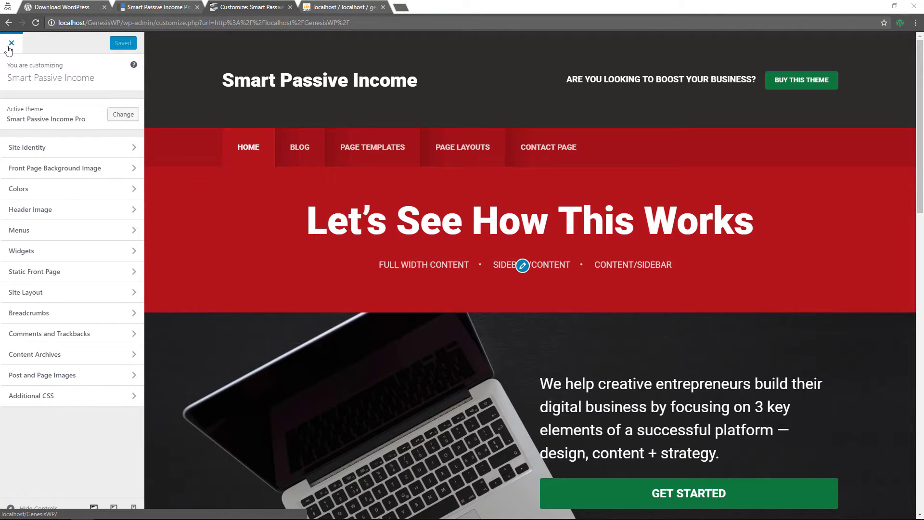
{"action": "left_click", "coordinate": [9, 49]}
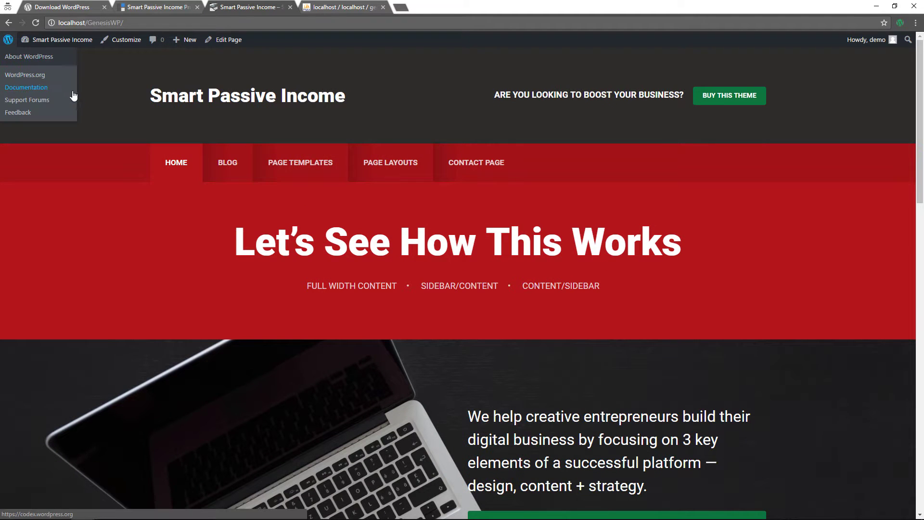
{"action": "left_click", "coordinate": [43, 57]}
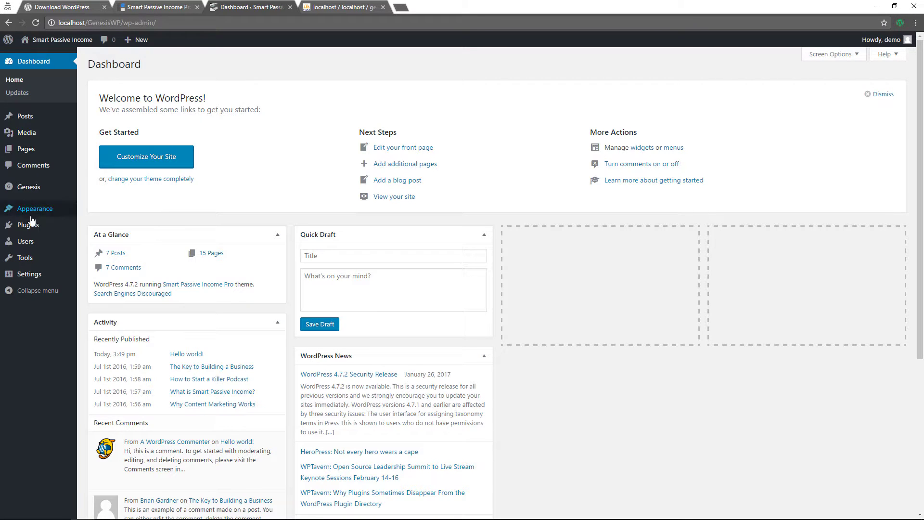
Search Add New Plugins for 'genesis enews extended' and install Genesis eNews Extended
{"action": "mouse_move", "coordinate": [28, 231]}
{"action": "left_click", "coordinate": [97, 241]}
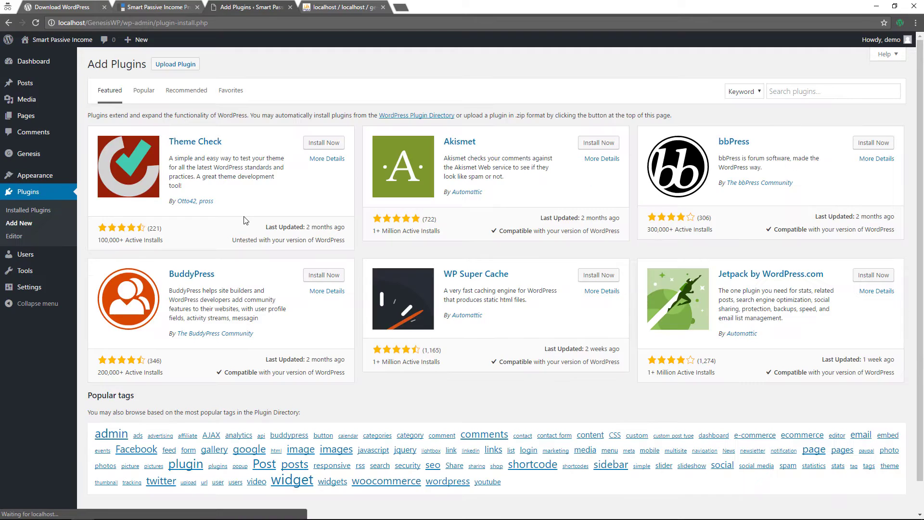
{"action": "left_click", "coordinate": [780, 95]}
{"action": "type", "text": "genesis en"}
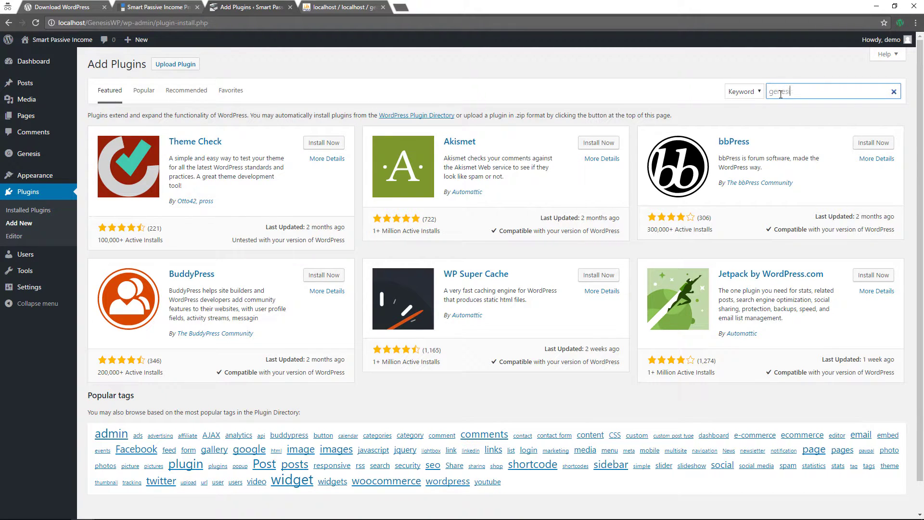
{"action": "type", "text": "ews extended"}
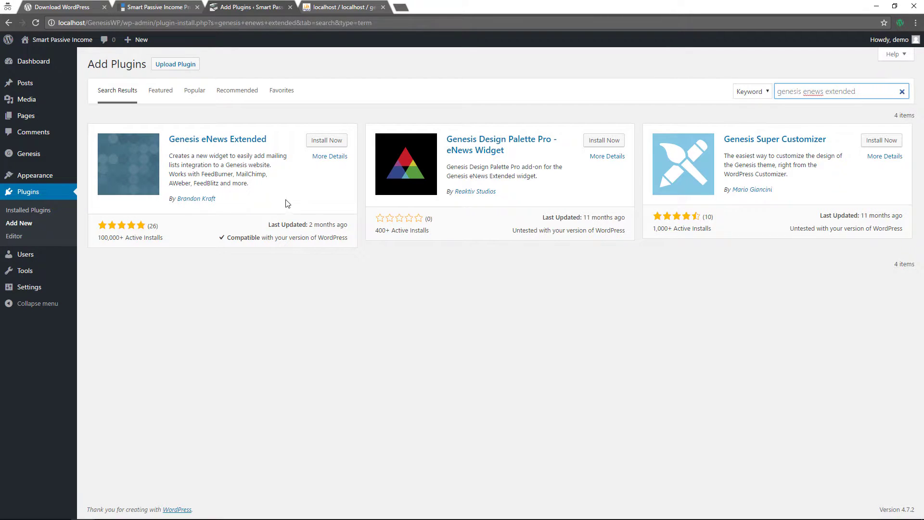
{"action": "left_click", "coordinate": [314, 143]}
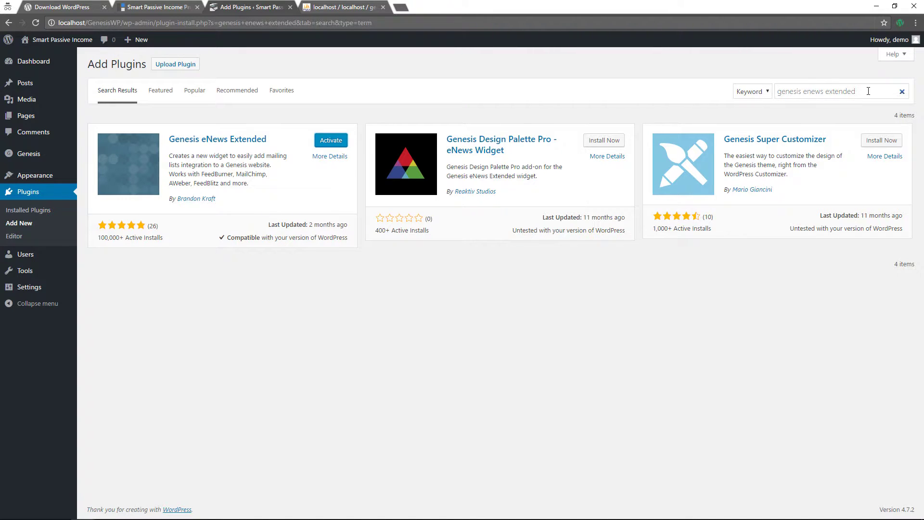
Search for 'simple social icons' and install the Simple Social Icons plugin
{"action": "left_click_drag", "start_coordinate": [811, 92], "coordinate": [747, 94]}
{"action": "type", "text": "simple socia"}
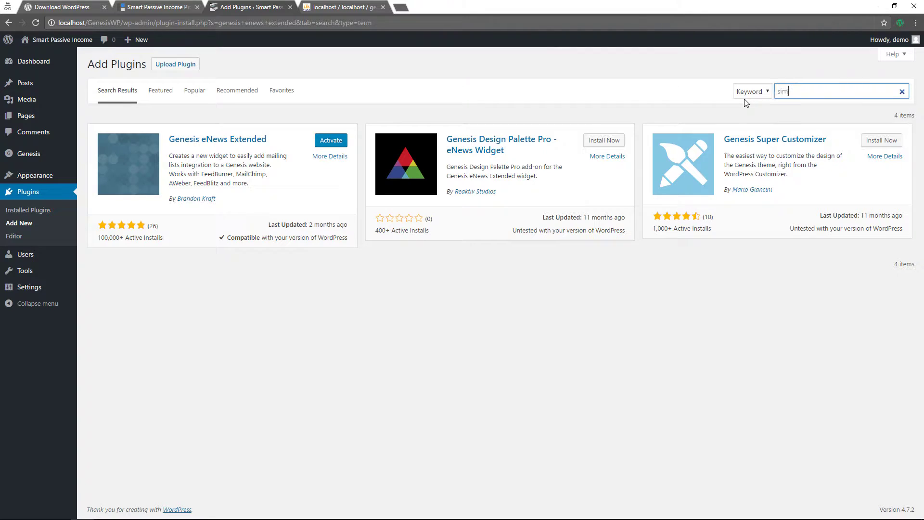
{"action": "type", "text": "l icons"}
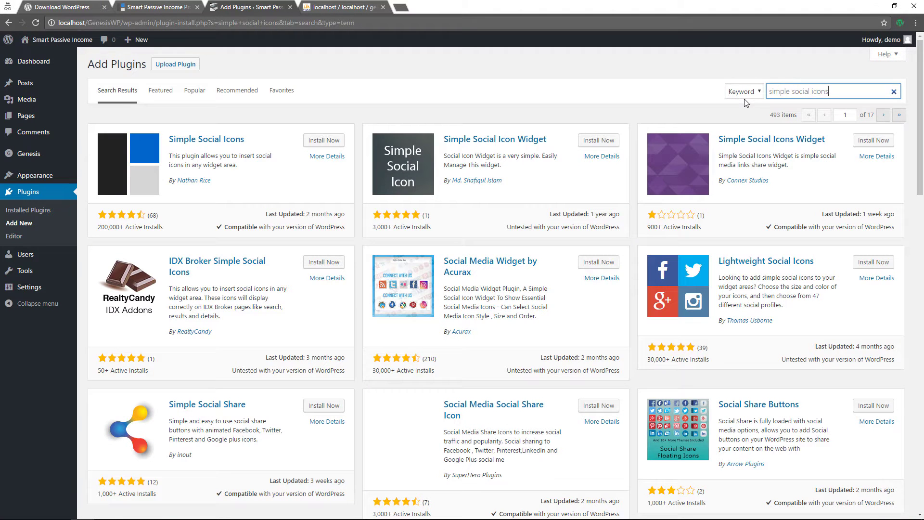
{"action": "left_click", "coordinate": [327, 140]}
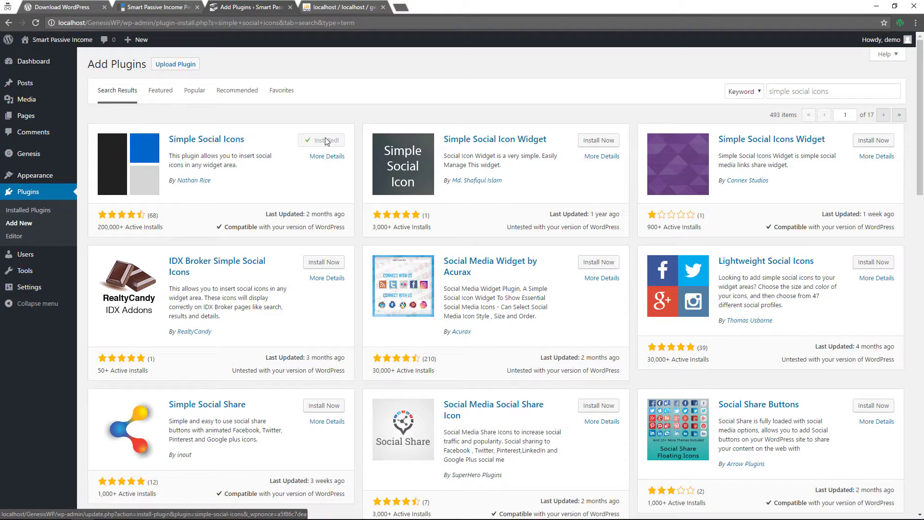
Activate Simple Social Icons and Genesis eNews Extended, then deactivate and delete WordPress Importer
{"action": "left_click", "coordinate": [326, 140]}
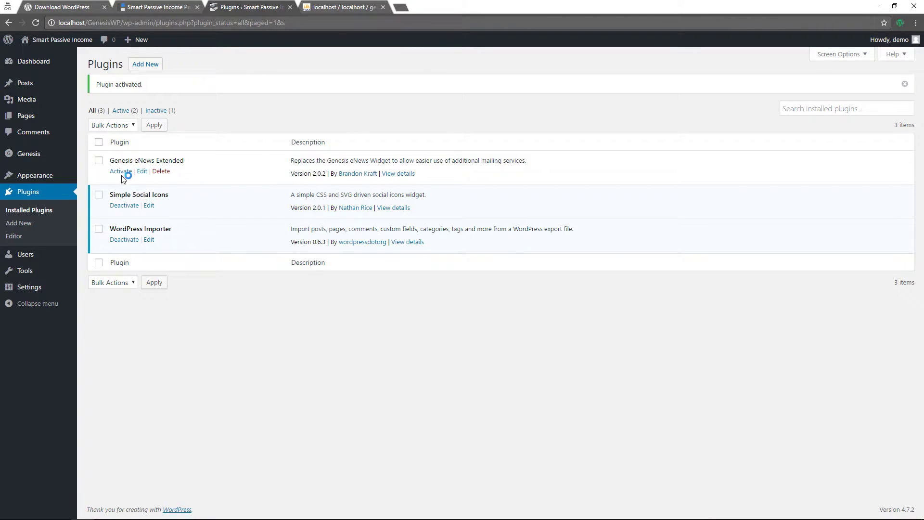
{"action": "left_click", "coordinate": [122, 173]}
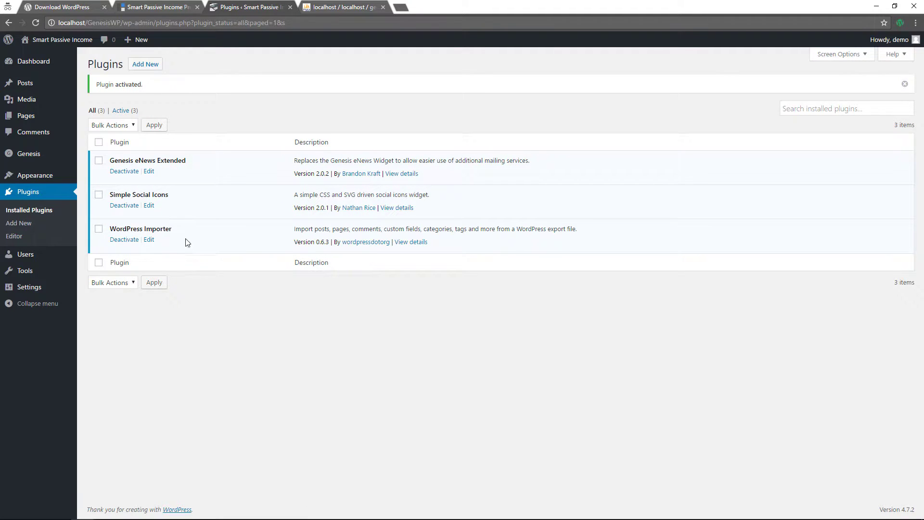
{"action": "left_click", "coordinate": [122, 240]}
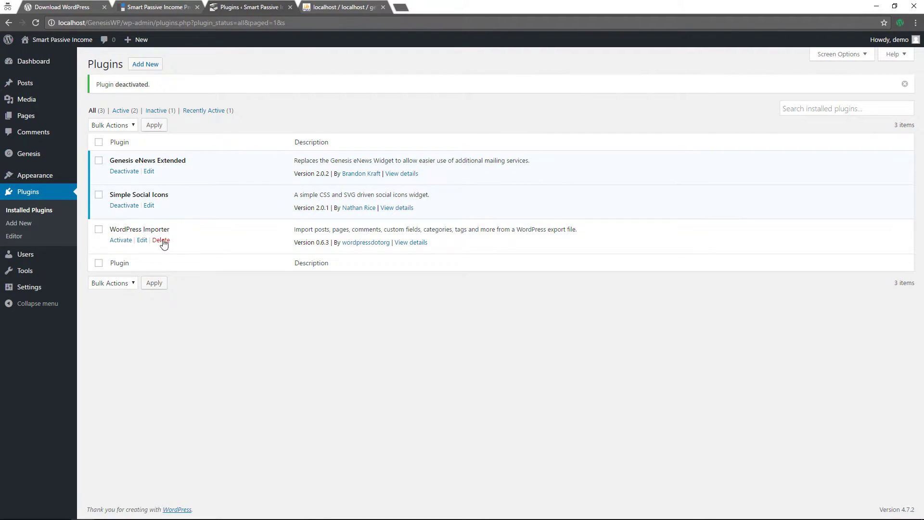
{"action": "left_click", "coordinate": [161, 240]}
{"action": "left_click", "coordinate": [500, 79]}
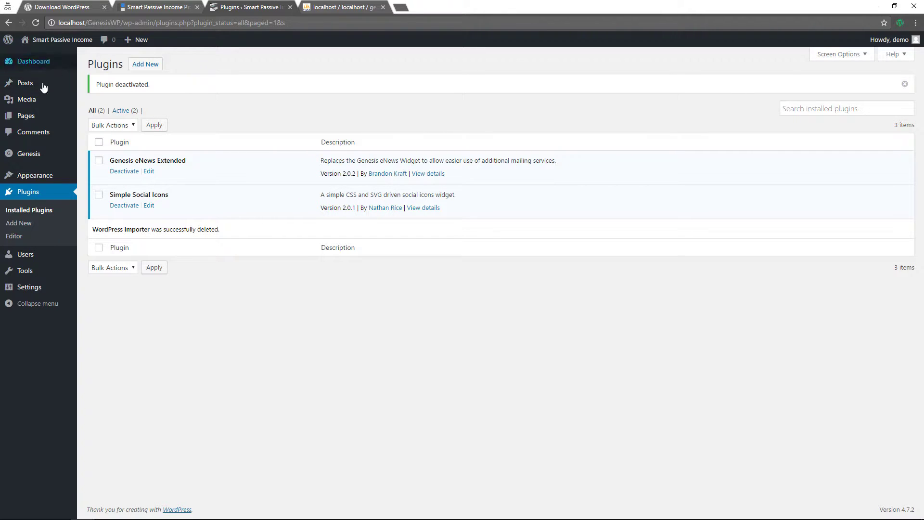
Add a Genesis - eNews Extended widget to the top of the Primary Sidebar
{"action": "mouse_move", "coordinate": [39, 176]}
{"action": "left_click", "coordinate": [103, 204]}
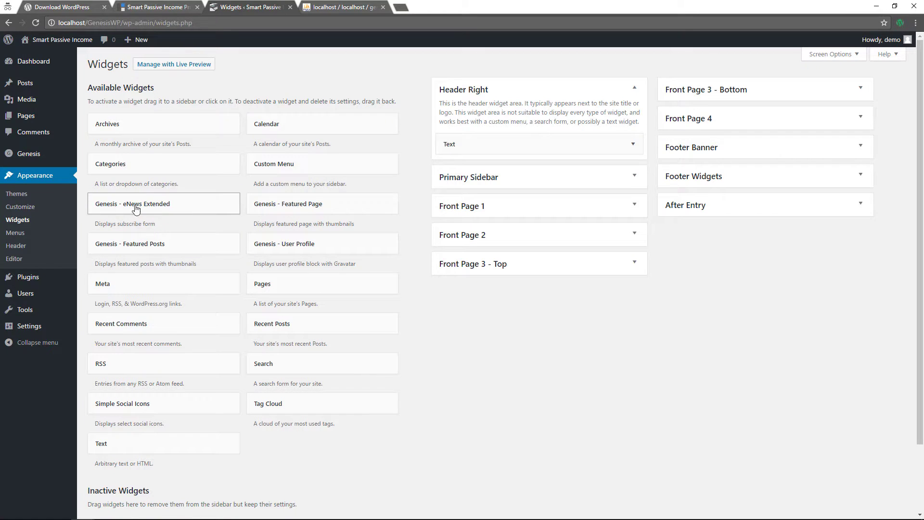
{"action": "left_click_drag", "start_coordinate": [133, 207], "coordinate": [471, 202]}
{"action": "left_click_drag", "start_coordinate": [475, 275], "coordinate": [472, 219]}
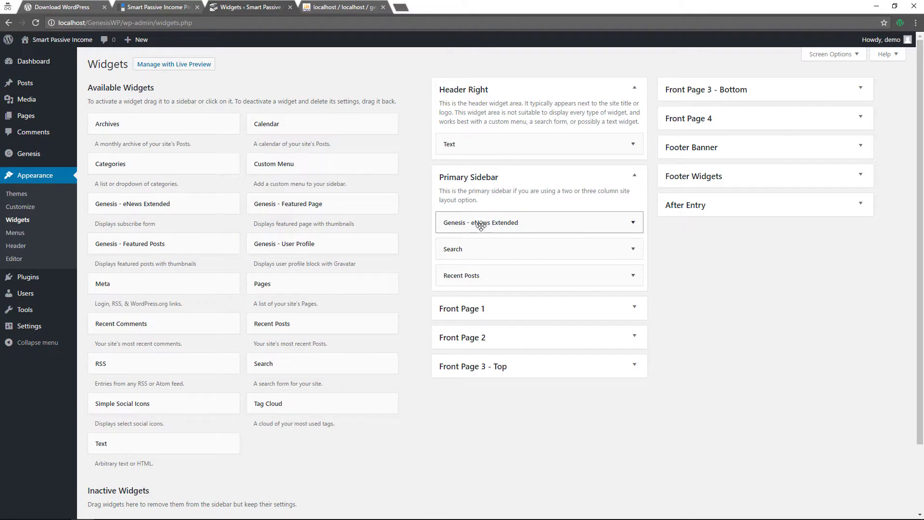
Title the widget 'Get Our Newsletter' with intro text 'Sign up to receive our newsletters and information to accelerate your business.'
{"action": "left_click", "coordinate": [633, 223]}
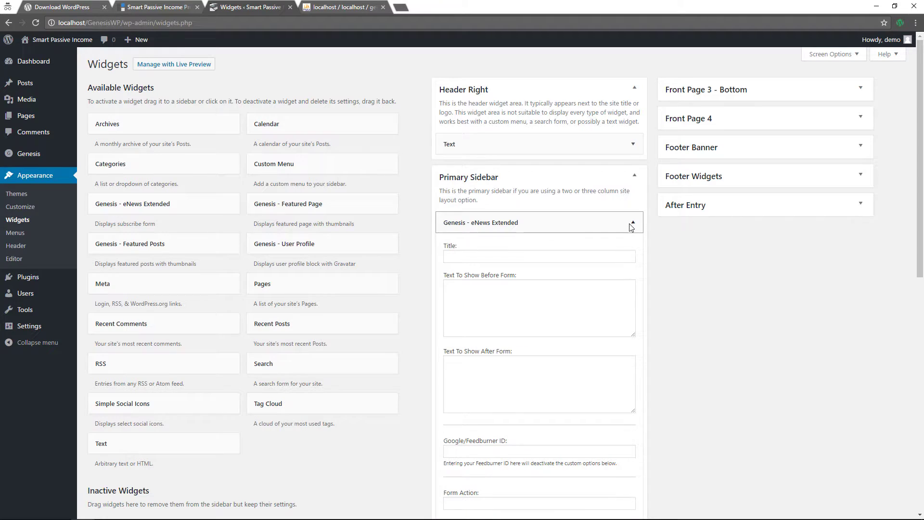
{"action": "left_click", "coordinate": [501, 254]}
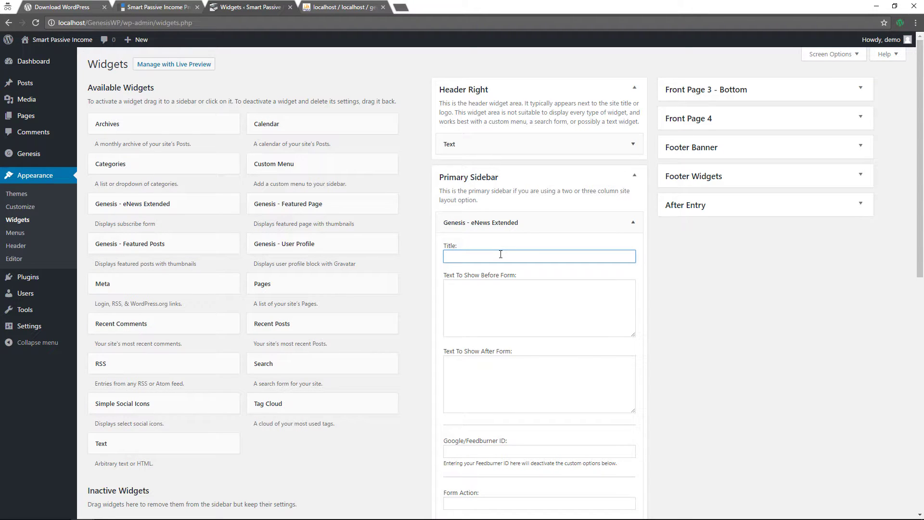
{"action": "type", "text": "Get Our Newsletter"}
{"action": "left_click", "coordinate": [517, 306]}
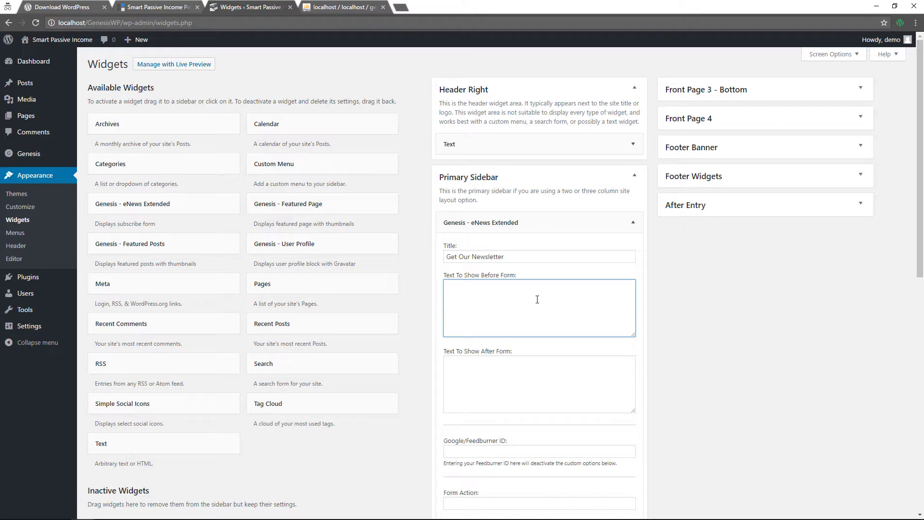
{"action": "type", "text": "Sign up to receive our newsletters and information to "}
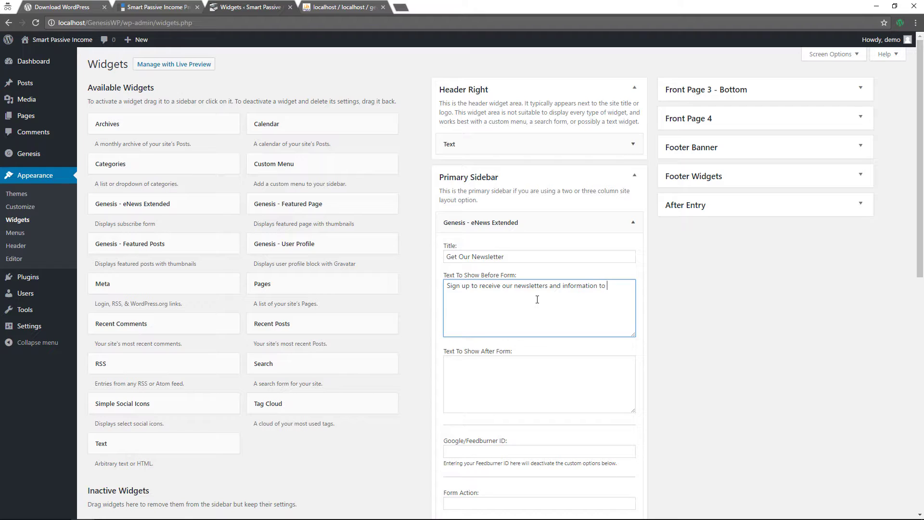
{"action": "type", "text": "accelerate your business."}
Enter # in the newsletter widget's Form Action, E-Mail, First Name and Last Name fields
{"action": "scroll", "coordinate": [576, 292], "scroll_direction": "down", "scroll_amount": 3}
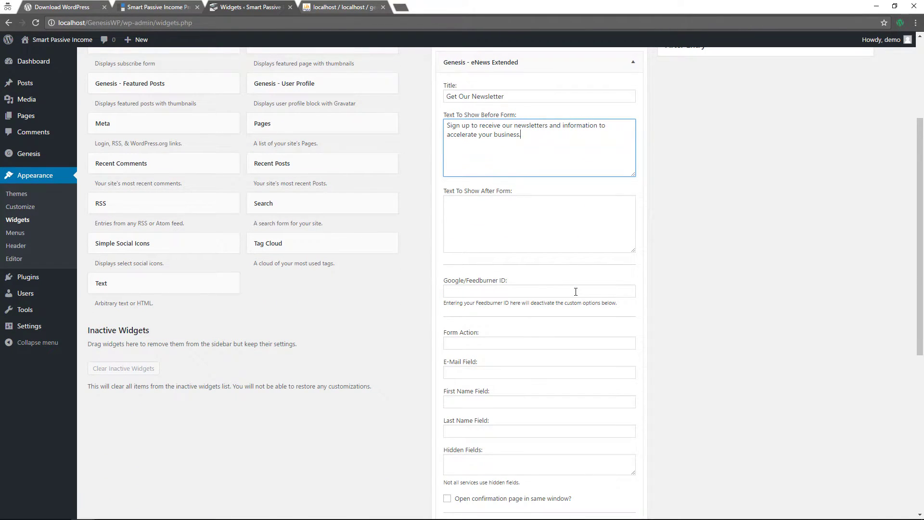
{"action": "scroll", "coordinate": [575, 292], "scroll_direction": "down", "scroll_amount": 2}
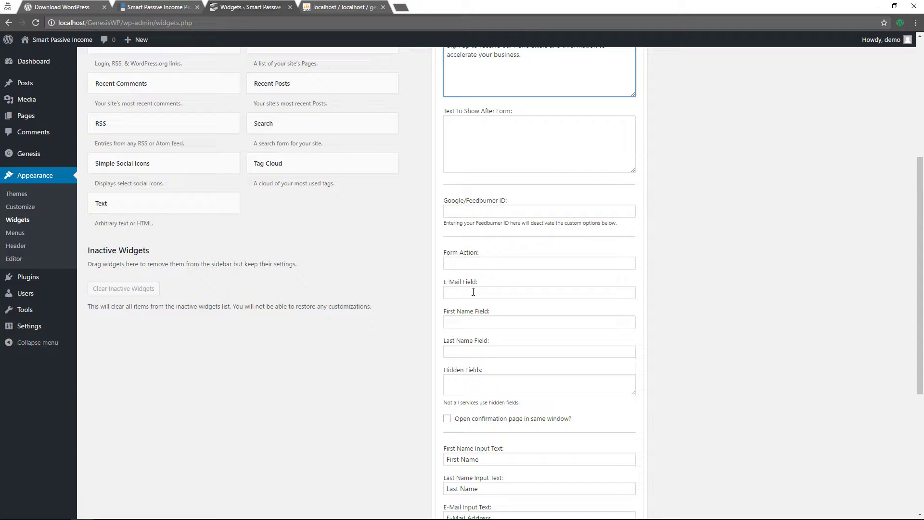
{"action": "scroll", "coordinate": [473, 292], "scroll_direction": "down", "scroll_amount": 5}
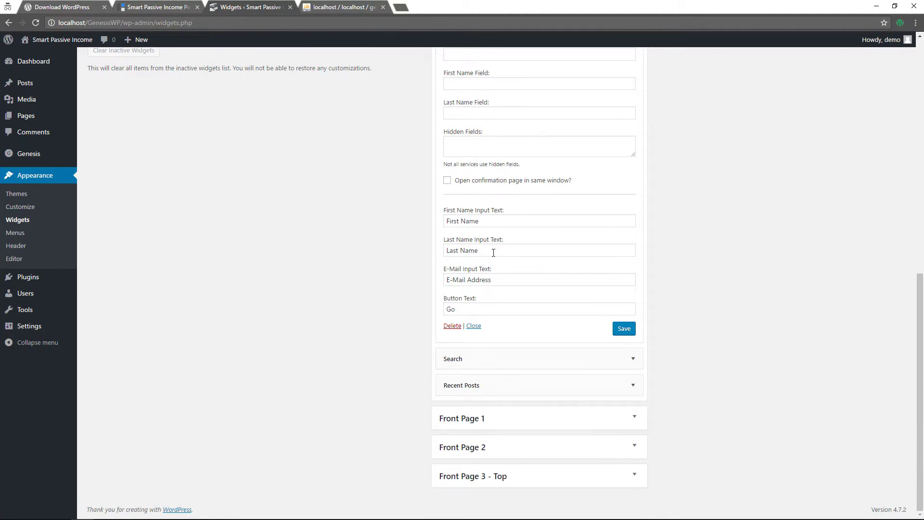
{"action": "scroll", "coordinate": [494, 260], "scroll_direction": "up", "scroll_amount": 2}
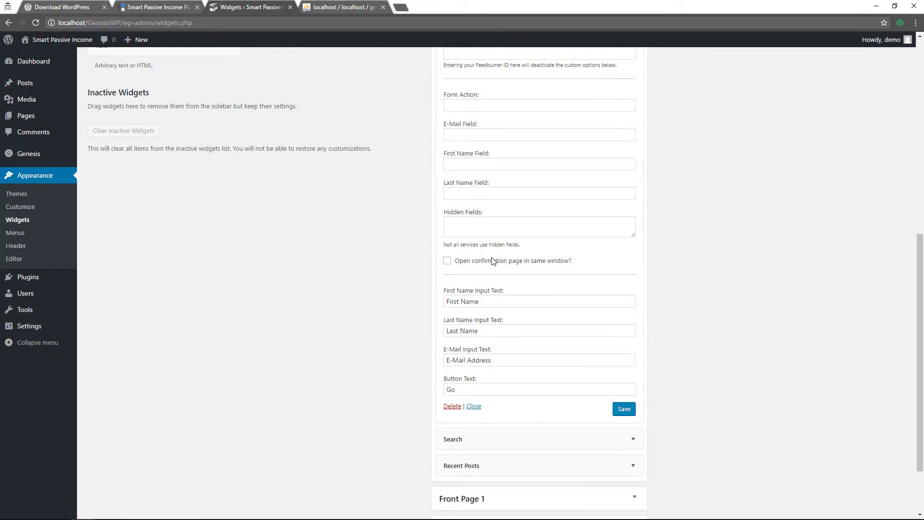
{"action": "scroll", "coordinate": [493, 260], "scroll_direction": "up", "scroll_amount": 2}
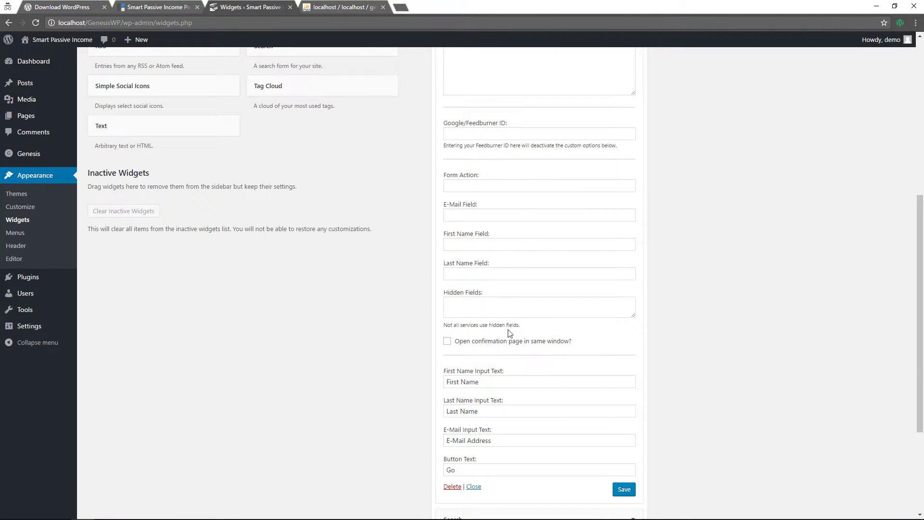
{"action": "left_click", "coordinate": [474, 186]}
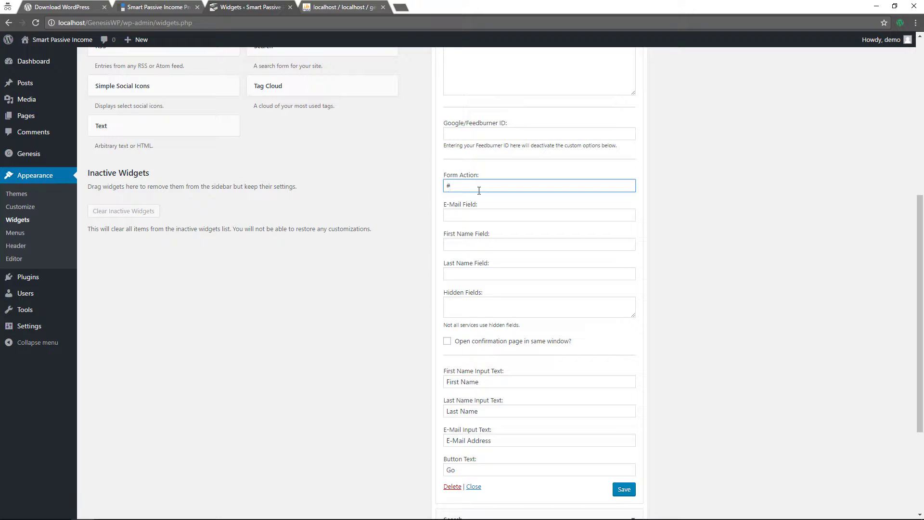
{"action": "left_click", "coordinate": [476, 212]}
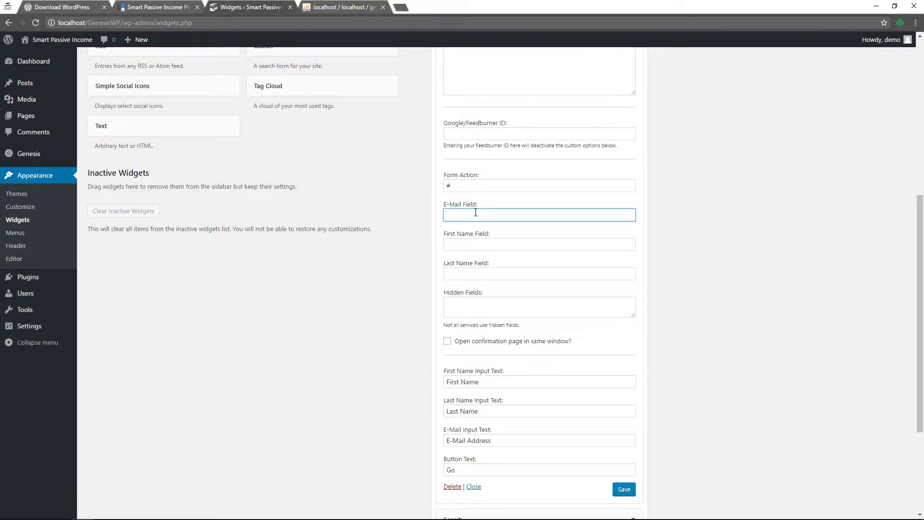
{"action": "type", "text": "#"}
{"action": "left_click", "coordinate": [465, 239]}
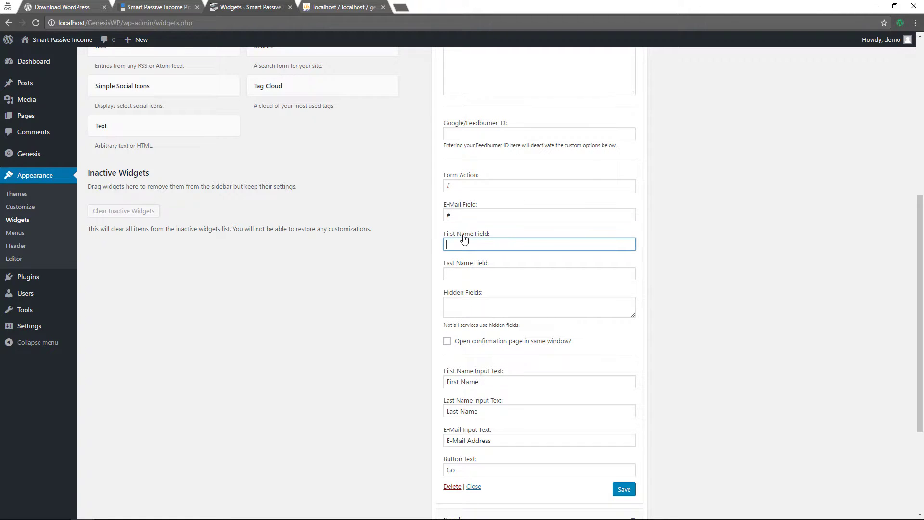
{"action": "left_click", "coordinate": [472, 272]}
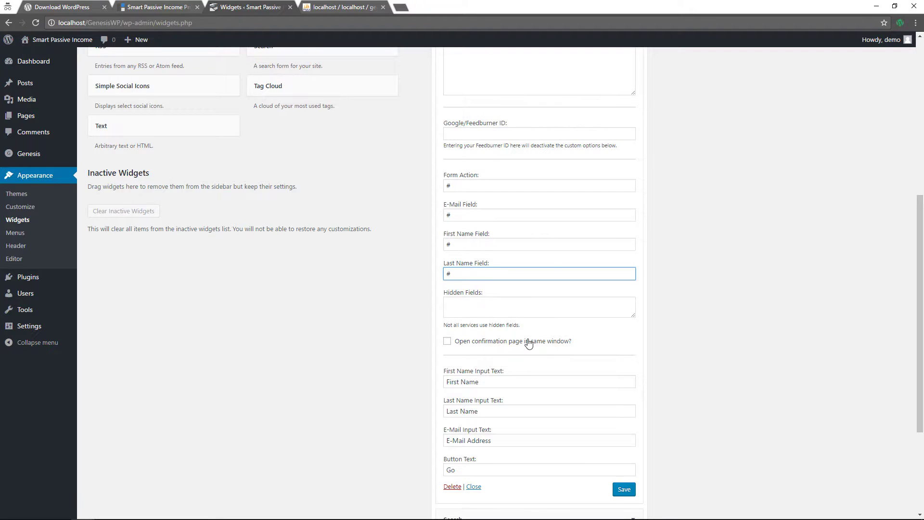
Change the button text to Subscribe, save the widget, and view the live site
{"action": "scroll", "coordinate": [529, 342], "scroll_direction": "down", "scroll_amount": 4}
{"action": "left_click_drag", "start_coordinate": [466, 311], "coordinate": [434, 314]}
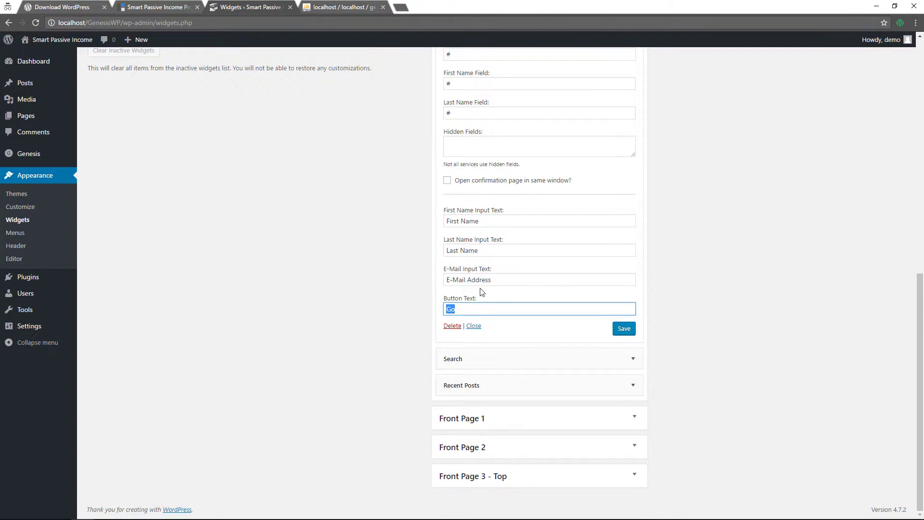
{"action": "type", "text": "Subscribe"}
{"action": "left_click", "coordinate": [623, 332]}
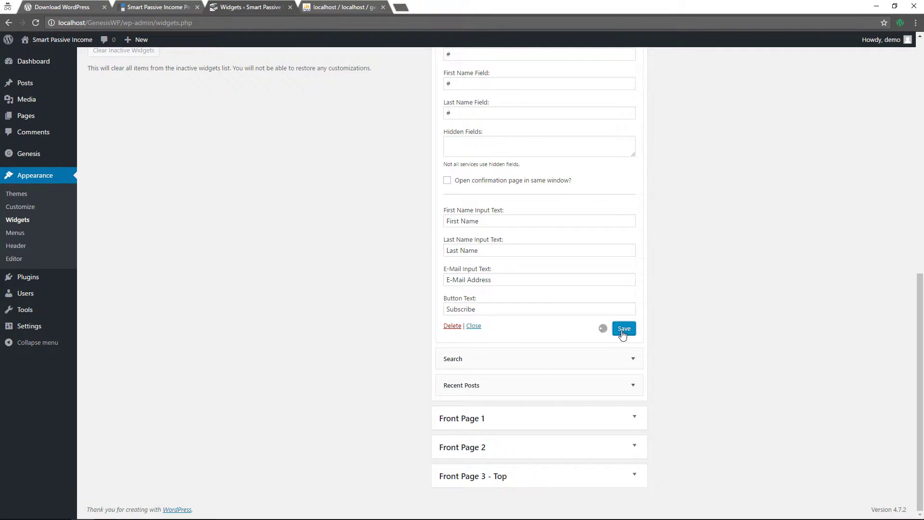
{"action": "mouse_move", "coordinate": [63, 39]}
{"action": "left_click", "coordinate": [53, 56]}
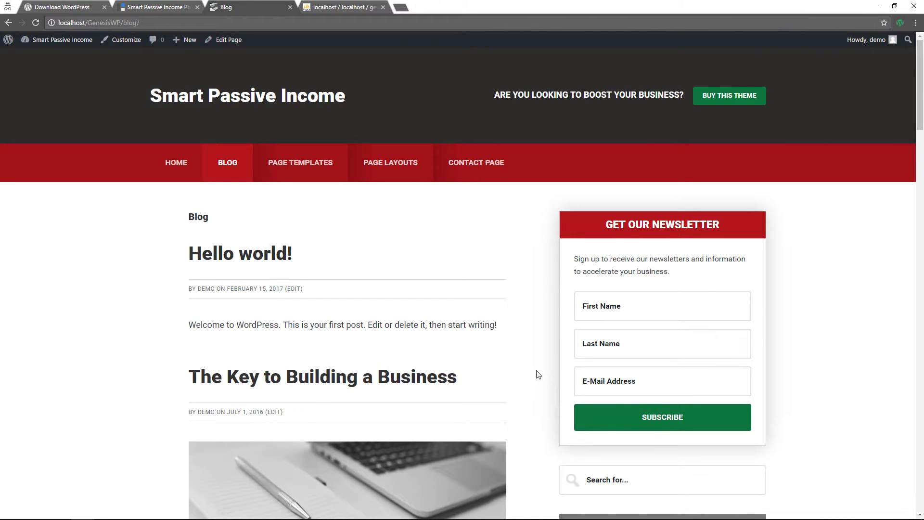
{"action": "scroll", "coordinate": [835, 425], "scroll_direction": "down", "scroll_amount": 3}
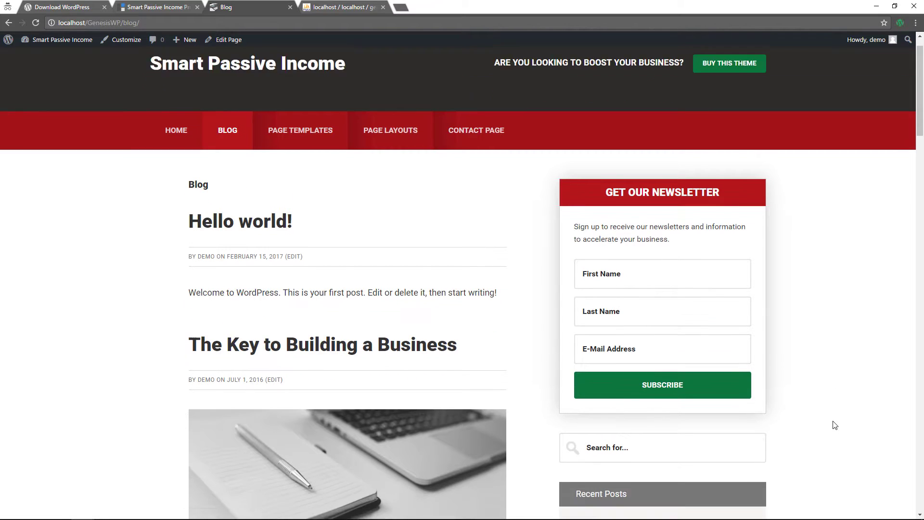
{"action": "scroll", "coordinate": [588, 329], "scroll_direction": "down", "scroll_amount": 2}
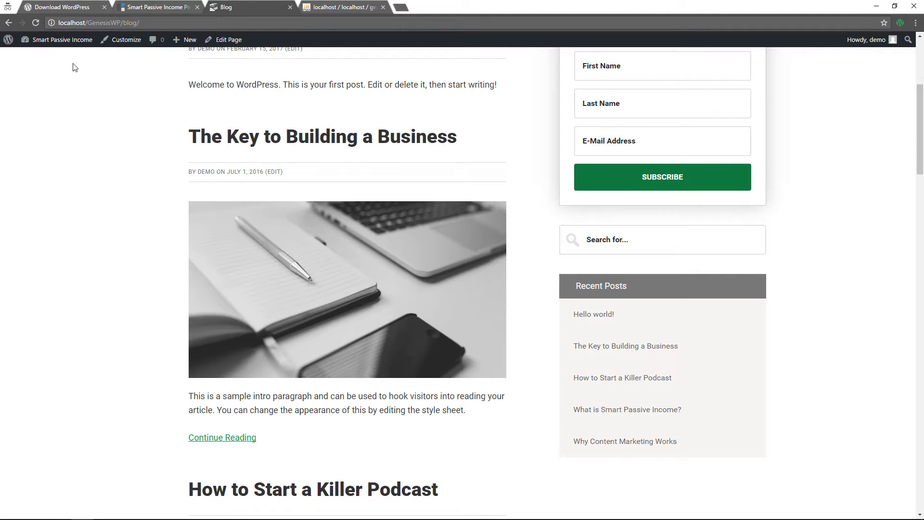
Add Simple Social Icons to the Primary Sidebar titled 'Connect With Us', opening links in a new window
{"action": "mouse_move", "coordinate": [62, 39]}
{"action": "left_click", "coordinate": [33, 83]}
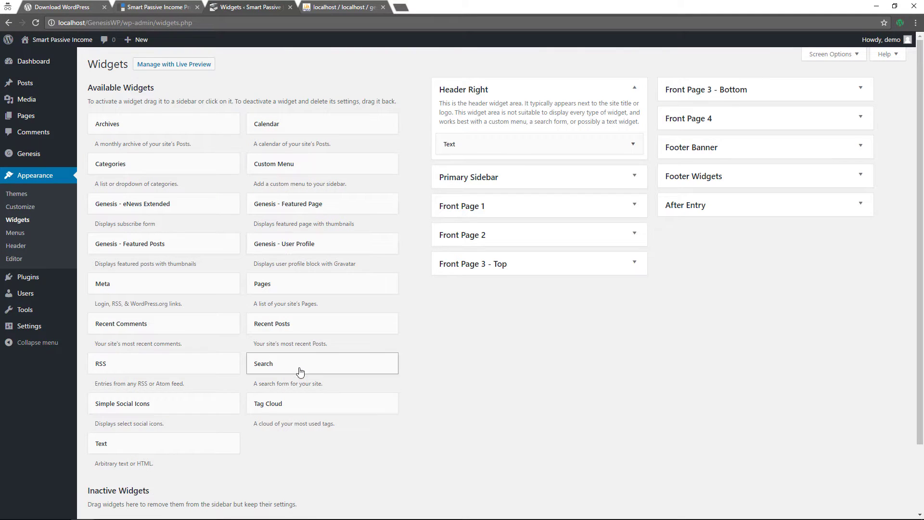
{"action": "left_click_drag", "start_coordinate": [183, 406], "coordinate": [520, 243]}
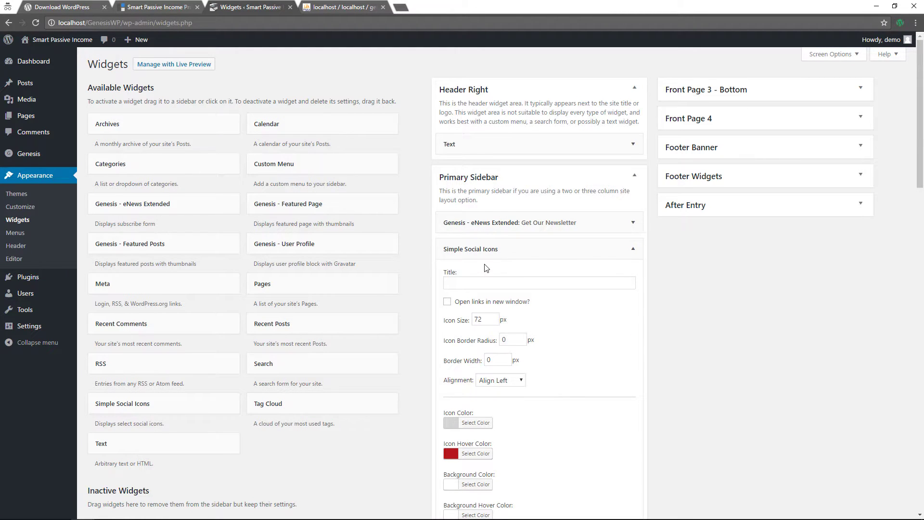
{"action": "left_click", "coordinate": [494, 285]}
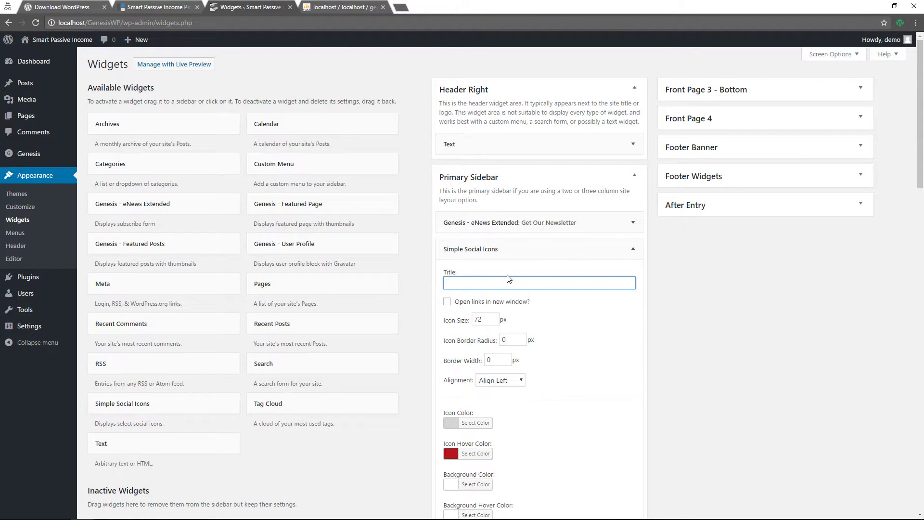
{"action": "type", "text": "Connect With Us"}
{"action": "left_click", "coordinate": [448, 301]}
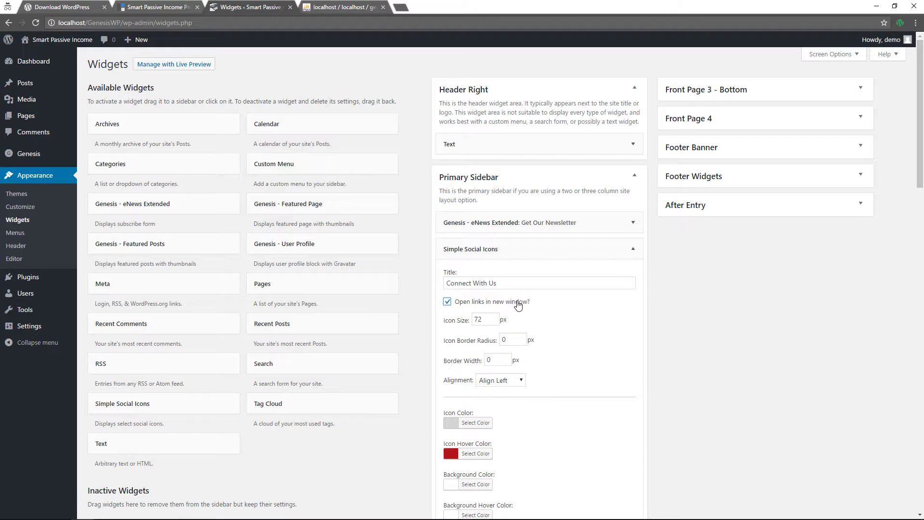
Enter # as the Facebook, GitHub and Google+ link URIs
{"action": "scroll", "coordinate": [568, 343], "scroll_direction": "down", "scroll_amount": 1}
{"action": "scroll", "coordinate": [567, 343], "scroll_direction": "down", "scroll_amount": 6}
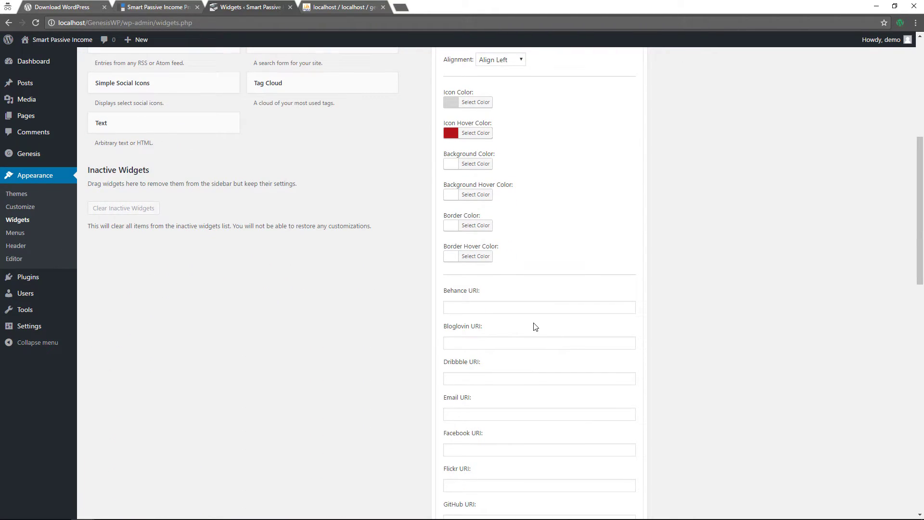
{"action": "scroll", "coordinate": [519, 334], "scroll_direction": "down", "scroll_amount": 10}
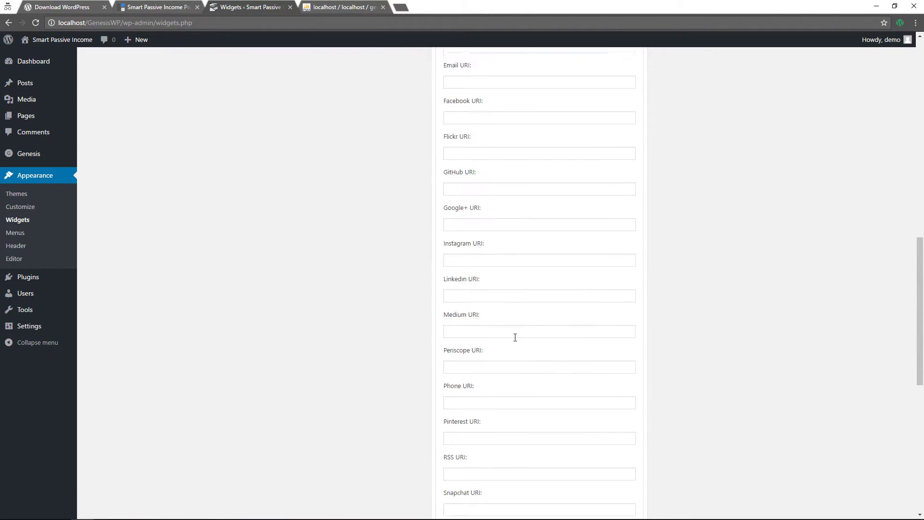
{"action": "scroll", "coordinate": [514, 343], "scroll_direction": "down", "scroll_amount": 5}
{"action": "scroll", "coordinate": [514, 342], "scroll_direction": "up", "scroll_amount": 10}
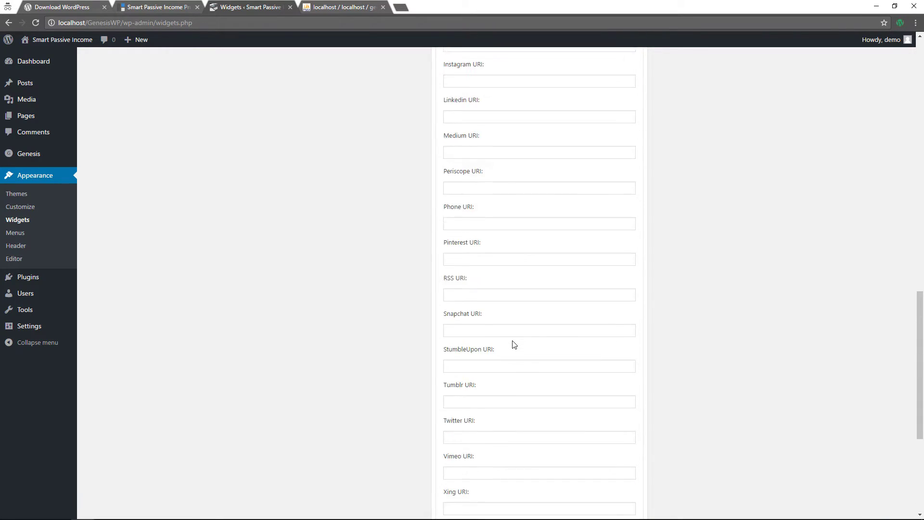
{"action": "scroll", "coordinate": [513, 343], "scroll_direction": "up", "scroll_amount": 3}
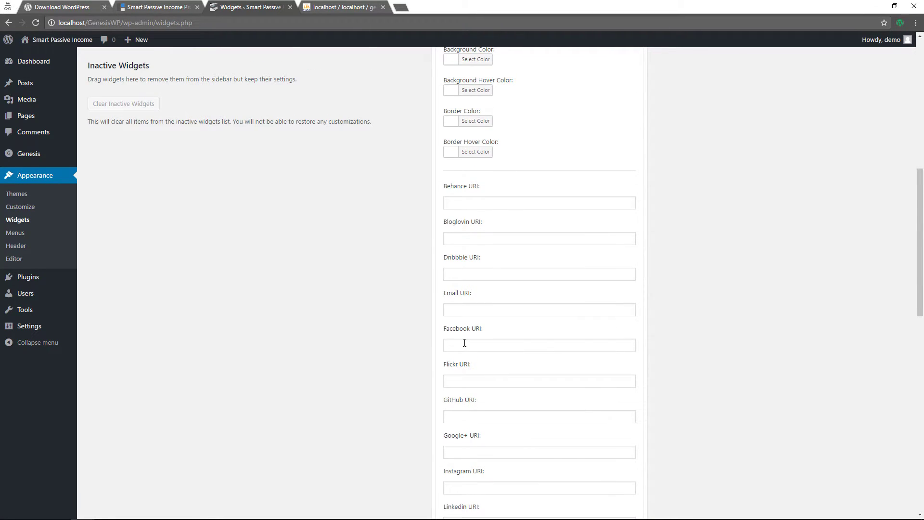
{"action": "left_click", "coordinate": [464, 343]}
{"action": "type", "text": "#"}
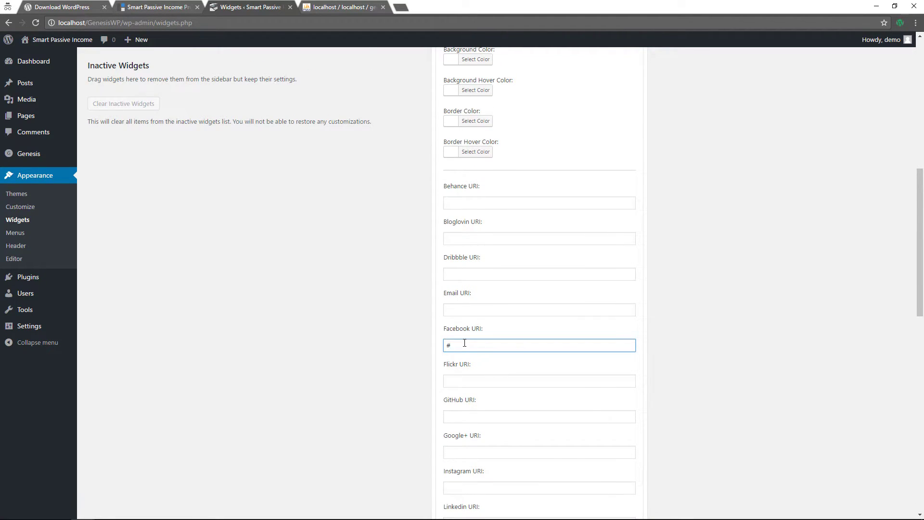
{"action": "left_click", "coordinate": [469, 418]}
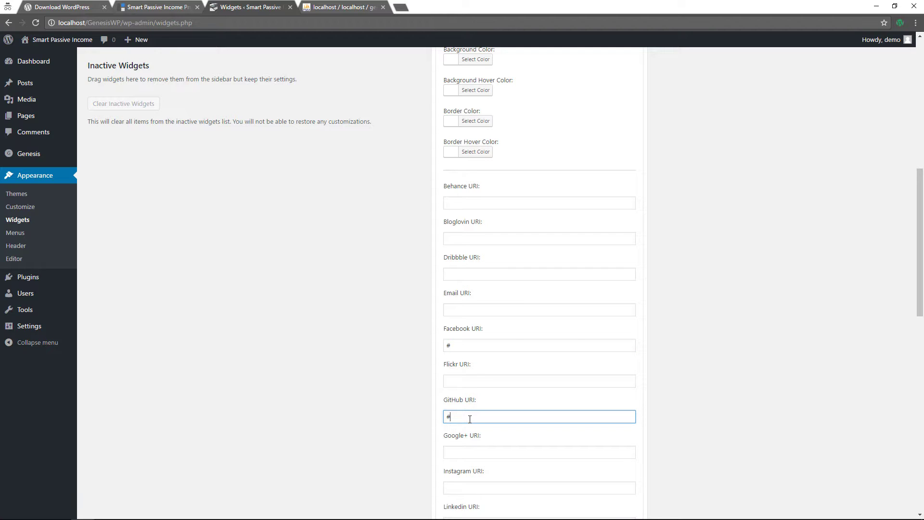
{"action": "left_click", "coordinate": [460, 450]}
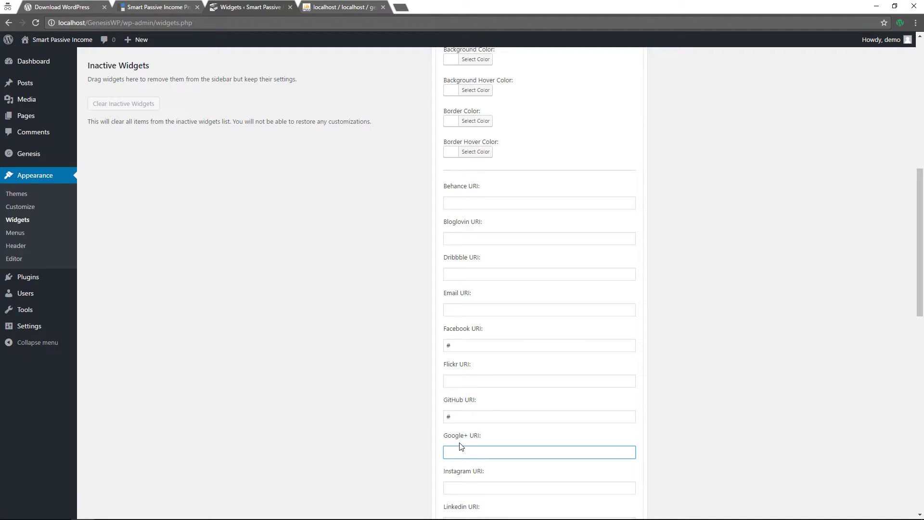
Enter # for the Instagram and Twitter links, save the widget, and visit the site
{"action": "scroll", "coordinate": [532, 476], "scroll_direction": "down", "scroll_amount": 2}
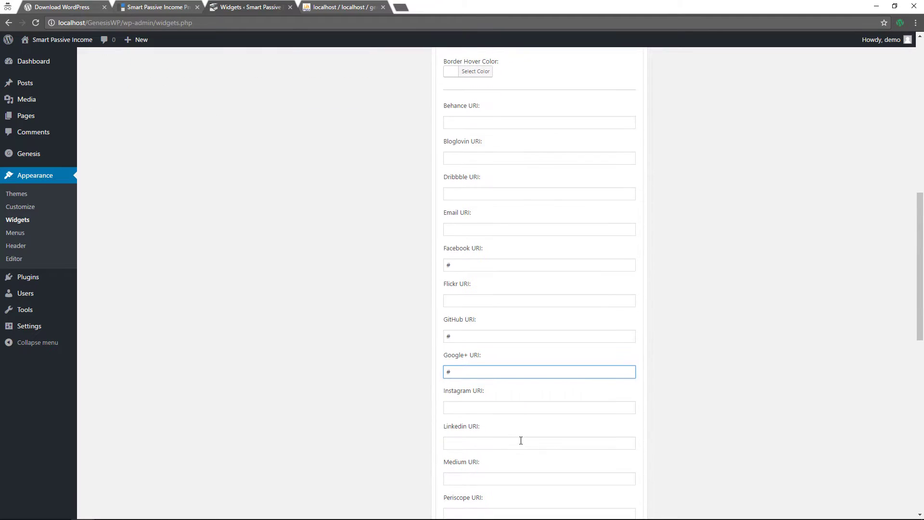
{"action": "left_click", "coordinate": [500, 408]}
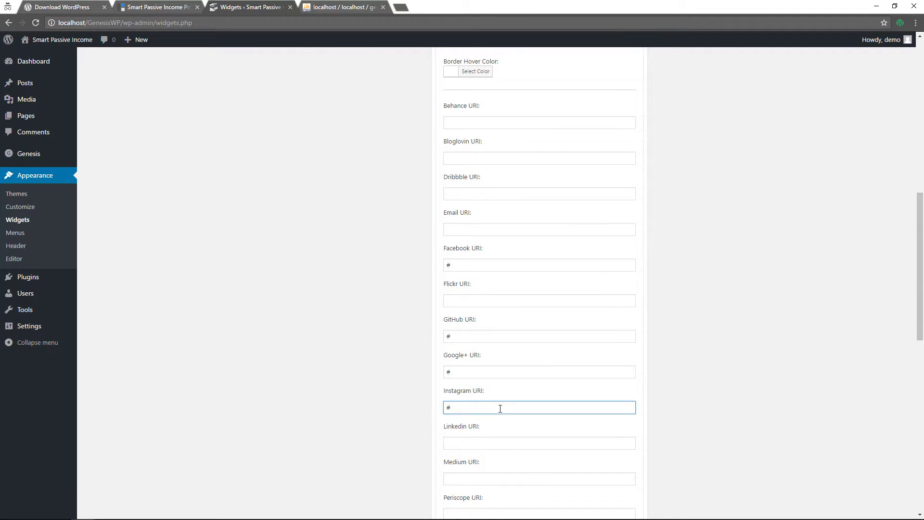
{"action": "scroll", "coordinate": [500, 222], "scroll_direction": "up", "scroll_amount": 6}
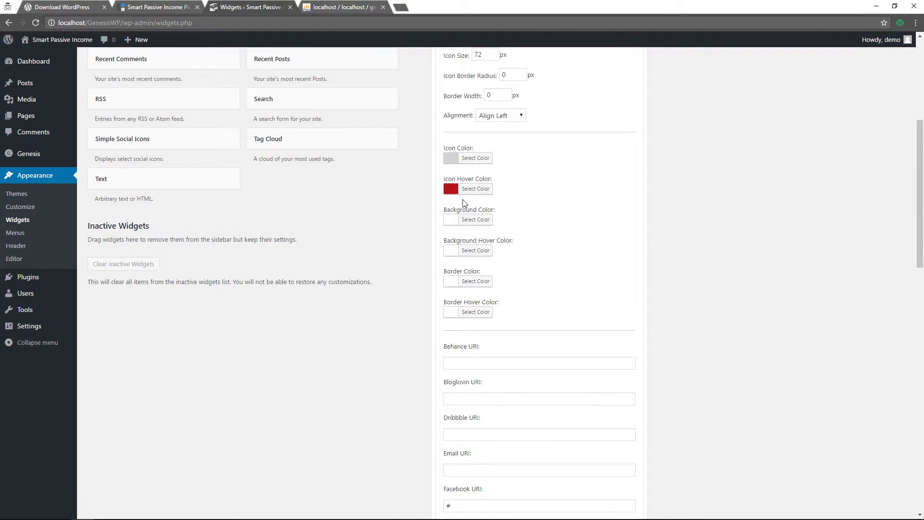
{"action": "scroll", "coordinate": [571, 291], "scroll_direction": "down", "scroll_amount": 8}
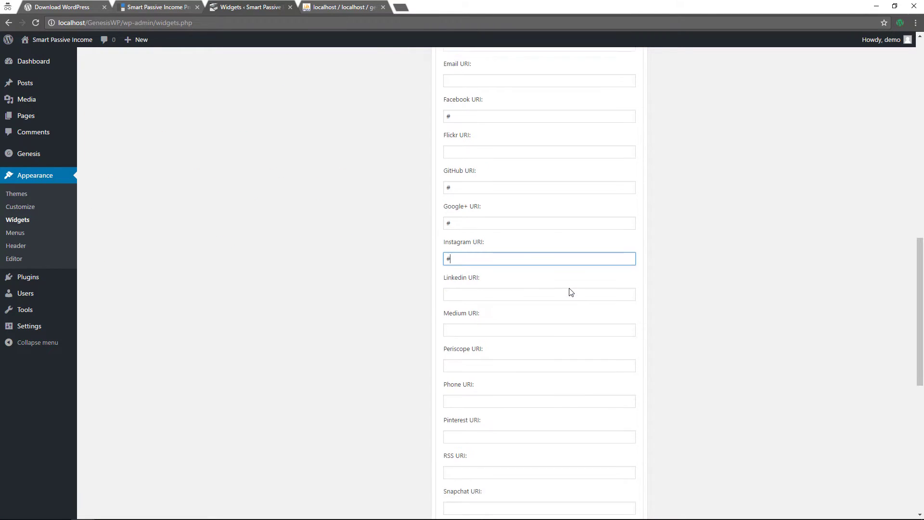
{"action": "scroll", "coordinate": [571, 291], "scroll_direction": "down", "scroll_amount": 4}
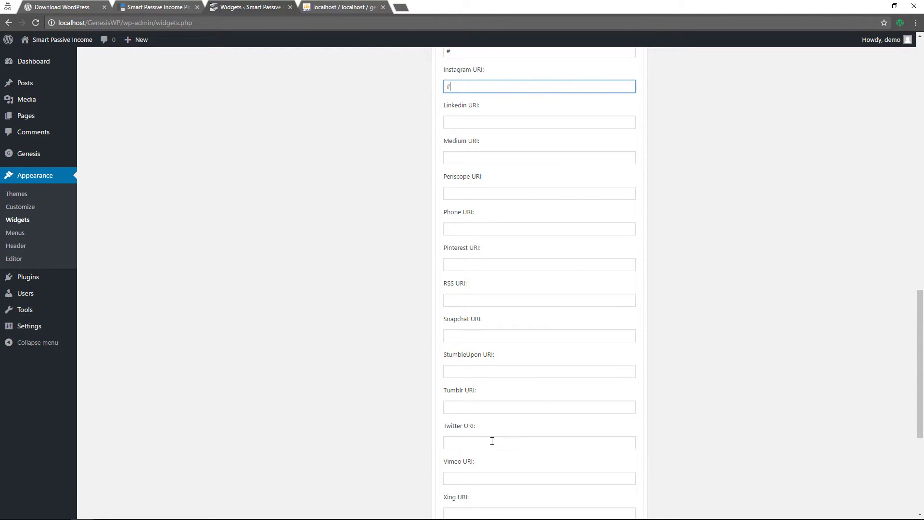
{"action": "left_click", "coordinate": [492, 442]}
{"action": "type", "text": "#"}
{"action": "scroll", "coordinate": [510, 441], "scroll_direction": "down", "scroll_amount": 5}
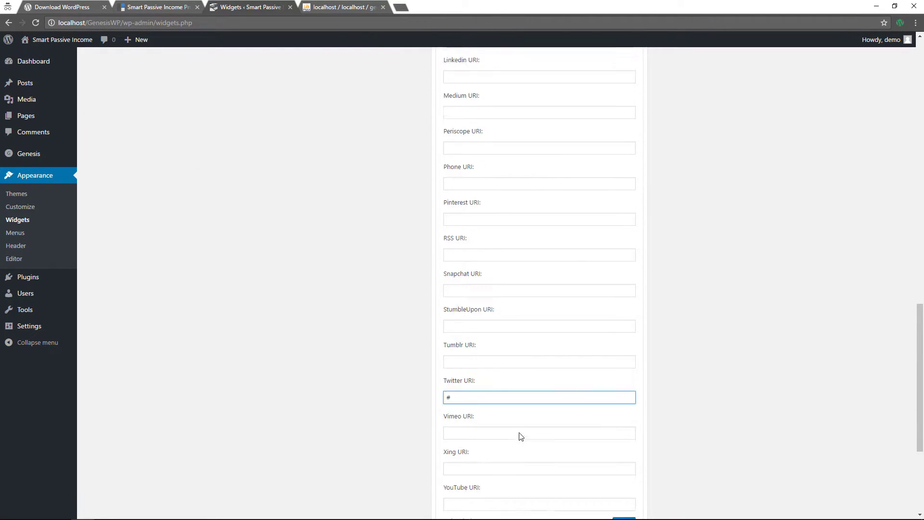
{"action": "left_click", "coordinate": [626, 333]}
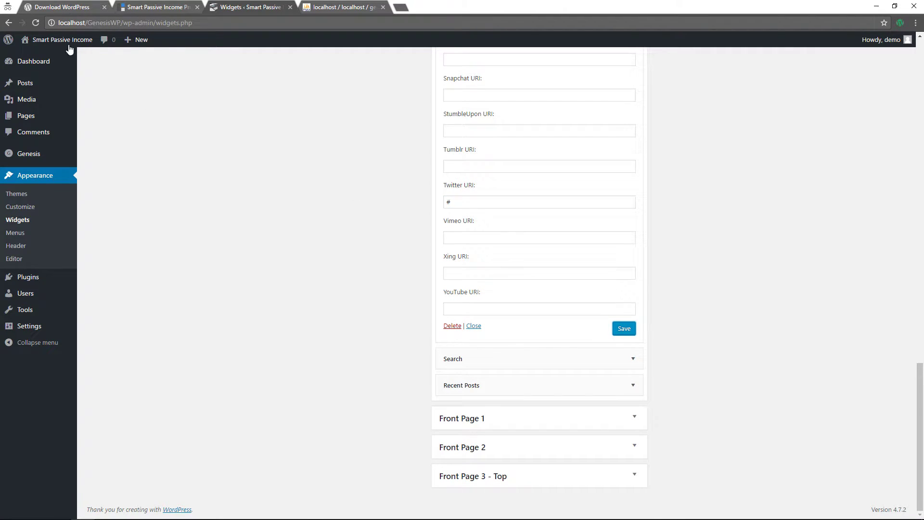
{"action": "left_click", "coordinate": [50, 62]}
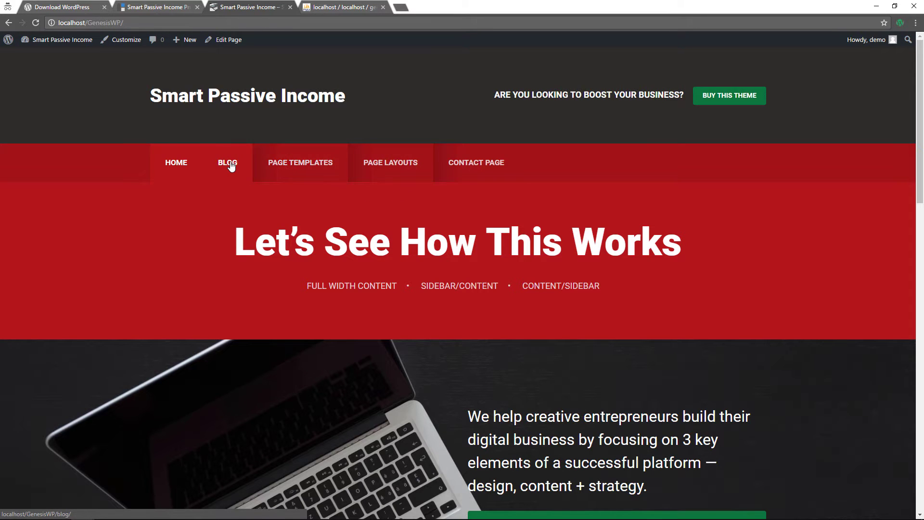
Go to the Blog page and scroll to the Connect With Us social icons below the newsletter
{"action": "left_click", "coordinate": [230, 163]}
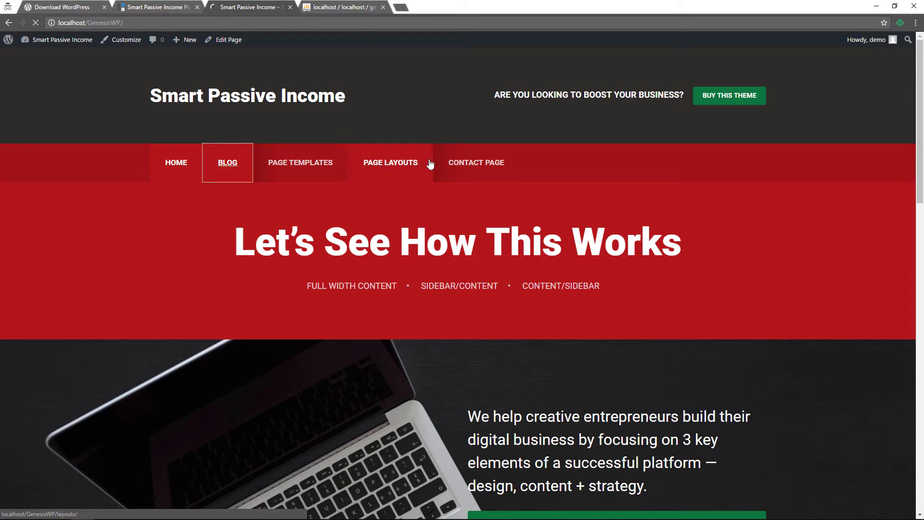
{"action": "scroll", "coordinate": [640, 194], "scroll_direction": "down", "scroll_amount": 2}
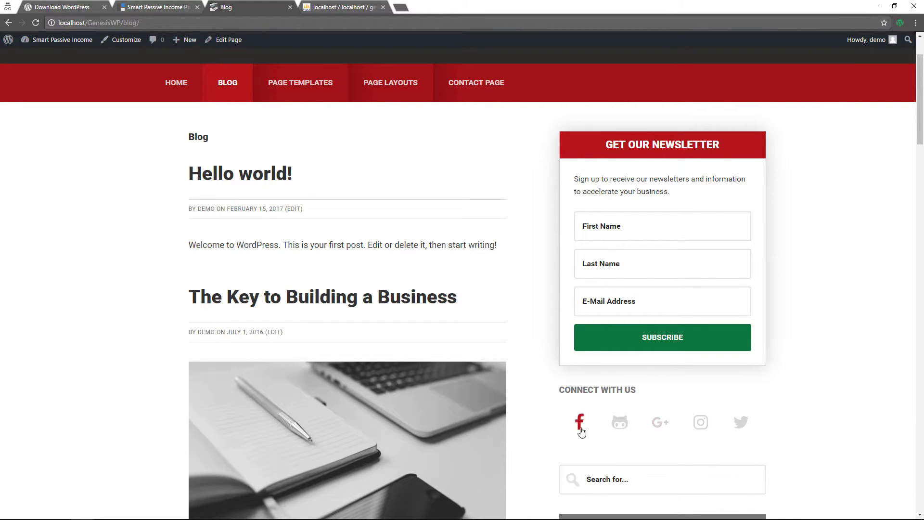
{"action": "scroll", "coordinate": [556, 427], "scroll_direction": "down", "scroll_amount": 1}
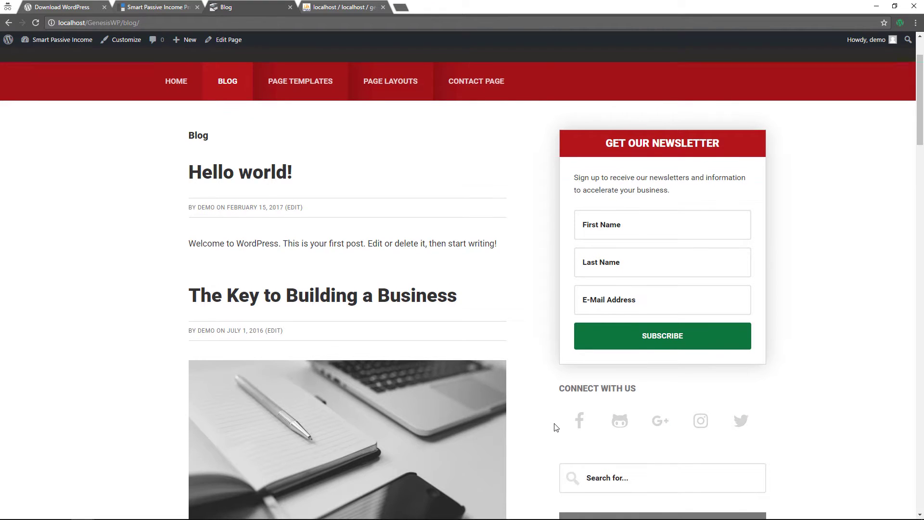
{"action": "scroll", "coordinate": [556, 427], "scroll_direction": "down", "scroll_amount": 3}
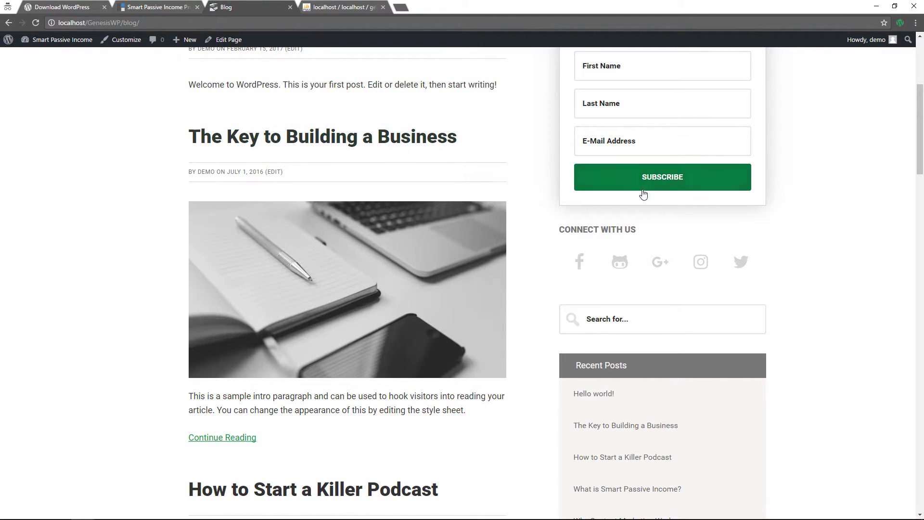
In the Customizer's Primary Sidebar widgets, clear the social icons widget's 'Connect With Us' title
{"action": "left_click", "coordinate": [120, 46]}
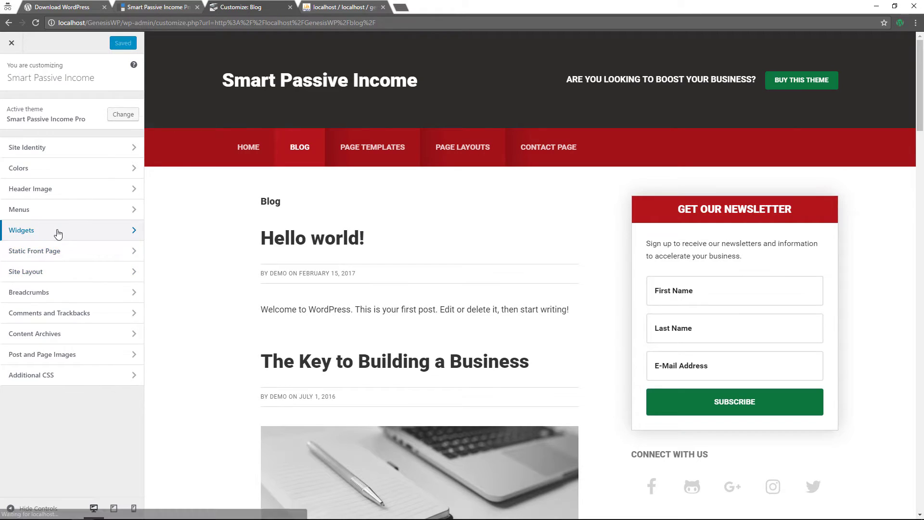
{"action": "left_click", "coordinate": [58, 231]}
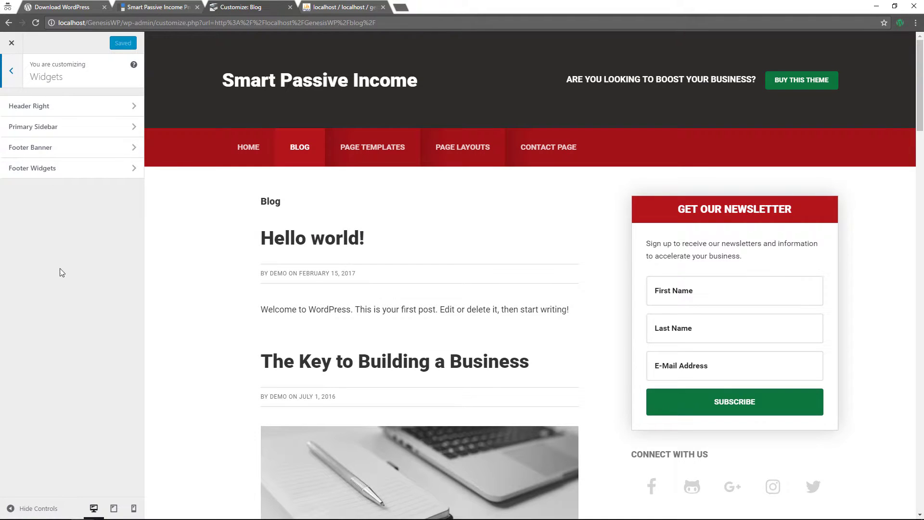
{"action": "left_click", "coordinate": [46, 127]}
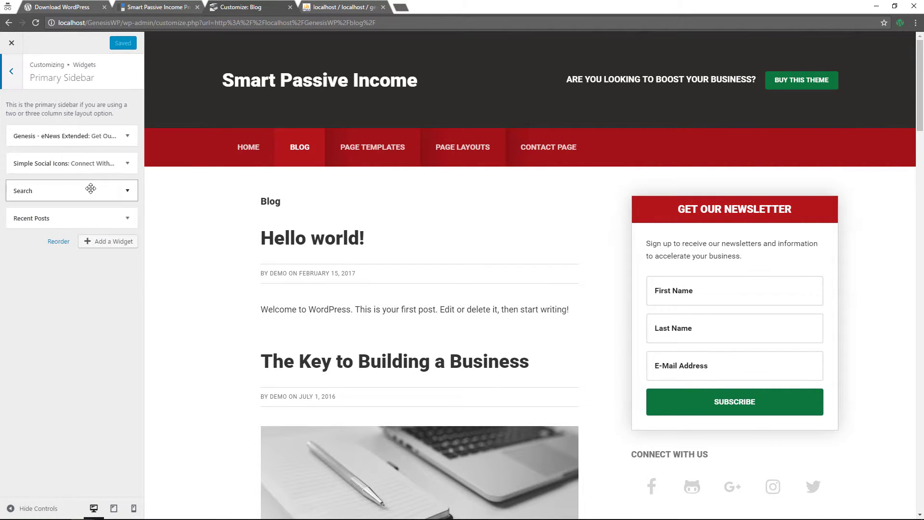
{"action": "left_click", "coordinate": [125, 166]}
{"action": "left_click_drag", "start_coordinate": [86, 197], "coordinate": [16, 194]}
{"action": "key", "text": "BackSpace"}
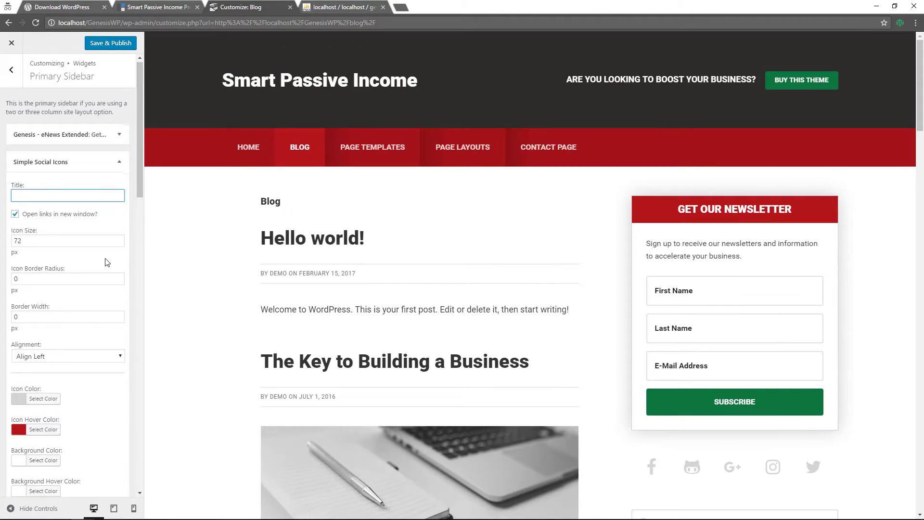
Save & Publish the change and close the Customizer
{"action": "scroll", "coordinate": [102, 261], "scroll_direction": "down", "scroll_amount": 2}
{"action": "scroll", "coordinate": [93, 337], "scroll_direction": "down", "scroll_amount": 4}
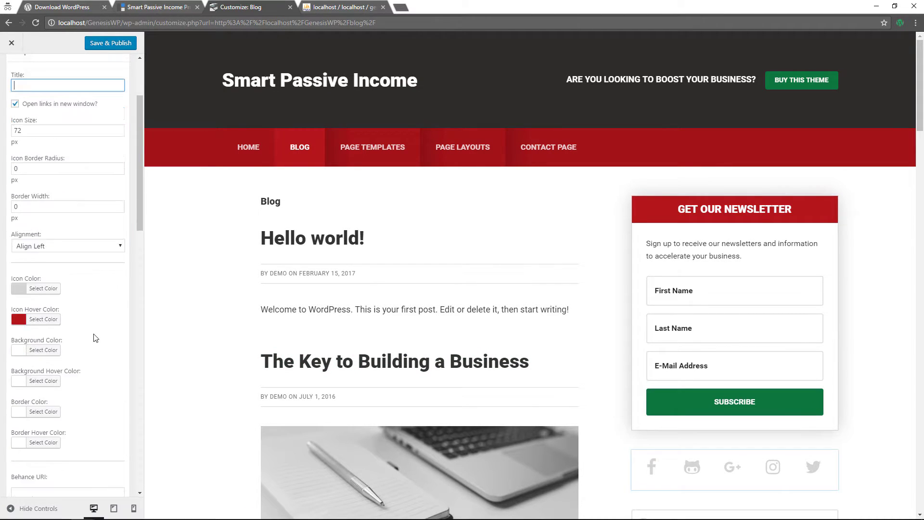
{"action": "left_click", "coordinate": [118, 43]}
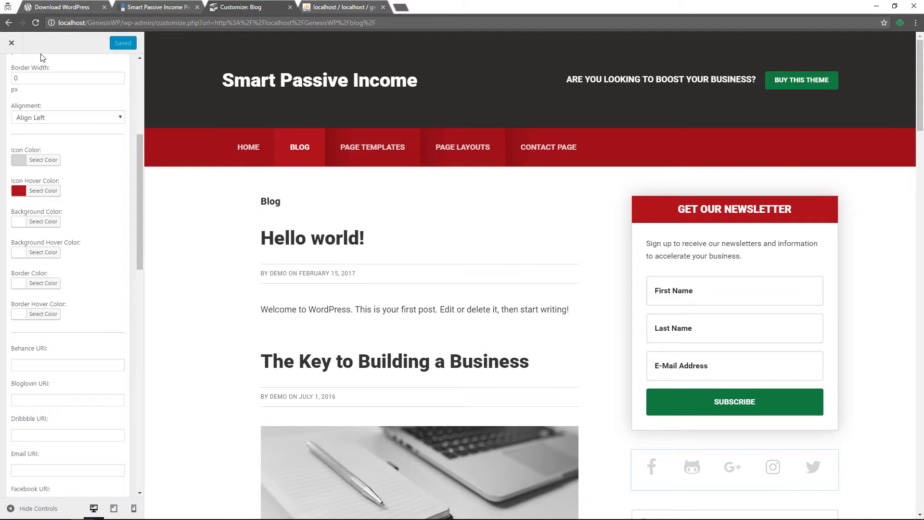
{"action": "left_click", "coordinate": [19, 48]}
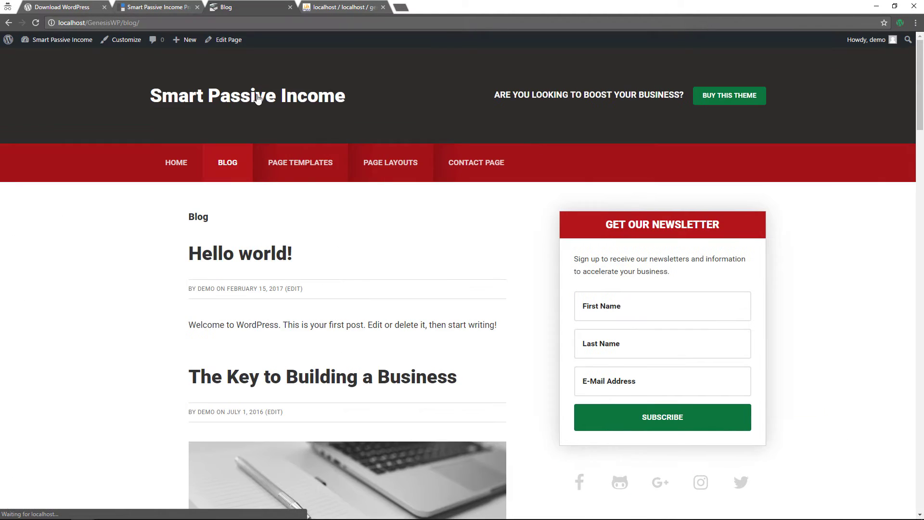
Check the Blog page sidebar's newsletter box and social icons, then reopen the Customizer
{"action": "scroll", "coordinate": [366, 214], "scroll_direction": "down", "scroll_amount": 4}
{"action": "scroll", "coordinate": [365, 217], "scroll_direction": "down", "scroll_amount": 3}
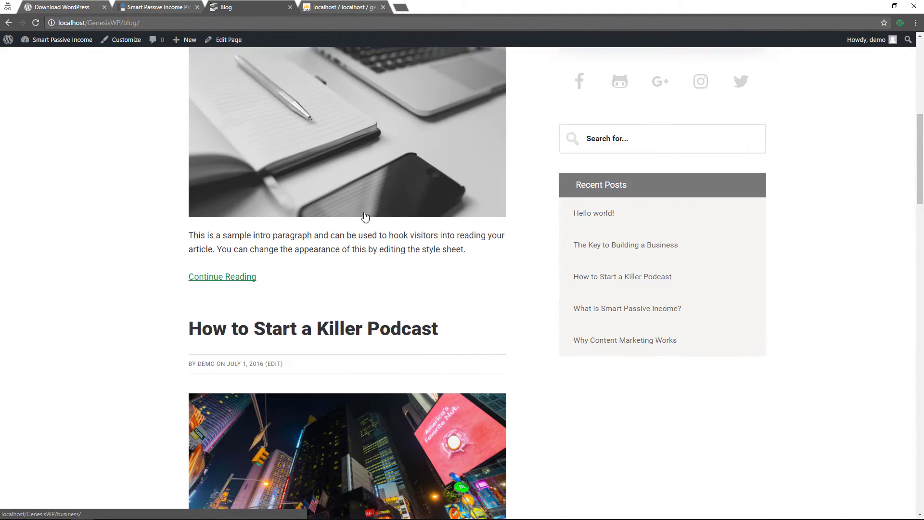
{"action": "scroll", "coordinate": [364, 216], "scroll_direction": "down", "scroll_amount": 5}
{"action": "scroll", "coordinate": [364, 216], "scroll_direction": "up", "scroll_amount": 9}
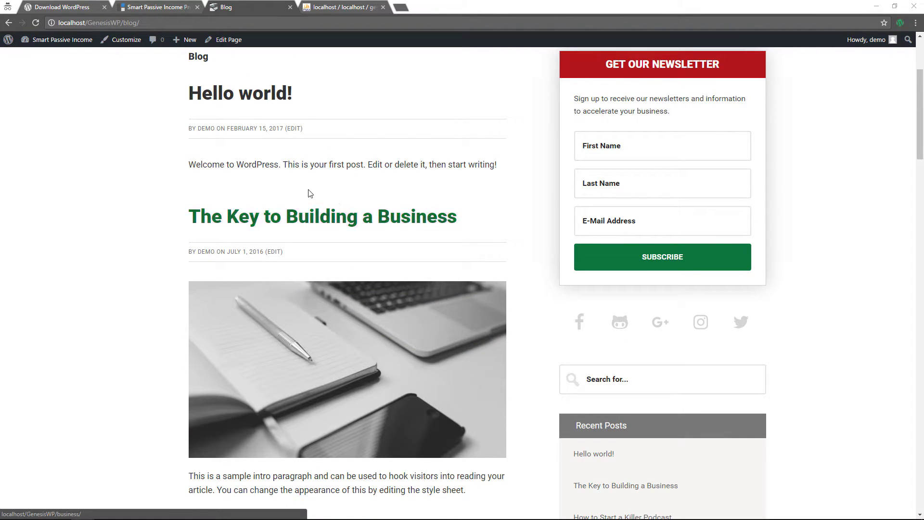
{"action": "left_click", "coordinate": [124, 46]}
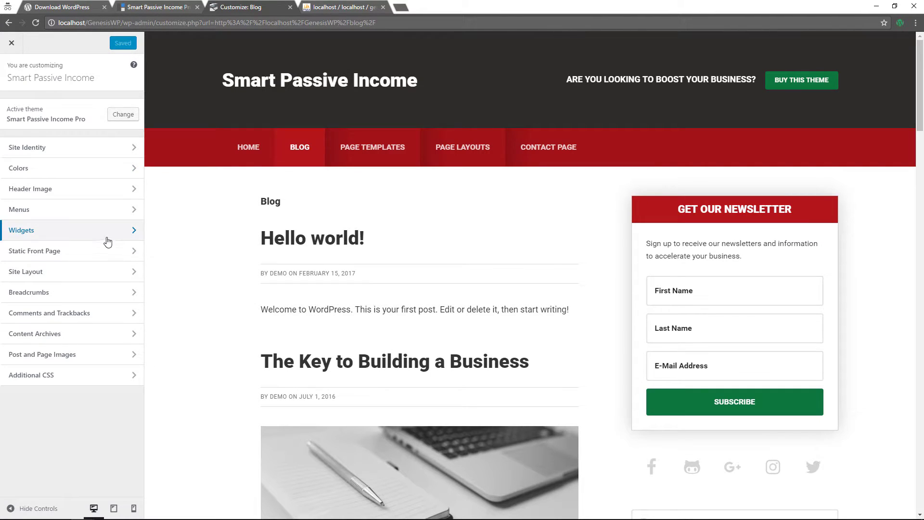
Add a Text widget to the Footer Banner widget area
{"action": "left_click", "coordinate": [29, 234]}
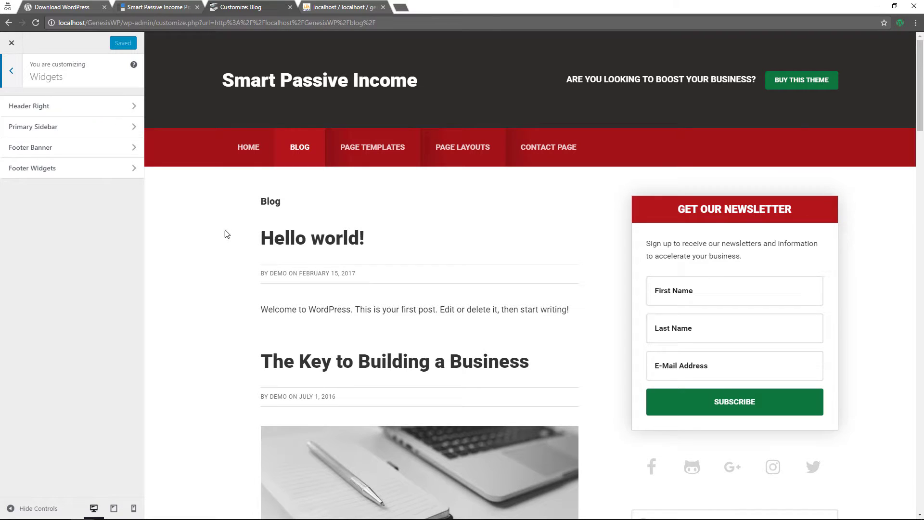
{"action": "left_click", "coordinate": [67, 147]}
{"action": "left_click", "coordinate": [110, 124]}
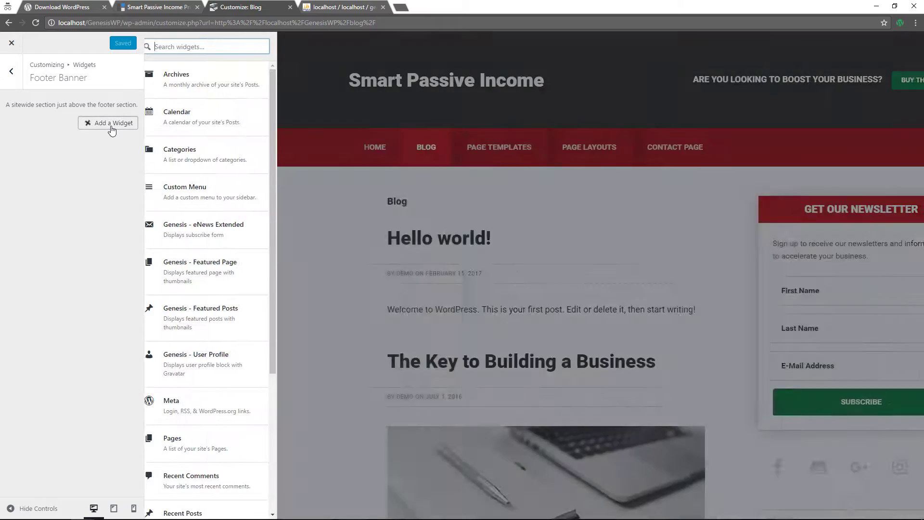
{"action": "scroll", "coordinate": [213, 247], "scroll_direction": "down", "scroll_amount": 5}
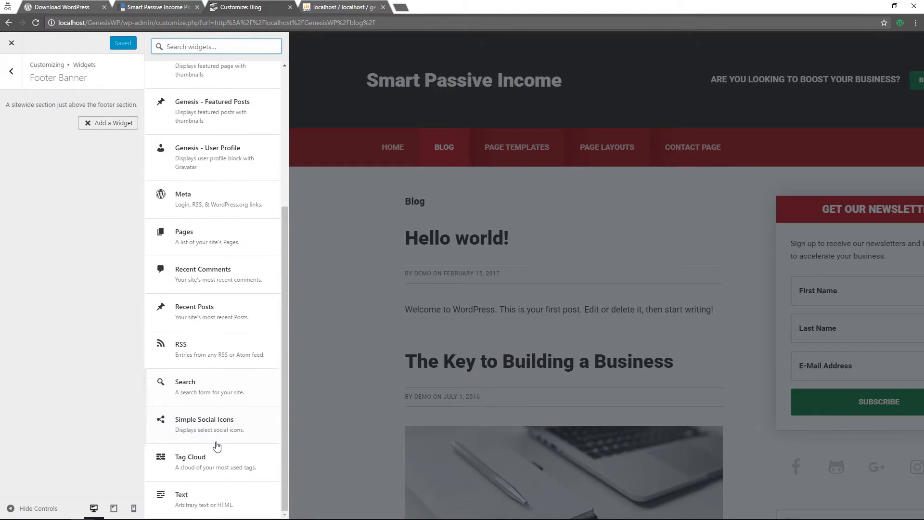
{"action": "left_click", "coordinate": [212, 501]}
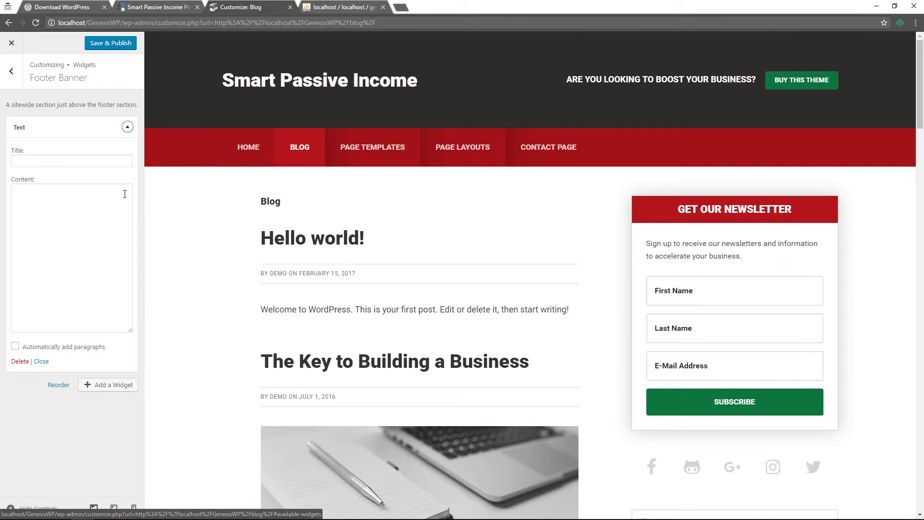
Title it 'Are you looking to boost your Business?', paste the banner HTML, auto-add paragraphs, and publish
{"action": "left_click", "coordinate": [56, 164]}
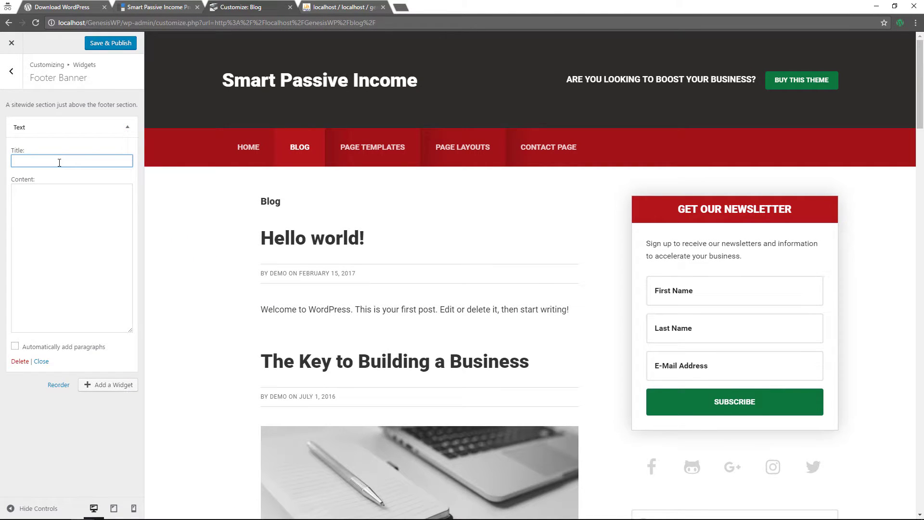
{"action": "type", "text": "Are"}
{"action": "type", "text": "you looking to boost your"}
{"action": "type", "text": " Business?"}
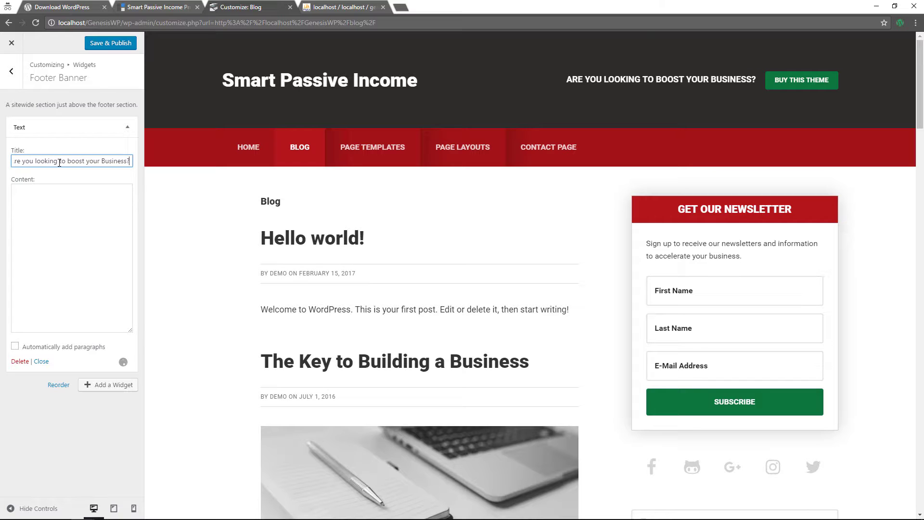
{"action": "left_click", "coordinate": [24, 192]}
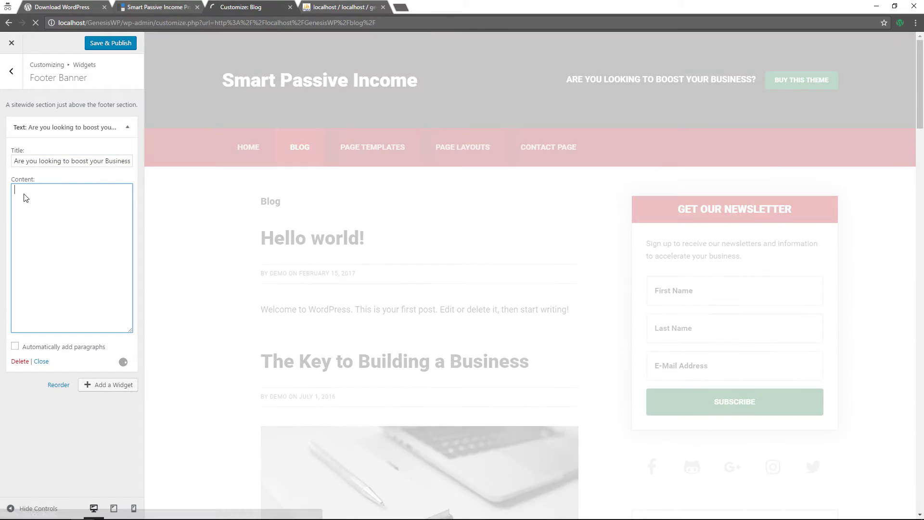
{"action": "type", "text": "<p class=\"jumbo\">Run your website on the Genesis Framework.</p>  <a href=\"http://my.studiopress.com/themes/smart-passive-income/\" class=\"button\">Click Here to Buy This Theme!</a>"}
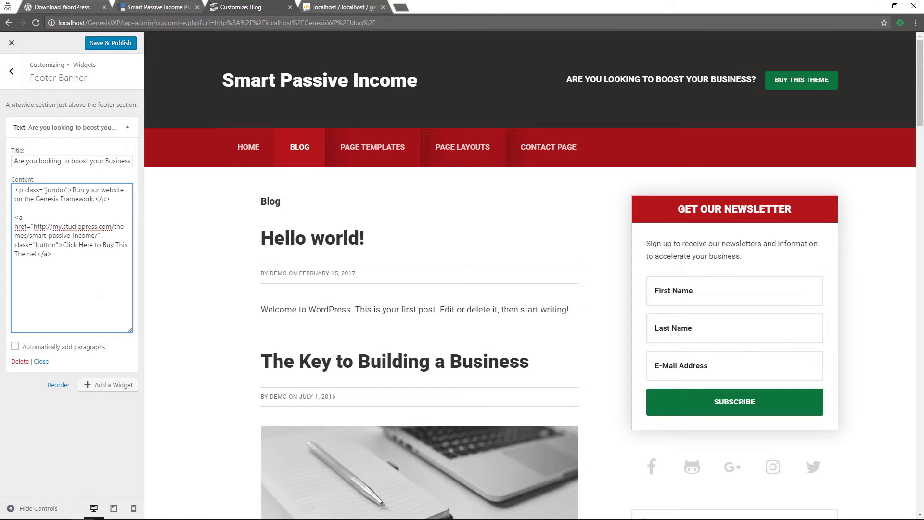
{"action": "left_click", "coordinate": [15, 347]}
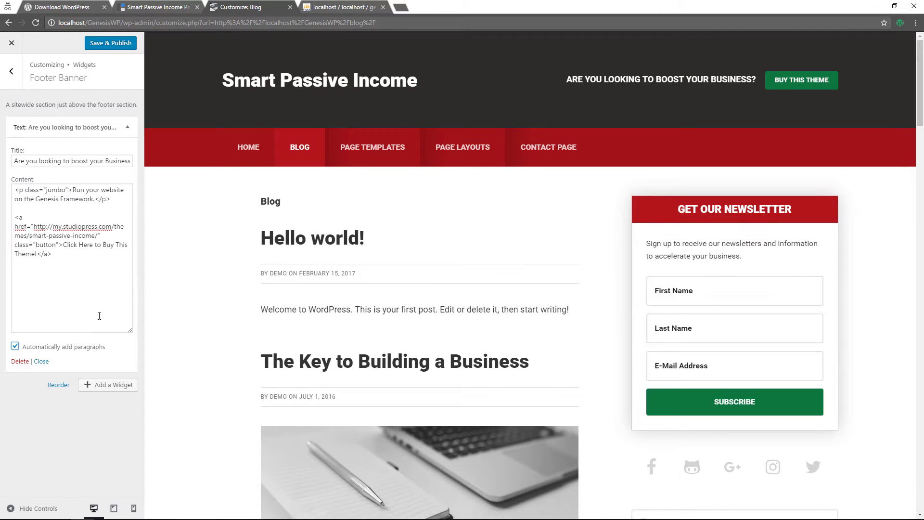
{"action": "left_click", "coordinate": [124, 42]}
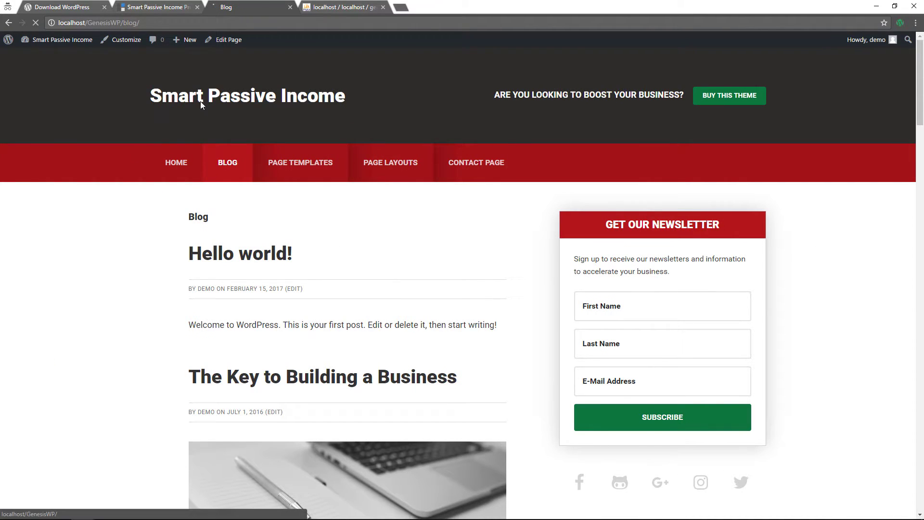
Scroll the home page to the red footer banner and test its Buy This Theme button
{"action": "scroll", "coordinate": [129, 175], "scroll_direction": "down", "scroll_amount": 15}
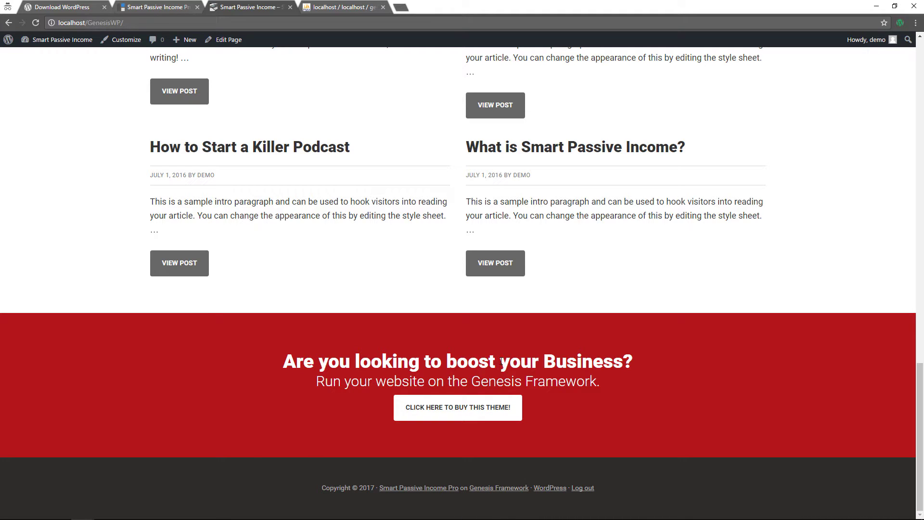
{"action": "left_click", "coordinate": [440, 407]}
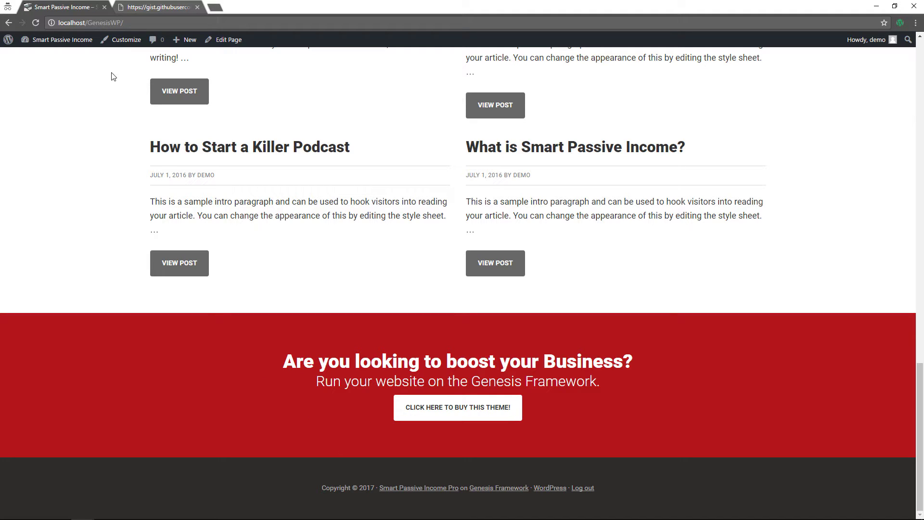
Add an empty Text widget to the Footer Widgets area, then bring up the footer-widget HTML gist
{"action": "left_click", "coordinate": [124, 47]}
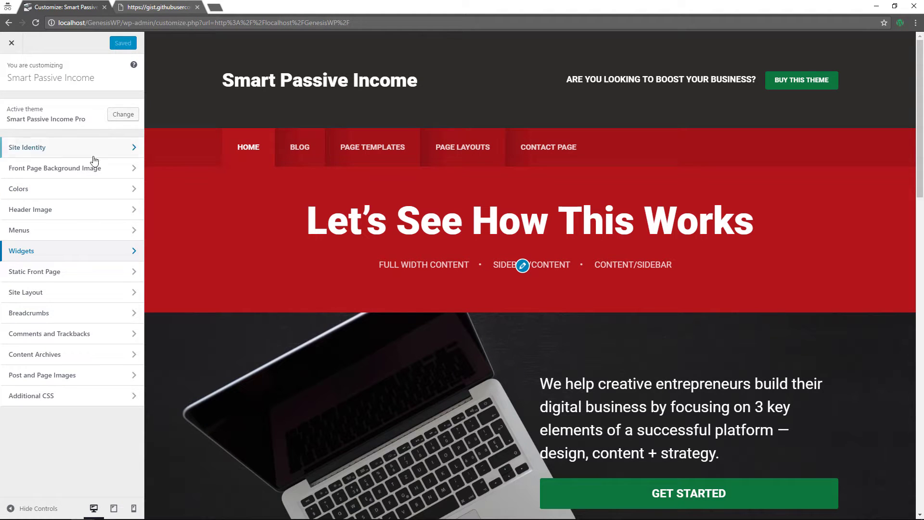
{"action": "left_click", "coordinate": [62, 256]}
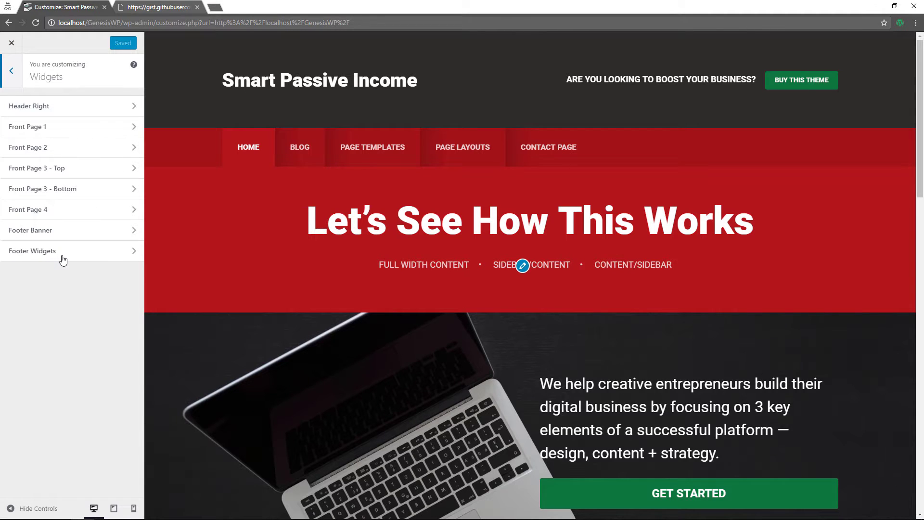
{"action": "left_click", "coordinate": [62, 254]}
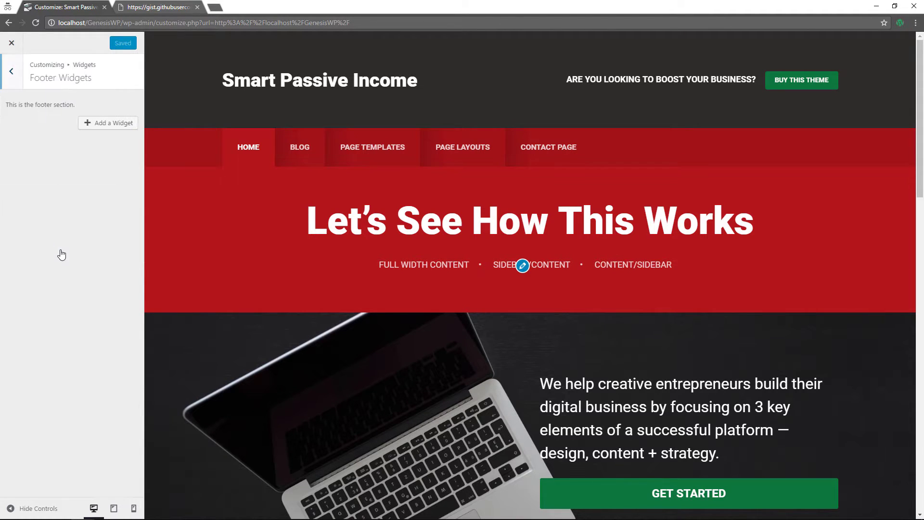
{"action": "left_click", "coordinate": [110, 123]}
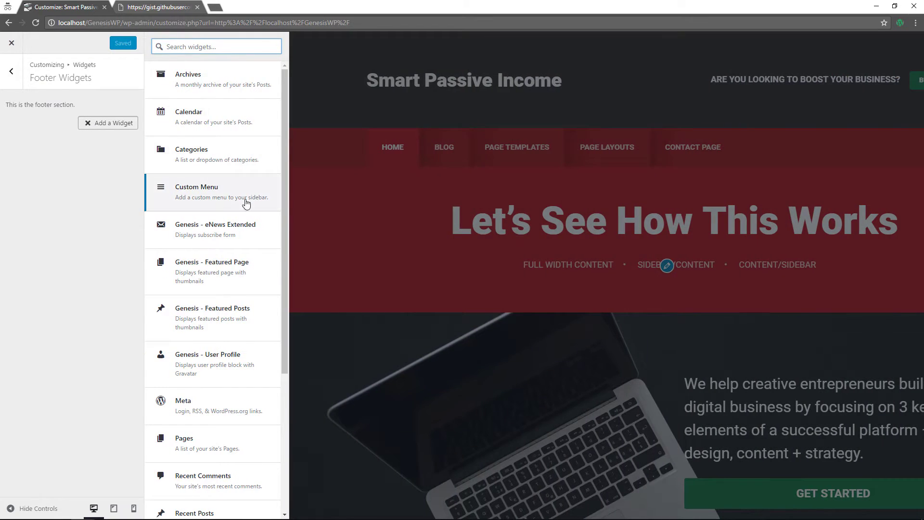
{"action": "scroll", "coordinate": [283, 231], "scroll_direction": "down", "scroll_amount": 5}
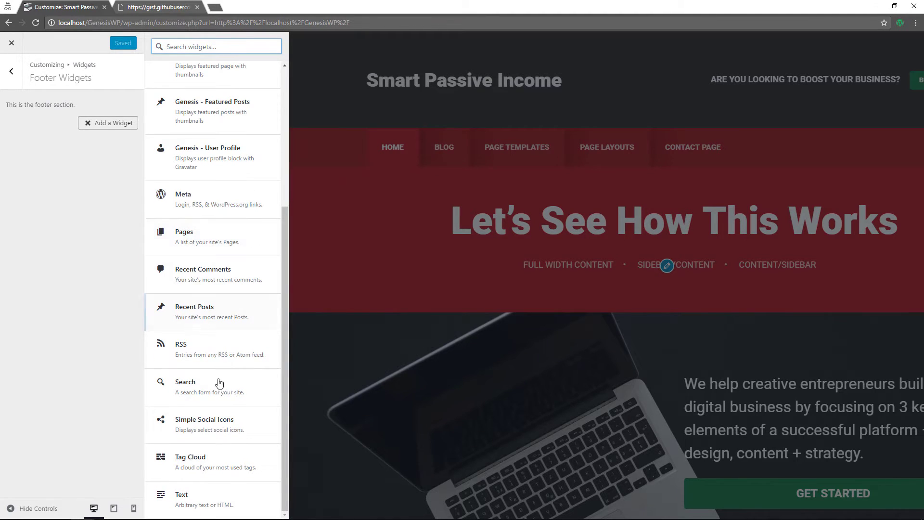
{"action": "left_click", "coordinate": [209, 498]}
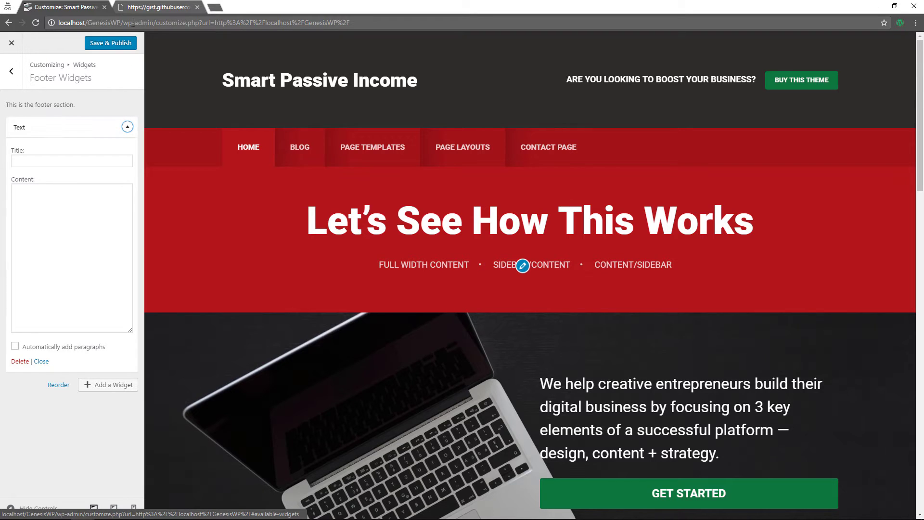
{"action": "left_click", "coordinate": [133, 9]}
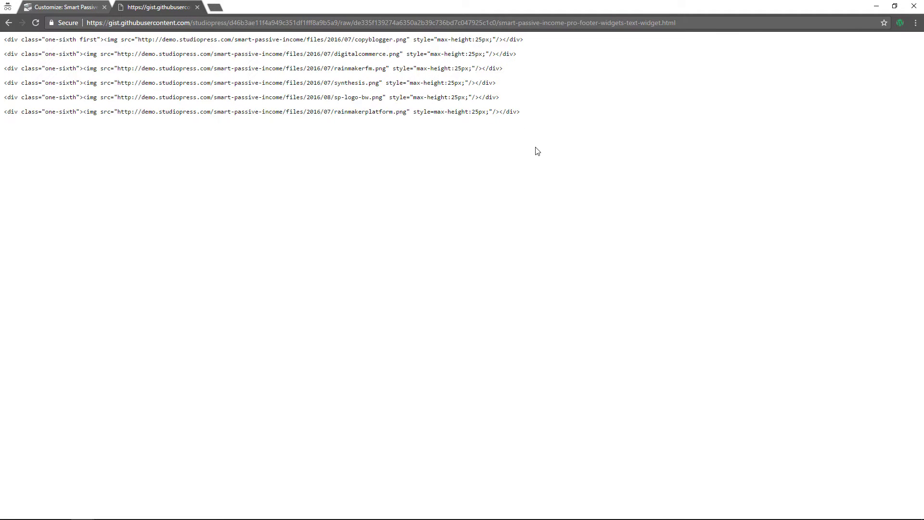
Adjust the zoom of the raw gist showing six one-sixth logo image divs
{"action": "key", "text": "ctrl+plus"}
{"action": "key", "text": "ctrl+plus"}
{"action": "key", "text": "ctrl+plus"}
{"action": "key", "text": "ctrl+plus"}
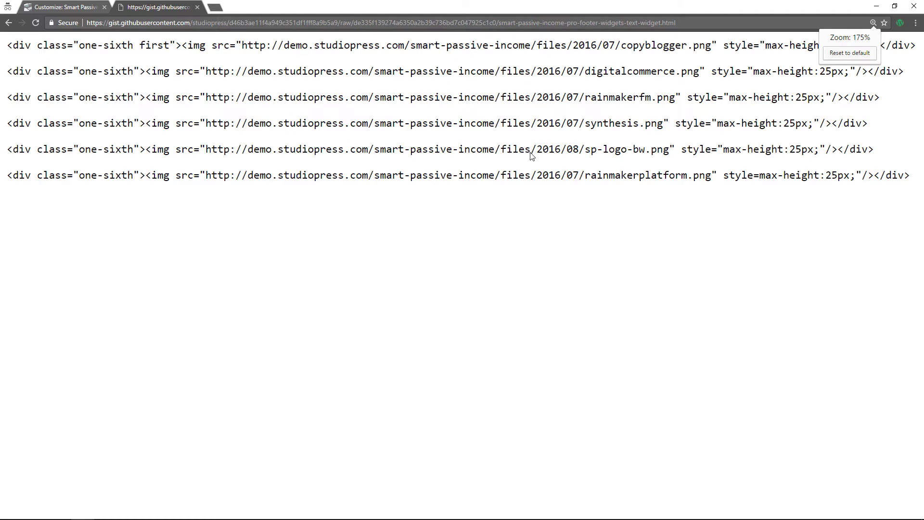
{"action": "key", "text": "ctrl+minus"}
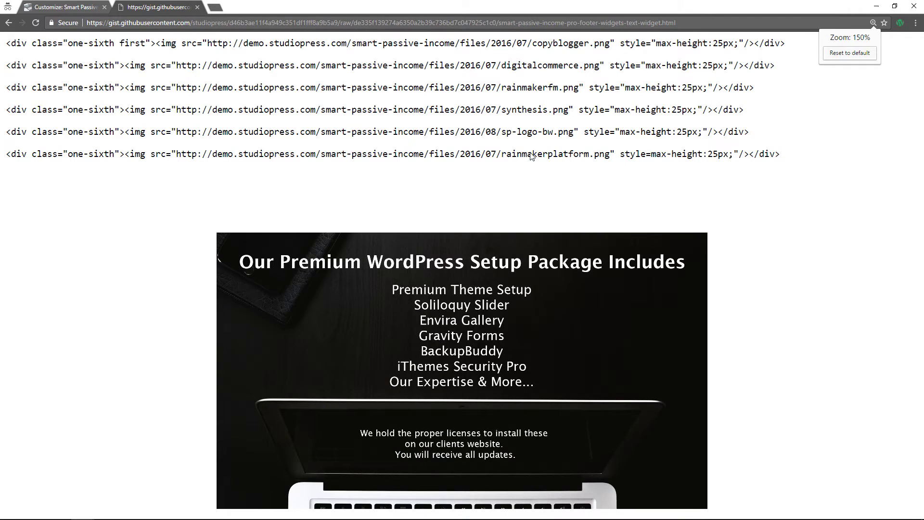
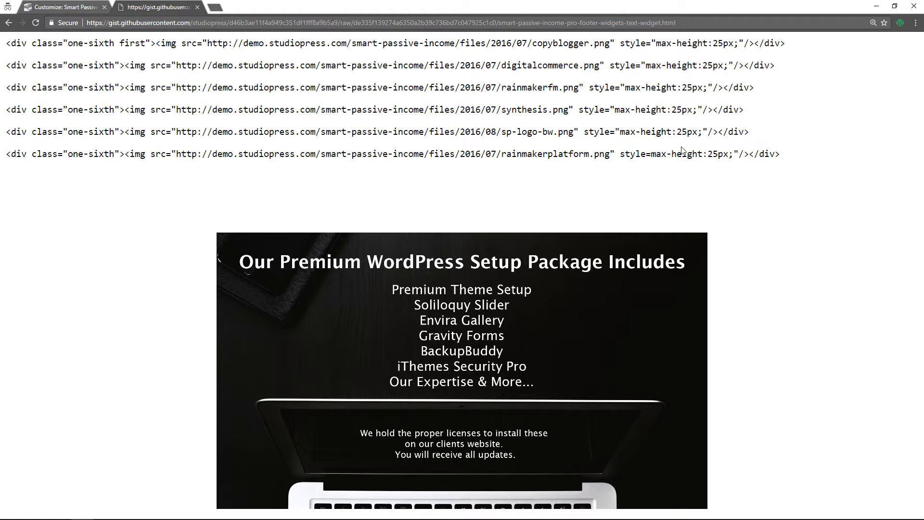
Copy the six-logo footer HTML from the gist into the Footer Widgets Text widget
{"action": "left_click_drag", "start_coordinate": [813, 159], "coordinate": [7, 29]}
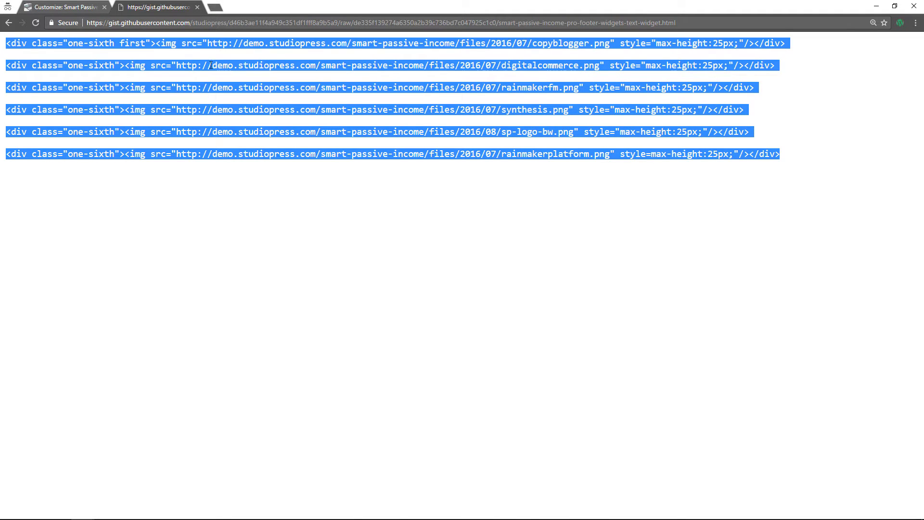
{"action": "left_click", "coordinate": [62, 7]}
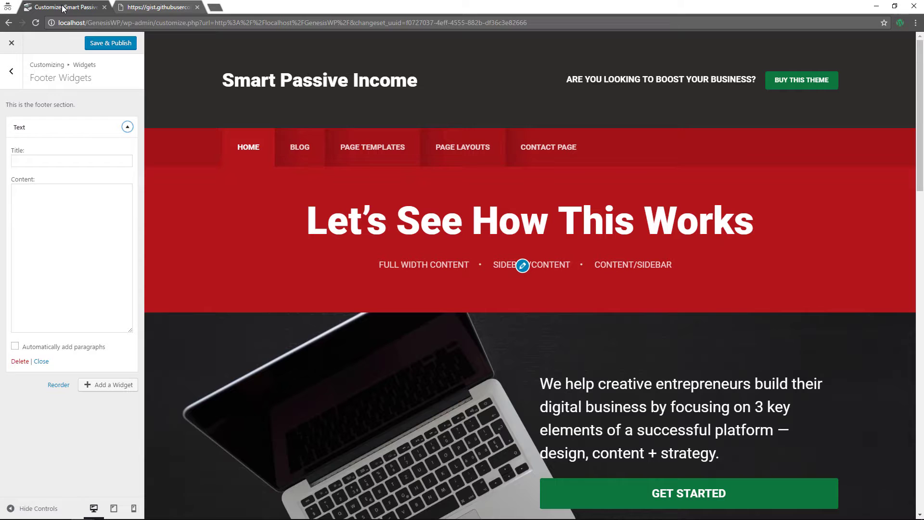
{"action": "left_click", "coordinate": [43, 221]}
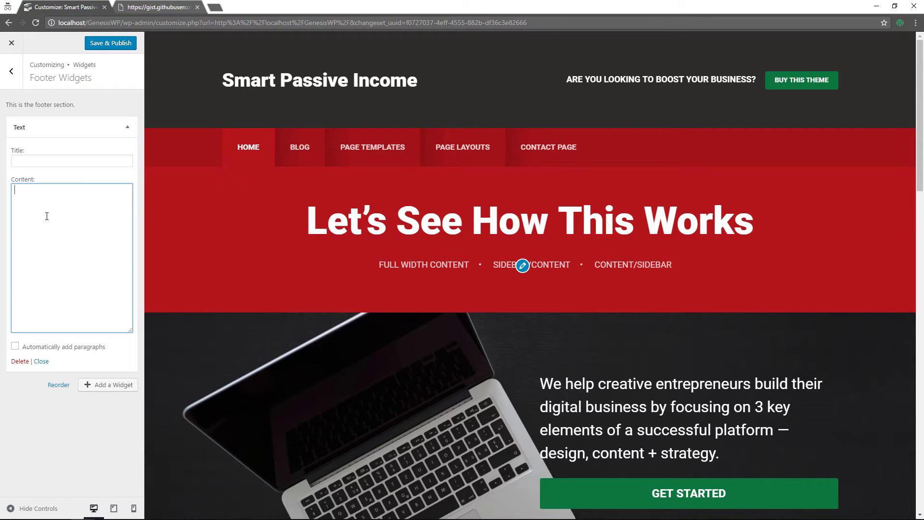
{"action": "key", "text": "ctrl+v"}
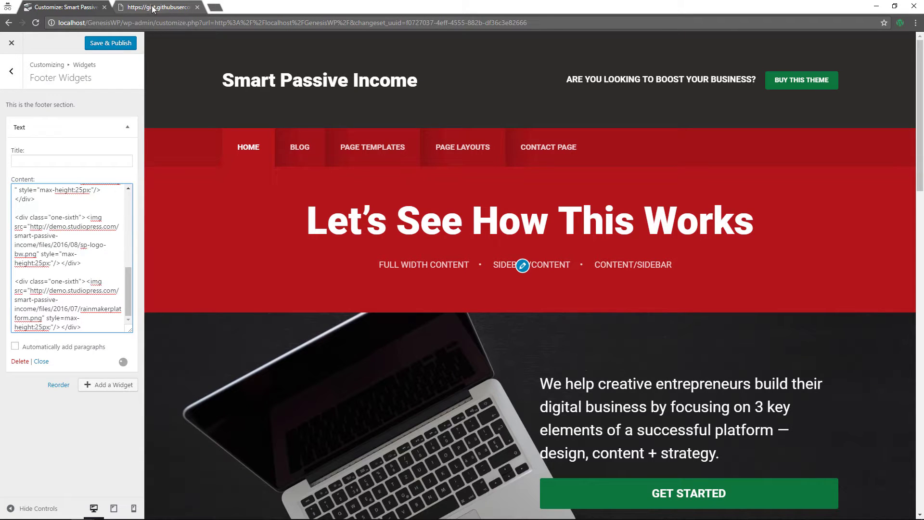
{"action": "key", "text": "ctrl+Tab"}
{"action": "left_click", "coordinate": [148, 71]}
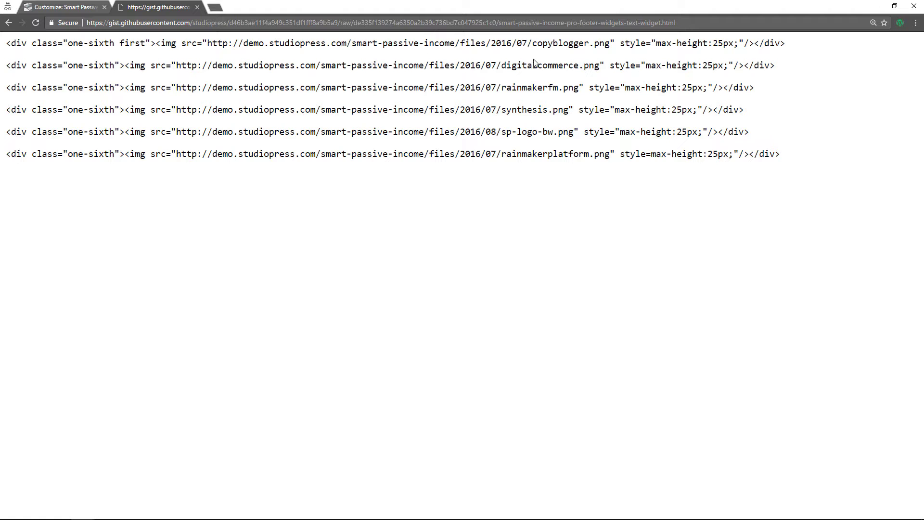
{"action": "left_click", "coordinate": [60, 8]}
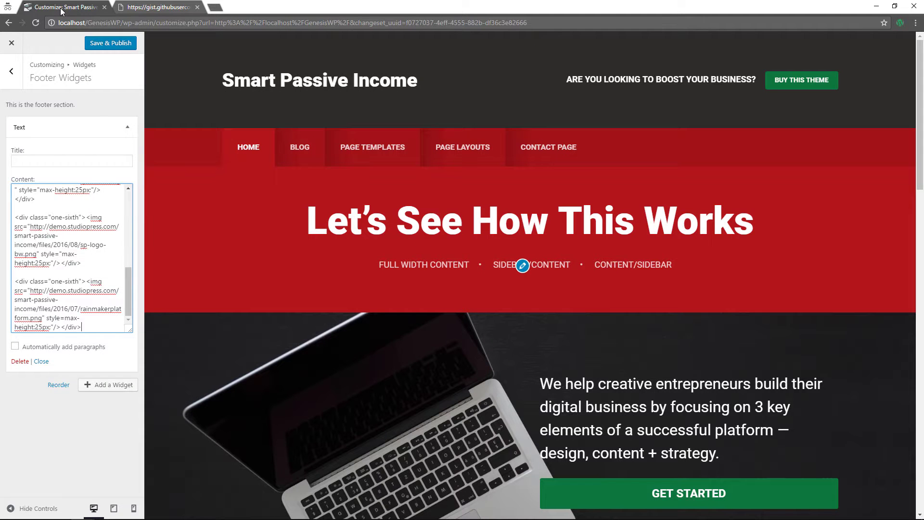
Publish the footer widget change and close the Customizer to view the live site
{"action": "scroll", "coordinate": [367, 321], "scroll_direction": "down", "scroll_amount": 20}
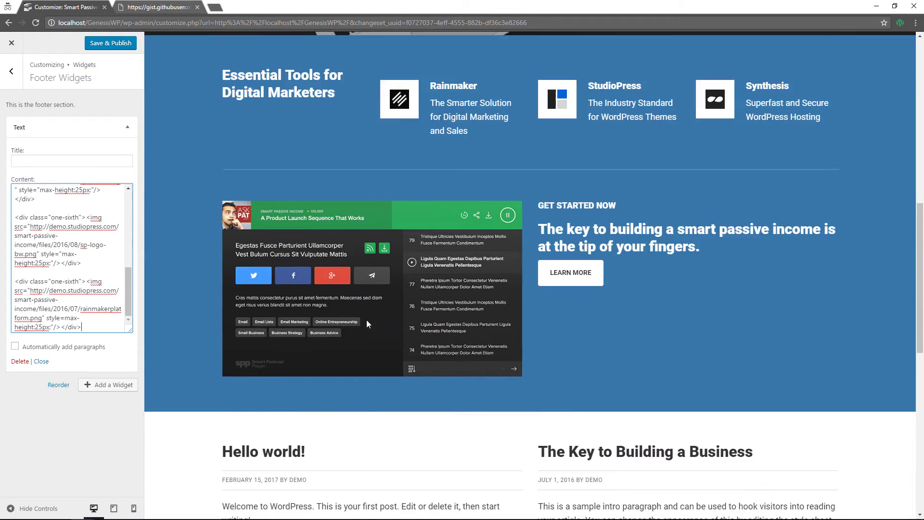
{"action": "scroll", "coordinate": [367, 322], "scroll_direction": "down", "scroll_amount": 1}
{"action": "scroll", "coordinate": [284, 387], "scroll_direction": "up", "scroll_amount": 8}
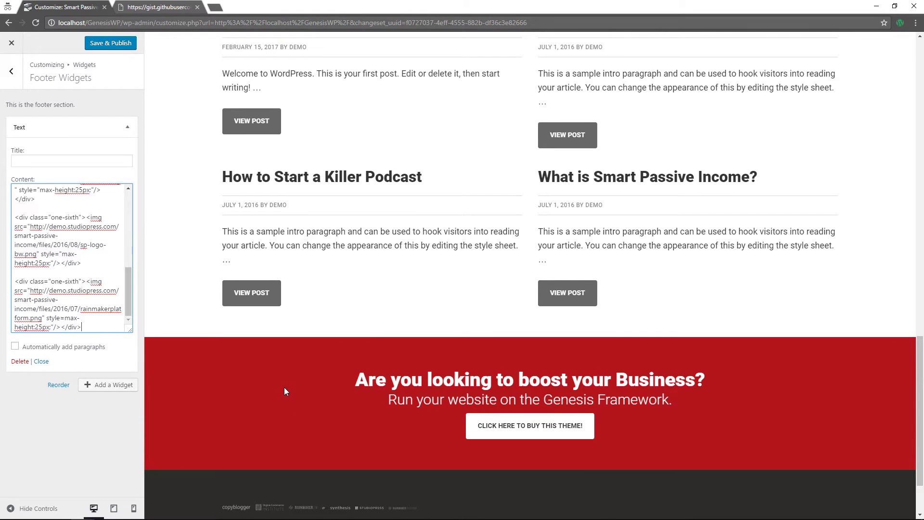
{"action": "scroll", "coordinate": [285, 388], "scroll_direction": "up", "scroll_amount": 1}
{"action": "left_click", "coordinate": [167, 10]}
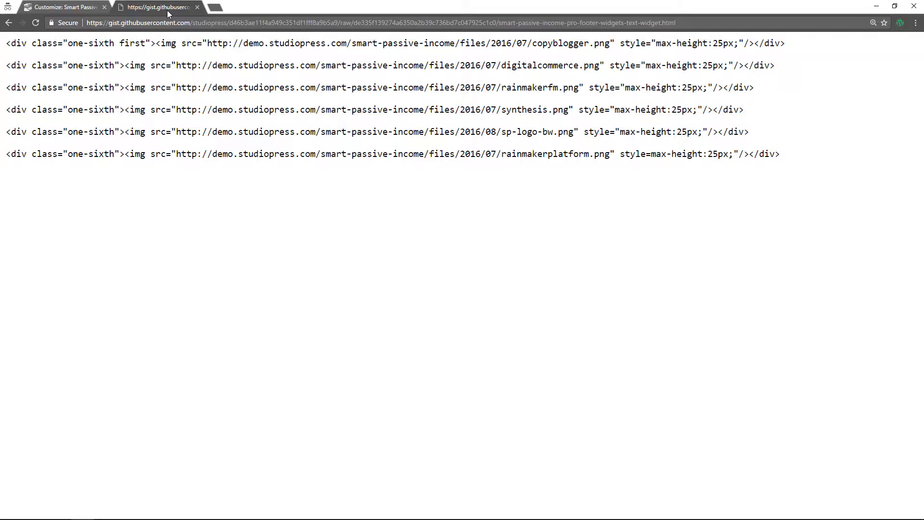
{"action": "left_click", "coordinate": [75, 7]}
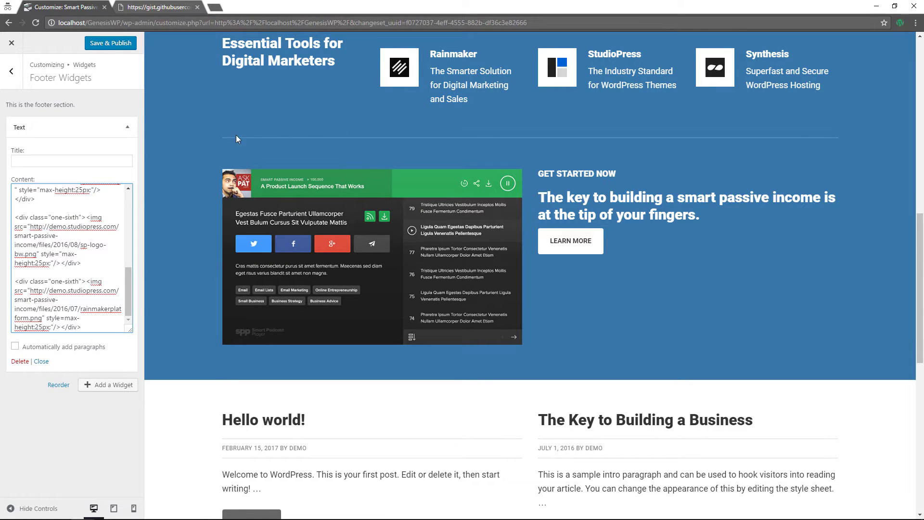
{"action": "left_click", "coordinate": [110, 45]}
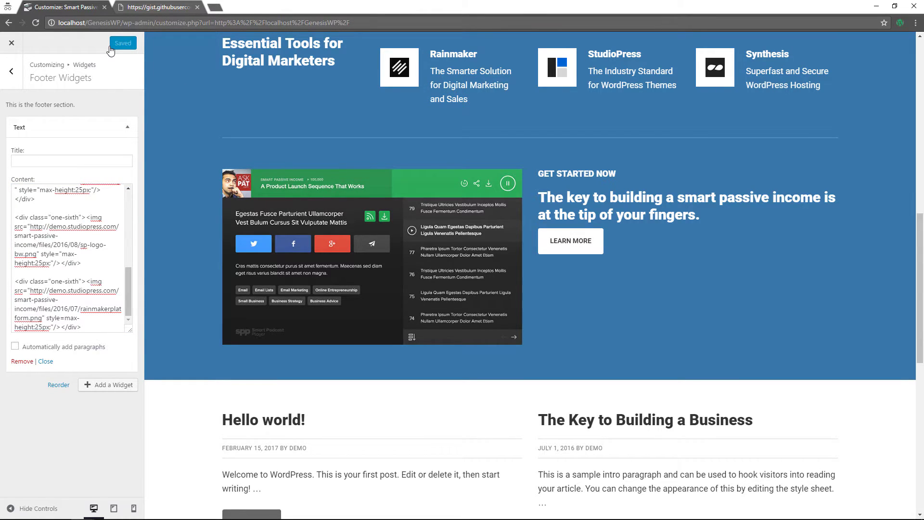
{"action": "left_click", "coordinate": [11, 42]}
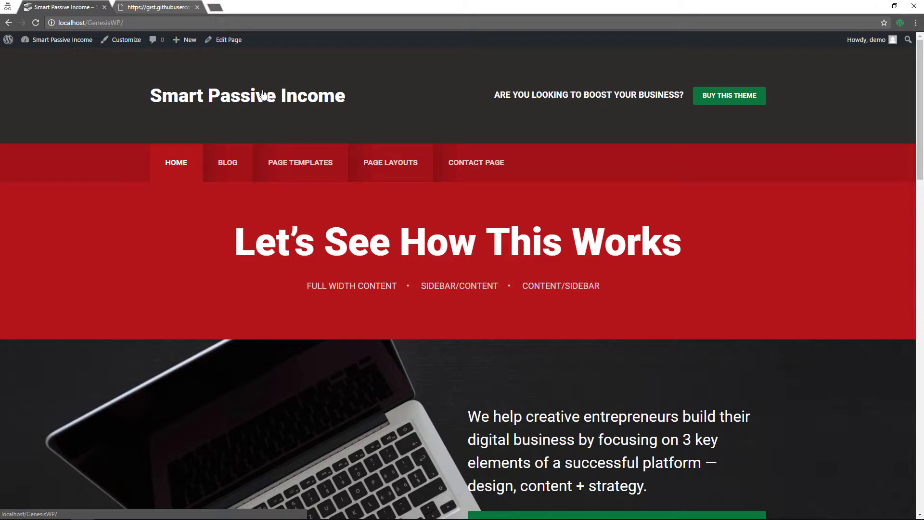
Confirm the six footer logos display, copy the last logo's image URL, and go to Widgets
{"action": "scroll", "coordinate": [264, 94], "scroll_direction": "down", "scroll_amount": 20}
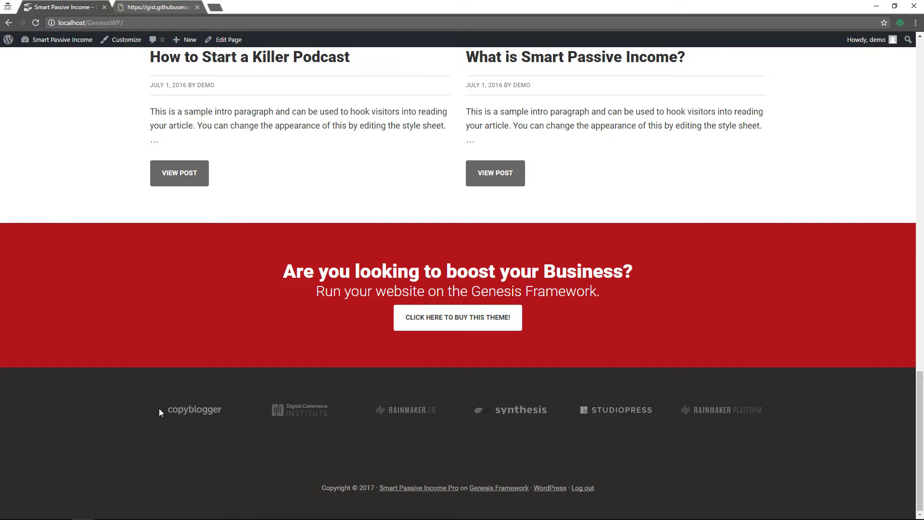
{"action": "left_click", "coordinate": [139, 7]}
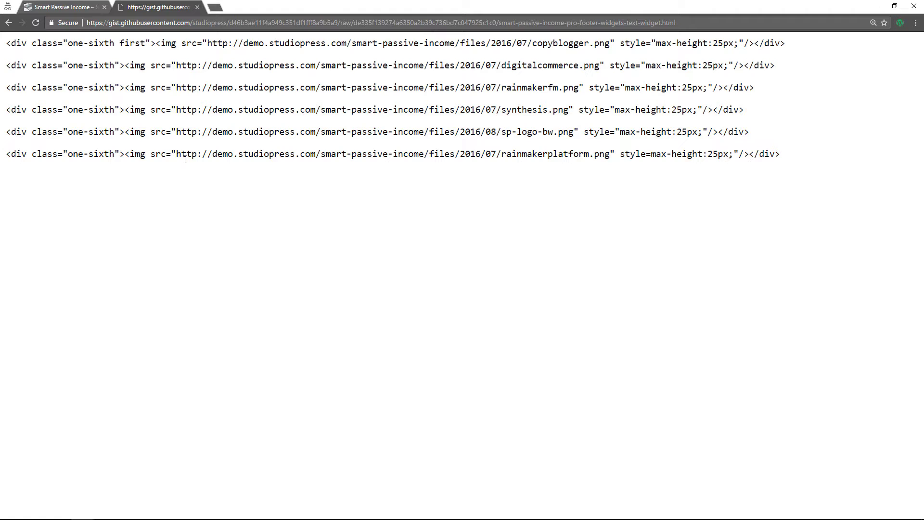
{"action": "left_click_drag", "start_coordinate": [176, 158], "coordinate": [611, 161]}
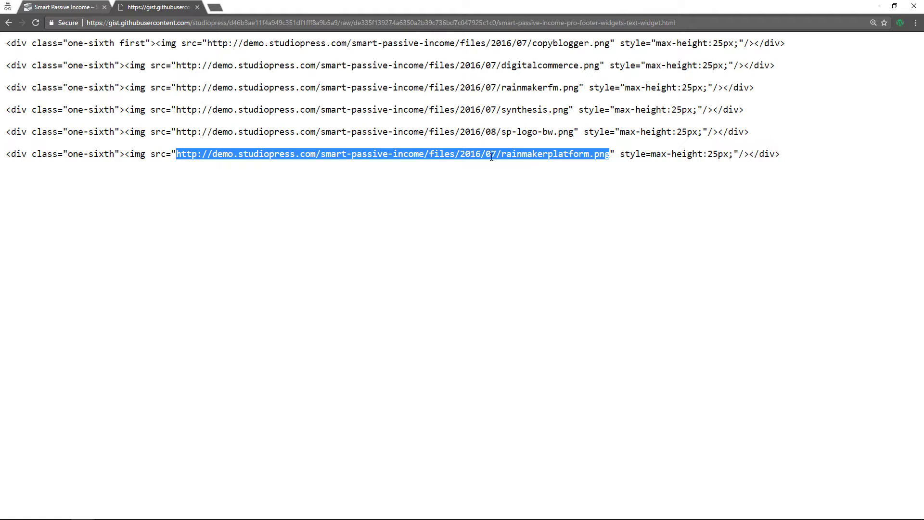
{"action": "left_click", "coordinate": [68, 9]}
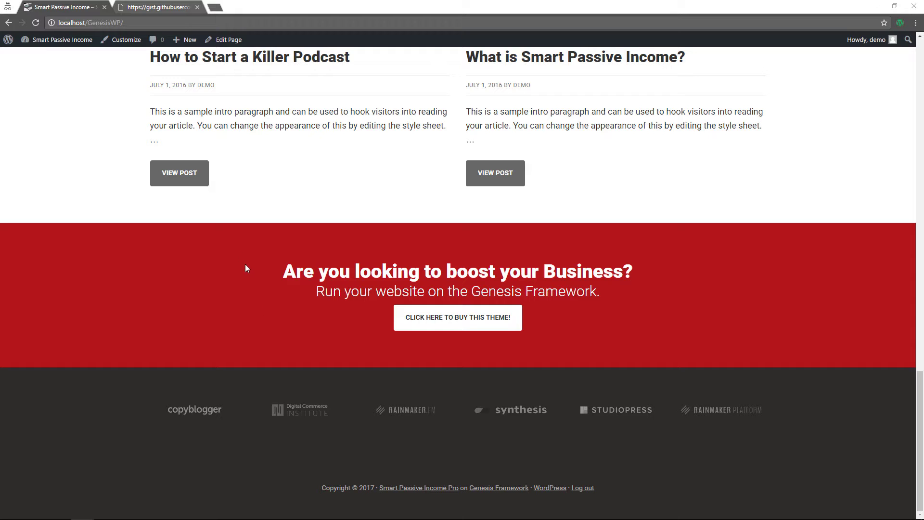
{"action": "mouse_move", "coordinate": [54, 42]}
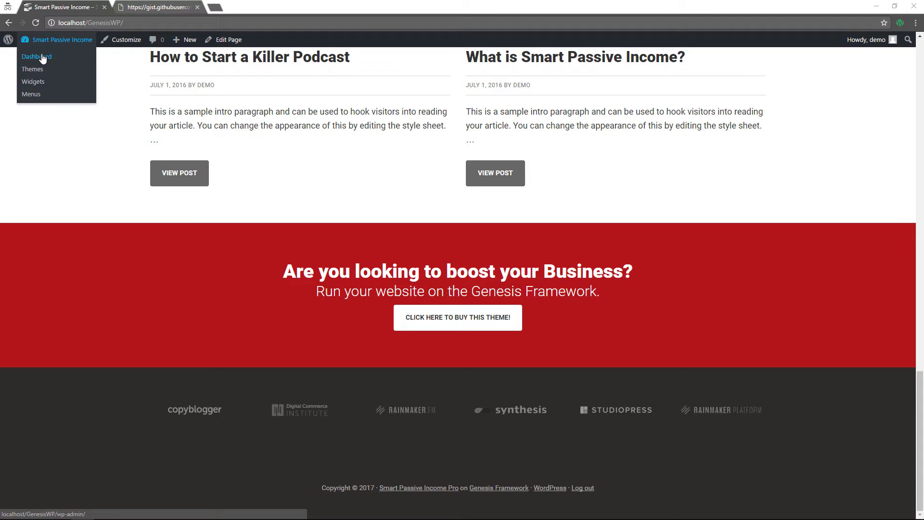
{"action": "left_click", "coordinate": [38, 86]}
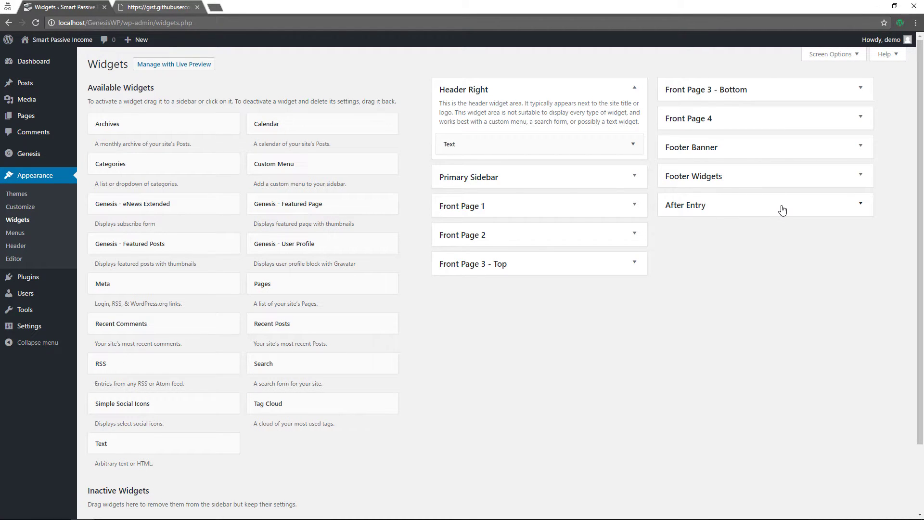
Save a 'Get our Newsletter' Text widget in After Entry with pasted blurb, href '#', and auto-paragraphs
{"action": "left_click_drag", "start_coordinate": [188, 445], "coordinate": [792, 239]}
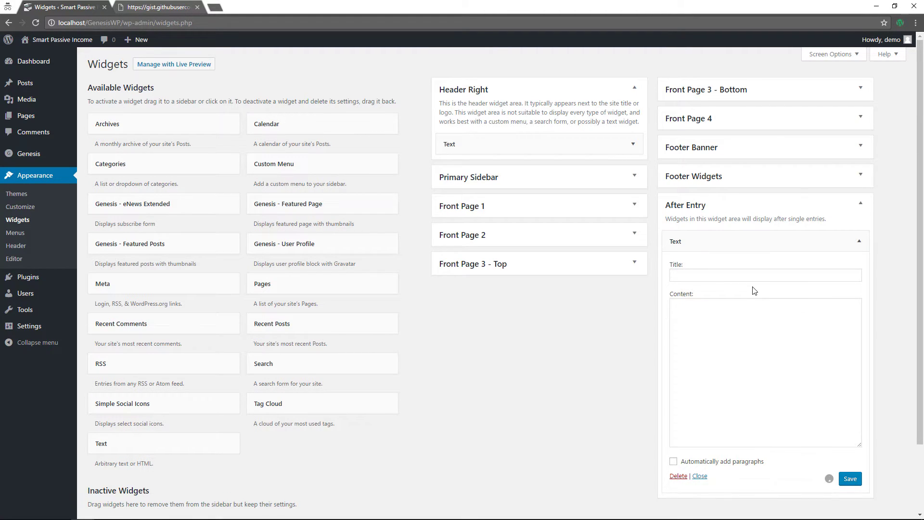
{"action": "left_click", "coordinate": [722, 275]}
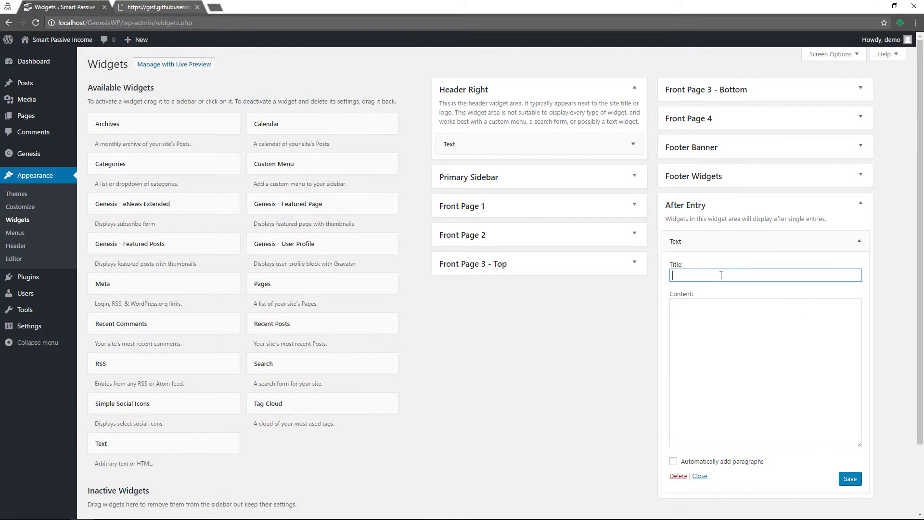
{"action": "type", "text": "Get our Newsletter"}
{"action": "left_click", "coordinate": [701, 320]}
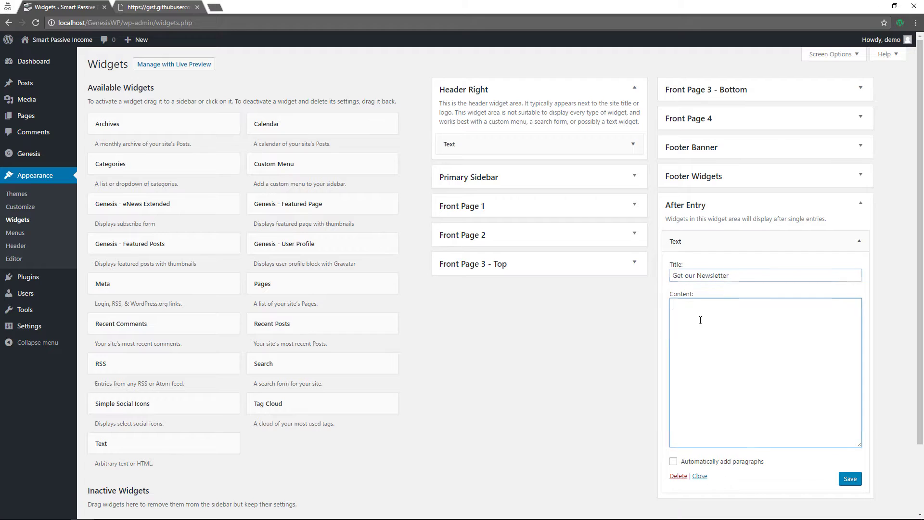
{"action": "type", "text": "We help creative entrepreneurs build their digital business by focusing on 3 key elements of a successful platform — design, content + strategy.  <a href=\"#\" class=\"button\">Get Started Here</a>"}
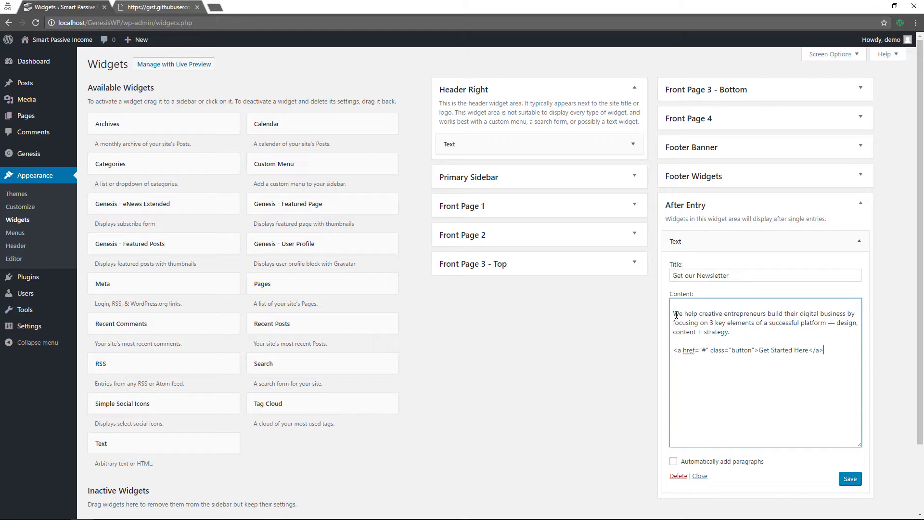
{"action": "left_click", "coordinate": [675, 314]}
{"action": "key", "text": "BackSpace"}
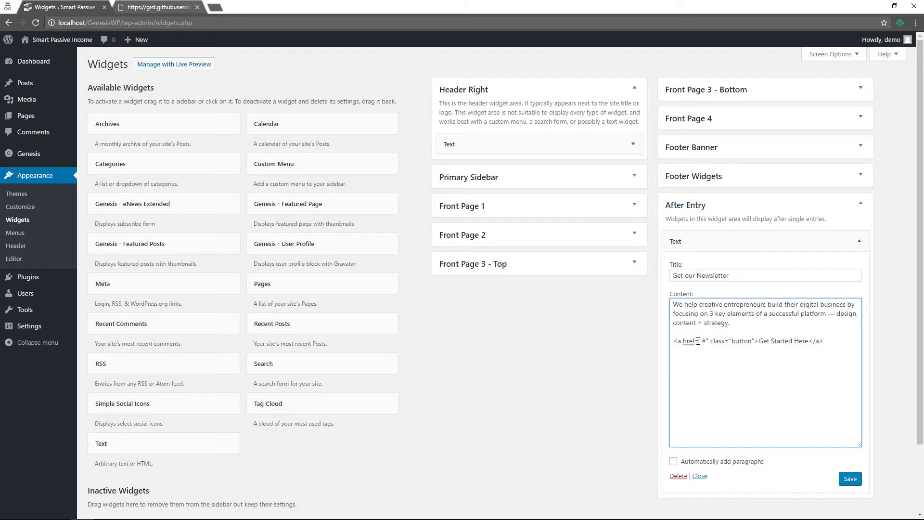
{"action": "left_click", "coordinate": [704, 341]}
{"action": "type", "text": "#"}
{"action": "left_click", "coordinate": [674, 462]}
{"action": "left_click", "coordinate": [850, 480]}
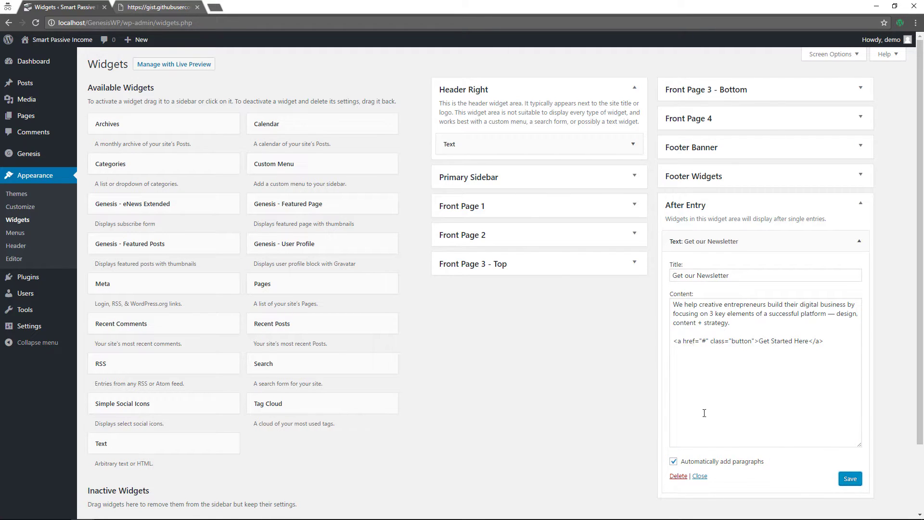
Check the newsletter box and its button under 'The Key to Building a Business' post, then return to Dashboard
{"action": "mouse_move", "coordinate": [89, 43]}
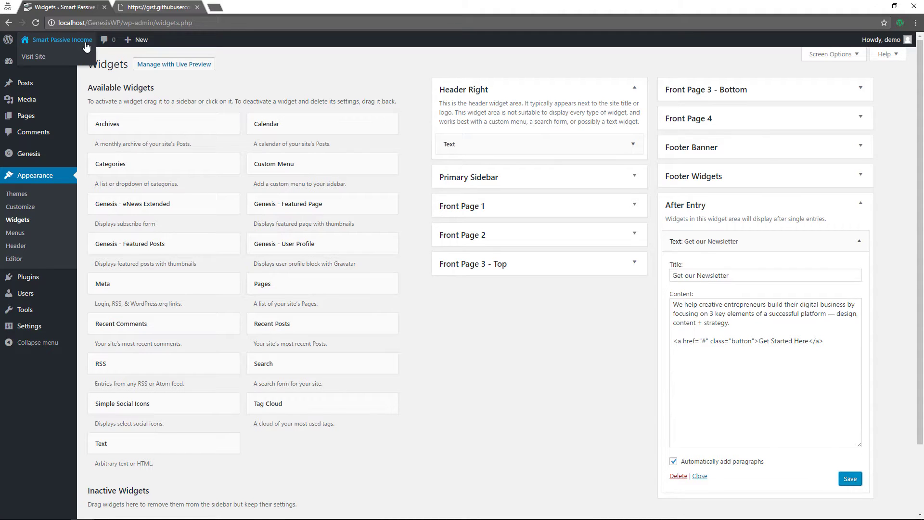
{"action": "left_click", "coordinate": [61, 56]}
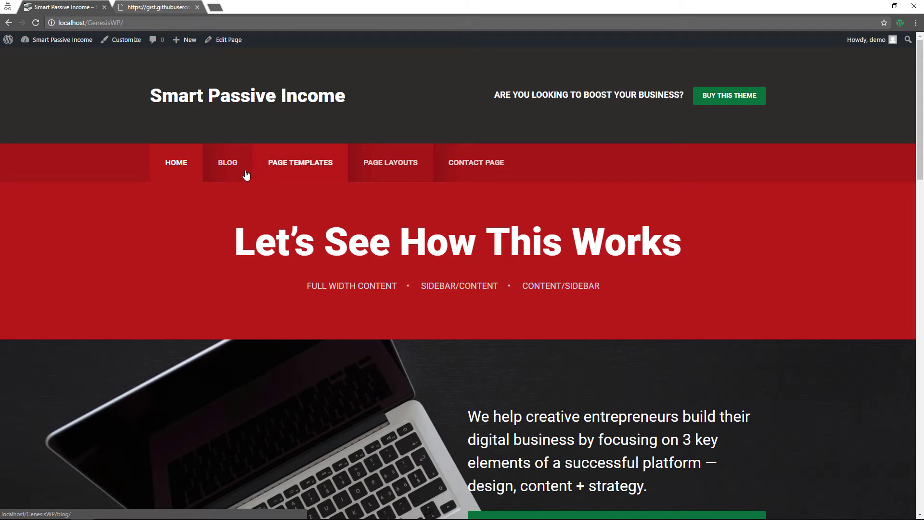
{"action": "left_click", "coordinate": [252, 180]}
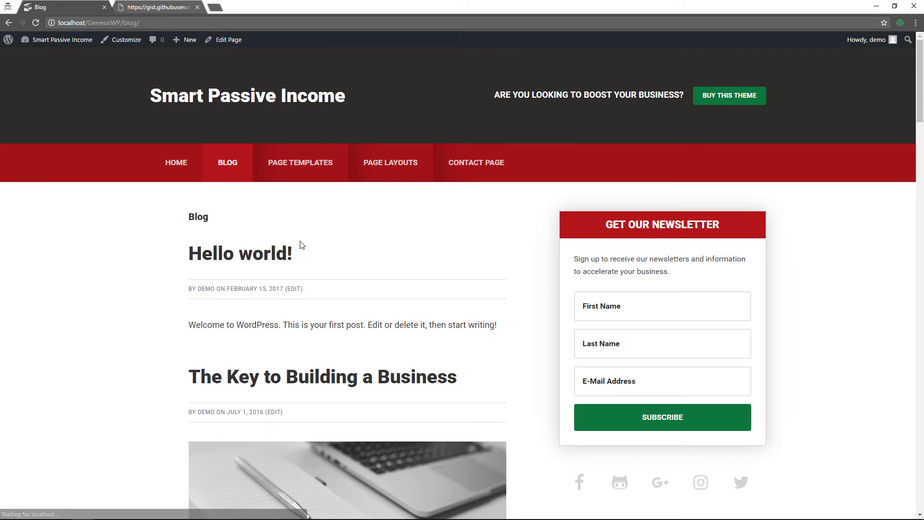
{"action": "left_click", "coordinate": [299, 383]}
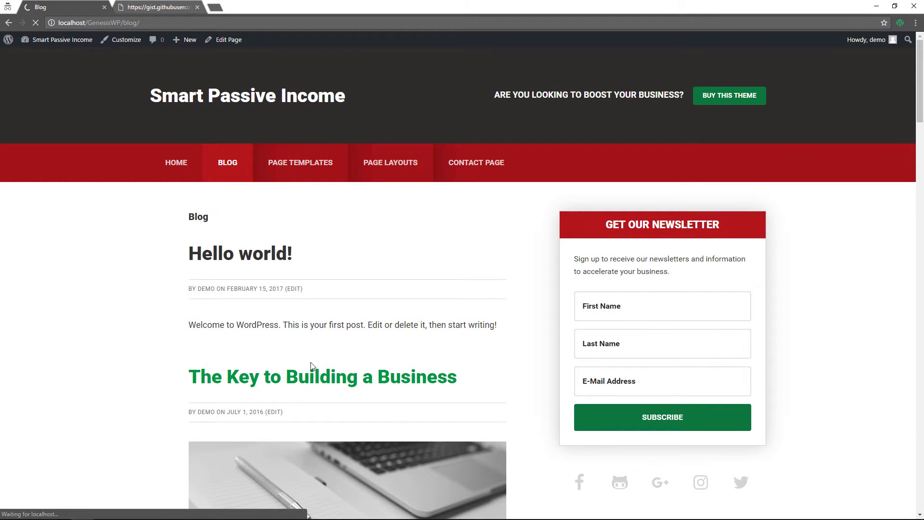
{"action": "scroll", "coordinate": [313, 360], "scroll_direction": "down", "scroll_amount": 7}
{"action": "scroll", "coordinate": [313, 360], "scroll_direction": "down", "scroll_amount": 8}
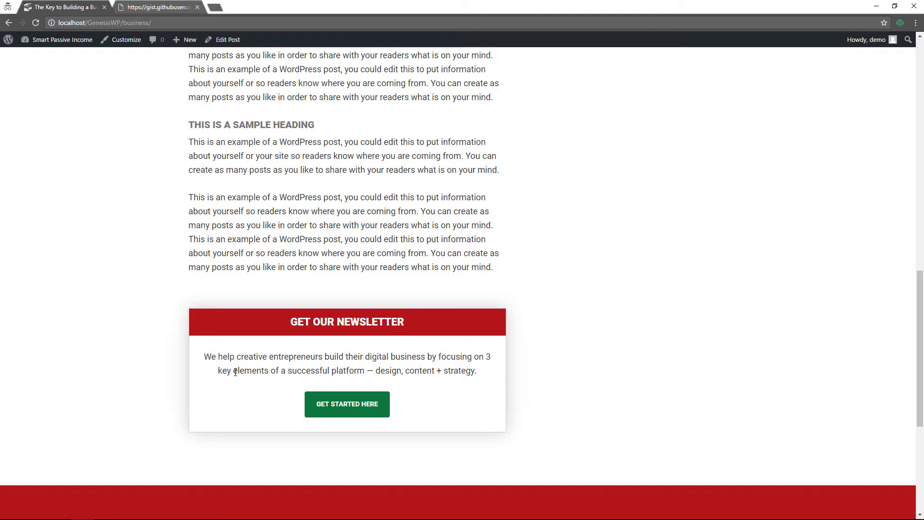
{"action": "left_click", "coordinate": [343, 411]}
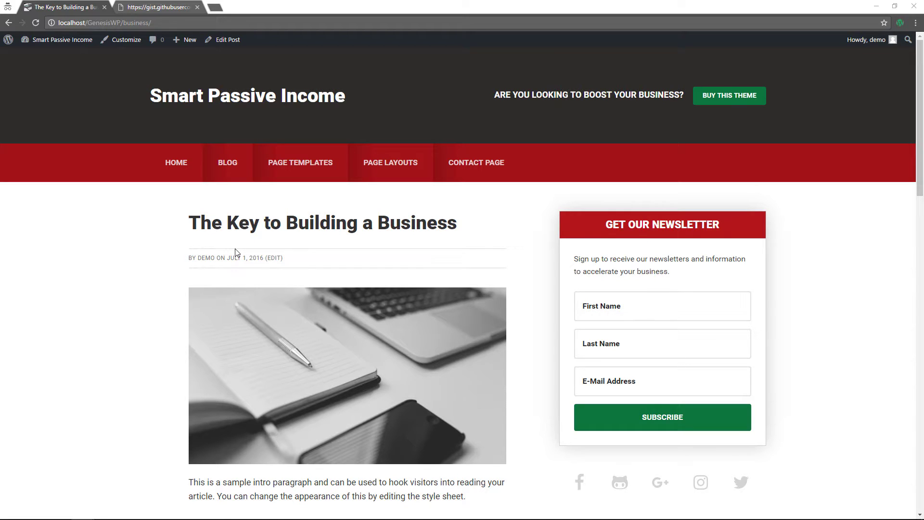
{"action": "mouse_move", "coordinate": [26, 41]}
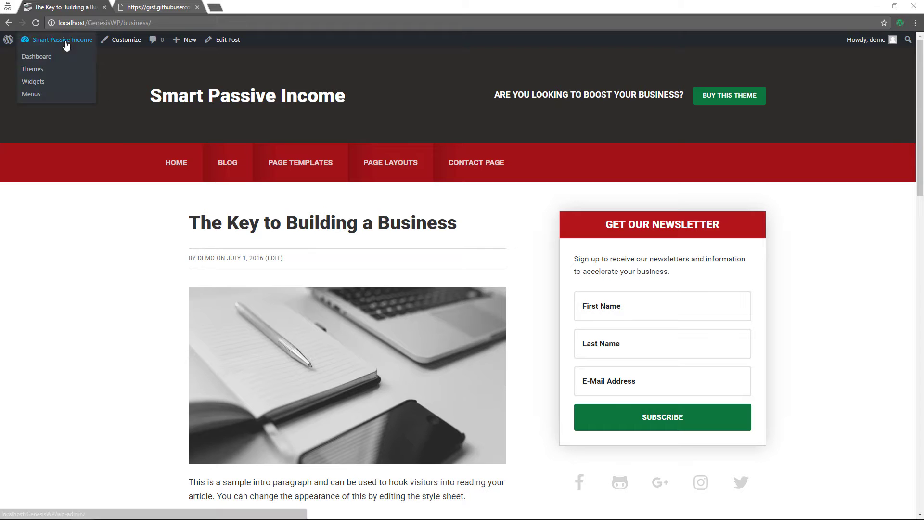
{"action": "left_click", "coordinate": [47, 56]}
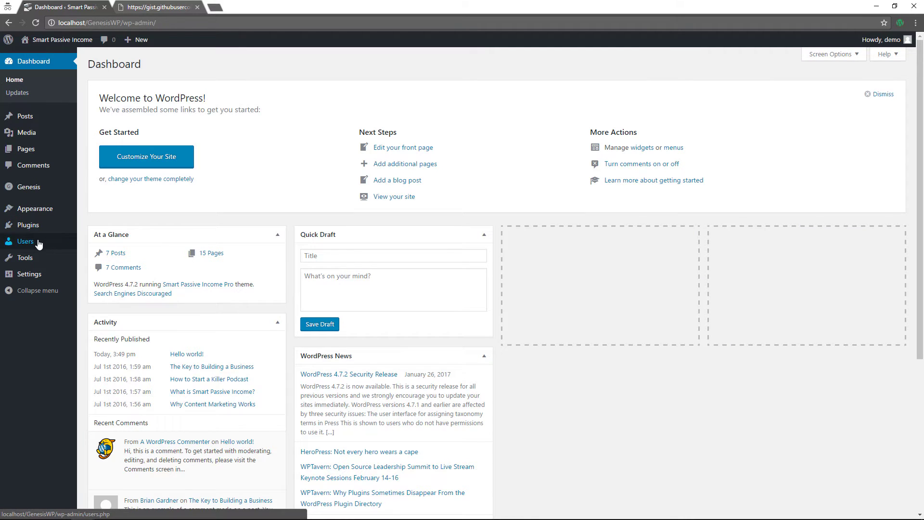
Paste a bio with Website, Twitter and Instagram links into Your Profile's Biographical Info
{"action": "mouse_move", "coordinate": [28, 241]}
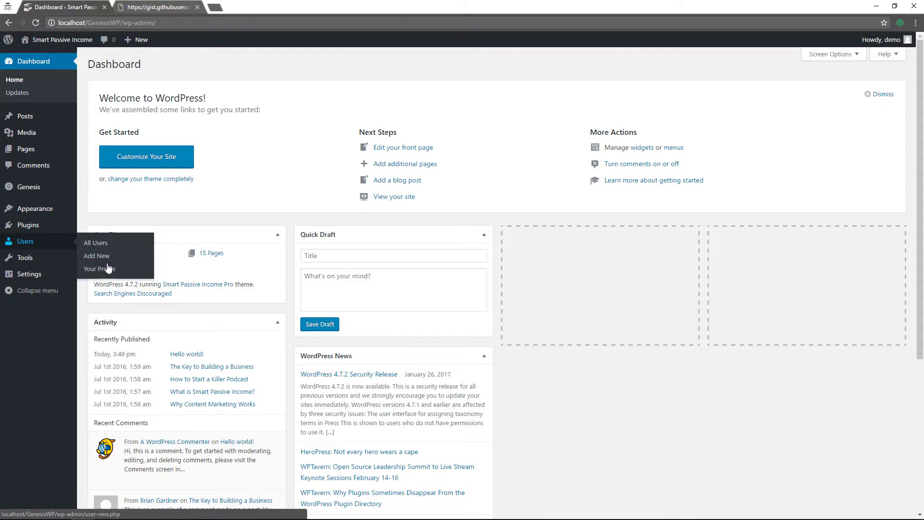
{"action": "left_click", "coordinate": [143, 268]}
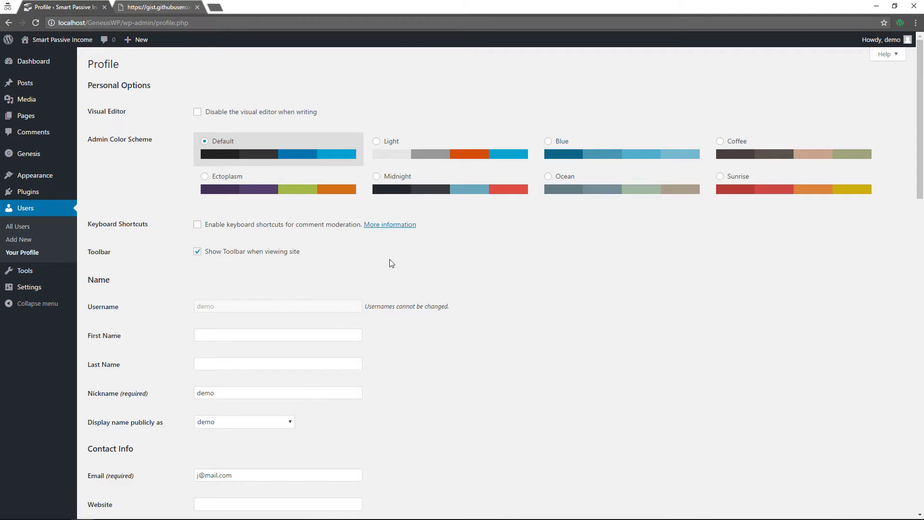
{"action": "scroll", "coordinate": [558, 285], "scroll_direction": "down", "scroll_amount": 2}
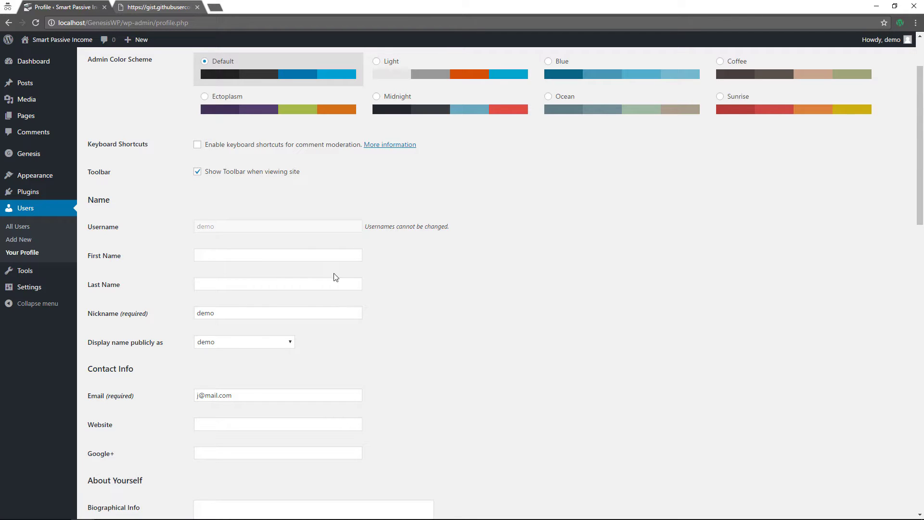
{"action": "scroll", "coordinate": [516, 356], "scroll_direction": "down", "scroll_amount": 2}
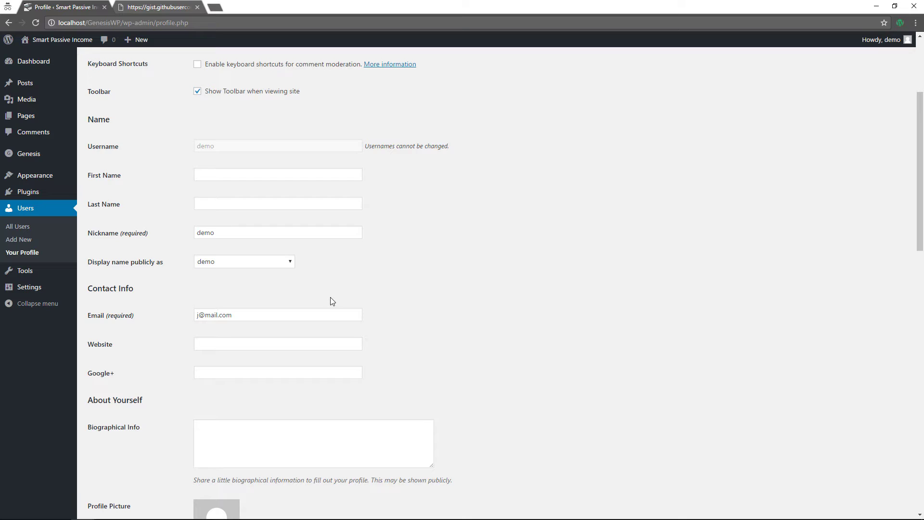
{"action": "scroll", "coordinate": [331, 301], "scroll_direction": "down", "scroll_amount": 2}
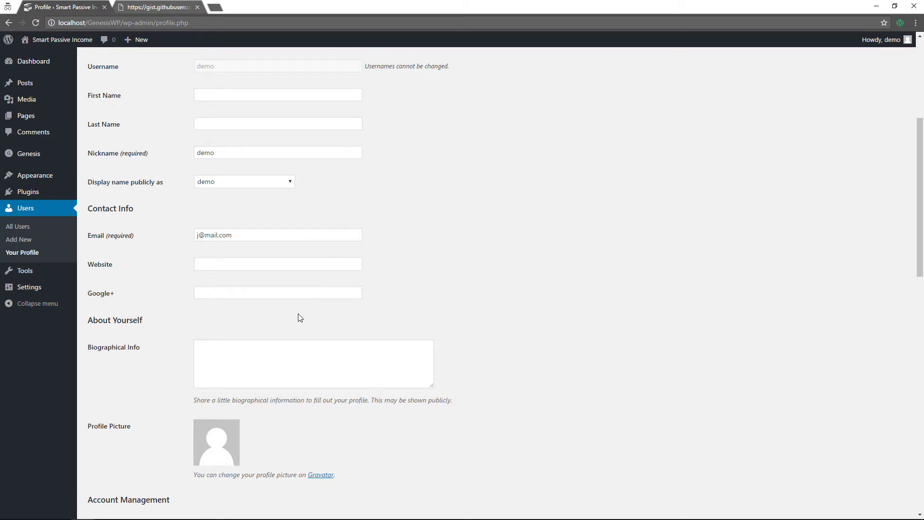
{"action": "scroll", "coordinate": [504, 339], "scroll_direction": "down", "scroll_amount": 2}
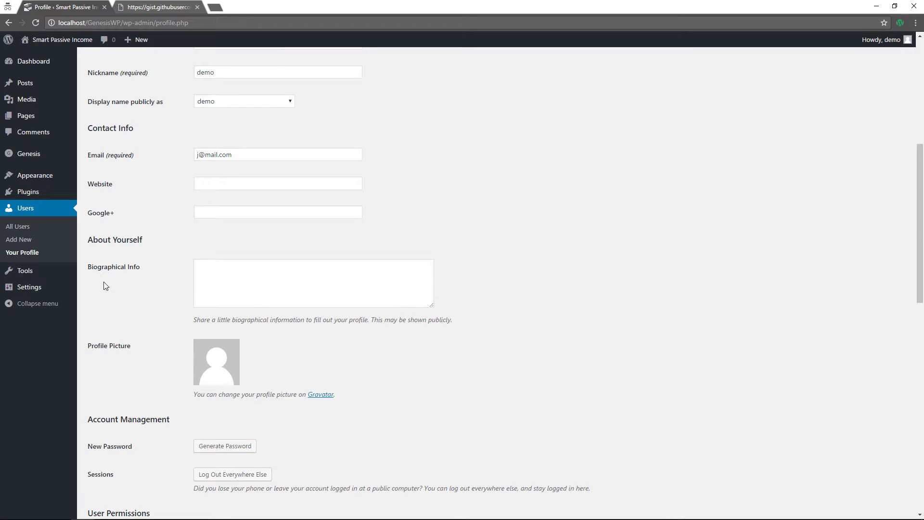
{"action": "left_click", "coordinate": [233, 281]}
{"action": "type", "text": "Founder of StudioPress. Partner at Rainmaker Digital. Follow me: <a href=\"http://briangardner.com\">Website</a> / <a href=\"http://twitter.com/bgardner\">Twitter</a> /  <a href=\"http://instagram.com/bgardner\">Instagram</a>"}
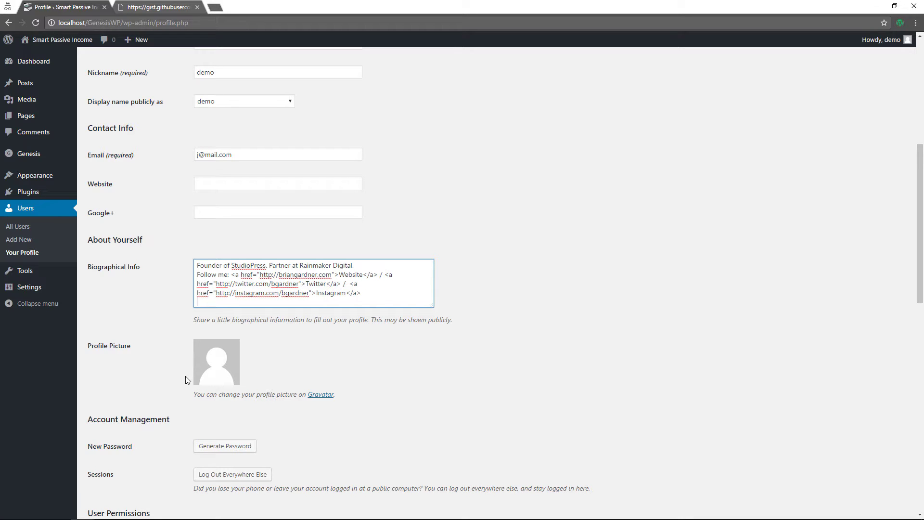
Enable the author box on posts and on archives, and update the profile
{"action": "scroll", "coordinate": [192, 376], "scroll_direction": "down", "scroll_amount": 2}
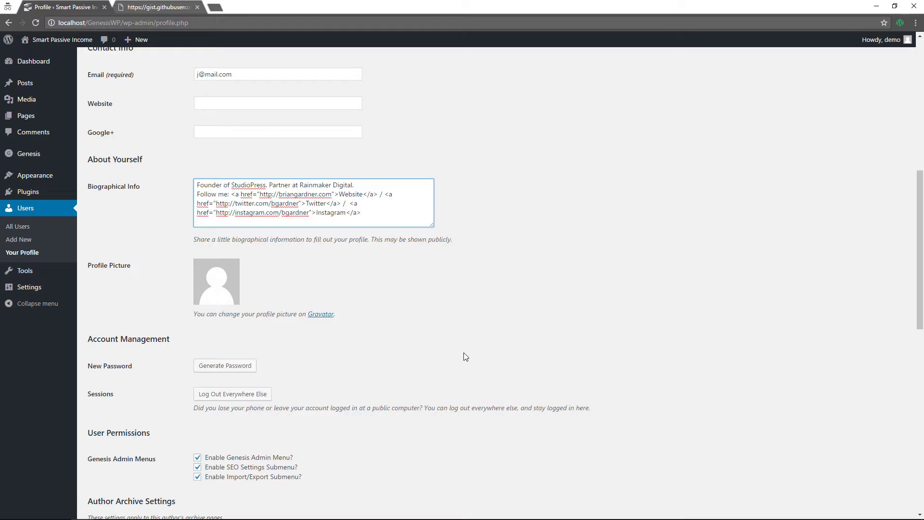
{"action": "scroll", "coordinate": [465, 357], "scroll_direction": "down", "scroll_amount": 2}
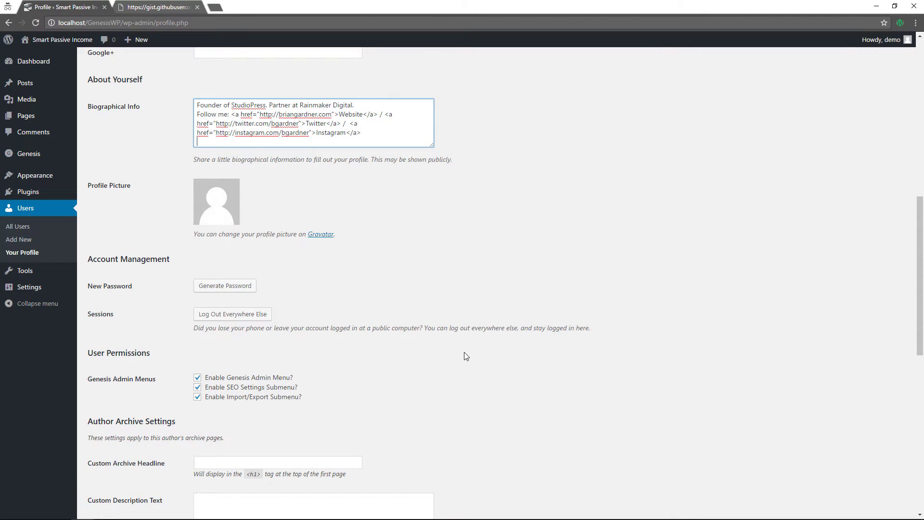
{"action": "scroll", "coordinate": [466, 356], "scroll_direction": "down", "scroll_amount": 5}
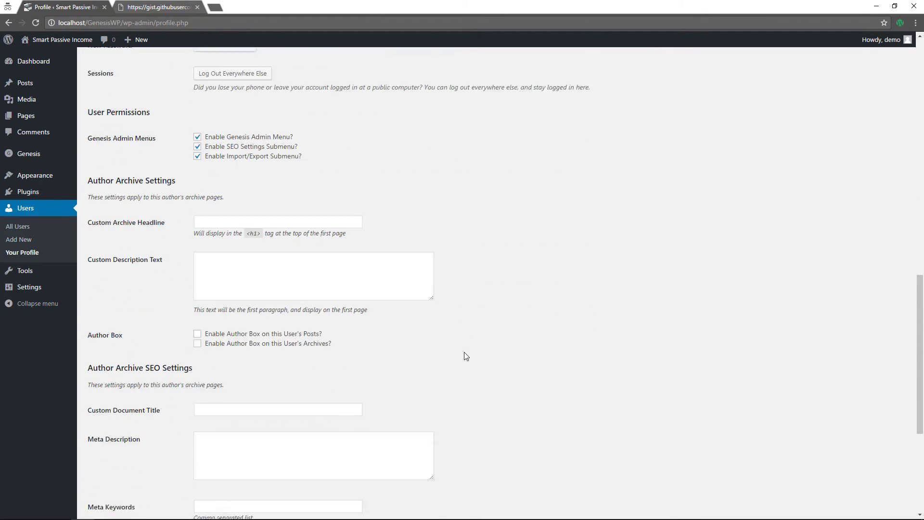
{"action": "scroll", "coordinate": [465, 356], "scroll_direction": "down", "scroll_amount": 2}
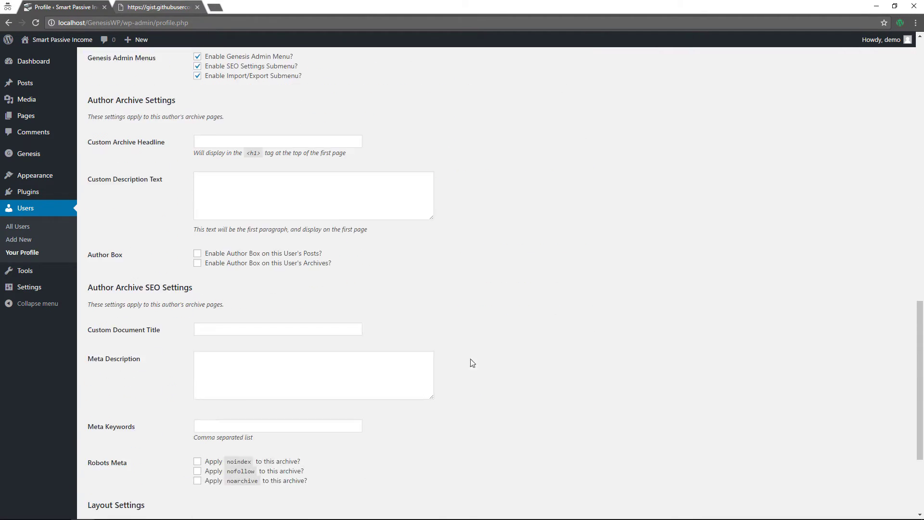
{"action": "left_click", "coordinate": [198, 254]}
{"action": "left_click", "coordinate": [197, 263]}
{"action": "scroll", "coordinate": [457, 256], "scroll_direction": "down", "scroll_amount": 4}
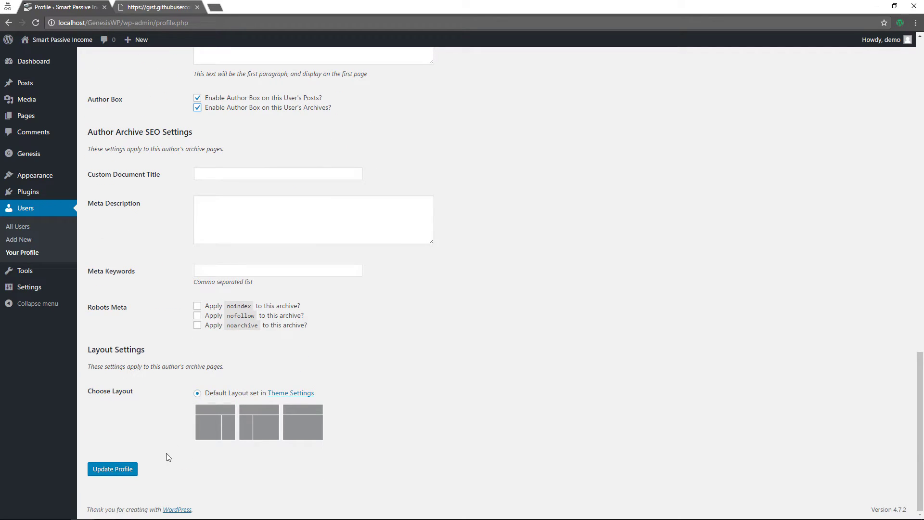
{"action": "left_click", "coordinate": [124, 469]}
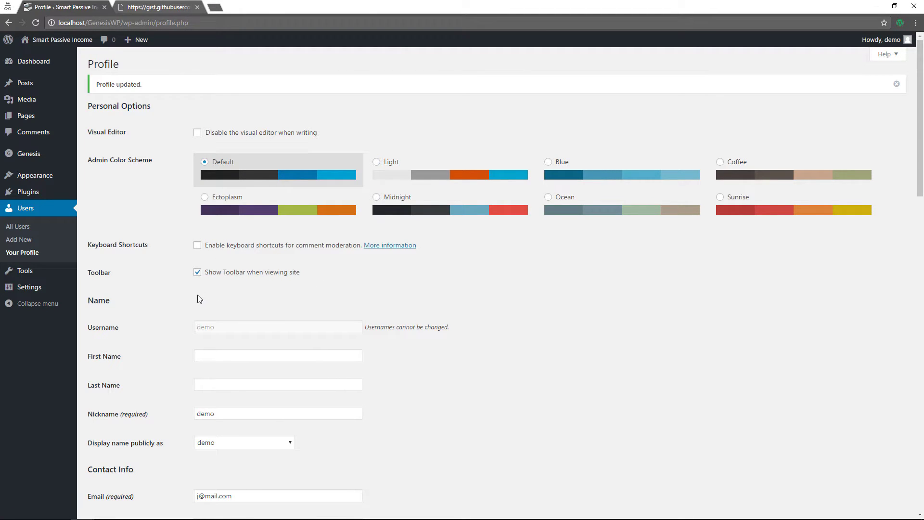
Add an 'Author Page' custom link to the site URL plus author/demo to Home Category Menu, and save
{"action": "mouse_move", "coordinate": [35, 175]}
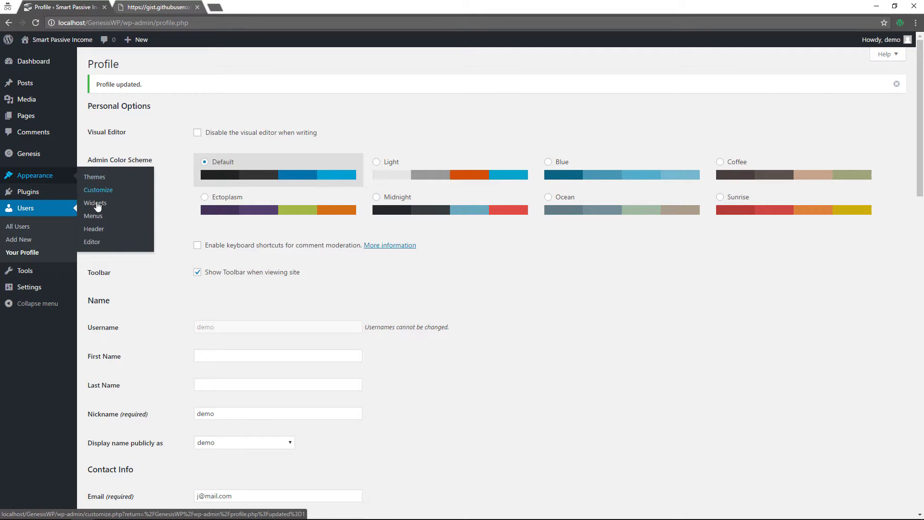
{"action": "left_click", "coordinate": [93, 222]}
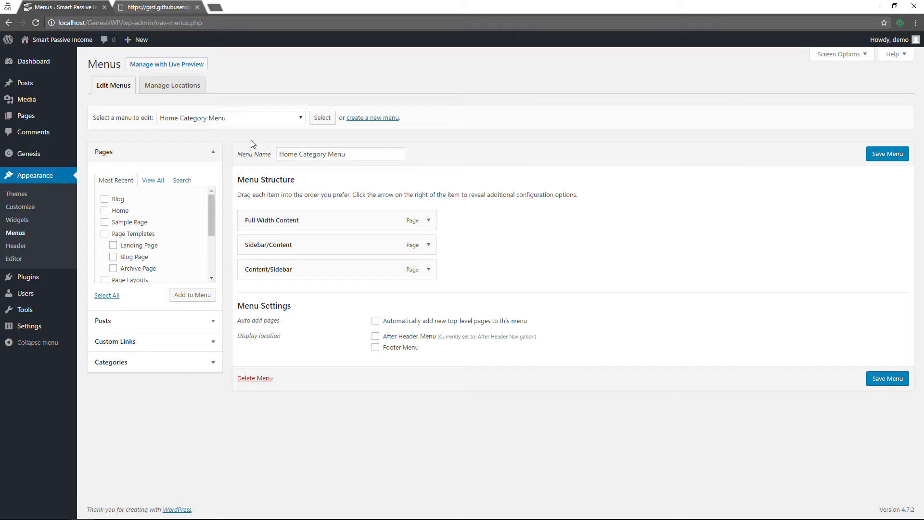
{"action": "left_click", "coordinate": [157, 342]}
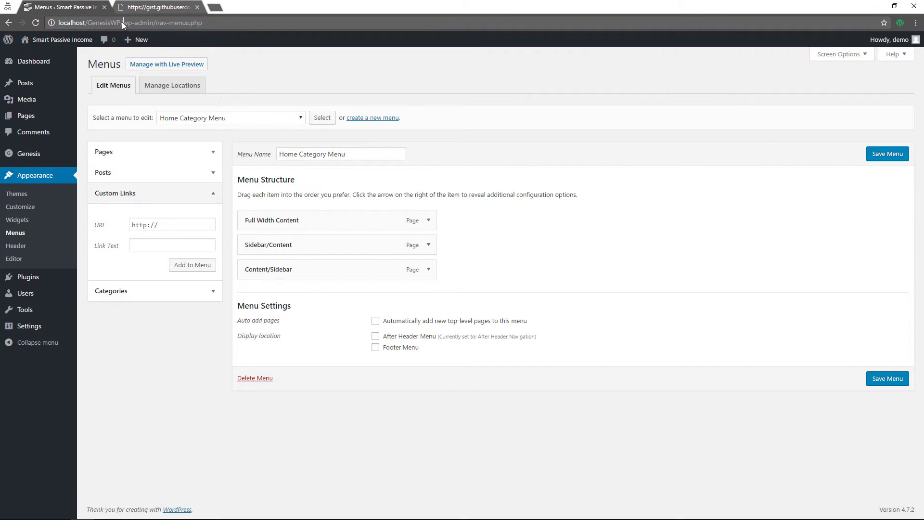
{"action": "left_click_drag", "start_coordinate": [123, 22], "coordinate": [28, 21]}
{"action": "key", "text": "ctrl+c"}
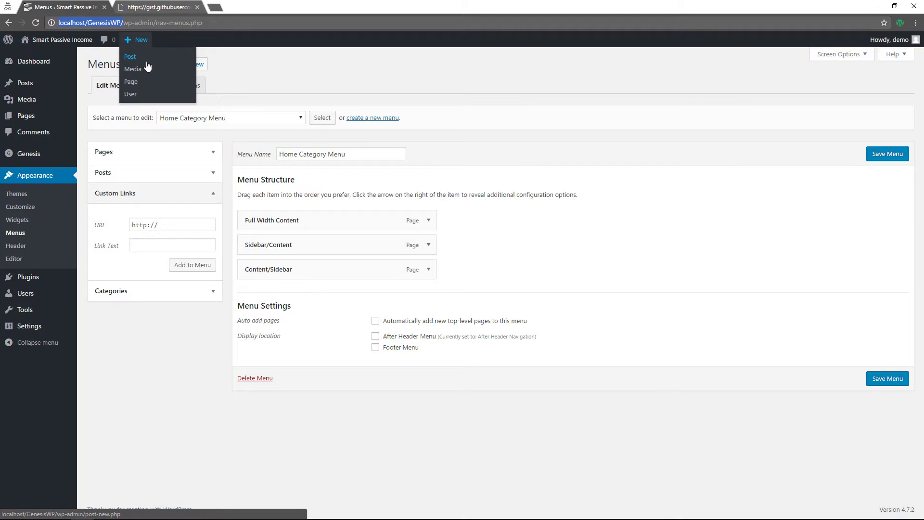
{"action": "left_click_drag", "start_coordinate": [174, 226], "coordinate": [122, 221]}
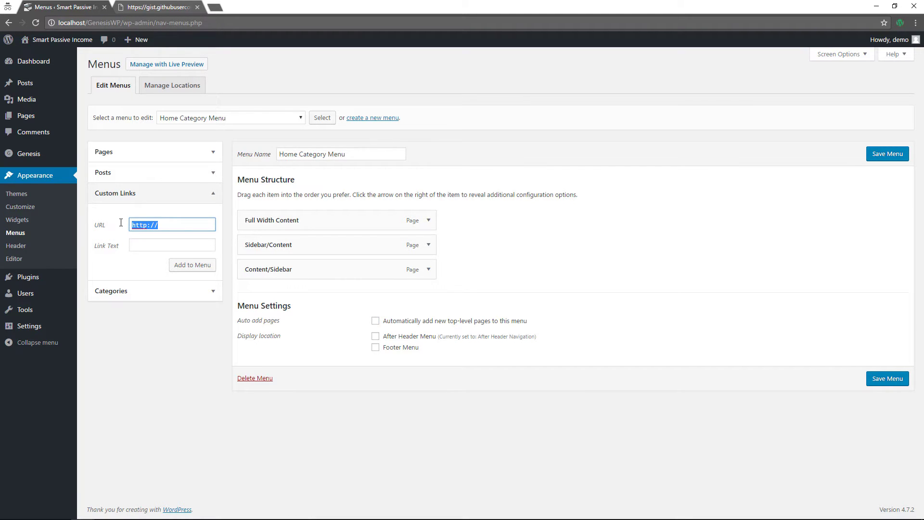
{"action": "key", "text": "ctrl+v"}
{"action": "type", "text": "author/demo"}
{"action": "left_click", "coordinate": [192, 243]}
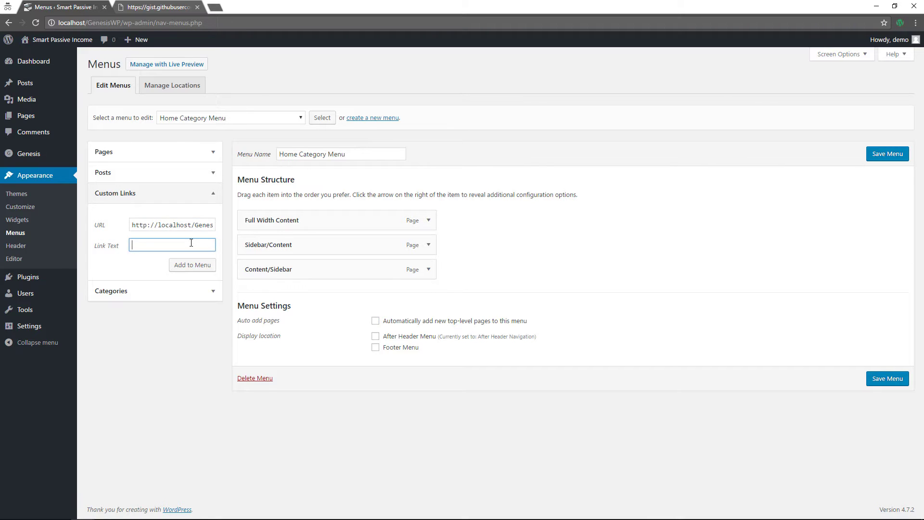
{"action": "type", "text": "Author Page"}
{"action": "left_click", "coordinate": [201, 268]}
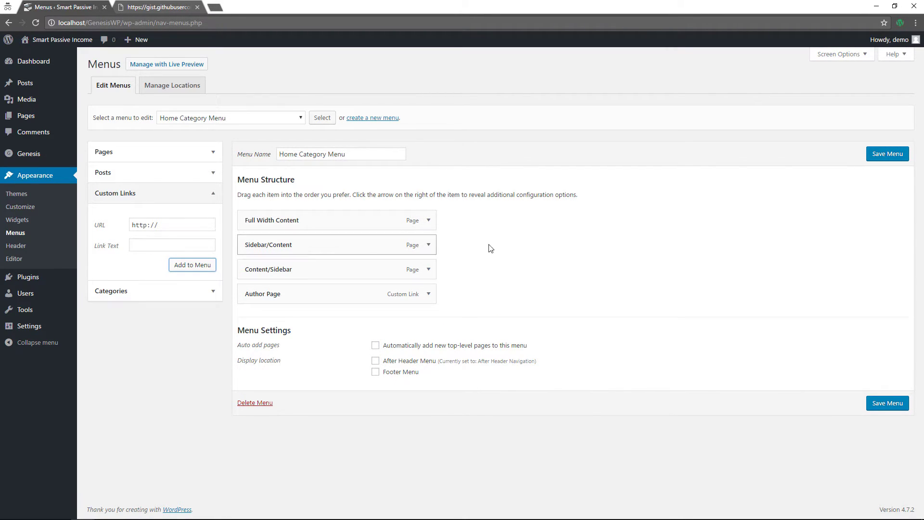
{"action": "left_click", "coordinate": [906, 154]}
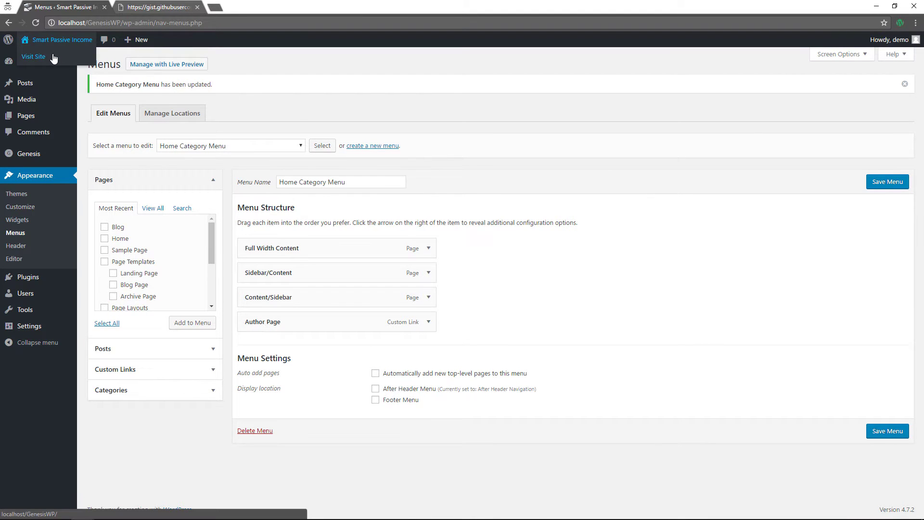
Follow the live site's Author Page link and scroll through the author box and bio links
{"action": "left_click", "coordinate": [72, 53]}
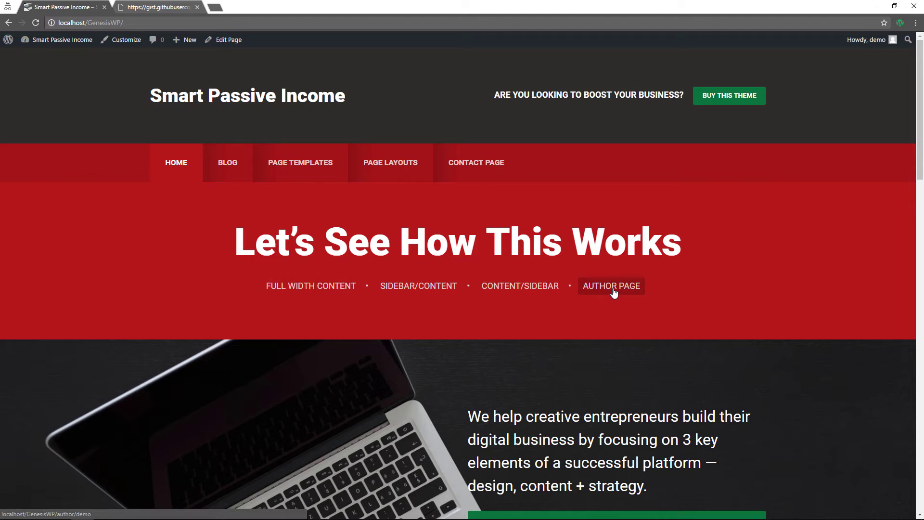
{"action": "left_click", "coordinate": [613, 287]}
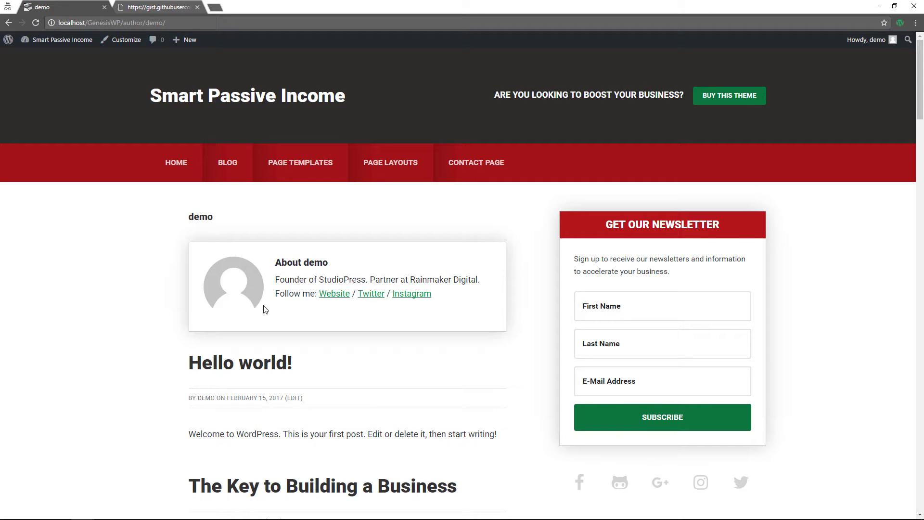
{"action": "scroll", "coordinate": [265, 310], "scroll_direction": "down", "scroll_amount": 2}
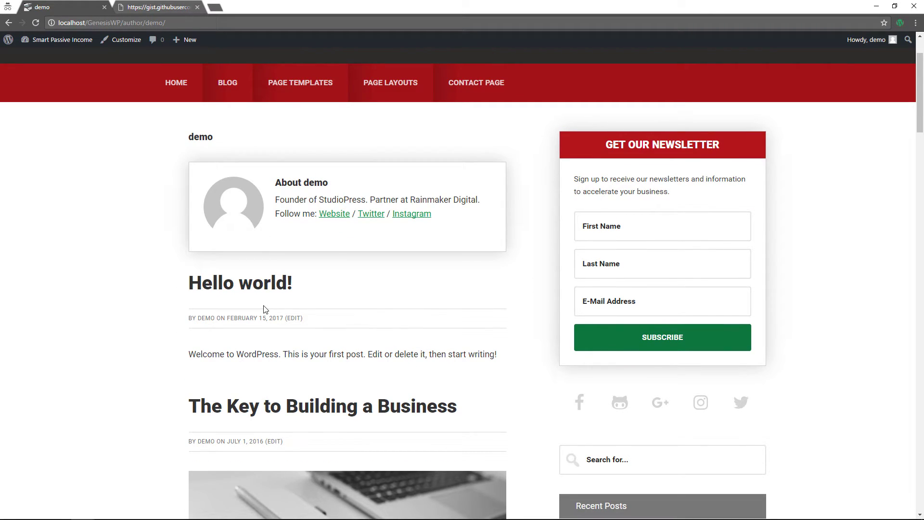
{"action": "scroll", "coordinate": [314, 264], "scroll_direction": "up", "scroll_amount": 2}
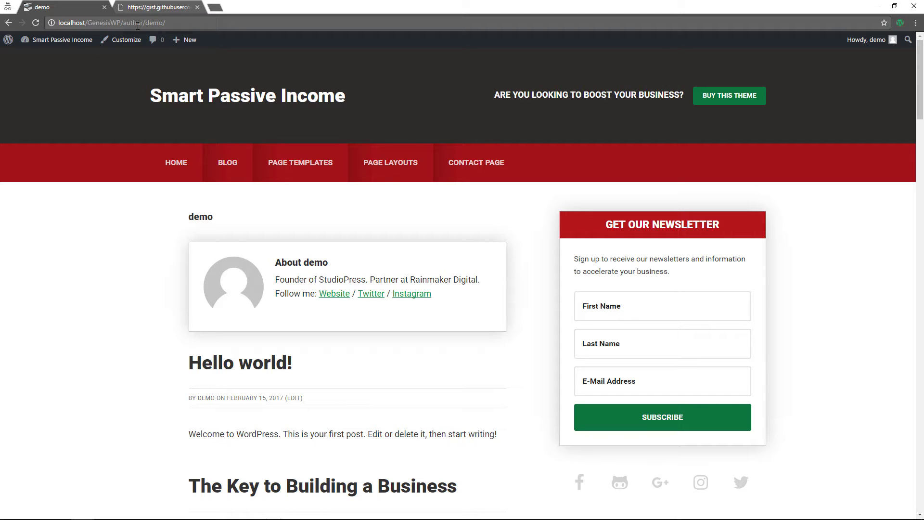
{"action": "scroll", "coordinate": [93, 382], "scroll_direction": "down", "scroll_amount": 6}
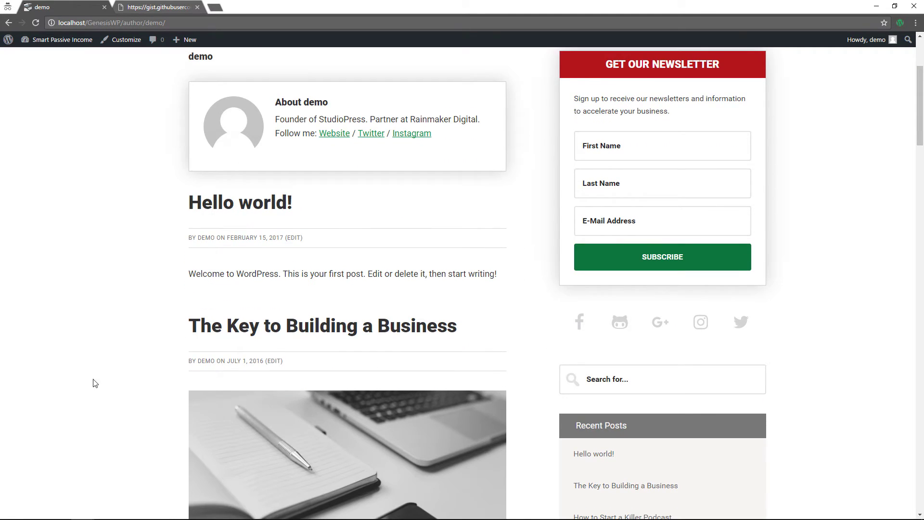
{"action": "scroll", "coordinate": [88, 388], "scroll_direction": "down", "scroll_amount": 4}
{"action": "scroll", "coordinate": [88, 388], "scroll_direction": "up", "scroll_amount": 5}
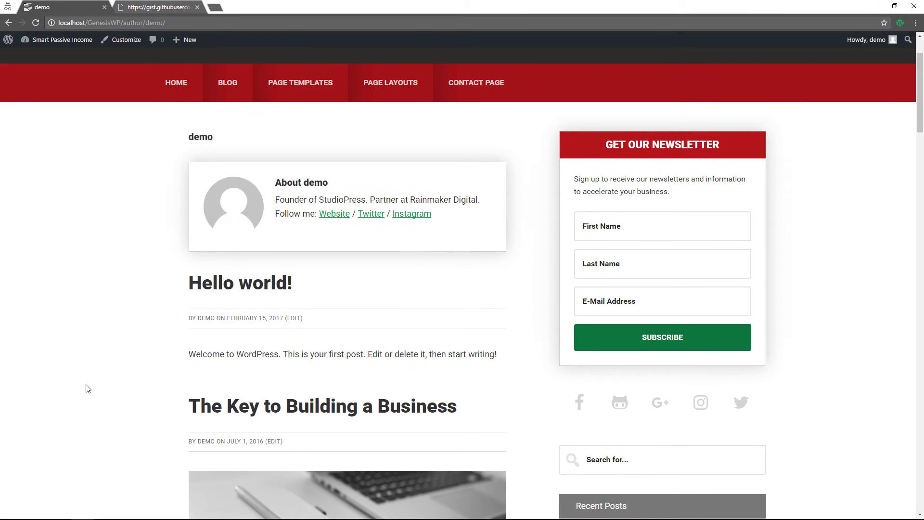
{"action": "scroll", "coordinate": [134, 320], "scroll_direction": "down", "scroll_amount": 2}
{"action": "scroll", "coordinate": [134, 319], "scroll_direction": "down", "scroll_amount": 20}
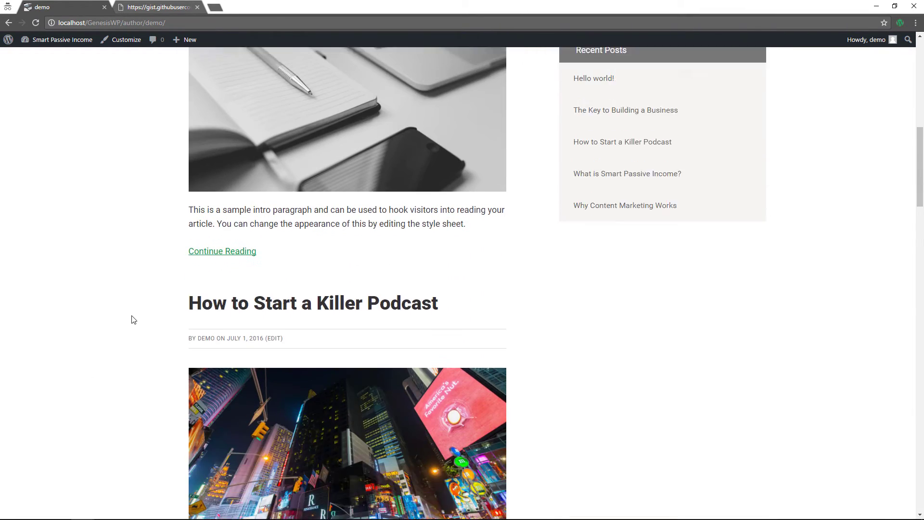
{"action": "scroll", "coordinate": [134, 320], "scroll_direction": "down", "scroll_amount": 20}
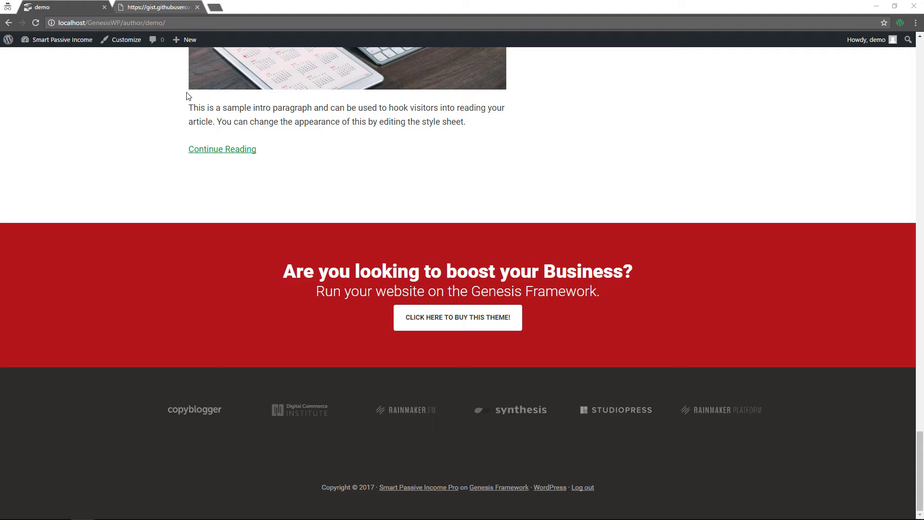
Create a new page titled 'Landing Page' using the Landing template
{"action": "mouse_move", "coordinate": [189, 40]}
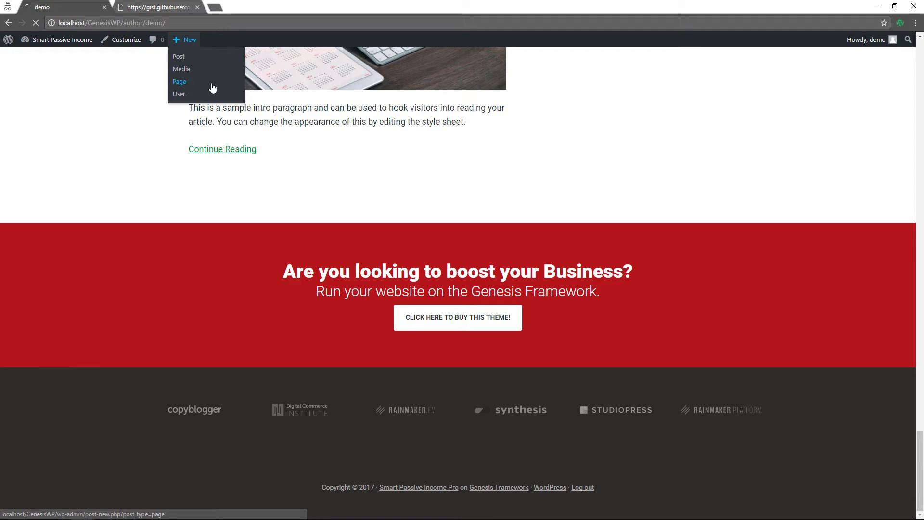
{"action": "left_click", "coordinate": [211, 83]}
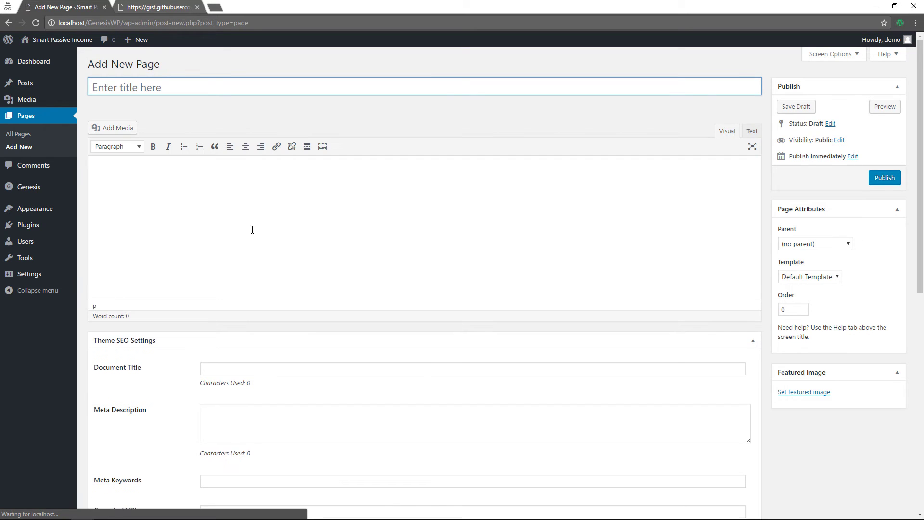
{"action": "type", "text": "Landing"}
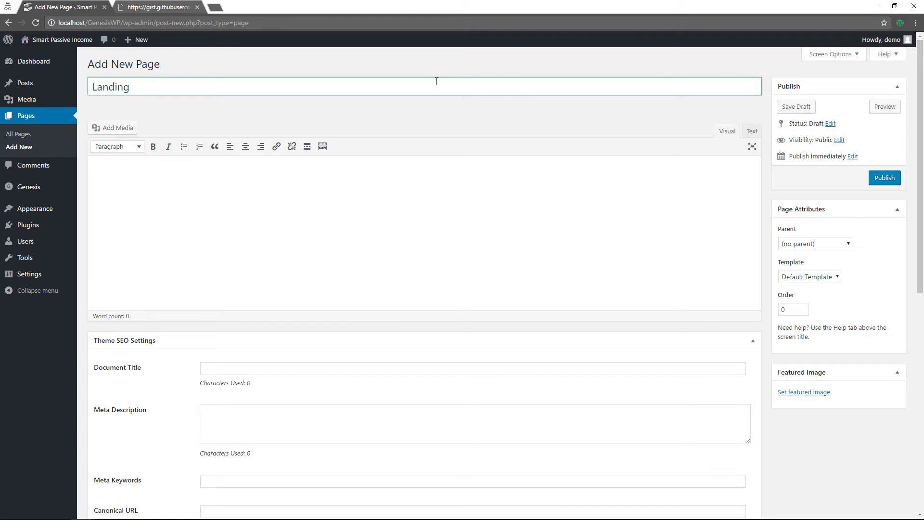
{"action": "type", "text": "Page"}
{"action": "left_click", "coordinate": [806, 278]}
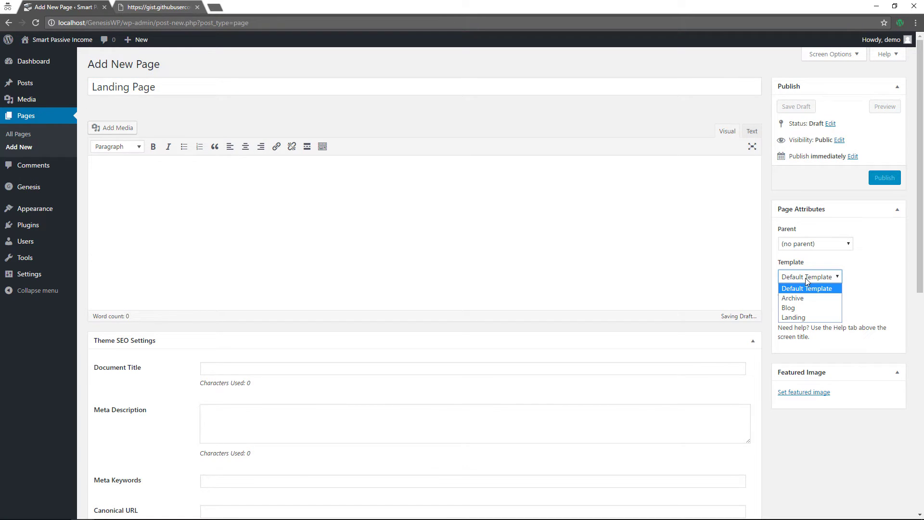
{"action": "left_click", "coordinate": [797, 318]}
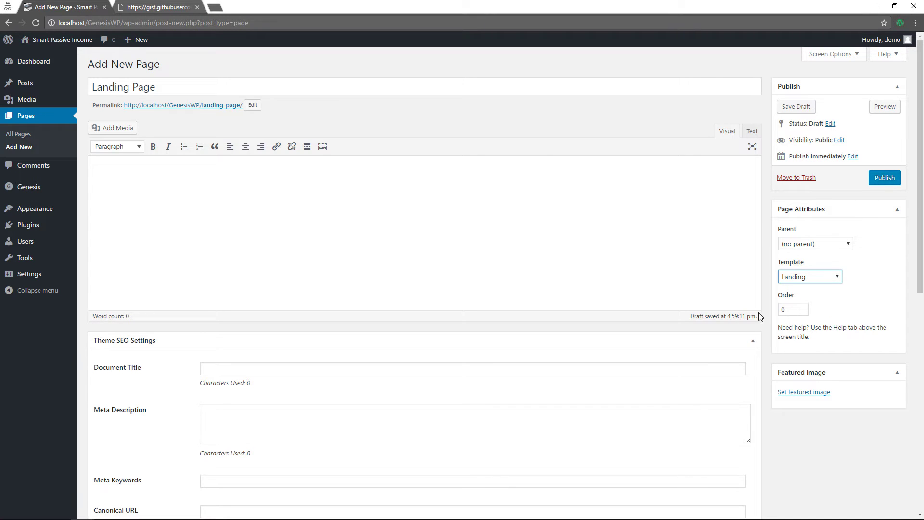
Set the stair-crowd photo from the Media Library as the featured image
{"action": "left_click", "coordinate": [804, 391]}
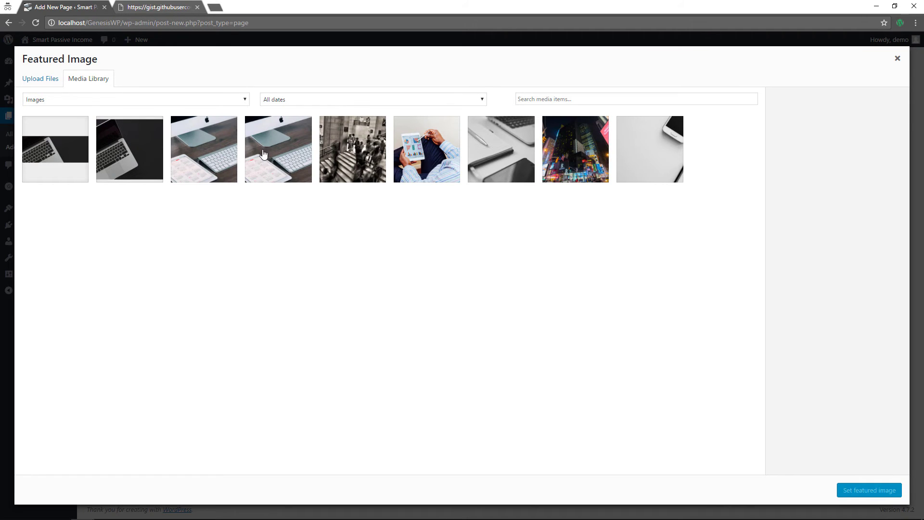
{"action": "left_click", "coordinate": [358, 154]}
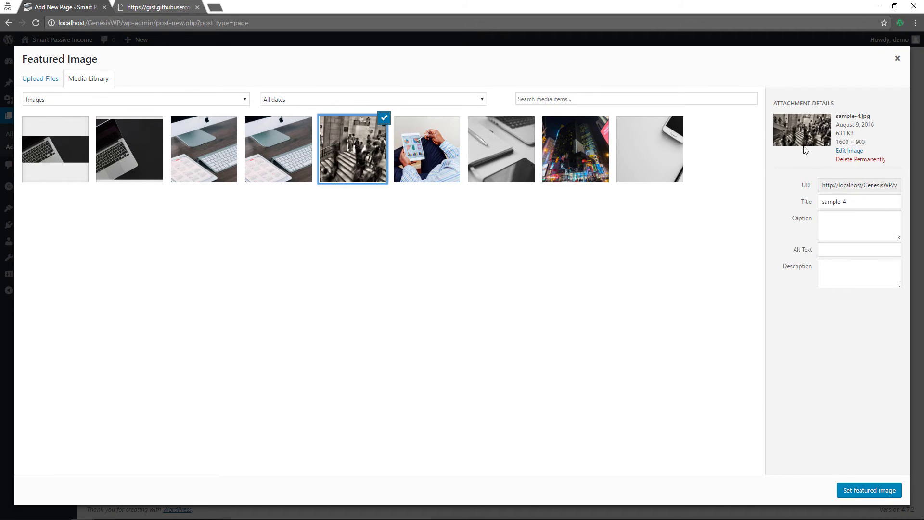
{"action": "left_click", "coordinate": [862, 490]}
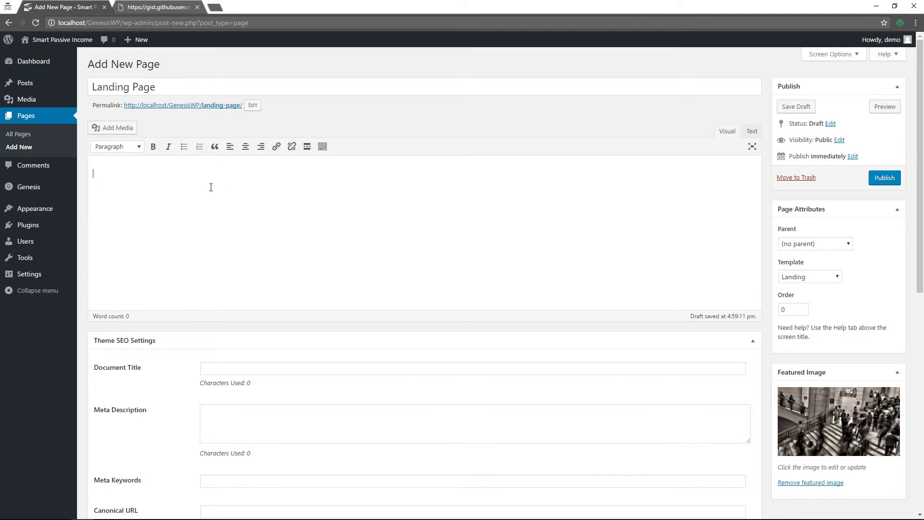
Type two lines of placeholder text and format the second line as Heading 2
{"action": "type", "text": ";aslkdhauhajshgynjhafskjgjkan;ff"}
{"action": "key", "text": "Return"}
{"action": "type", "text": "aljfhngljahn;krn"}
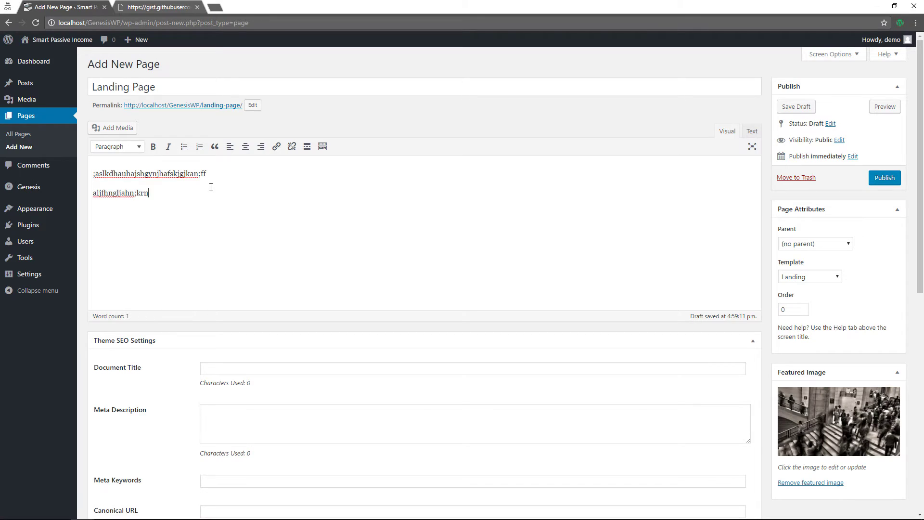
{"action": "type", "text": "g;h;an;finv;i"}
{"action": "left_click_drag", "start_coordinate": [234, 191], "coordinate": [74, 195]}
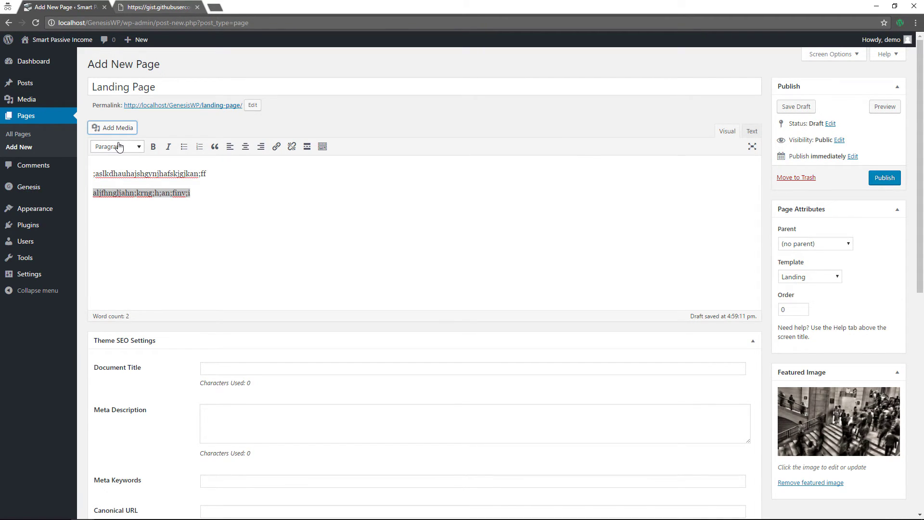
{"action": "left_click", "coordinate": [121, 146]}
{"action": "left_click", "coordinate": [129, 206]}
{"action": "left_click", "coordinate": [326, 204]}
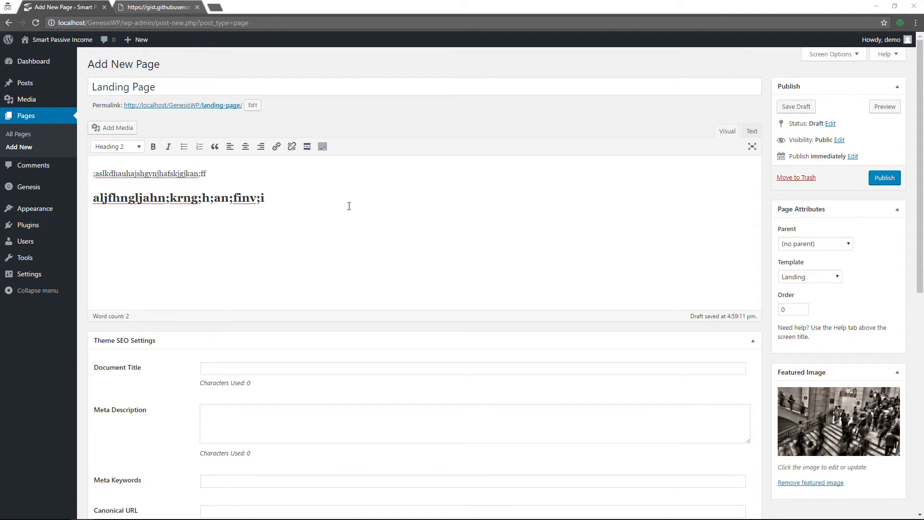
Paste the template description paragraphs and four-step numbered list, then publish the page
{"action": "key", "text": "Return"}
{"action": "type", "text": "The Landing Page Template can be applied to a page in order to create a full-width landing page that shows the content only (no header image, navigation, footer widgets, etc.). To use this template, go to Pages > Add New to create a new page in your WordPress dashboard and configure it as described below."}
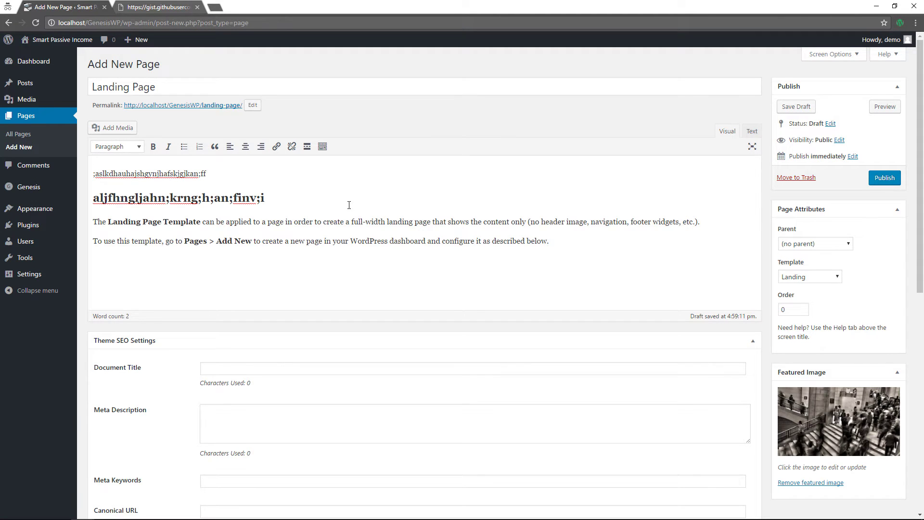
{"action": "type", "text": "Start by giving the page a Title In the Page Attributes box on the right side of the screen, use the drop down to select the Landing template. Enter your content for this page. Click Publish to preserve your settings."}
{"action": "scroll", "coordinate": [433, 216], "scroll_direction": "down", "scroll_amount": 7}
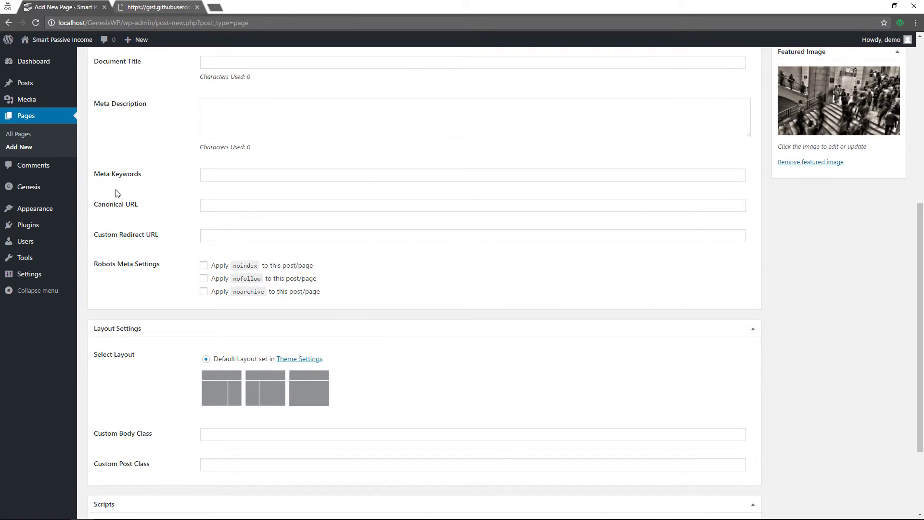
{"action": "scroll", "coordinate": [462, 282], "scroll_direction": "down", "scroll_amount": 3}
{"action": "scroll", "coordinate": [462, 282], "scroll_direction": "up", "scroll_amount": 9}
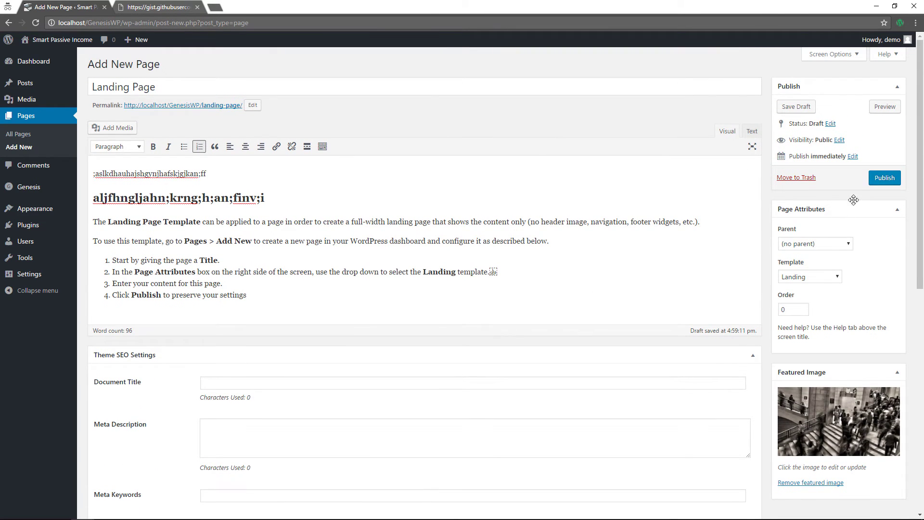
{"action": "left_click", "coordinate": [881, 177]}
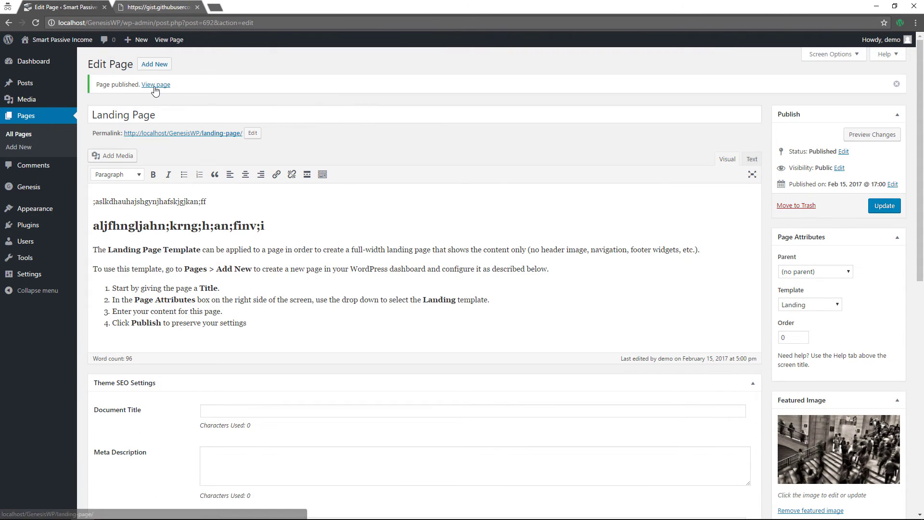
View the published Landing Page live and scroll through its image, heading and four-step list
{"action": "left_click", "coordinate": [156, 87]}
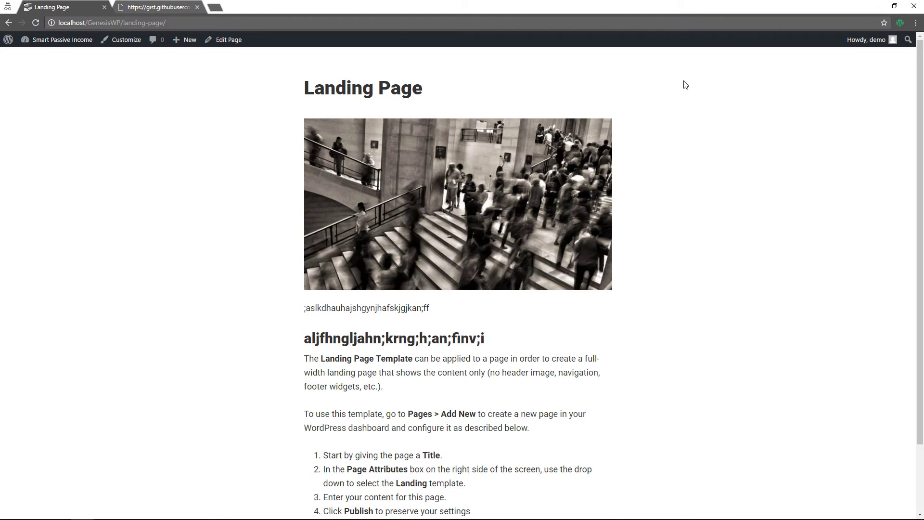
{"action": "scroll", "coordinate": [340, 387], "scroll_direction": "down", "scroll_amount": 2}
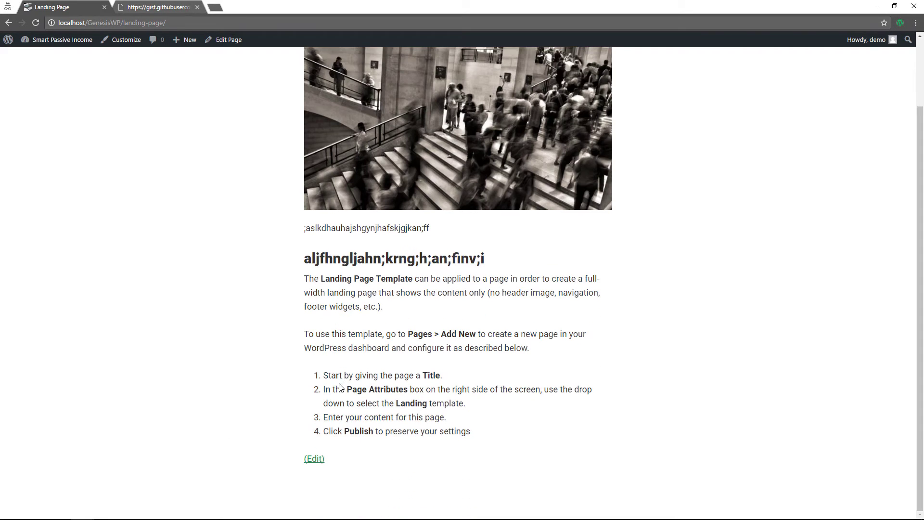
{"action": "scroll", "coordinate": [429, 328], "scroll_direction": "up", "scroll_amount": 2}
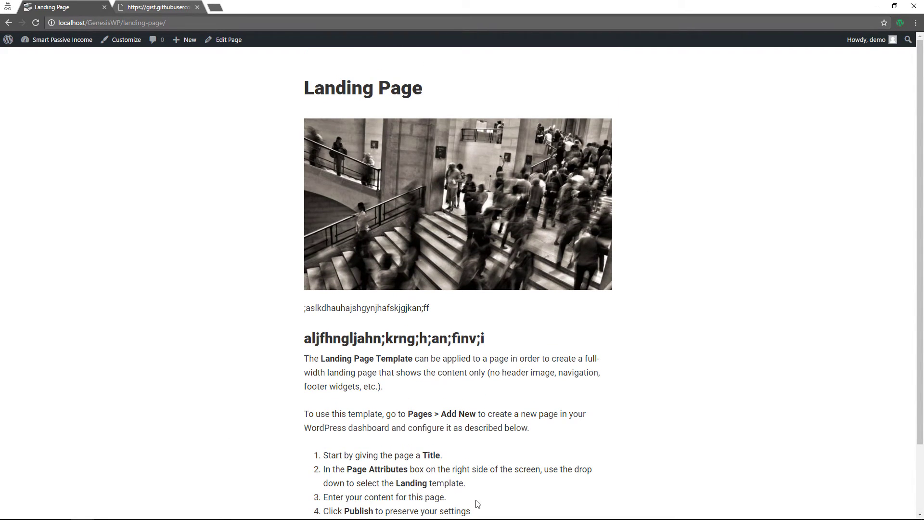
{"action": "scroll", "coordinate": [413, 458], "scroll_direction": "down", "scroll_amount": 2}
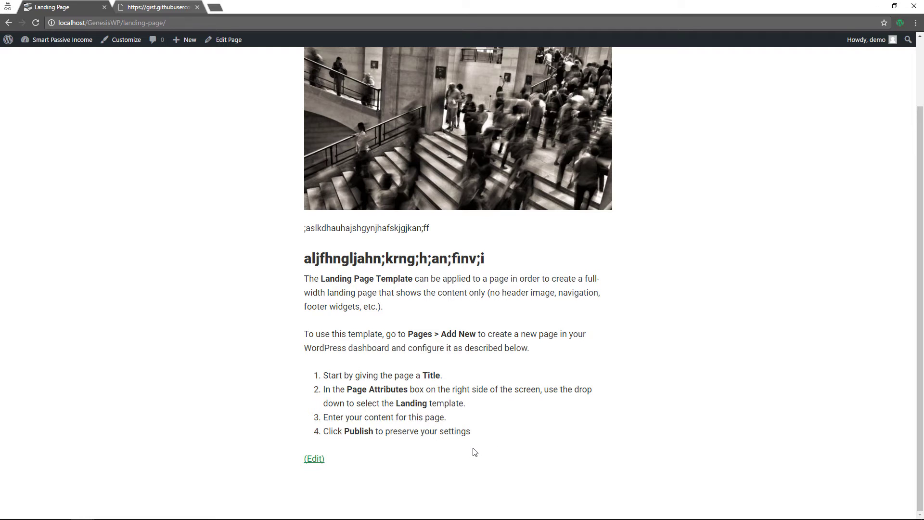
{"action": "scroll", "coordinate": [448, 448], "scroll_direction": "up", "scroll_amount": 2}
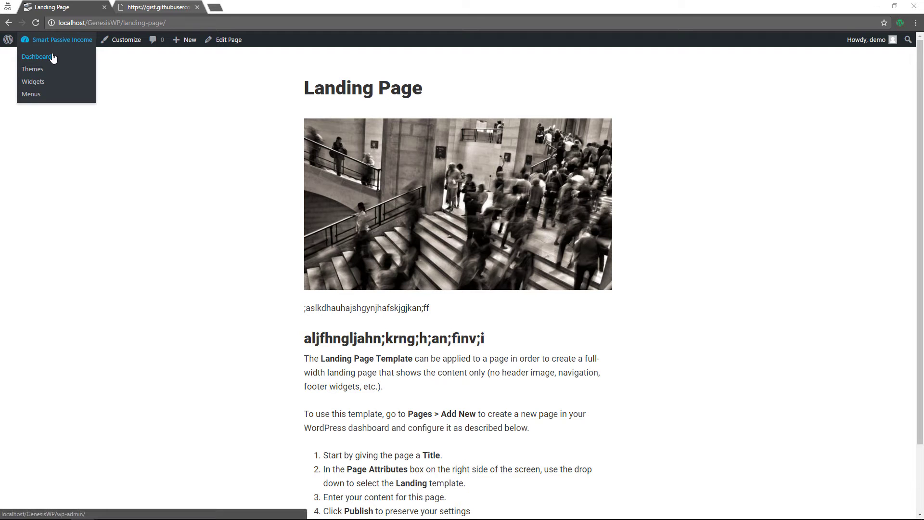
From the dashboard's Activity list, open and read 'The Key to Building a Business', then return home
{"action": "left_click", "coordinate": [36, 56]}
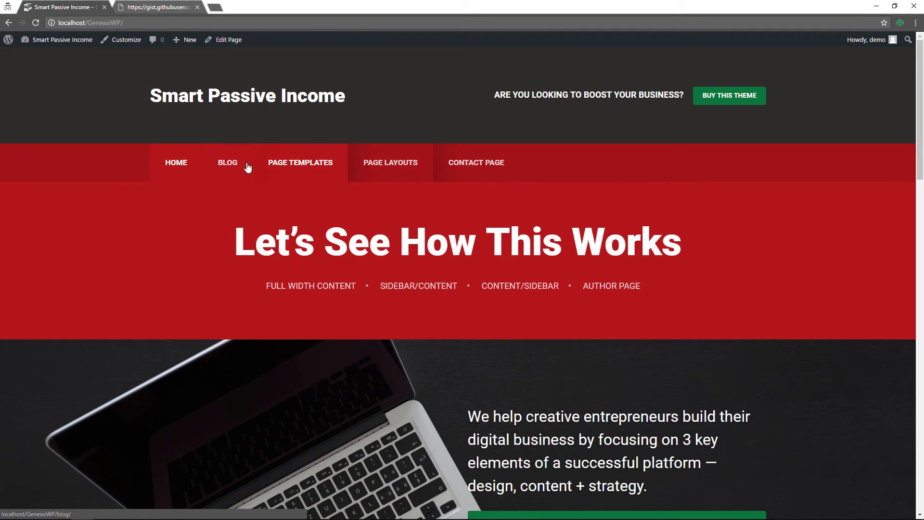
{"action": "left_click", "coordinate": [247, 166]}
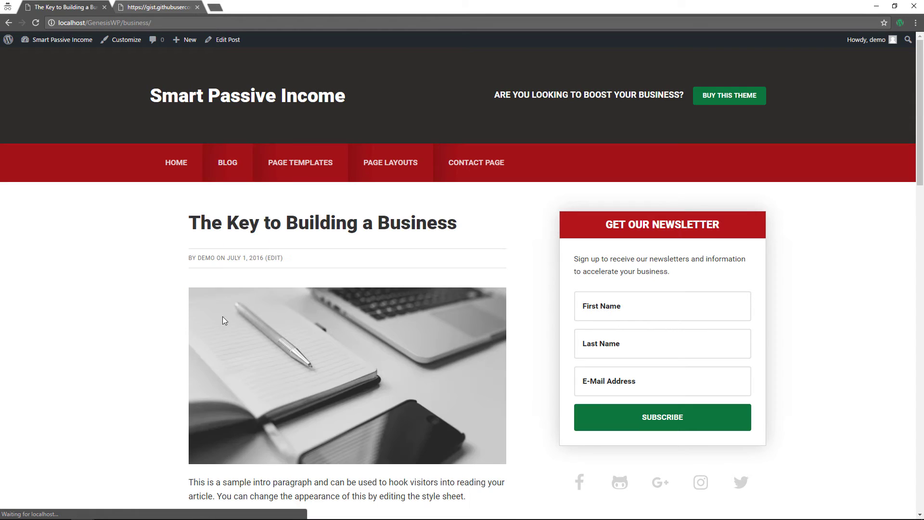
{"action": "scroll", "coordinate": [224, 311], "scroll_direction": "down", "scroll_amount": 7}
{"action": "scroll", "coordinate": [226, 313], "scroll_direction": "down", "scroll_amount": 6}
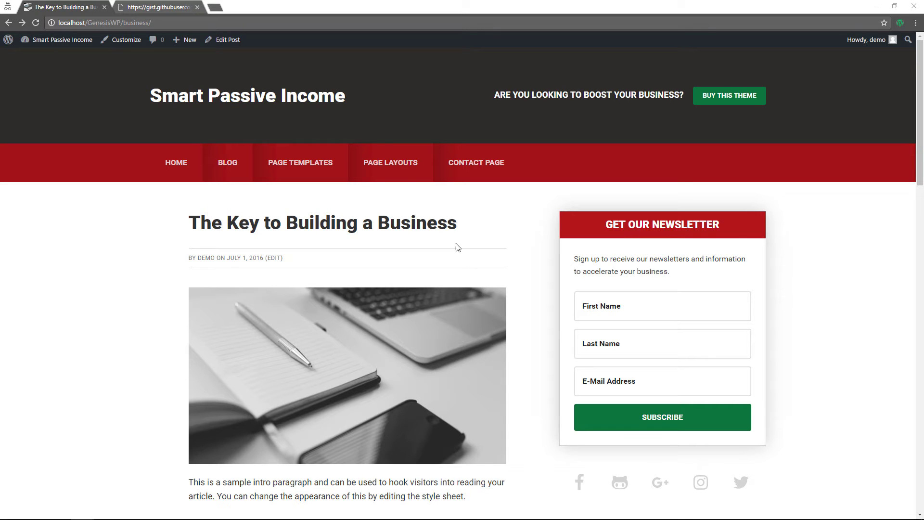
{"action": "left_click", "coordinate": [181, 160]}
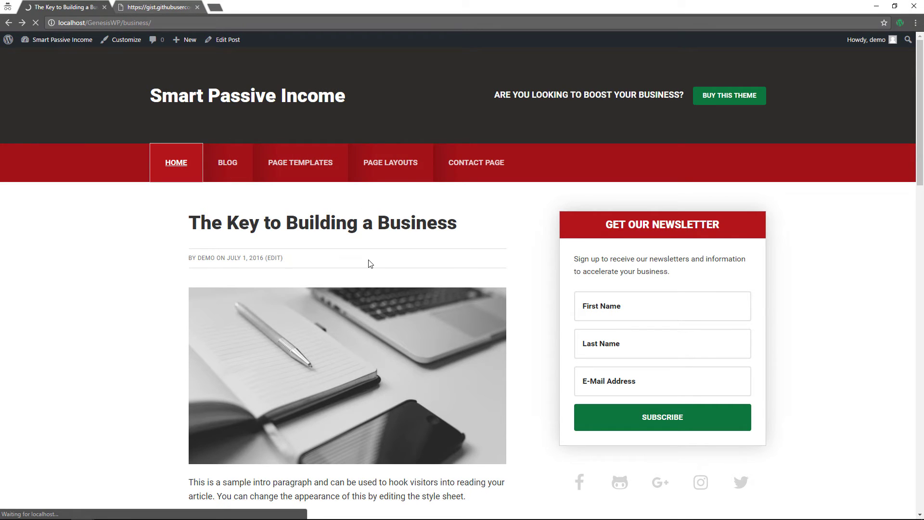
Scroll the home page past the post grid and red banner down to the six footer logos
{"action": "scroll", "coordinate": [222, 133], "scroll_direction": "down", "scroll_amount": 2}
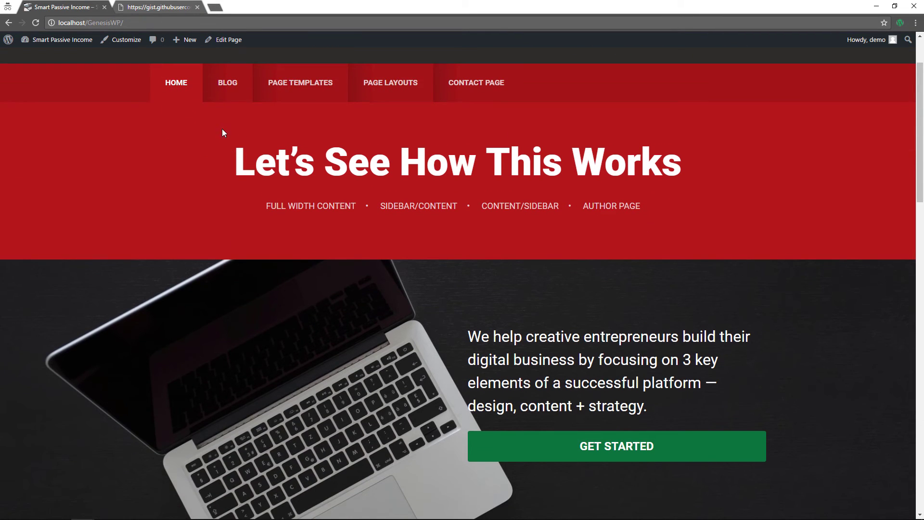
{"action": "scroll", "coordinate": [222, 133], "scroll_direction": "up", "scroll_amount": 2}
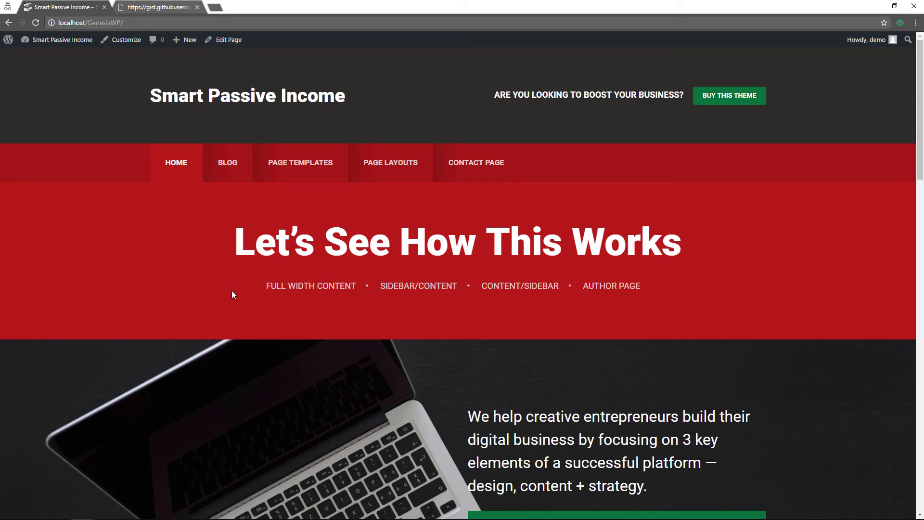
{"action": "scroll", "coordinate": [428, 301], "scroll_direction": "down", "scroll_amount": 5}
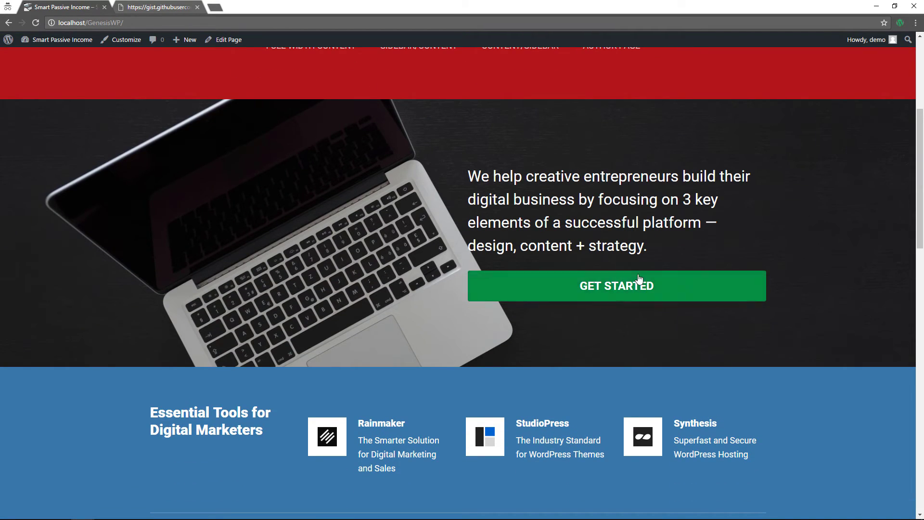
{"action": "scroll", "coordinate": [613, 295], "scroll_direction": "down", "scroll_amount": 3}
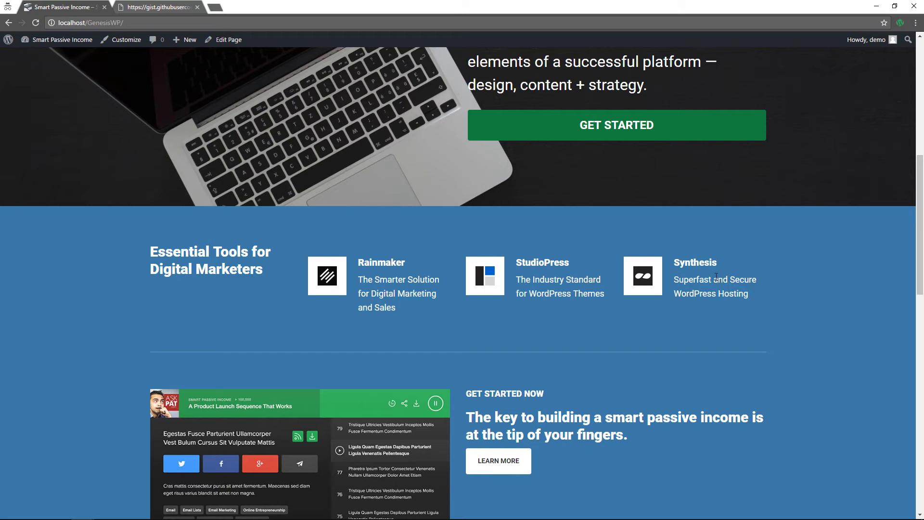
{"action": "scroll", "coordinate": [473, 302], "scroll_direction": "down", "scroll_amount": 5}
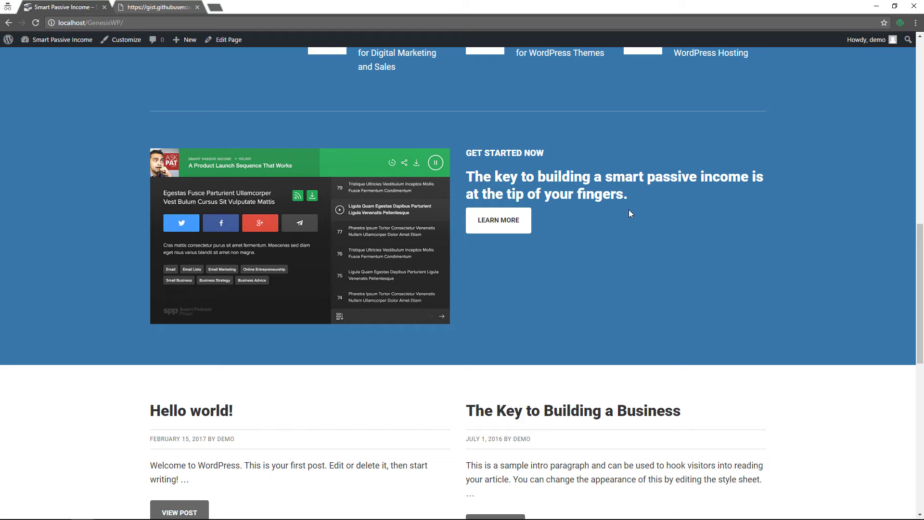
{"action": "scroll", "coordinate": [628, 214], "scroll_direction": "down", "scroll_amount": 6}
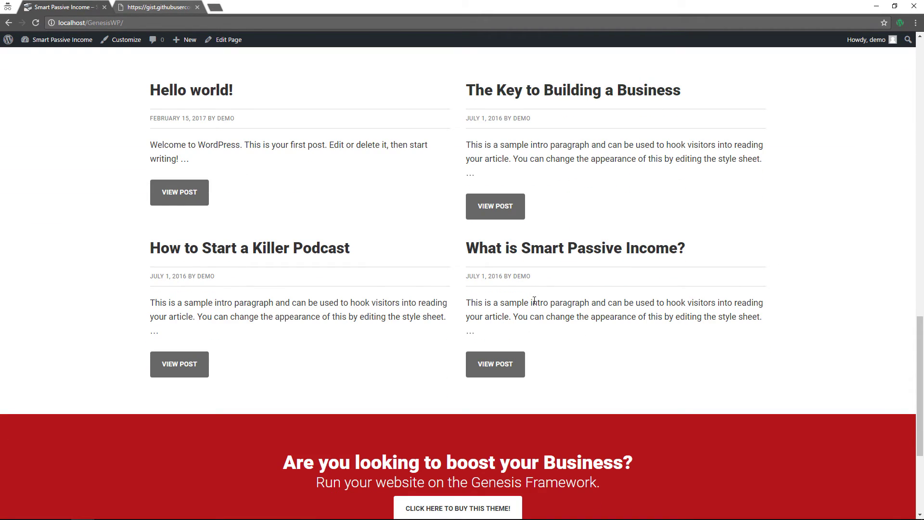
{"action": "scroll", "coordinate": [535, 301], "scroll_direction": "down", "scroll_amount": 3}
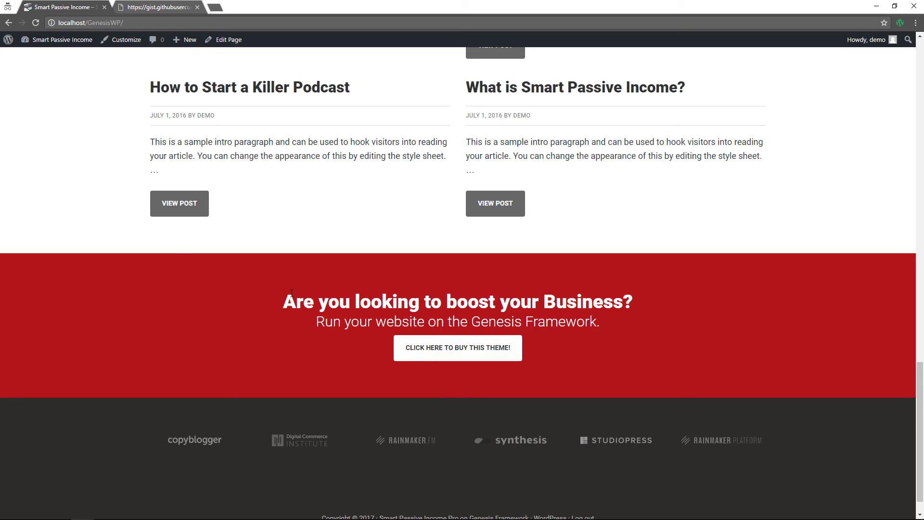
Load the Footer Navigation menu in Appearance > Menus and tick Footer Menu as its location
{"action": "mouse_move", "coordinate": [57, 40]}
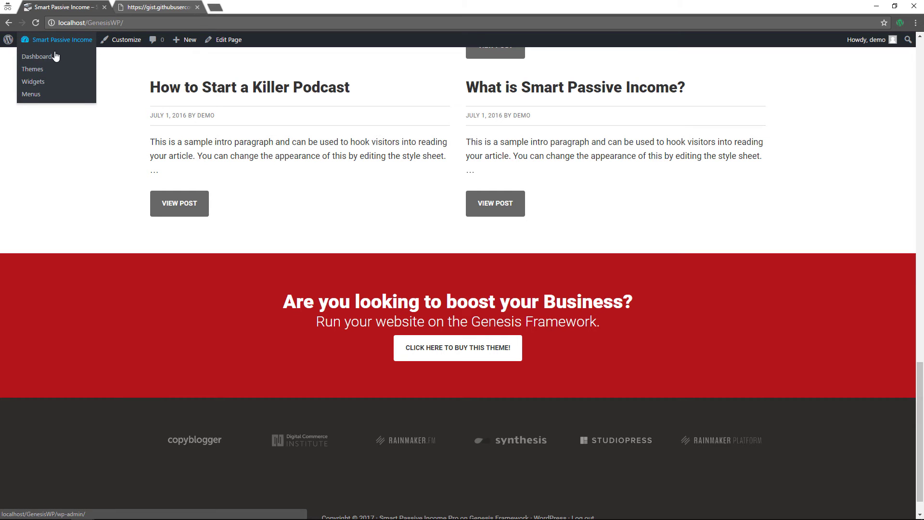
{"action": "left_click", "coordinate": [30, 94]}
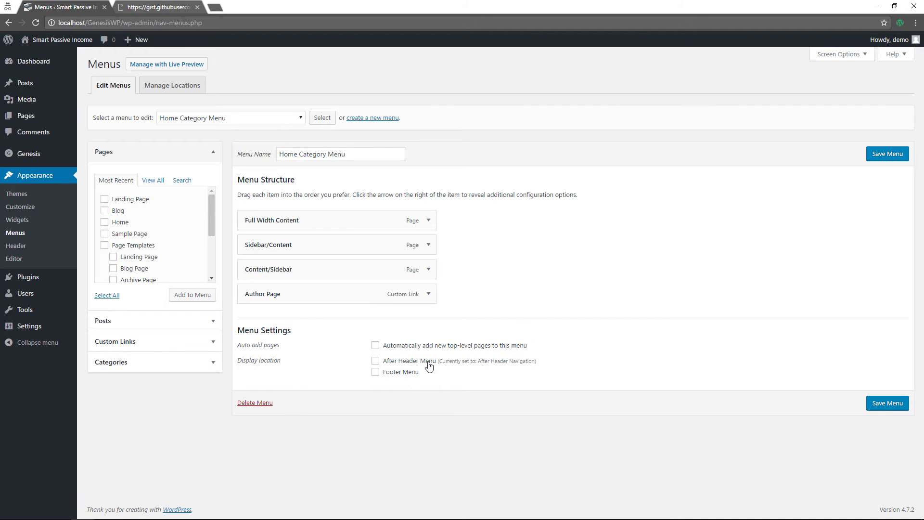
{"action": "left_click", "coordinate": [224, 118]}
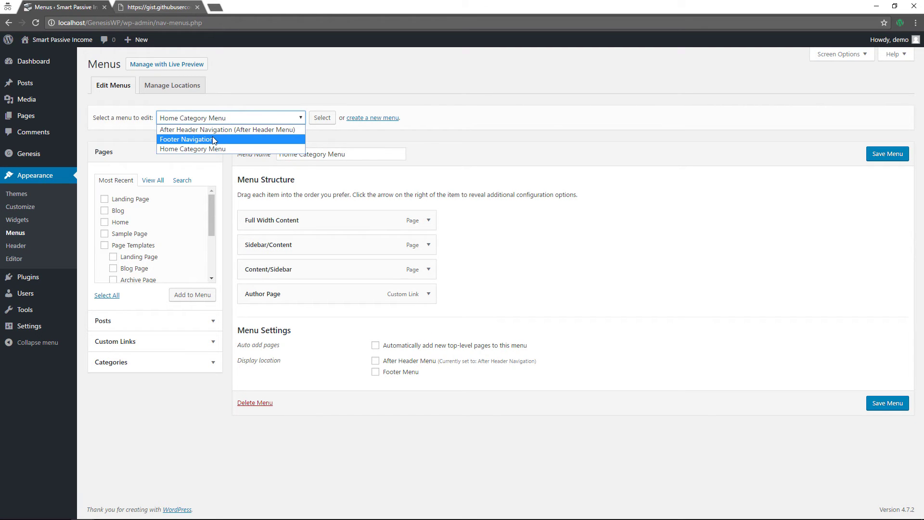
{"action": "left_click", "coordinate": [213, 139]}
{"action": "left_click", "coordinate": [322, 118]}
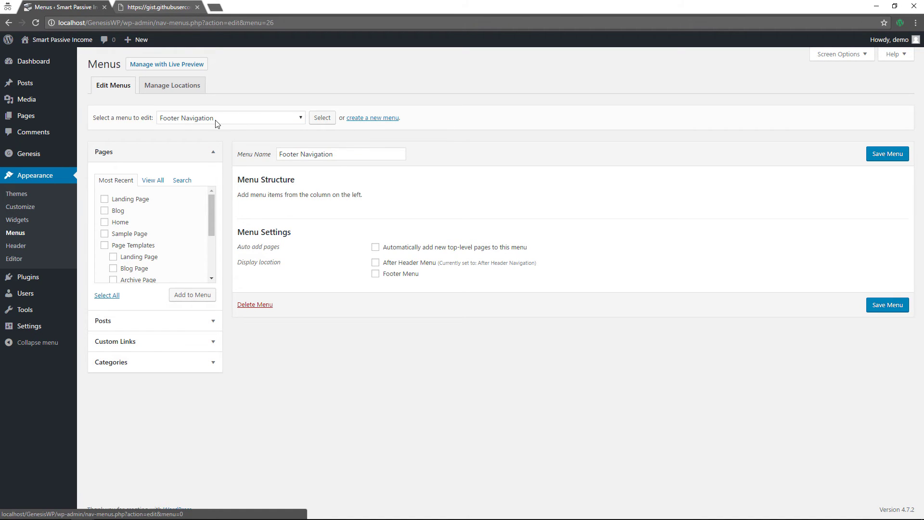
{"action": "left_click", "coordinate": [375, 273]}
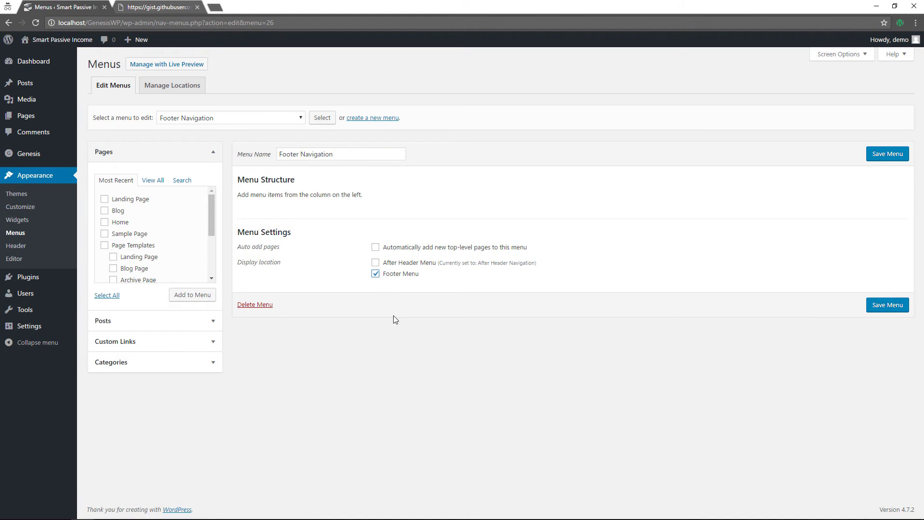
Add a Facebook custom link with URL # to the menu
{"action": "left_click", "coordinate": [162, 342]}
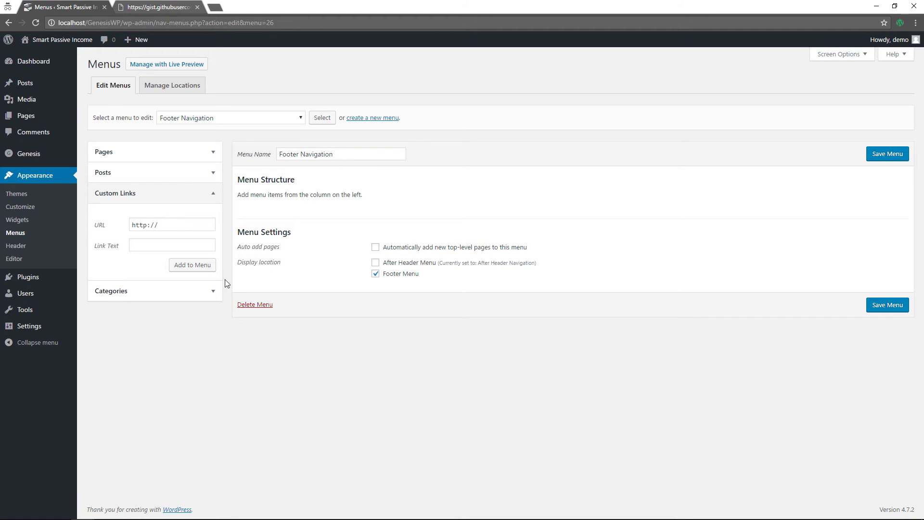
{"action": "left_click", "coordinate": [190, 225]}
{"action": "left_click_drag", "start_coordinate": [191, 225], "coordinate": [97, 227]}
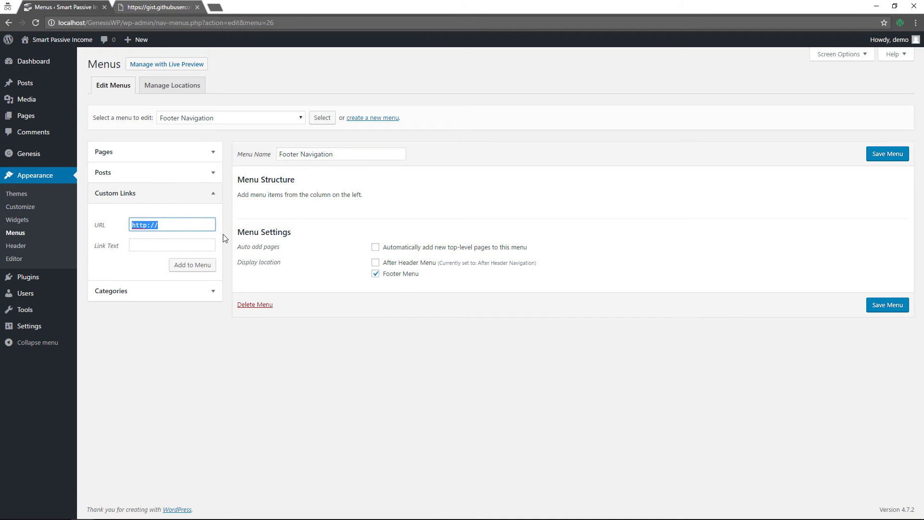
{"action": "type", "text": "#"}
{"action": "left_click", "coordinate": [212, 248]}
{"action": "type", "text": "Face"}
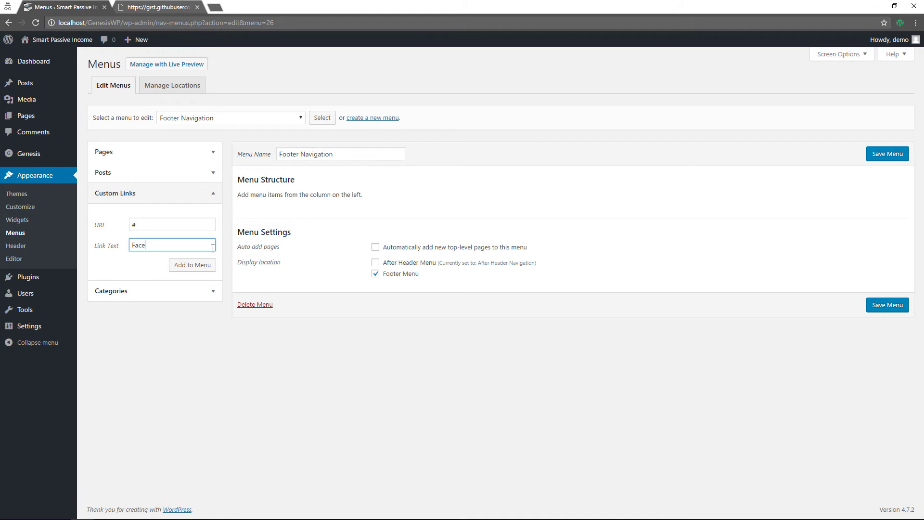
{"action": "type", "text": "book"}
{"action": "left_click", "coordinate": [196, 268]}
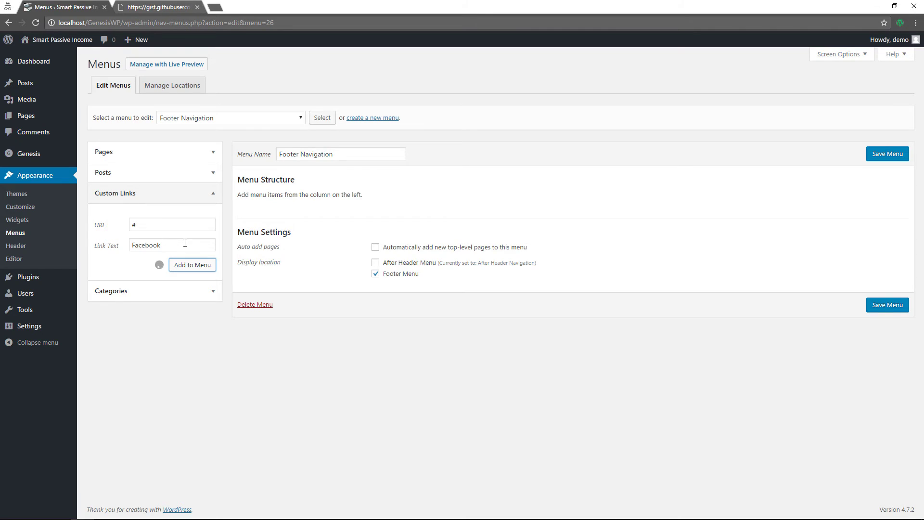
Add a Twitter custom link with URL # to the menu
{"action": "triple_click", "coordinate": [145, 225]}
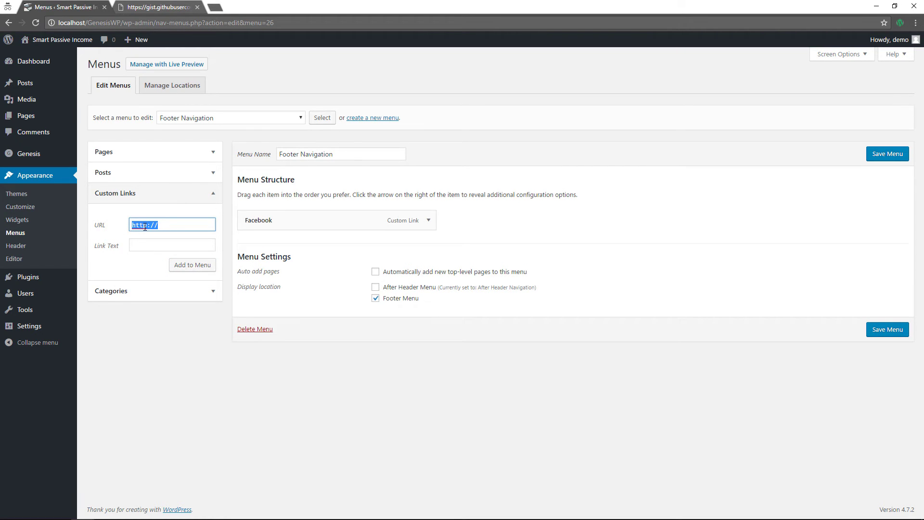
{"action": "type", "text": "#"}
{"action": "key", "text": "Tab"}
{"action": "type", "text": "Tw"}
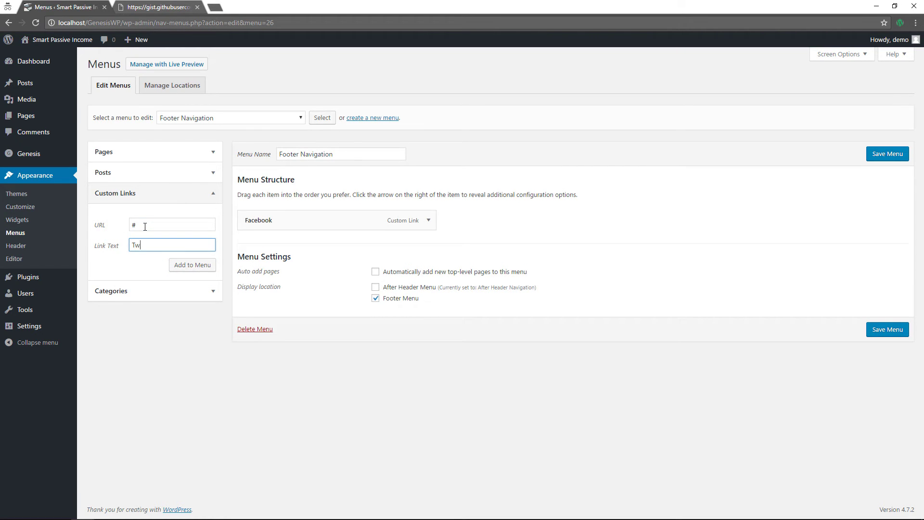
{"action": "type", "text": "itter"}
{"action": "key", "text": "Tab"}
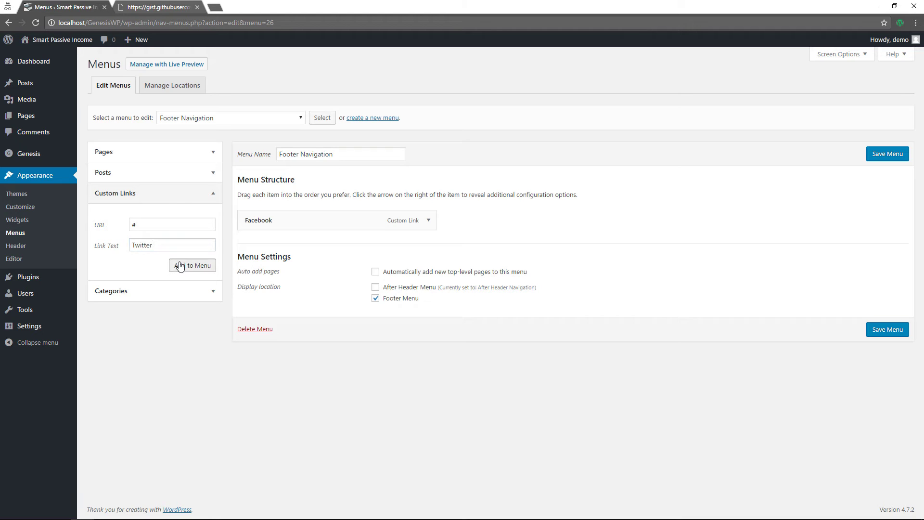
{"action": "key", "text": "Return"}
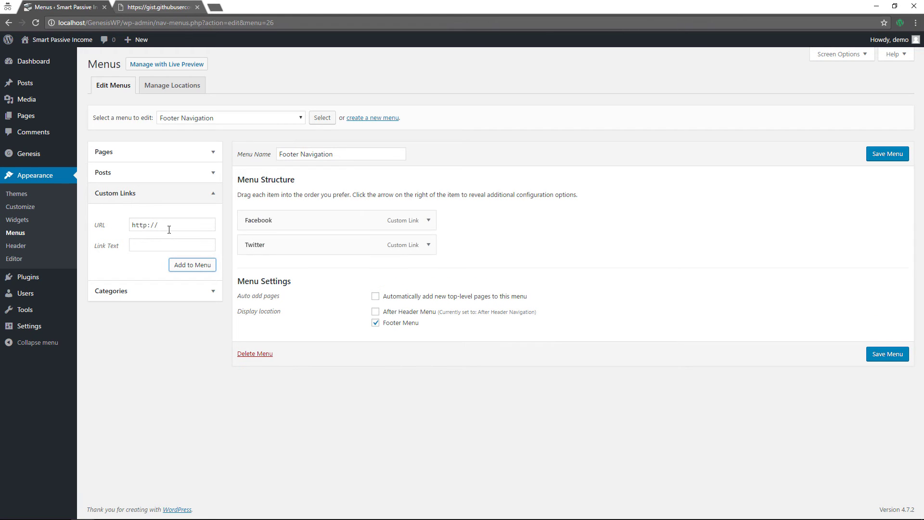
Add a Linkedin custom link with URL # and save the Footer Navigation menu
{"action": "left_click_drag", "start_coordinate": [171, 225], "coordinate": [116, 228]}
{"action": "type", "text": "#"}
{"action": "key", "text": "Tab"}
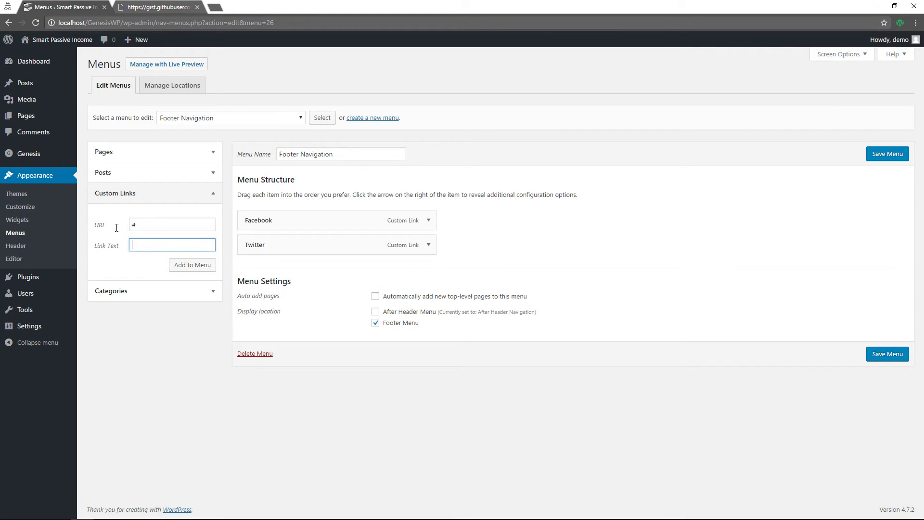
{"action": "type", "text": "Linkedin"}
{"action": "left_click", "coordinate": [185, 264]}
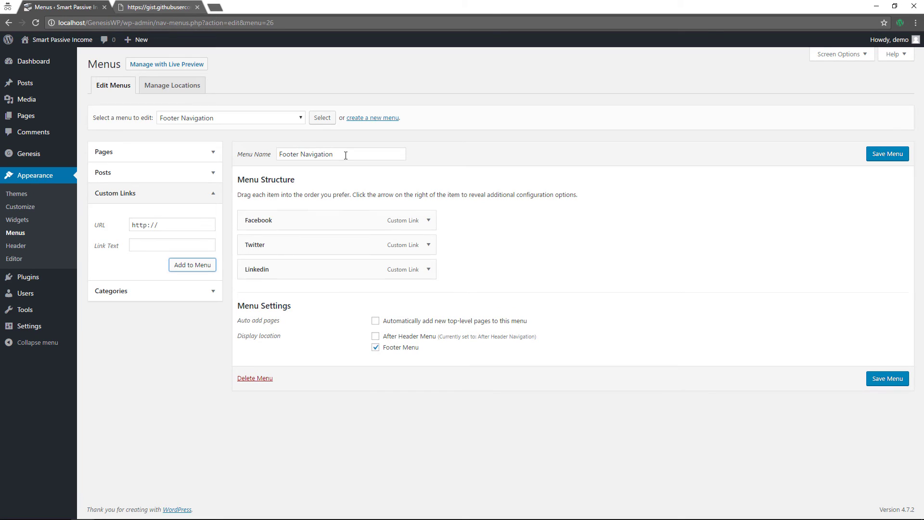
{"action": "left_click", "coordinate": [881, 155]}
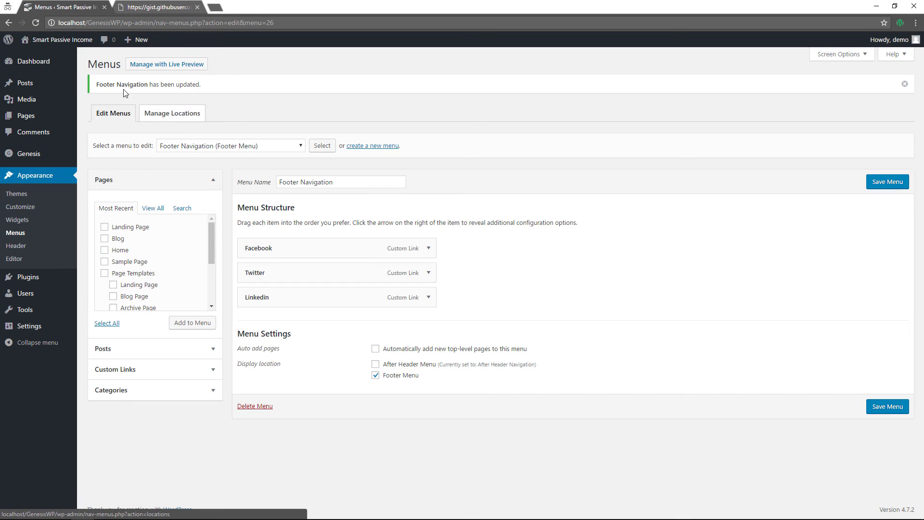
View the live site and check the Facebook, Twitter and Linkedin links in its footer
{"action": "left_click", "coordinate": [166, 64]}
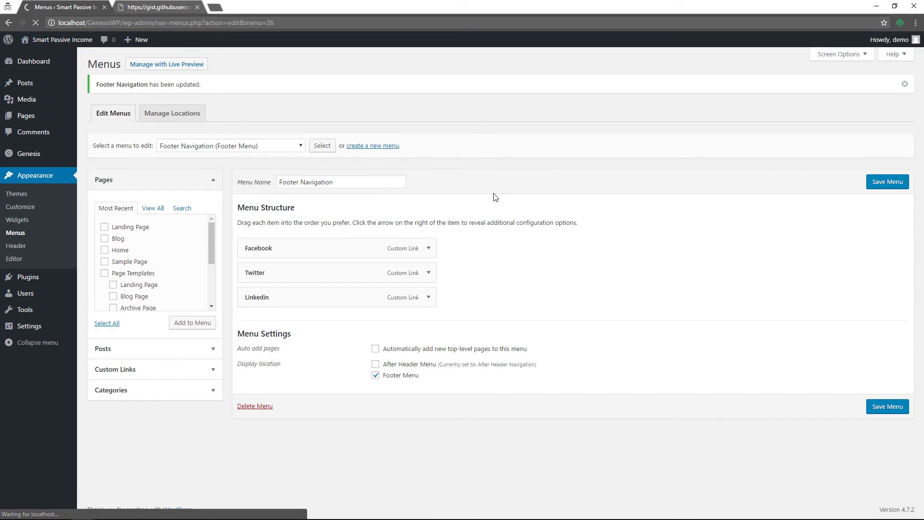
{"action": "scroll", "coordinate": [495, 198], "scroll_direction": "down", "scroll_amount": 20}
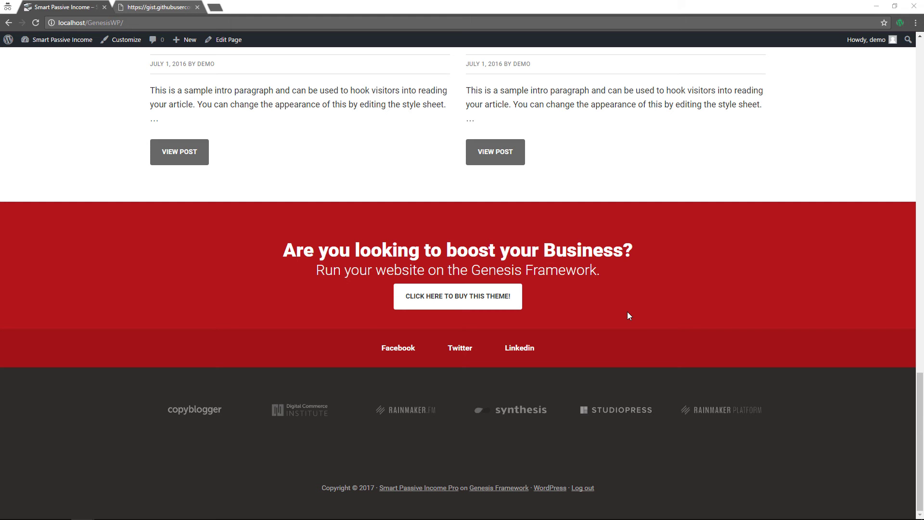
{"action": "scroll", "coordinate": [646, 306], "scroll_direction": "up", "scroll_amount": 15}
{"action": "scroll", "coordinate": [647, 309], "scroll_direction": "up", "scroll_amount": 11}
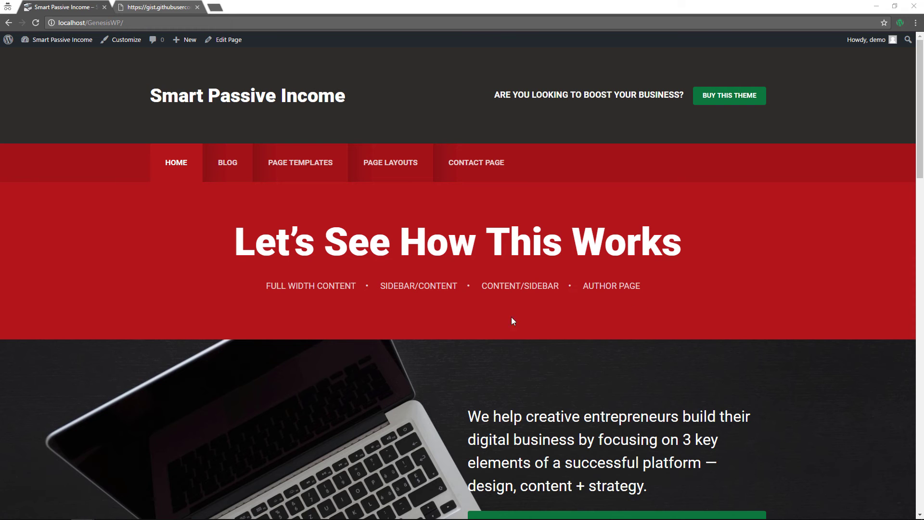
{"action": "scroll", "coordinate": [481, 319], "scroll_direction": "down", "scroll_amount": 7}
{"action": "scroll", "coordinate": [346, 322], "scroll_direction": "up", "scroll_amount": 3}
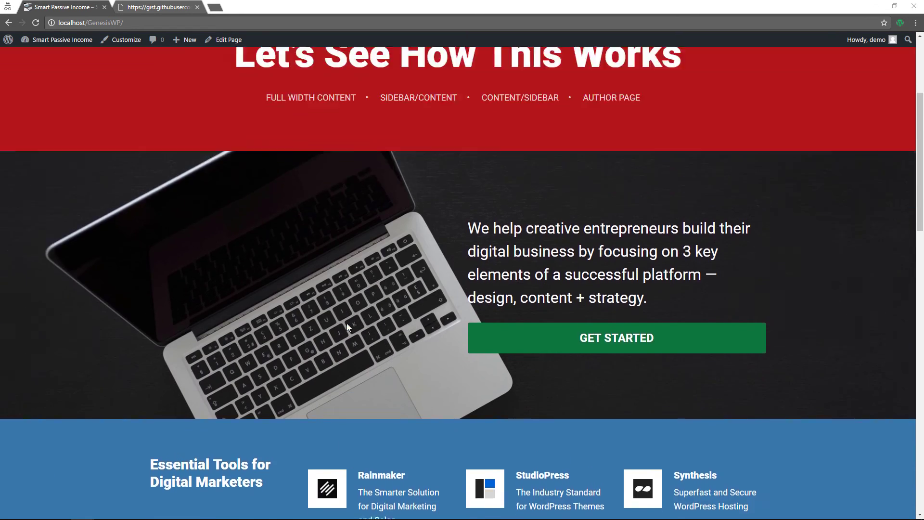
{"action": "scroll", "coordinate": [346, 324], "scroll_direction": "up", "scroll_amount": 2}
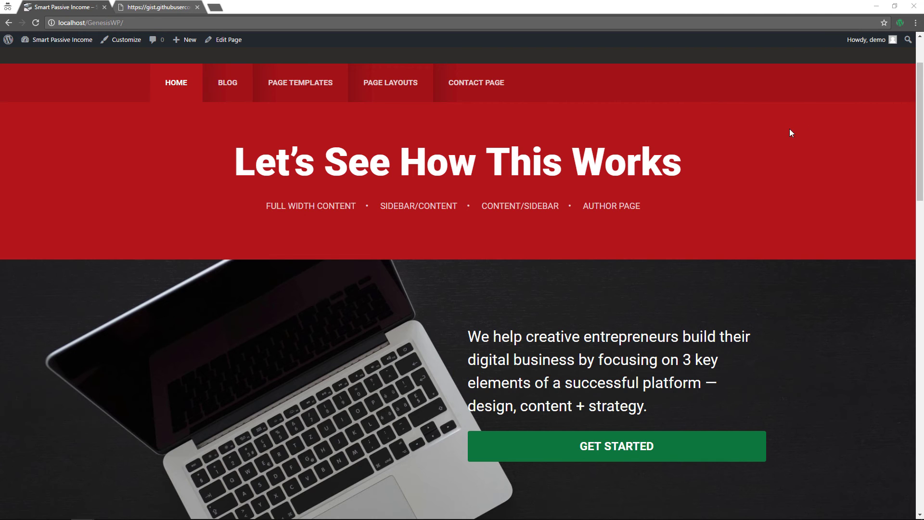
{"action": "left_click", "coordinate": [894, 6]}
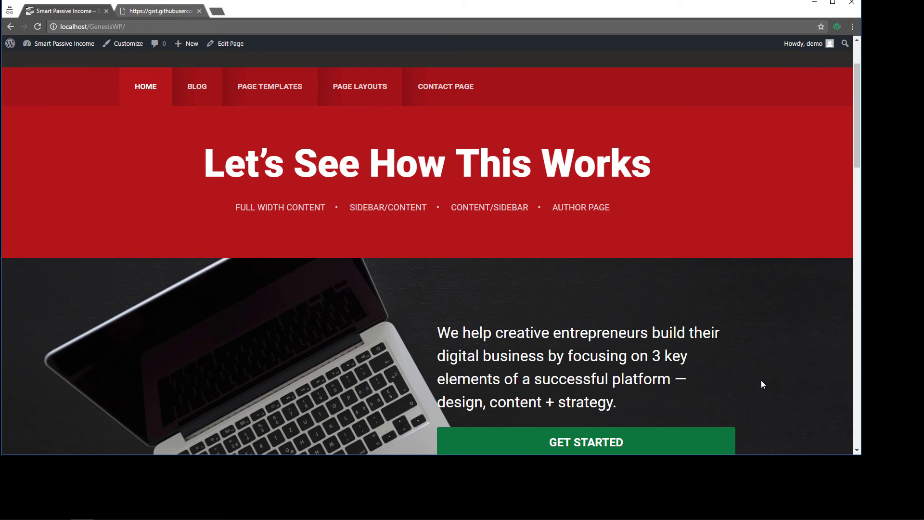
{"action": "left_click_drag", "start_coordinate": [778, 455], "coordinate": [778, 519]}
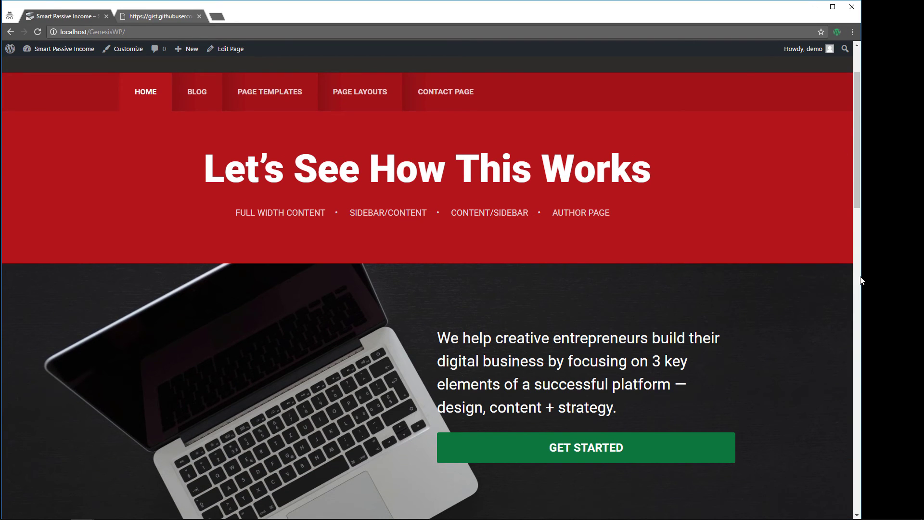
{"action": "left_click_drag", "start_coordinate": [861, 282], "coordinate": [426, 328]}
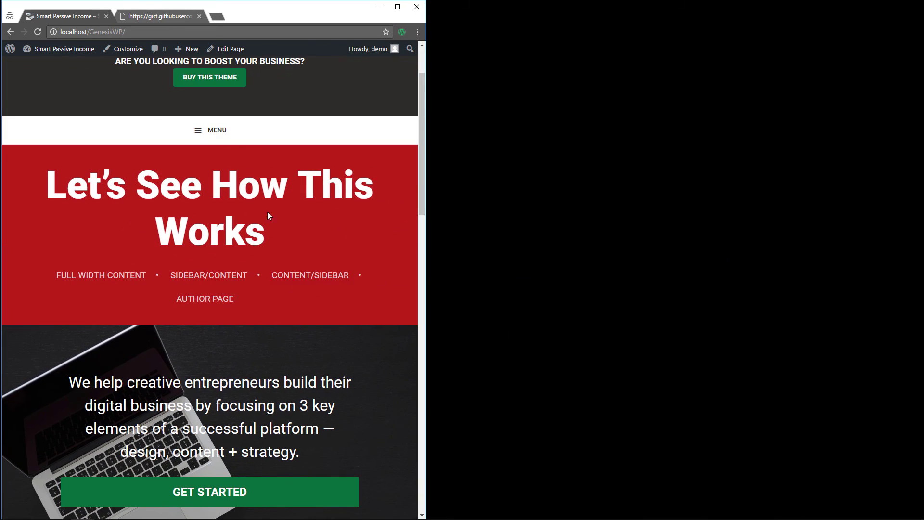
{"action": "left_click", "coordinate": [194, 136]}
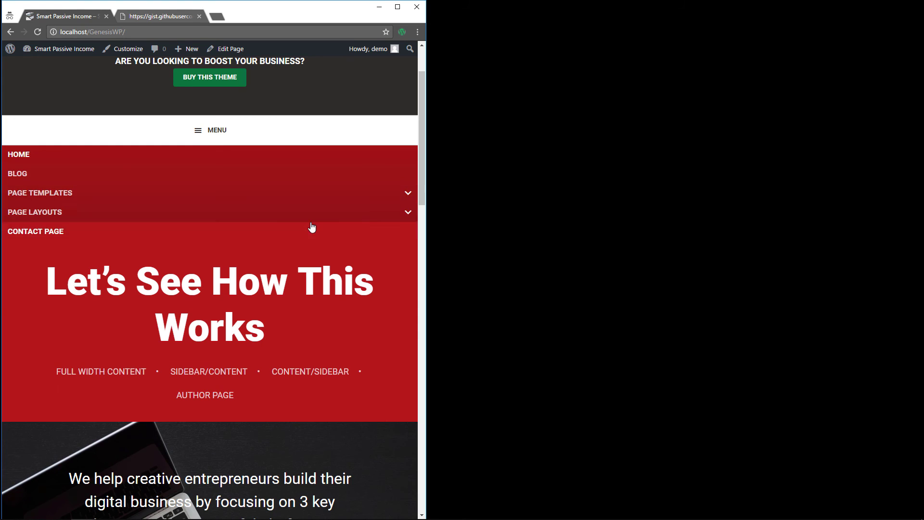
{"action": "left_click", "coordinate": [408, 193]}
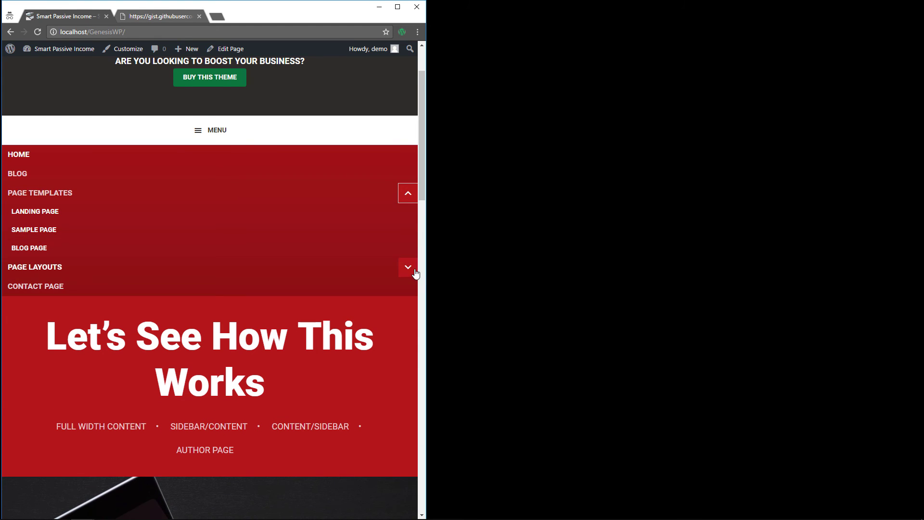
{"action": "left_click", "coordinate": [408, 267]}
{"action": "left_click", "coordinate": [408, 212]}
{"action": "left_click", "coordinate": [409, 194]}
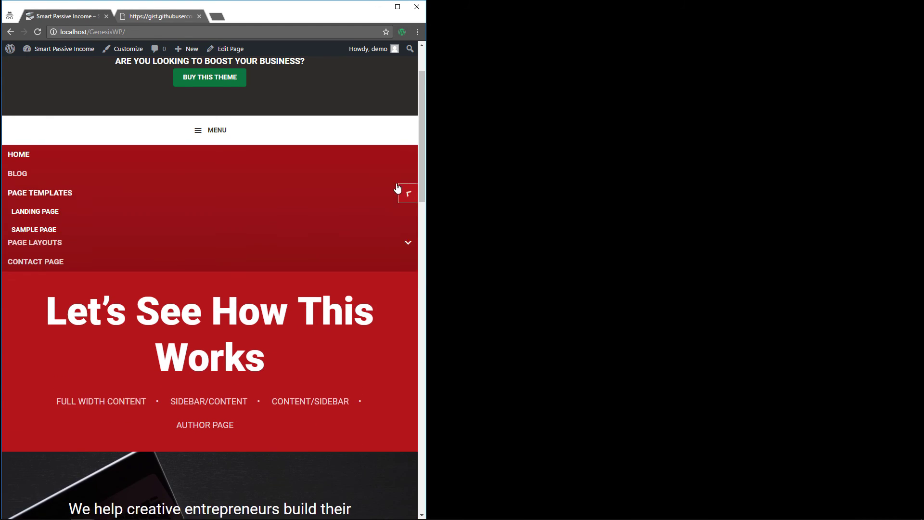
{"action": "left_click", "coordinate": [203, 137]}
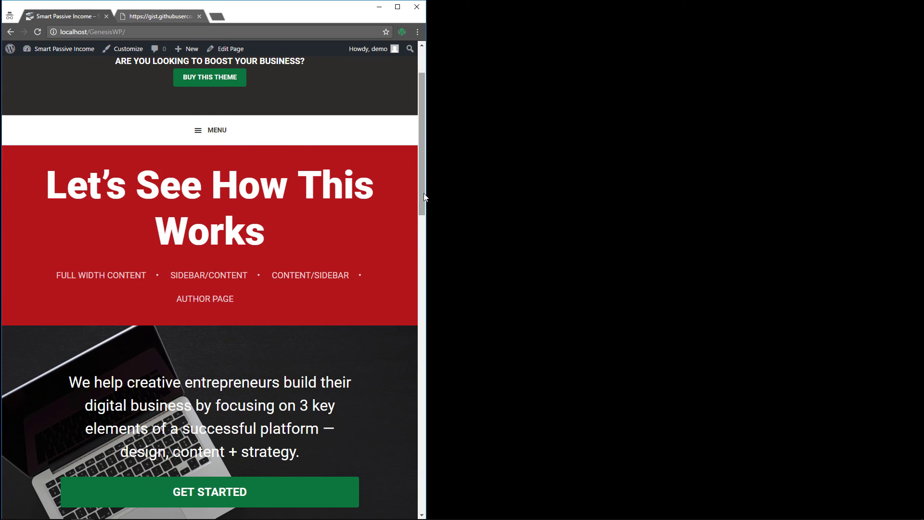
{"action": "left_click_drag", "start_coordinate": [427, 199], "coordinate": [898, 200]}
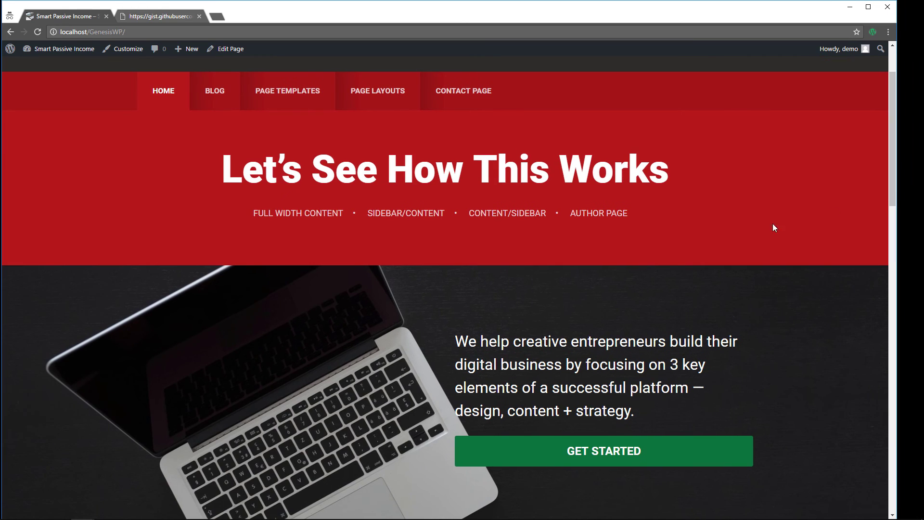
{"action": "scroll", "coordinate": [541, 289], "scroll_direction": "down", "scroll_amount": 10}
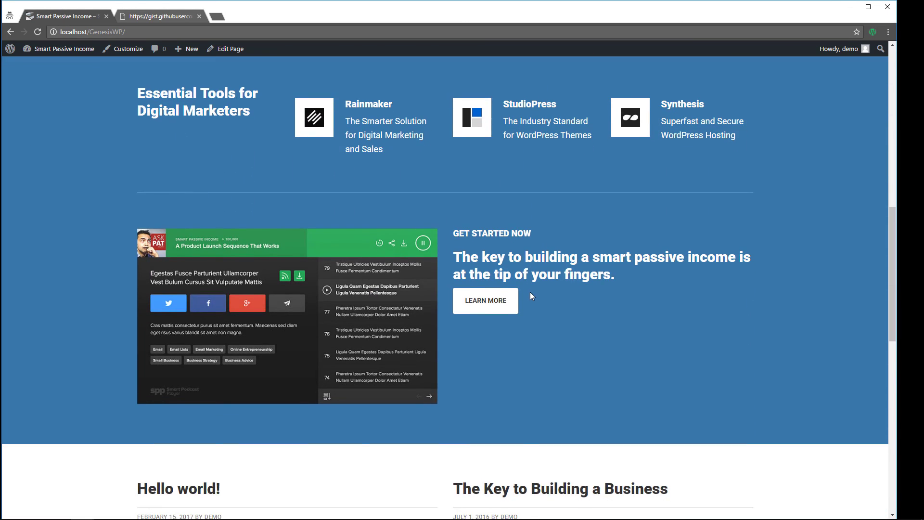
{"action": "scroll", "coordinate": [530, 292], "scroll_direction": "down", "scroll_amount": 10}
{"action": "scroll", "coordinate": [531, 292], "scroll_direction": "up", "scroll_amount": 20}
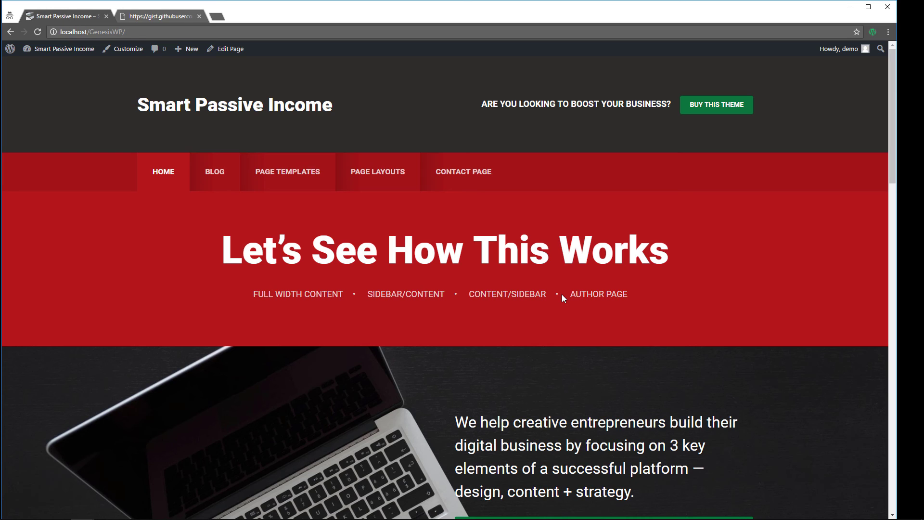
{"action": "scroll", "coordinate": [560, 297], "scroll_direction": "down", "scroll_amount": 5}
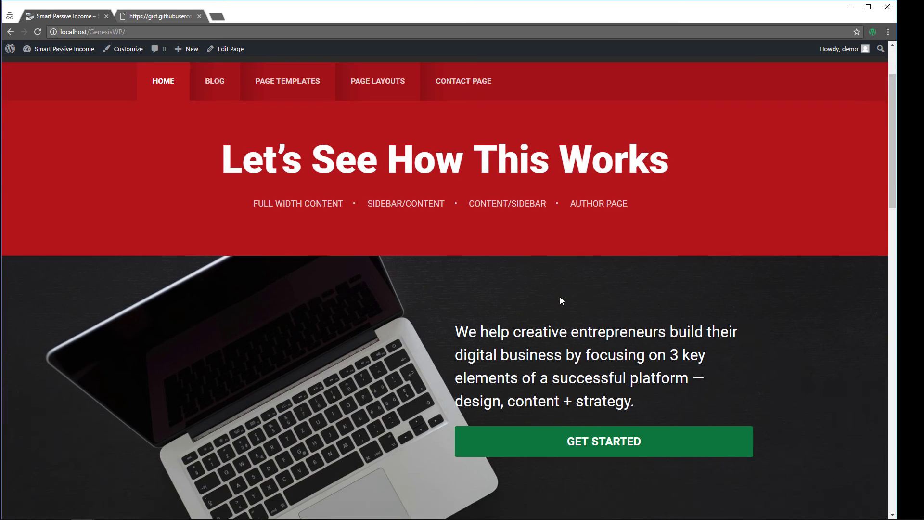
{"action": "scroll", "coordinate": [533, 316], "scroll_direction": "down", "scroll_amount": 3}
{"action": "scroll", "coordinate": [532, 318], "scroll_direction": "down", "scroll_amount": 1}
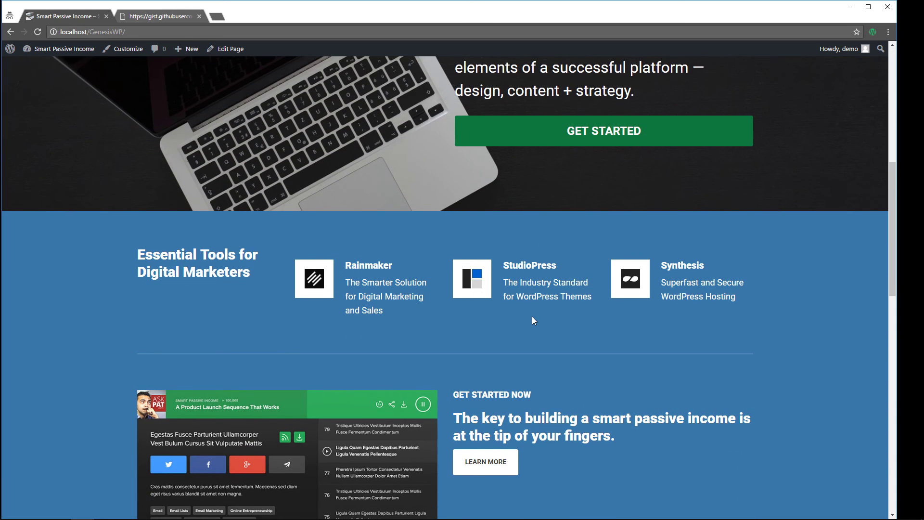
{"action": "scroll", "coordinate": [533, 320], "scroll_direction": "down", "scroll_amount": 4}
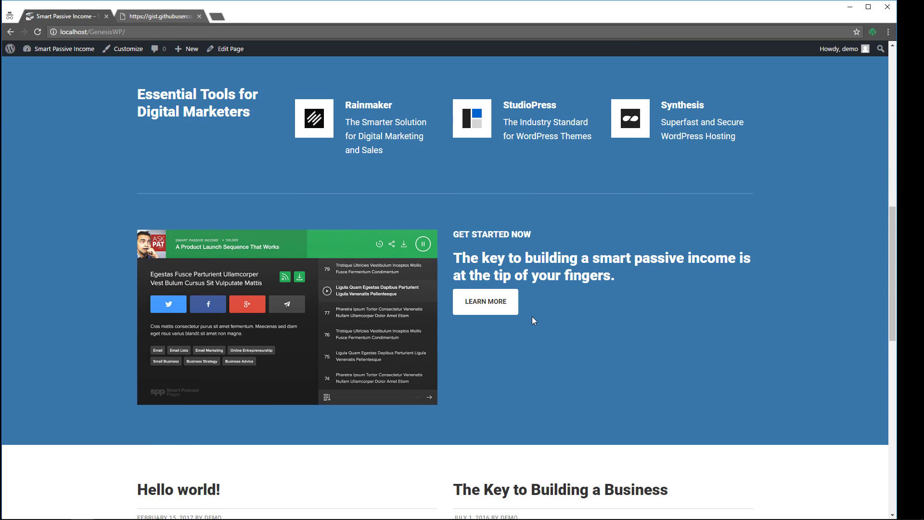
{"action": "scroll", "coordinate": [532, 317], "scroll_direction": "down", "scroll_amount": 5}
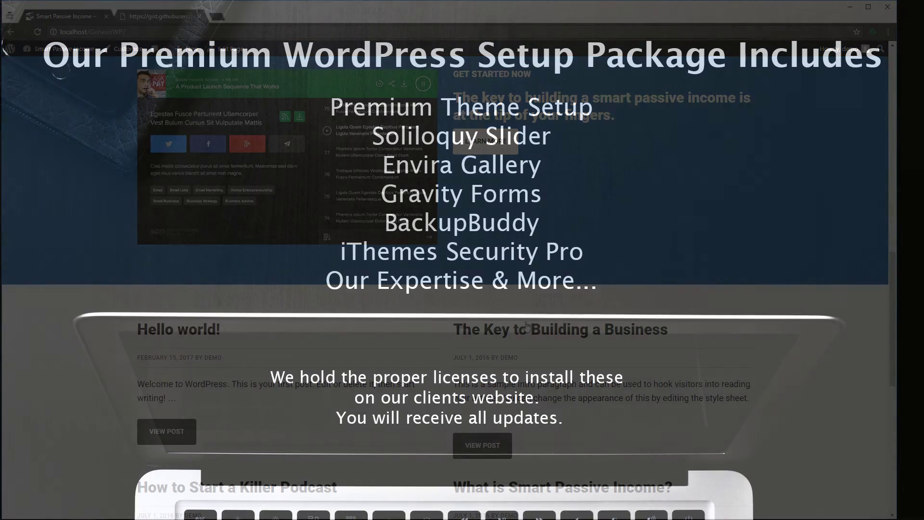